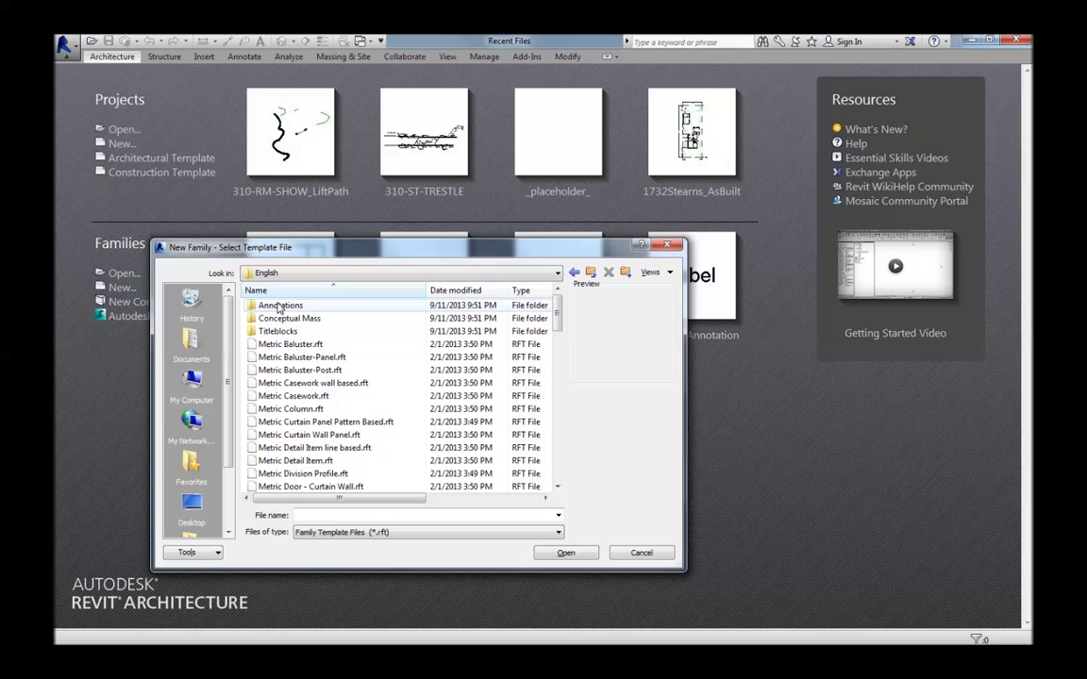
Create a new family from the mass template in the Conceptual Mass folder and open its Level 1 floor plan
double_click(281, 319)
double_click(281, 306)
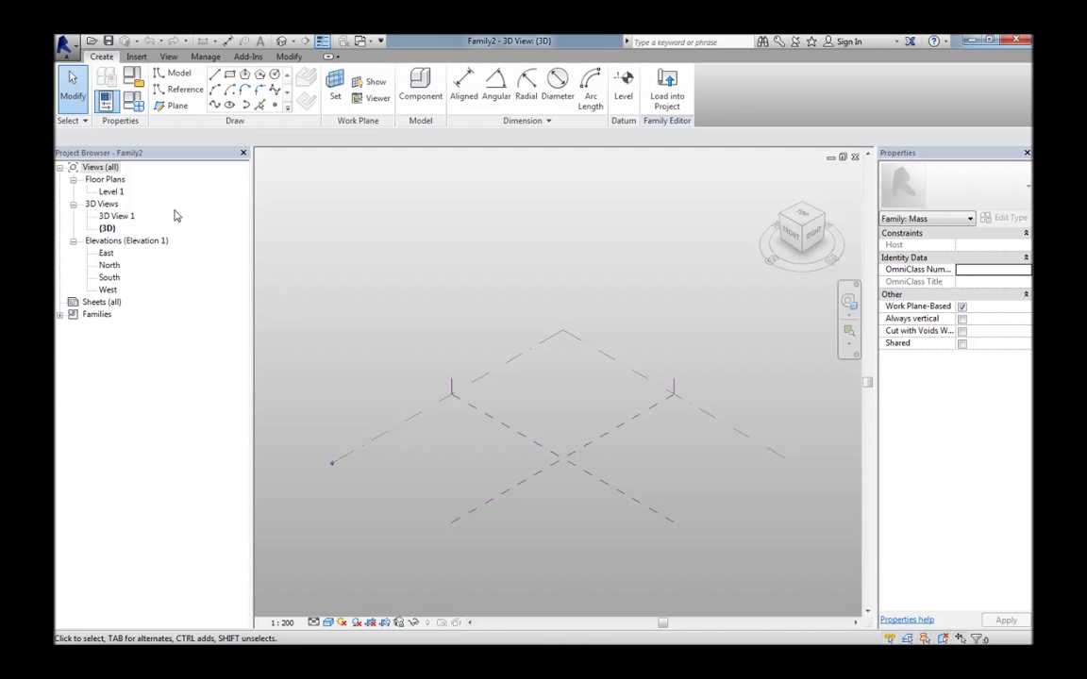
double_click(117, 193)
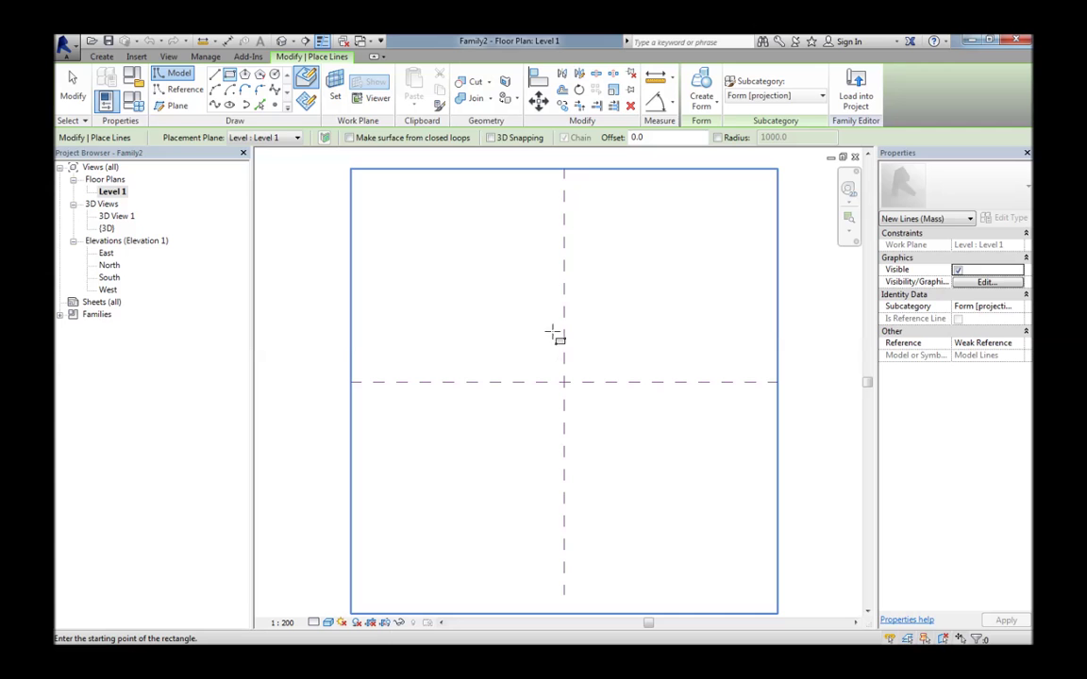
Draw a tall, narrow model-line rectangle about 2000 wide and 12000 long near the intersection of the reference planes on Level 1
scroll(551, 335, "up", 2)
middle_click_drag(561, 371, 548, 342)
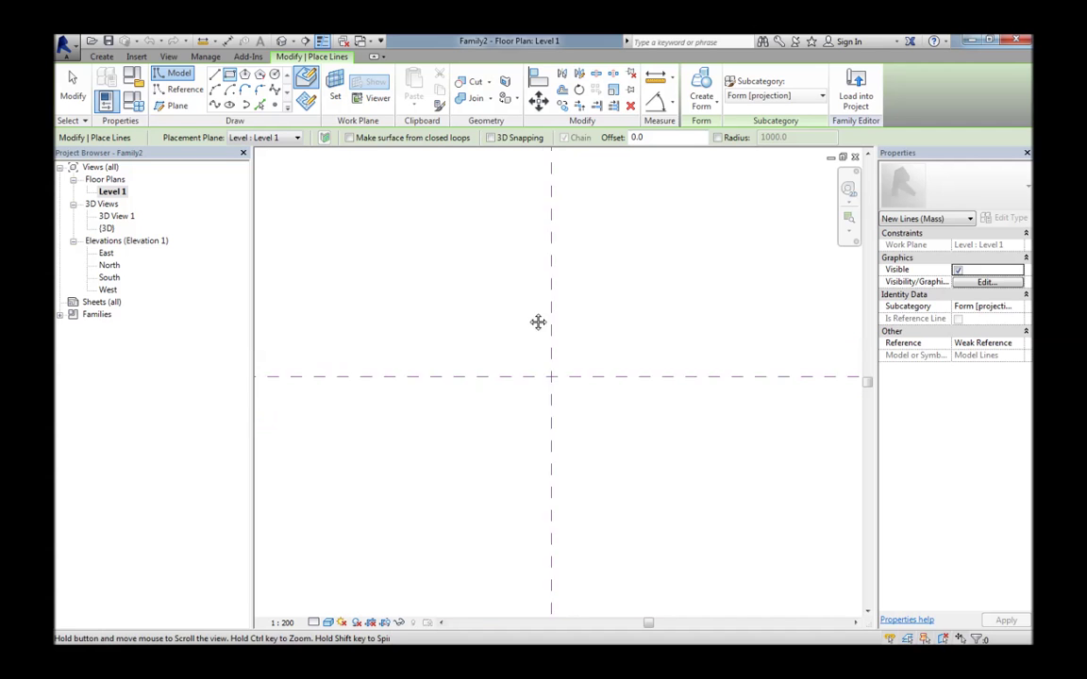
left_click(517, 302)
scroll(535, 387, "down", 1)
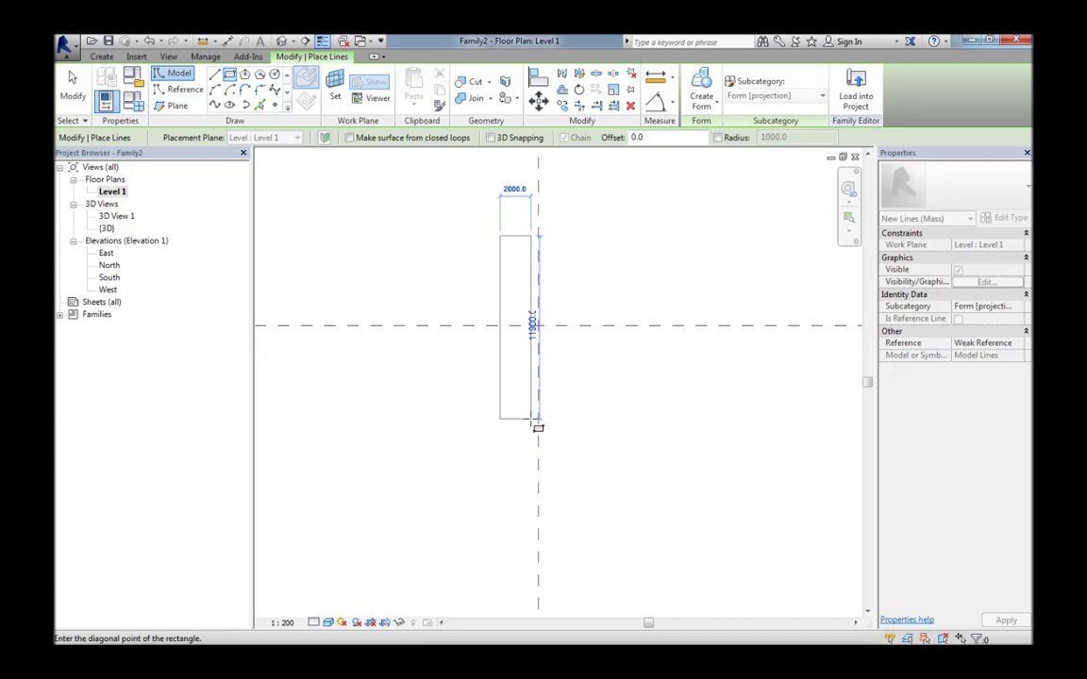
left_click(531, 423)
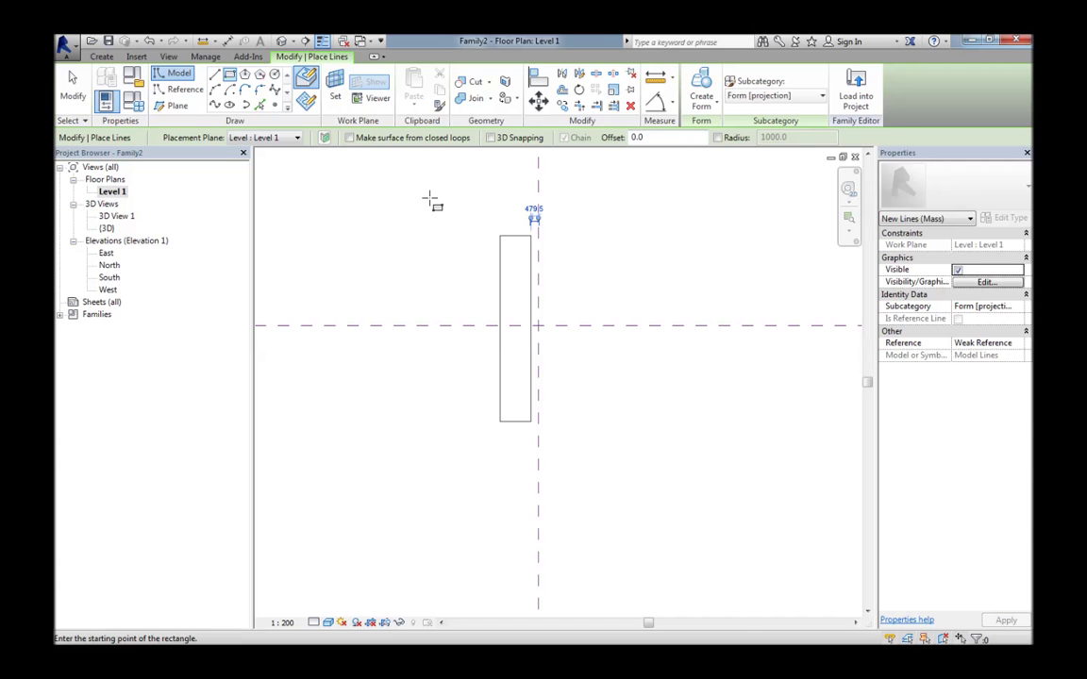
key("Escape")
key("Escape")
Move the whole rectangle by its edge midpoints so it is centred on the intersection of the two reference planes
left_click_drag(468, 171, 590, 457)
left_click(539, 101)
left_click(515, 236)
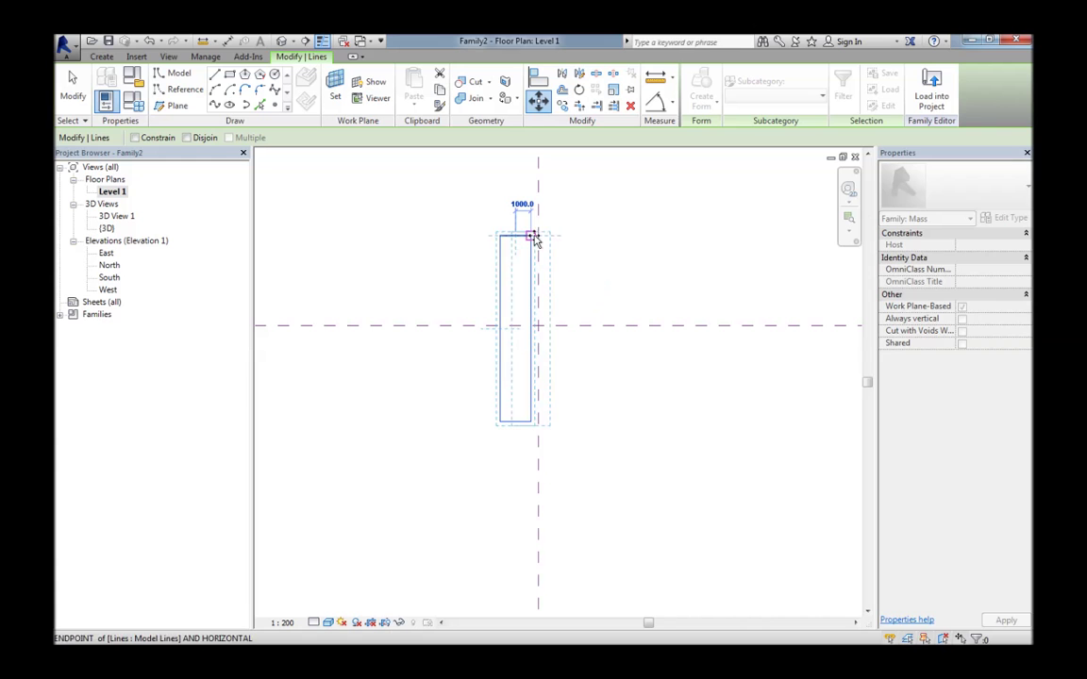
left_click(538, 236)
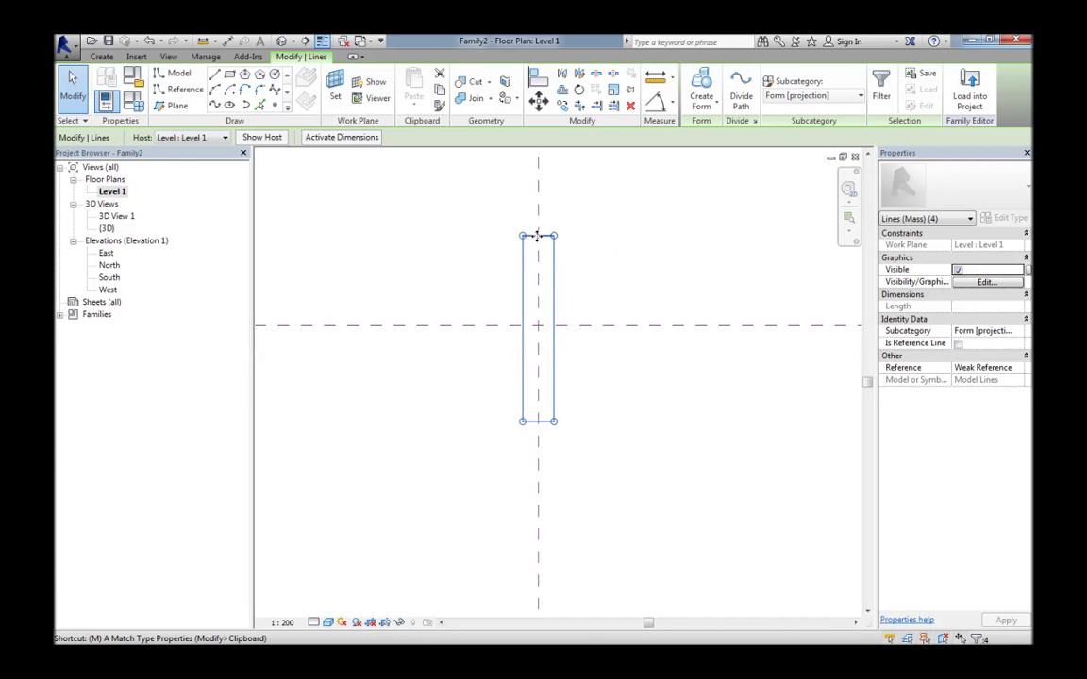
key("m")
key("v")
left_click(522, 328)
left_click(522, 326)
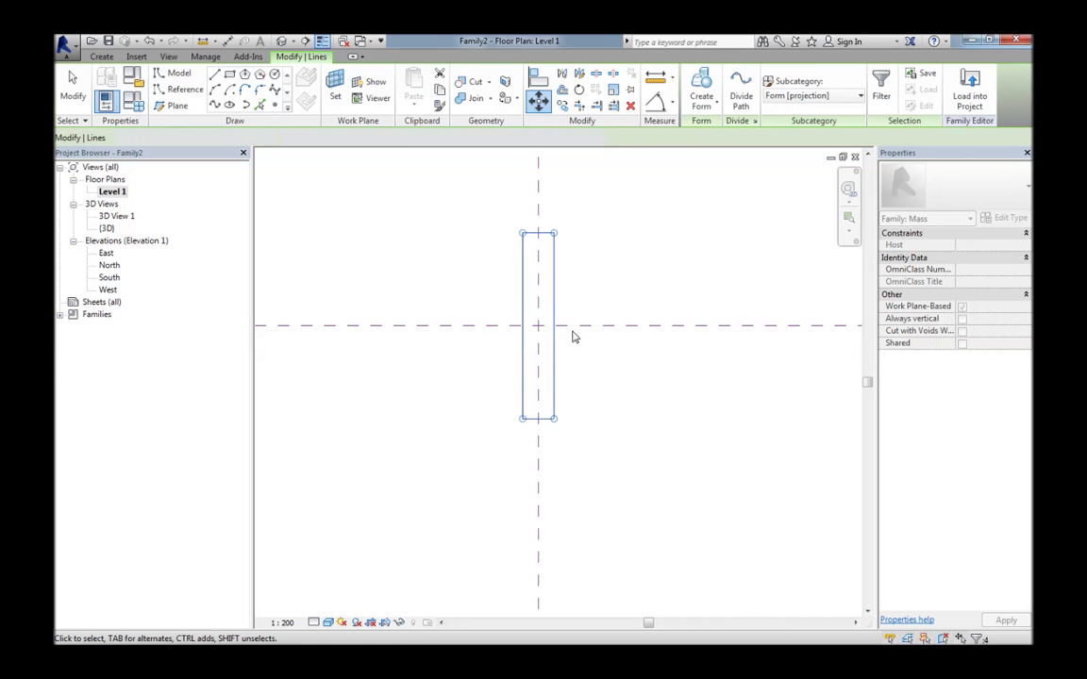
left_click(501, 198)
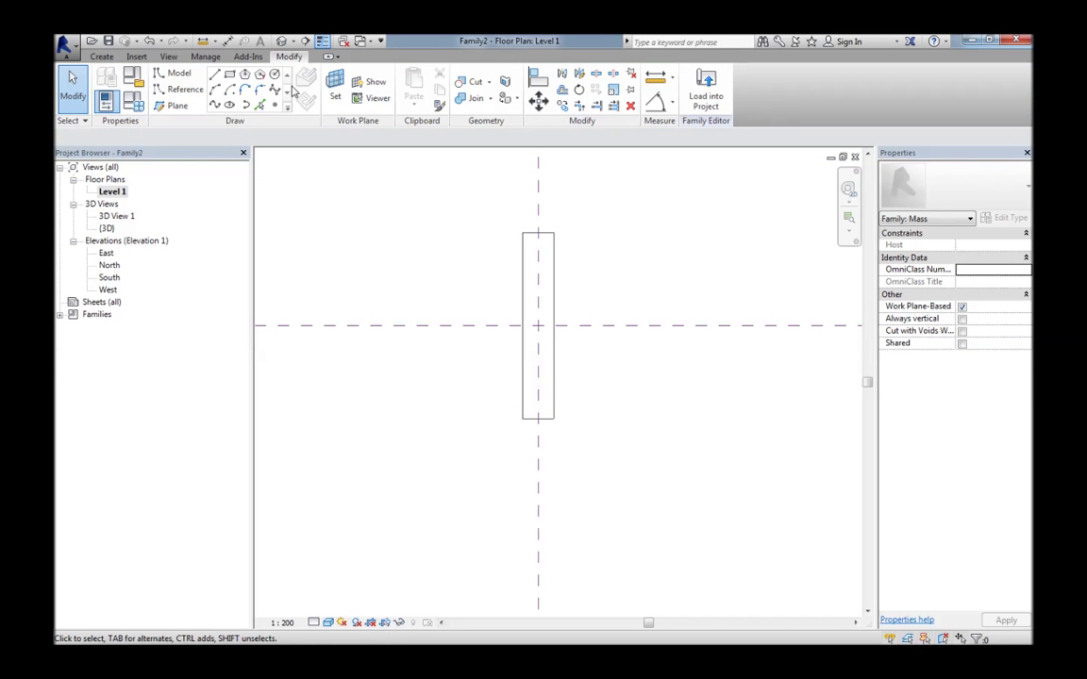
Draw a three-point spline beside the rectangle's left edge, bowing inward to touch that edge at its midpoint
left_click(216, 105)
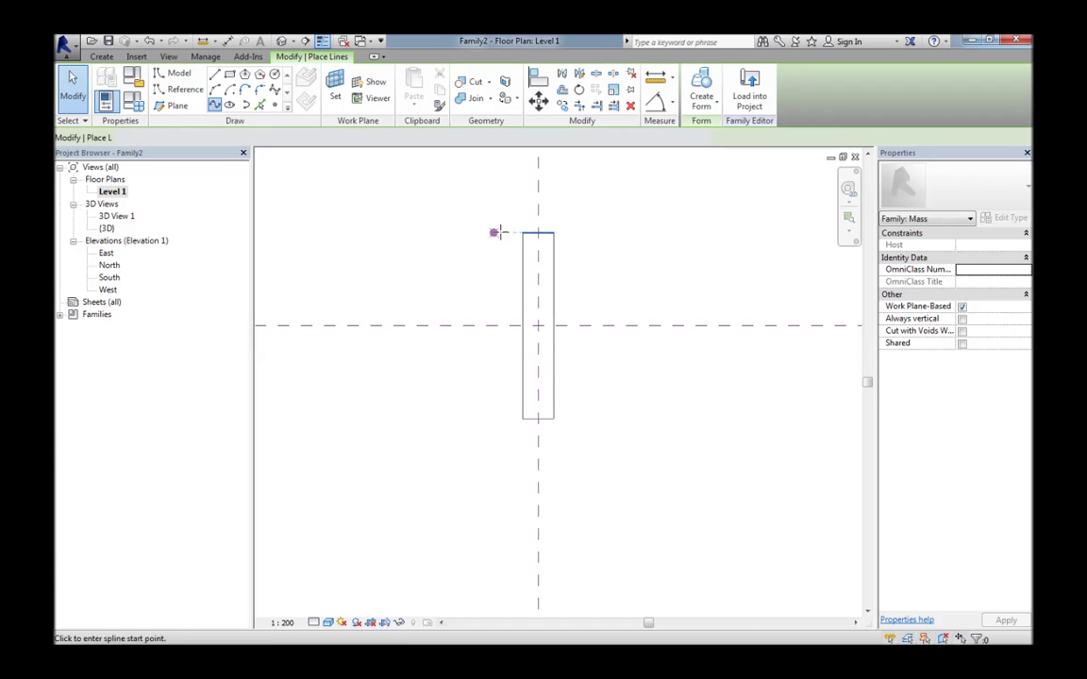
left_click(510, 234)
left_click(523, 325)
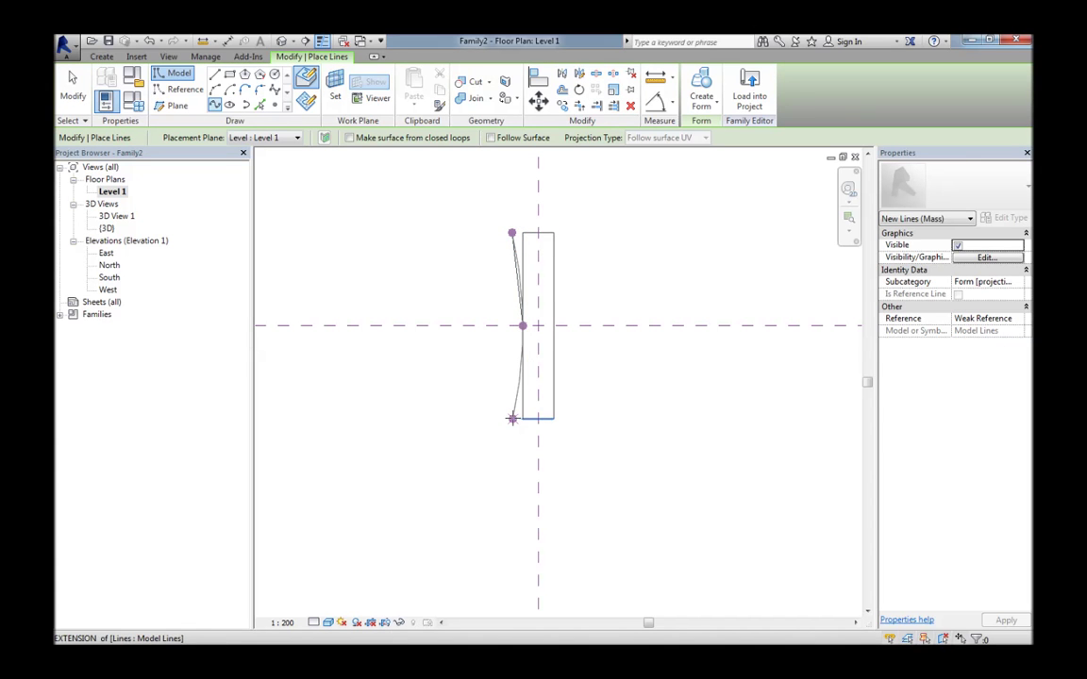
left_click(512, 418)
key("Escape")
key("Escape")
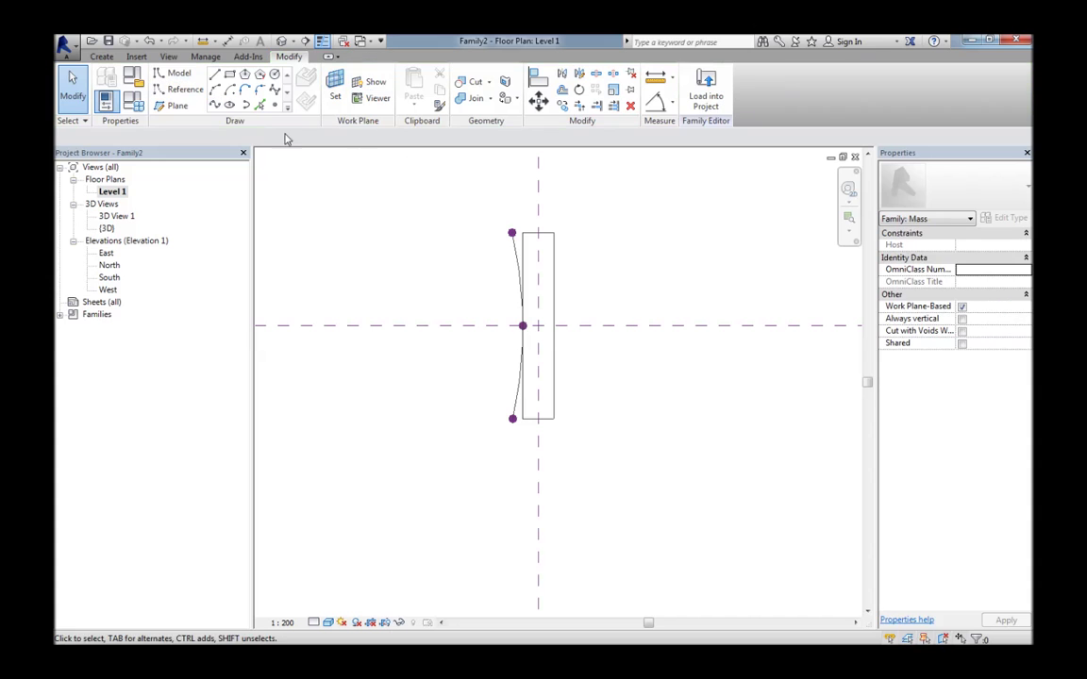
Draw a three-point spline beside the rectangle's right edge, touching its midpoint, and show the sketch in the default 3D view
left_click(217, 107)
left_click(569, 232)
left_click(554, 326)
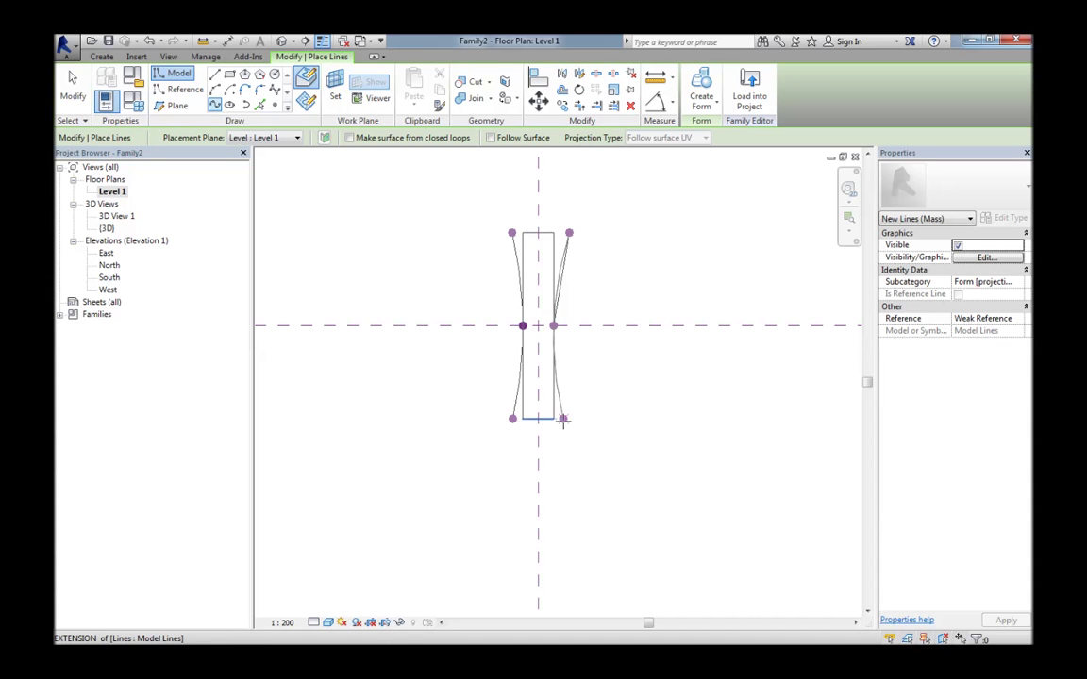
left_click(564, 419)
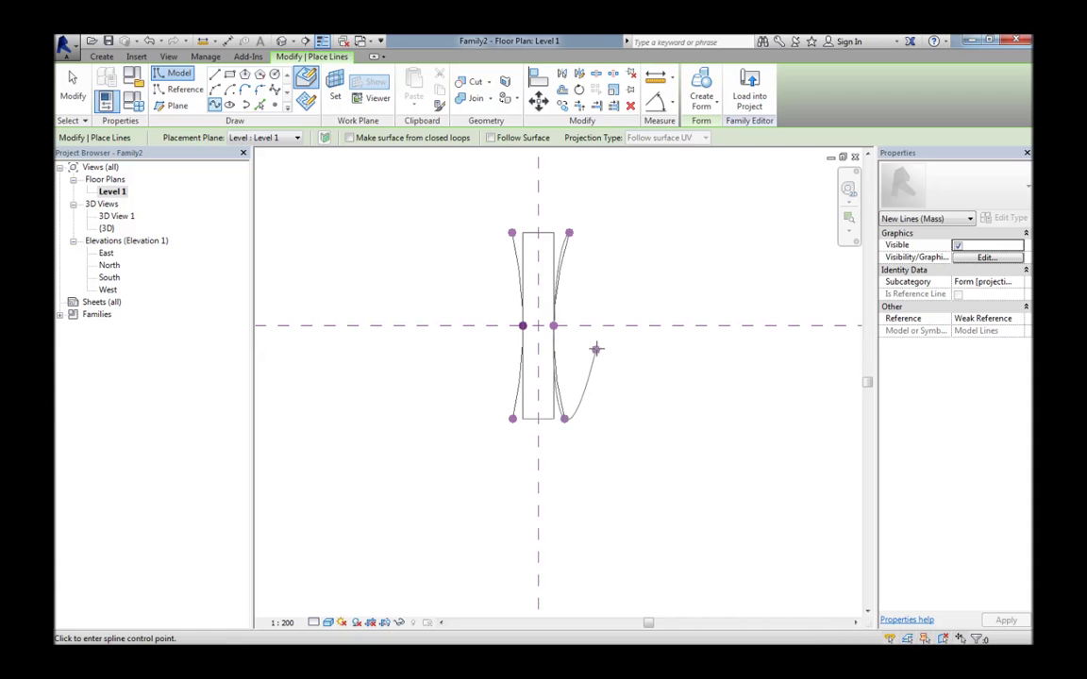
key("Escape")
key("Escape")
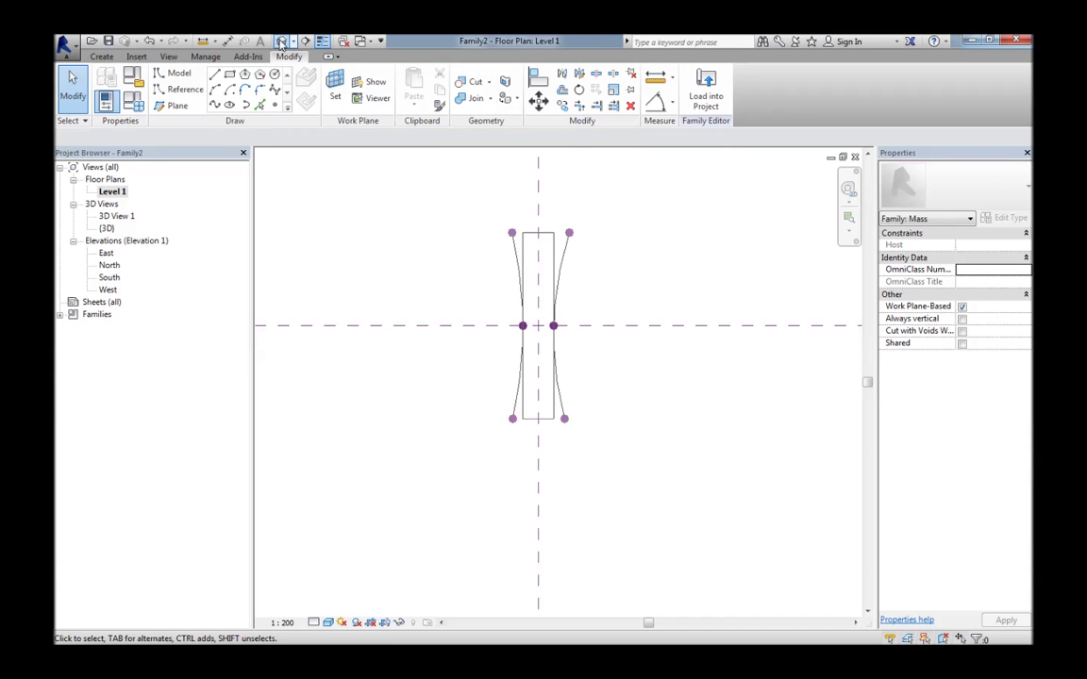
left_click(281, 43)
scroll(525, 448, "up", 5)
scroll(526, 453, "up", 4)
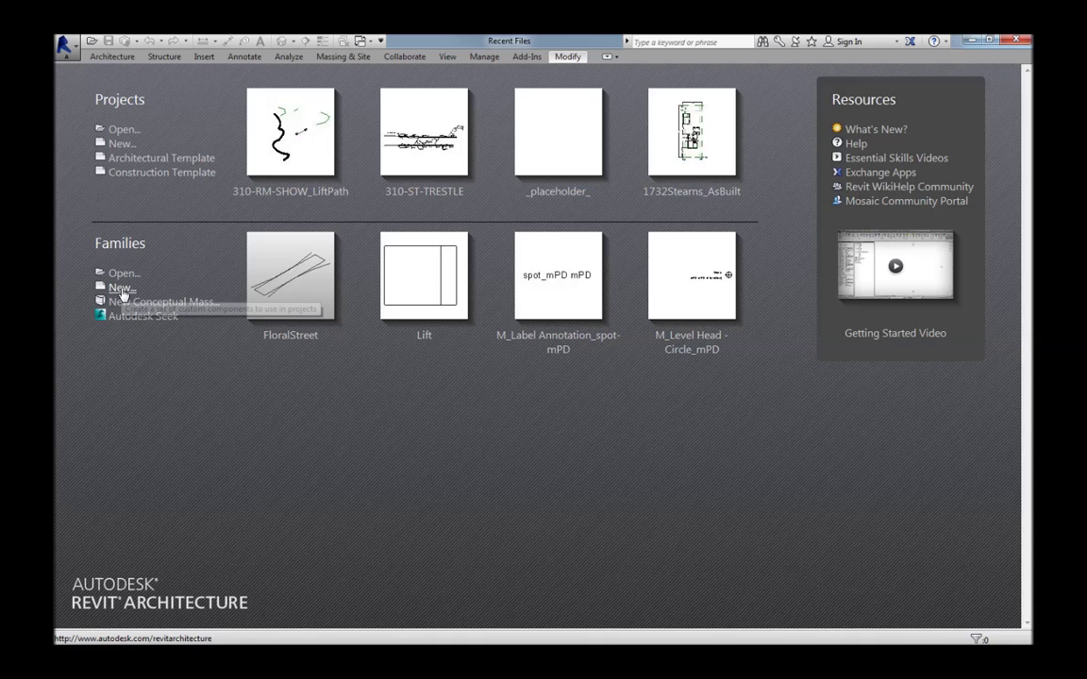
Create a new family from the Metric Generic Model Adaptive.rft template in the English family templates folder
left_click(122, 287)
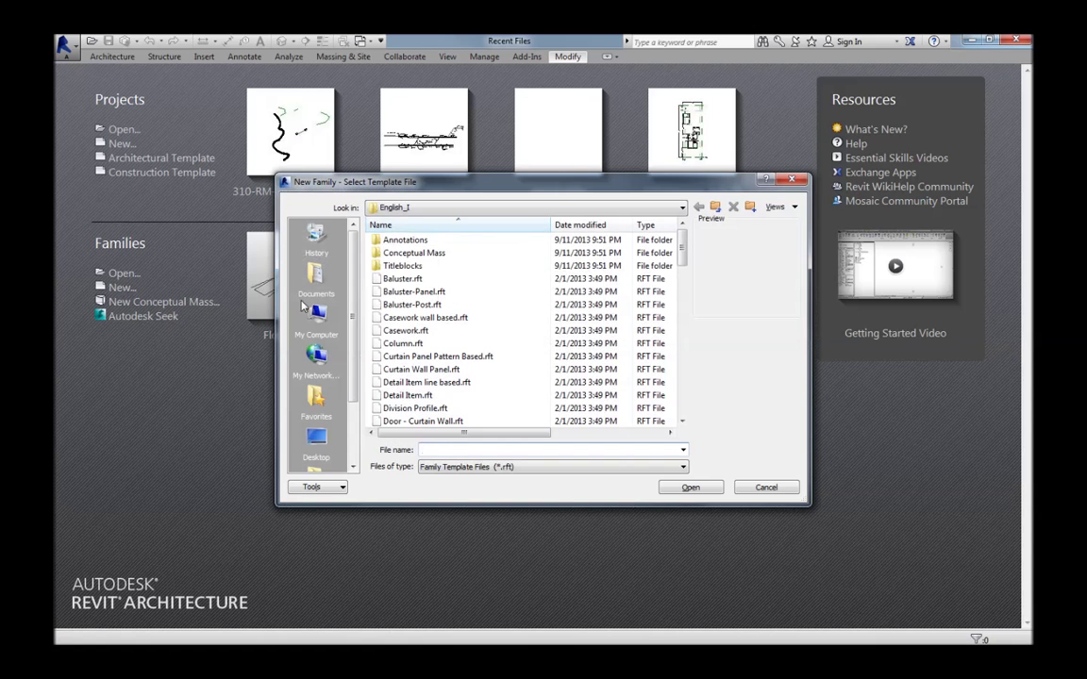
left_click(682, 207)
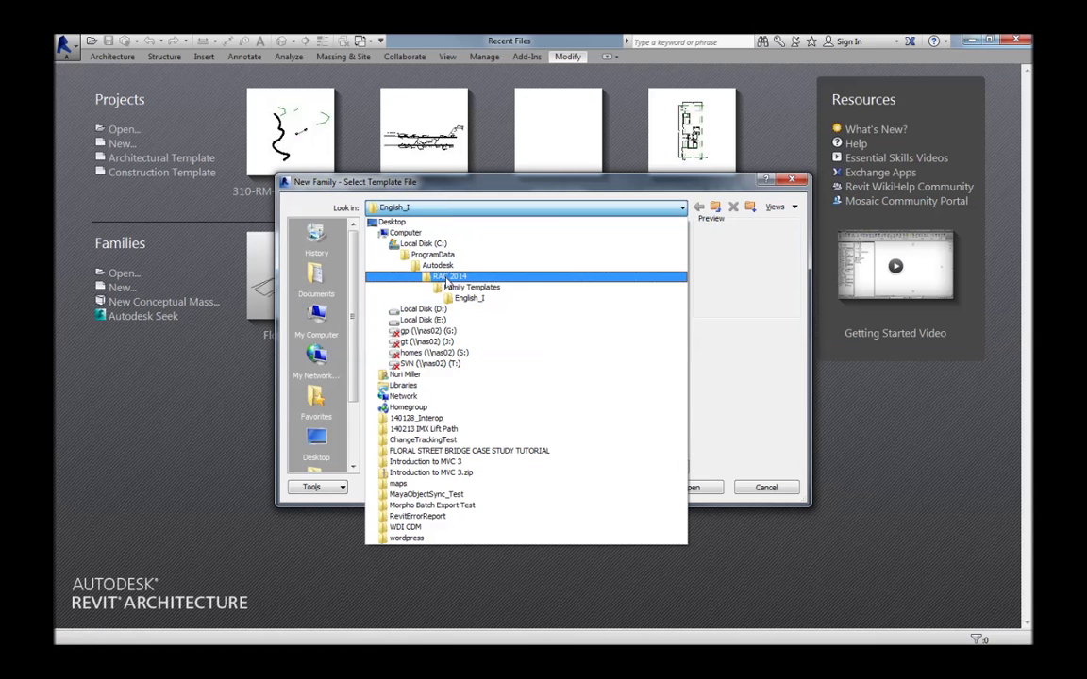
left_click(450, 290)
double_click(396, 240)
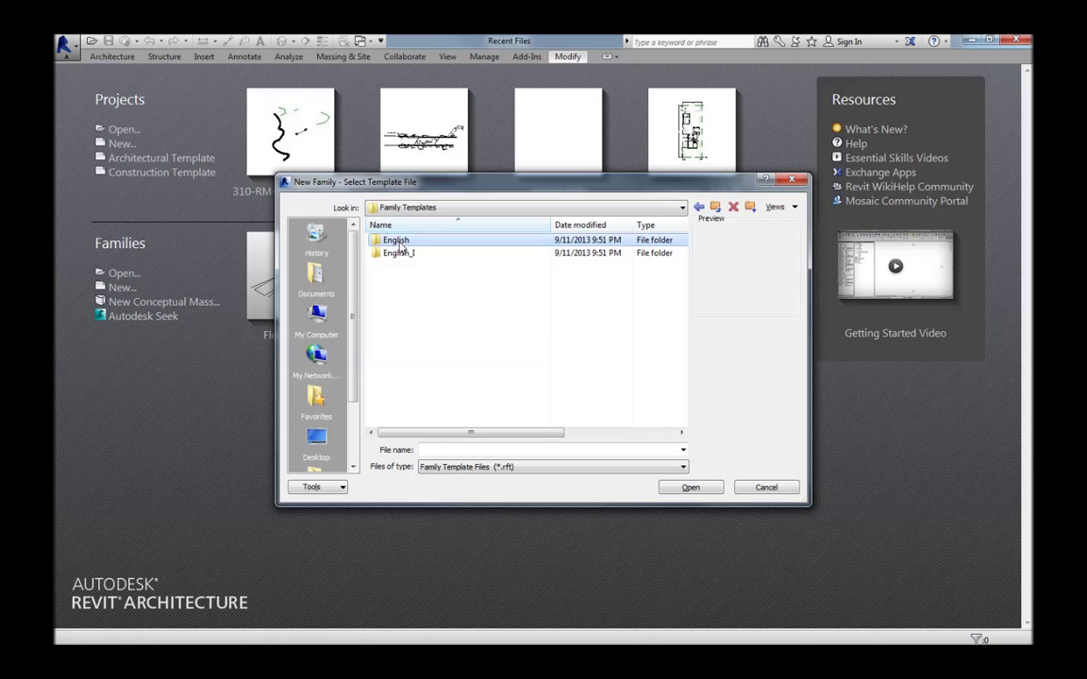
left_click(429, 357)
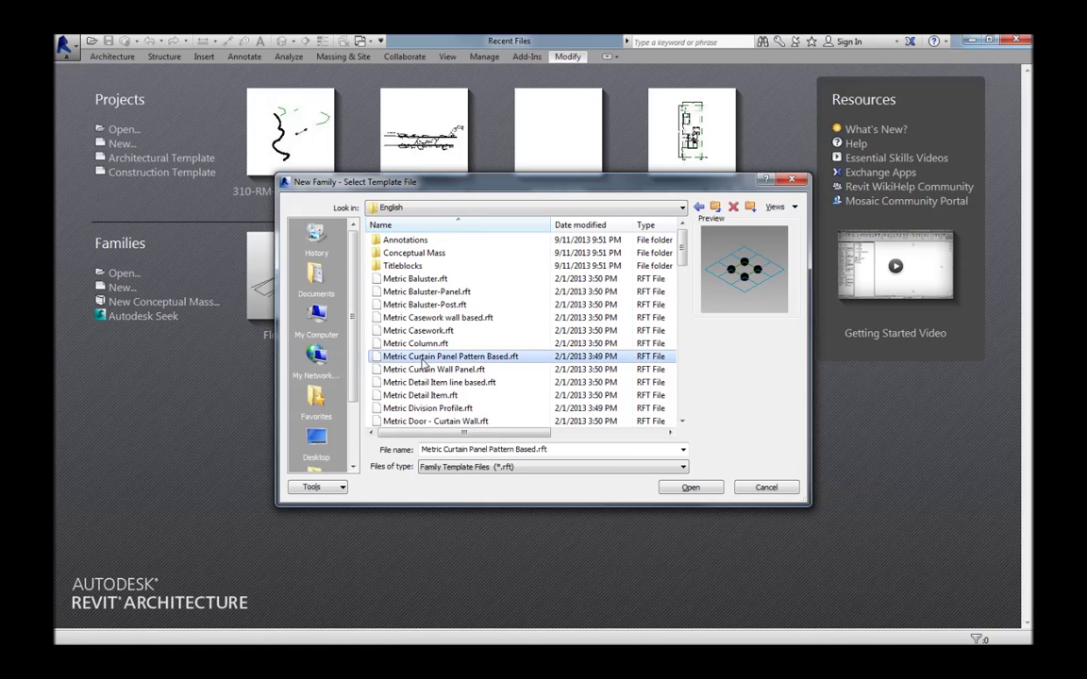
scroll(422, 365, "down", 5)
left_click(422, 345)
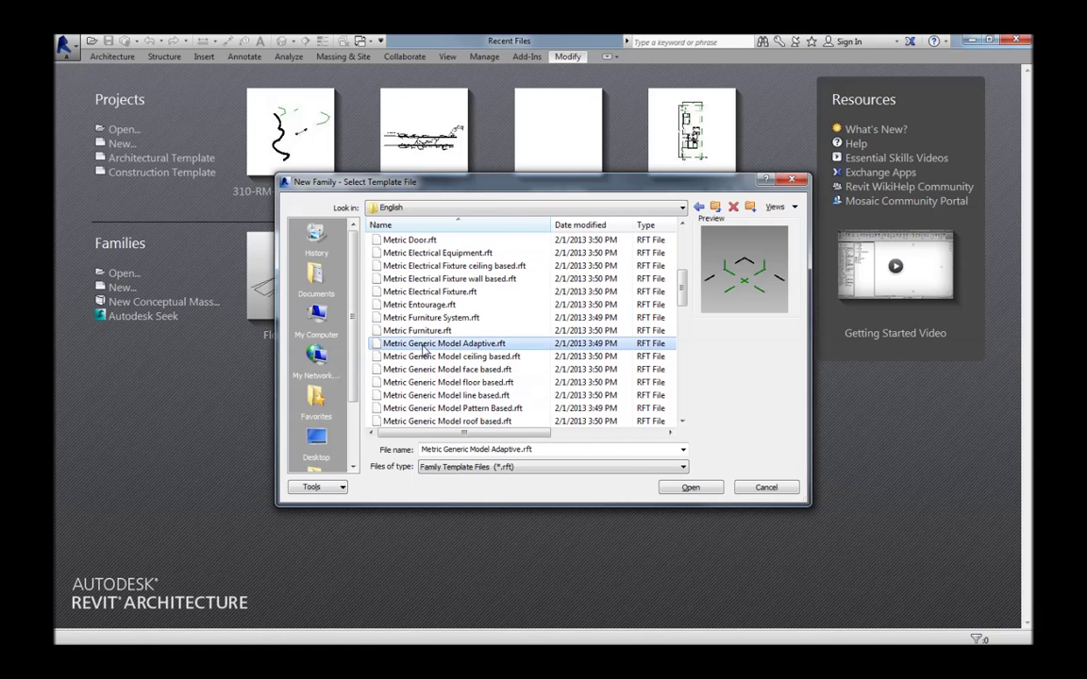
left_click(690, 488)
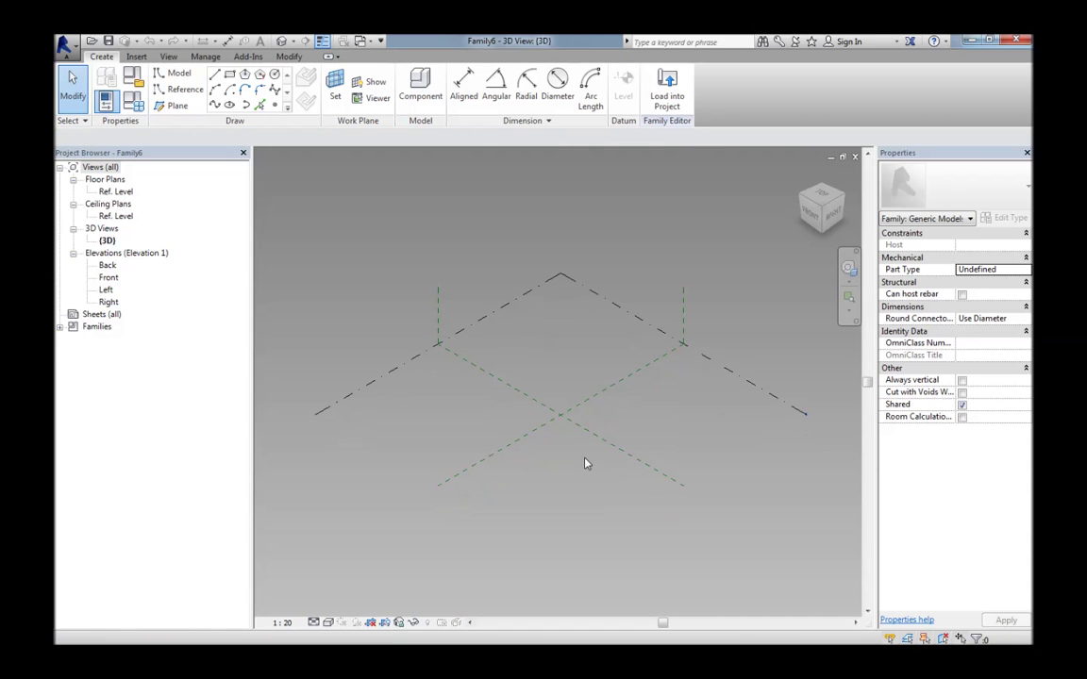
Place two reference points on the Ref. Level plane, one on each side of the front-to-back reference plane
scroll(576, 440, "up", 3)
middle_click_drag(502, 447, 572, 489, "shift")
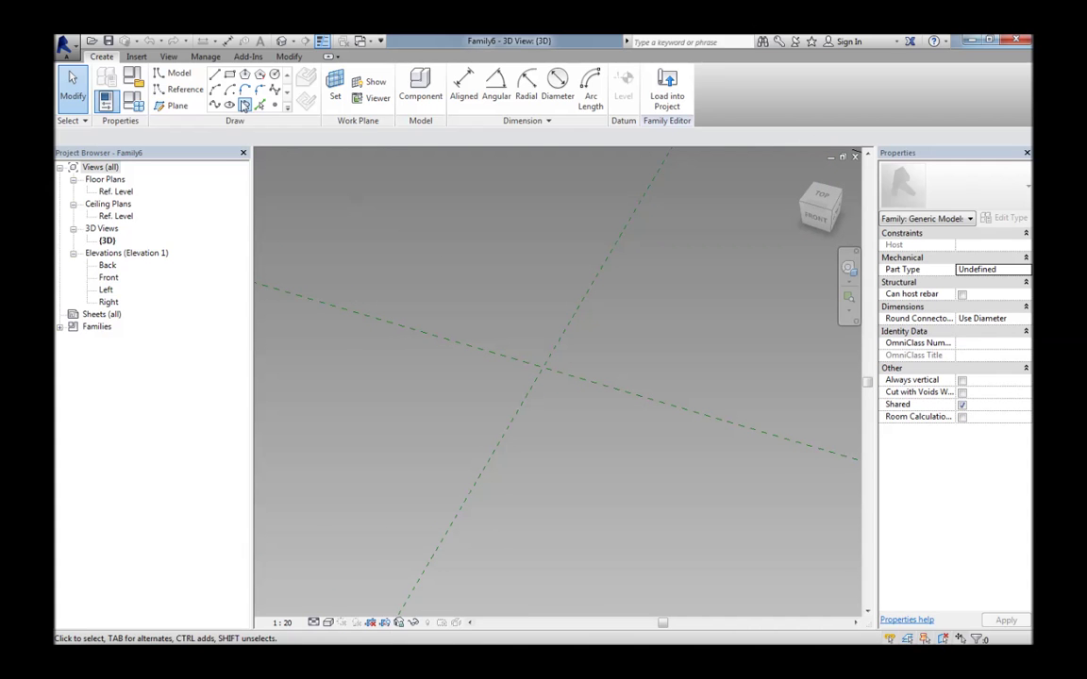
left_click(273, 107)
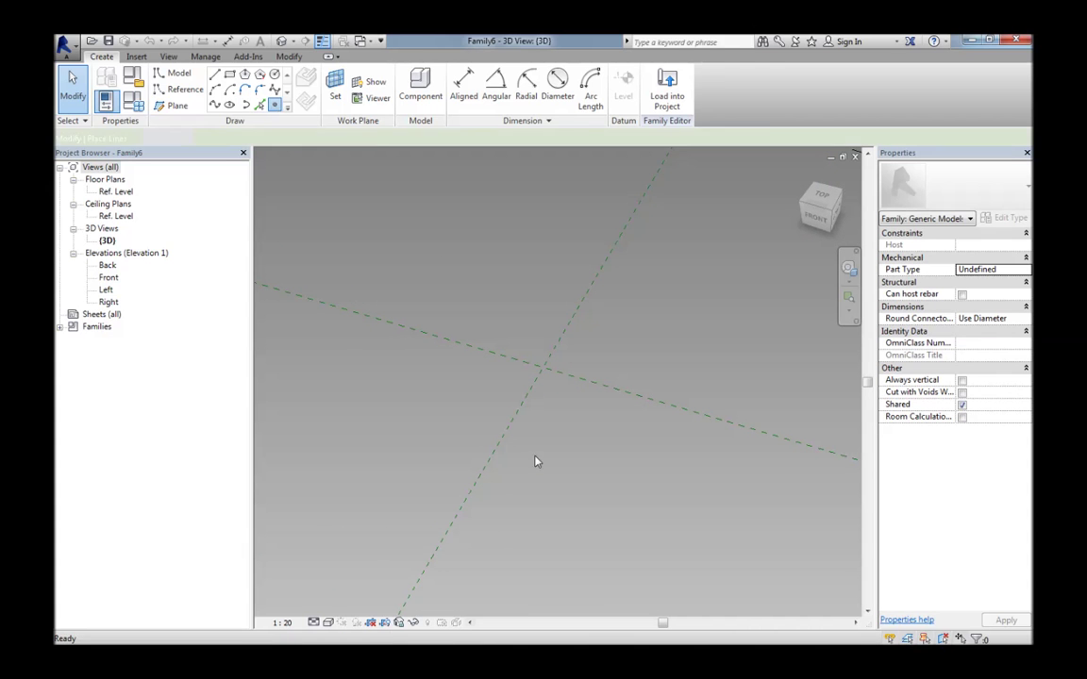
left_click(413, 397)
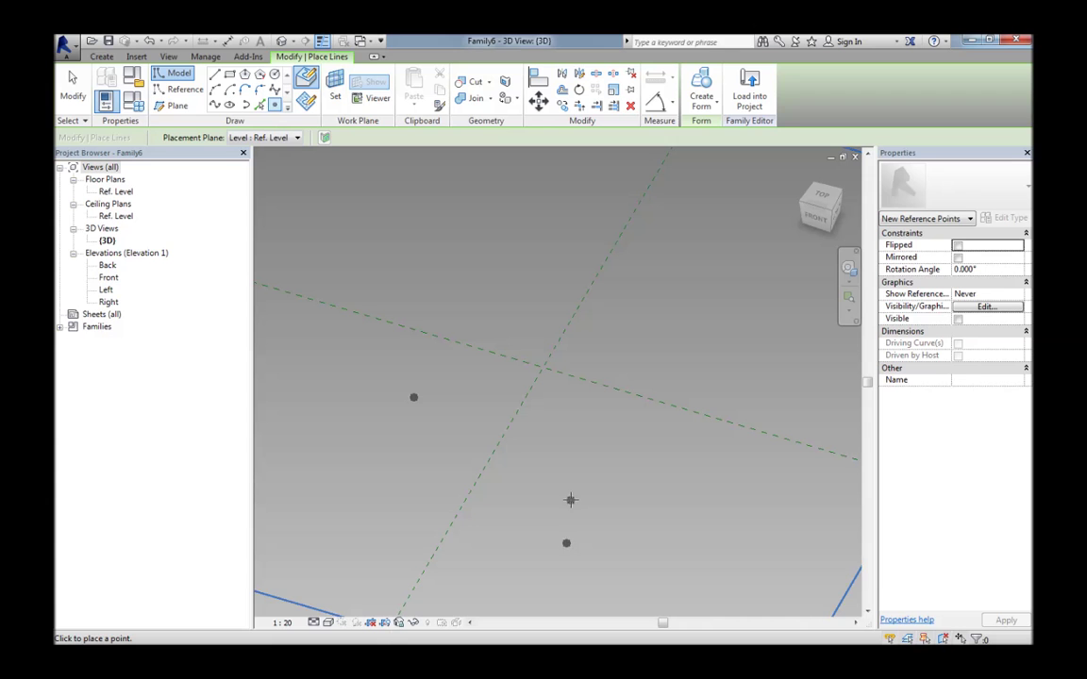
key("Escape")
key("Escape")
Convert both reference points into adaptive points
middle_click_drag(575, 507, 485, 374, "shift")
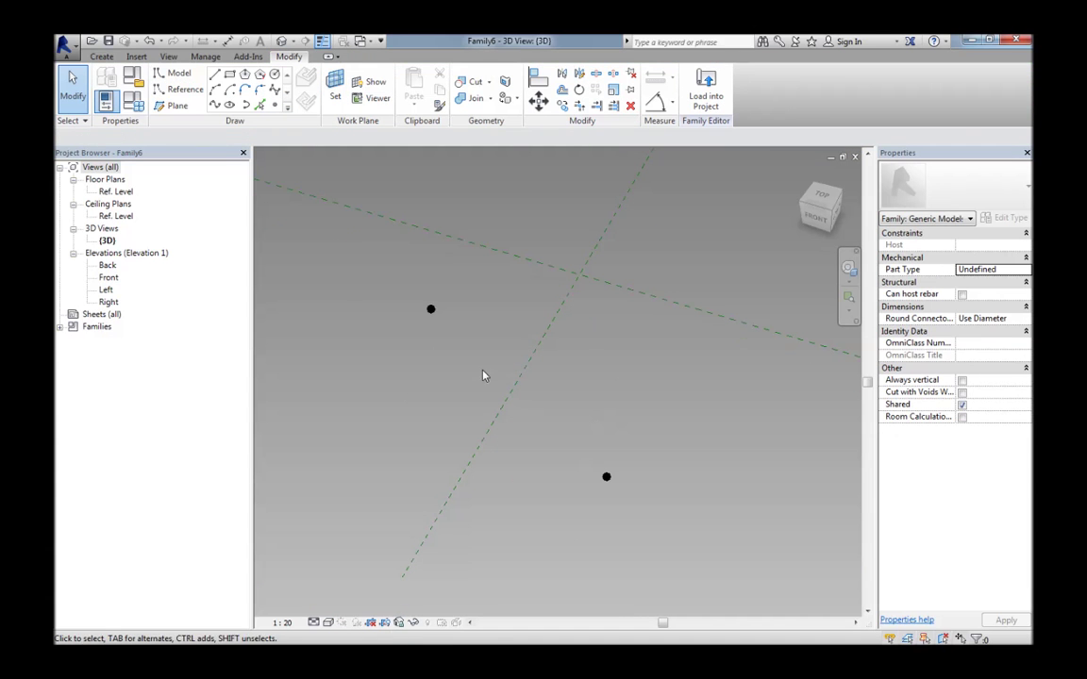
left_click(430, 312)
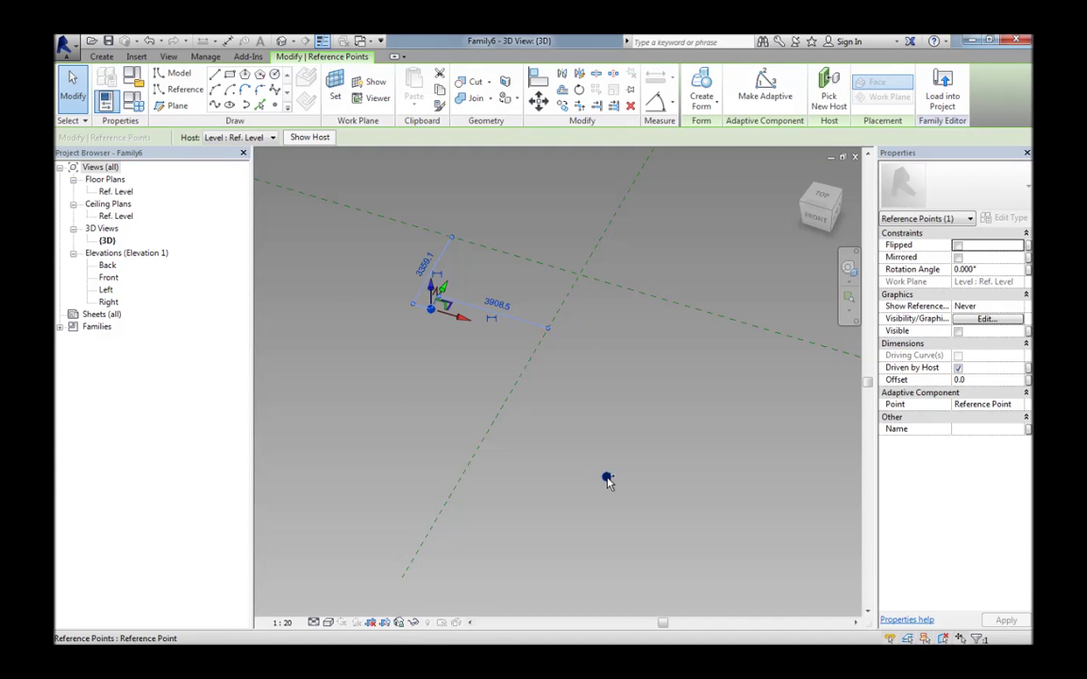
left_click(606, 478, "ctrl")
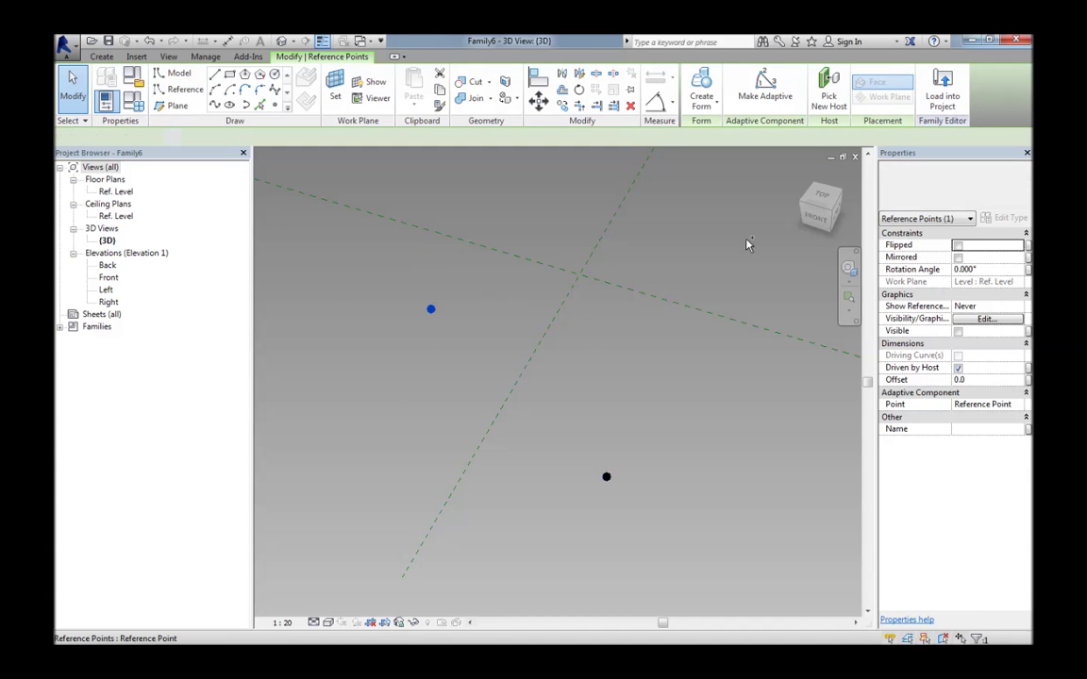
left_click(766, 94)
key("Escape")
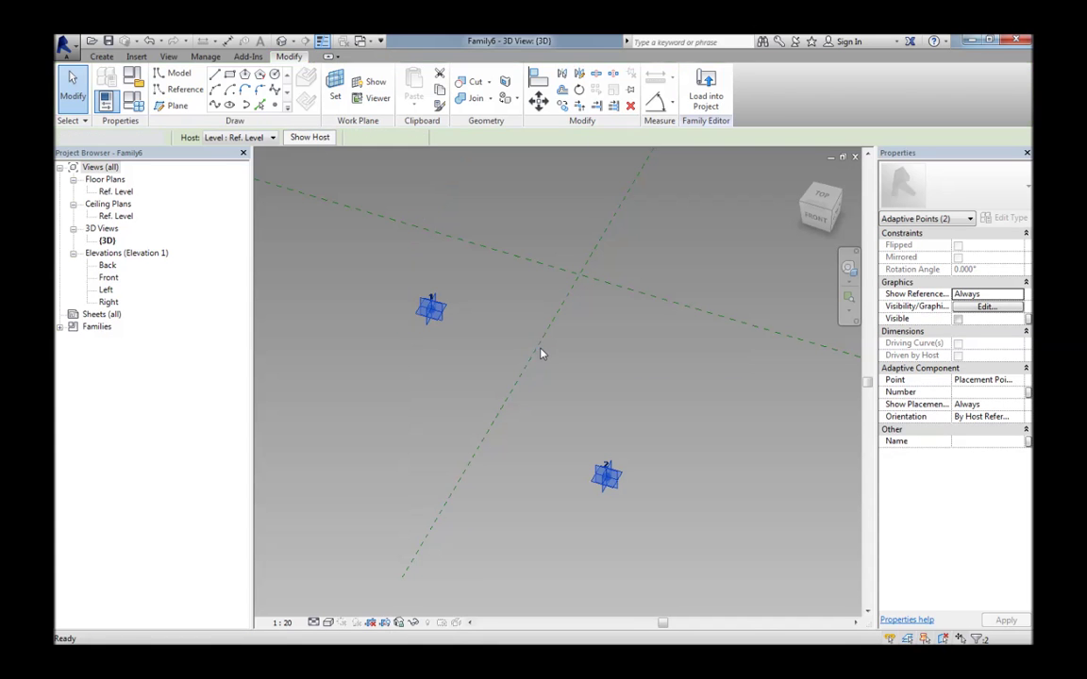
Draw a reference line with 3D Snapping enabled from adaptive point 1 to adaptive point 2, and inspect the line's reference planes
left_click(181, 88)
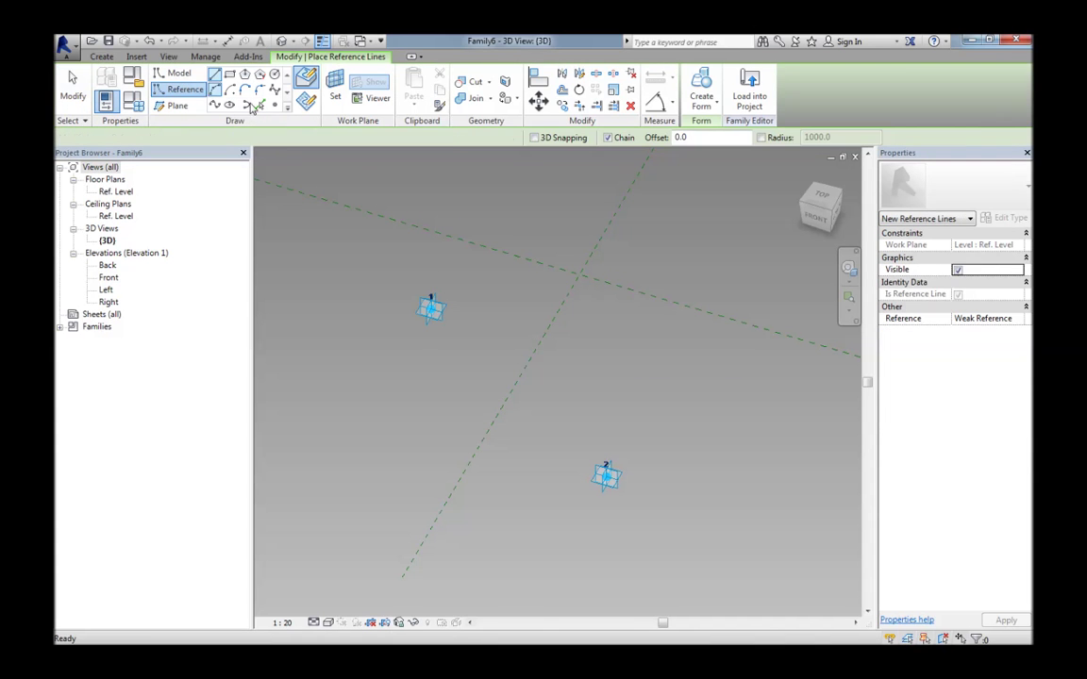
left_click(535, 138)
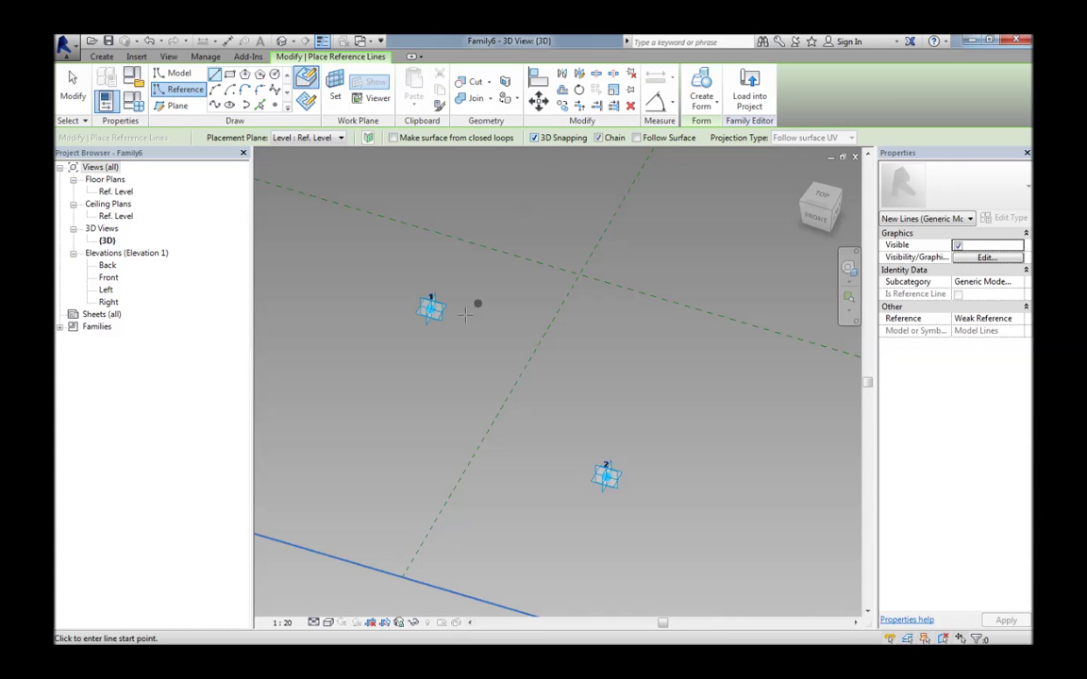
left_click(432, 309)
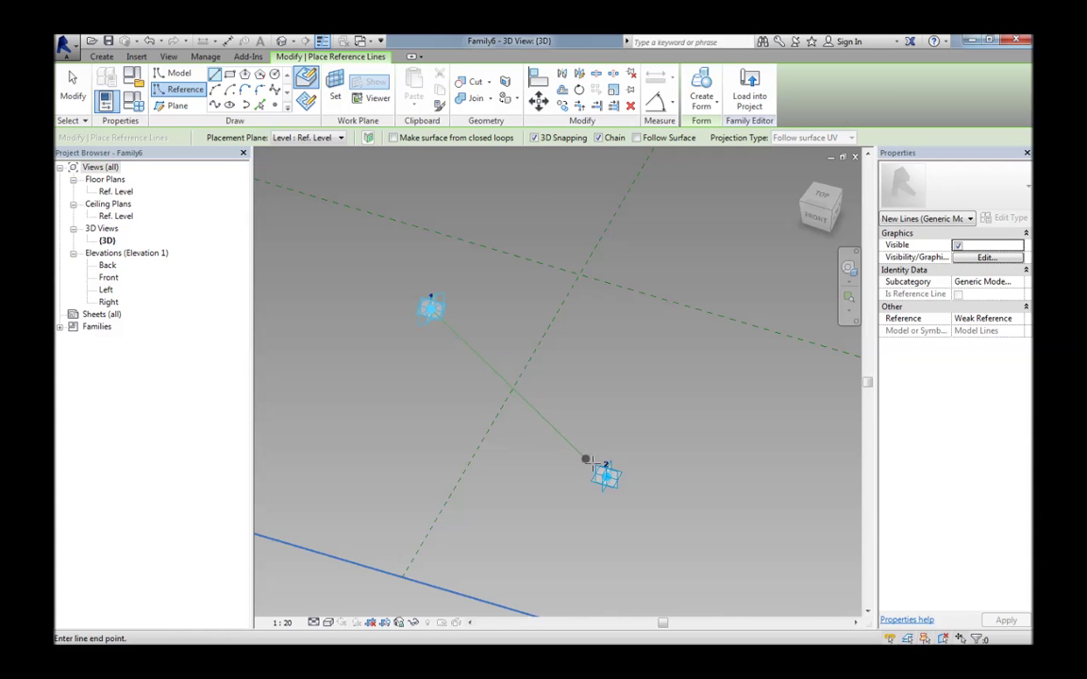
left_click(605, 473)
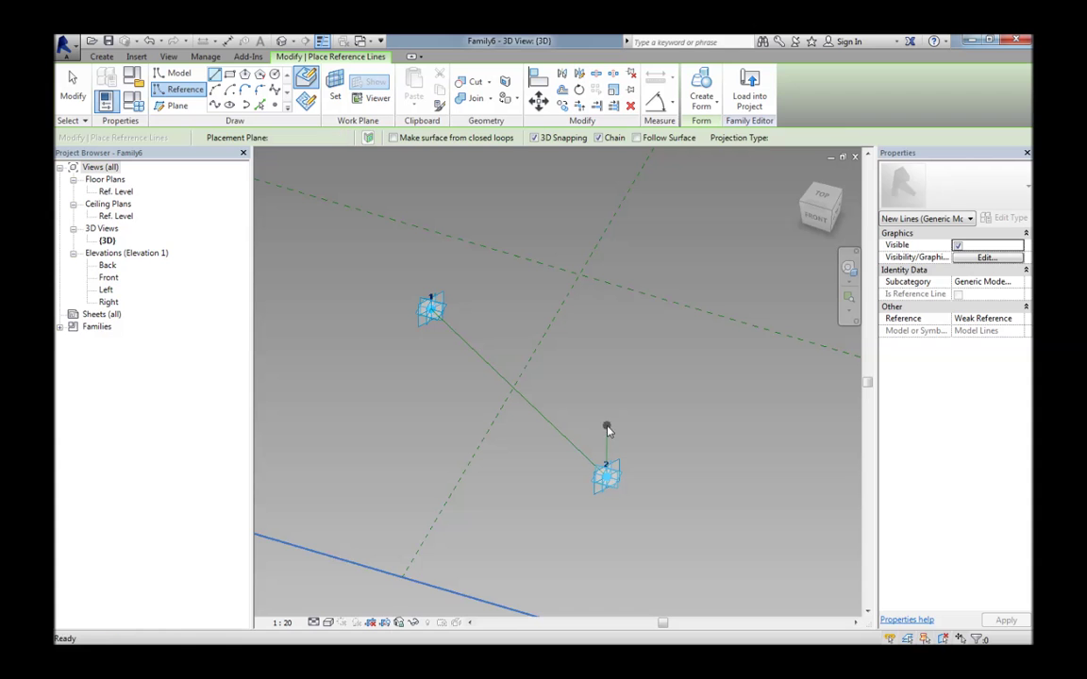
key("Escape")
key("Escape")
left_click(497, 383)
middle_click_drag(562, 436, 610, 375, "shift")
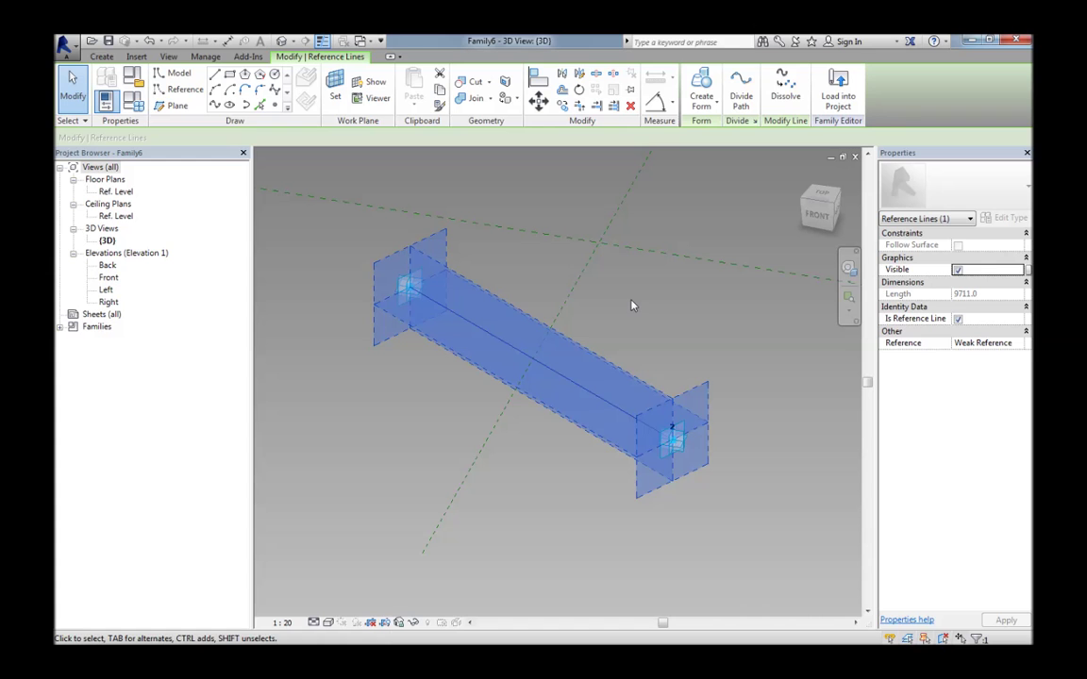
left_click(632, 305)
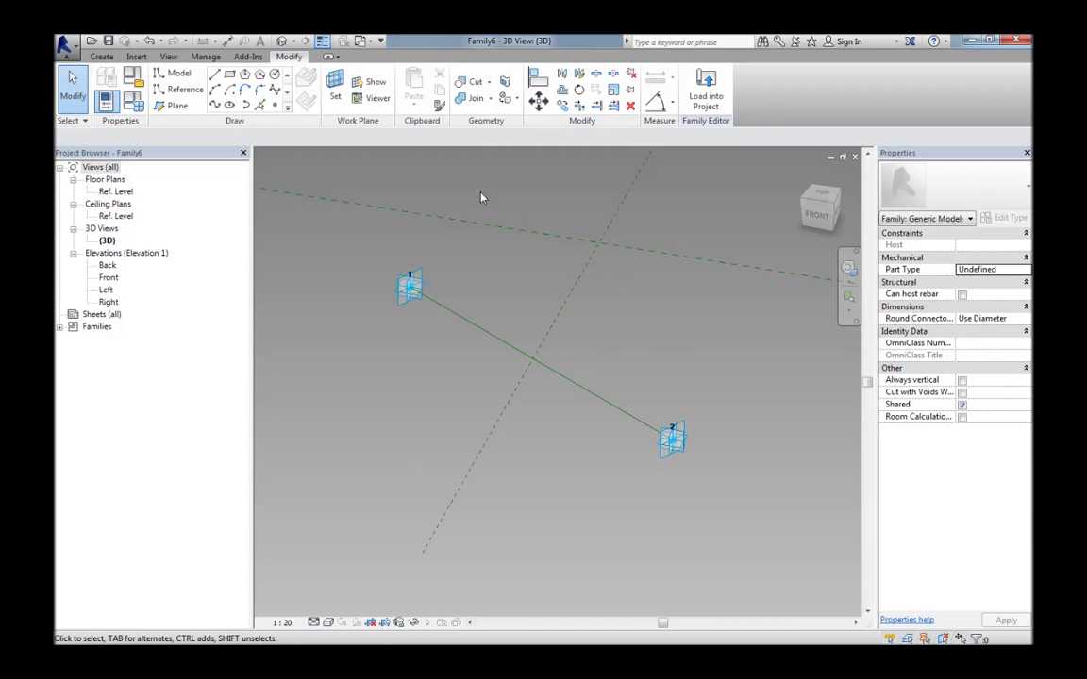
Draw a reference line about 3500 mm long on adaptive point 2's vertical work plane, above the point and perpendicular to the front-to-back direction
left_click(335, 89)
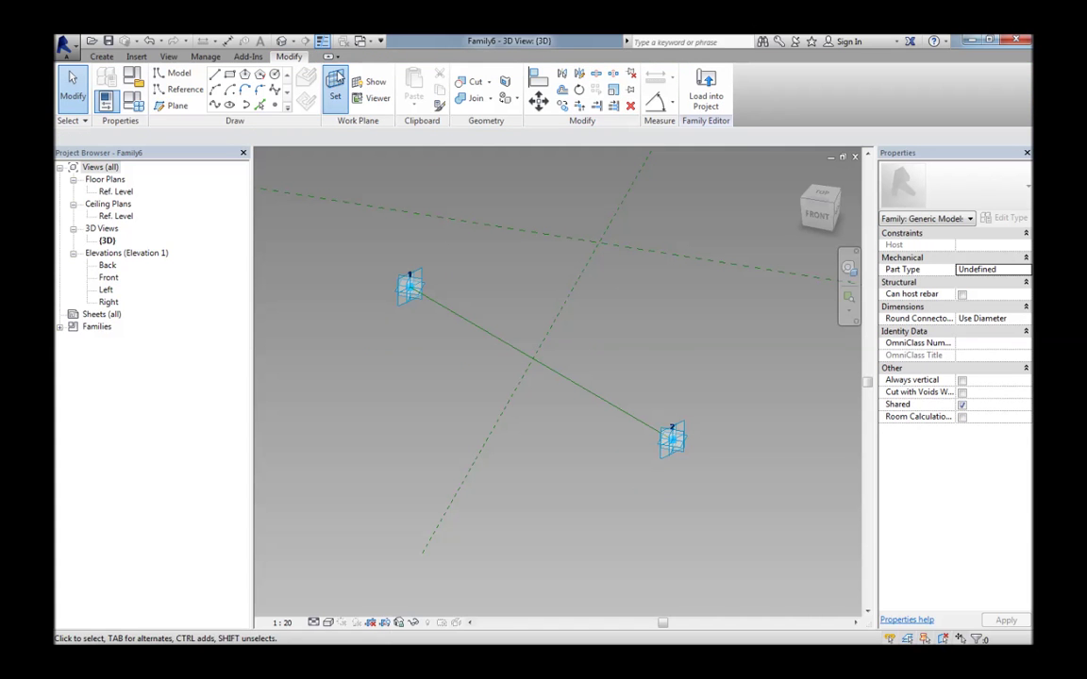
left_click(684, 430)
middle_click_drag(710, 396, 641, 395, "shift")
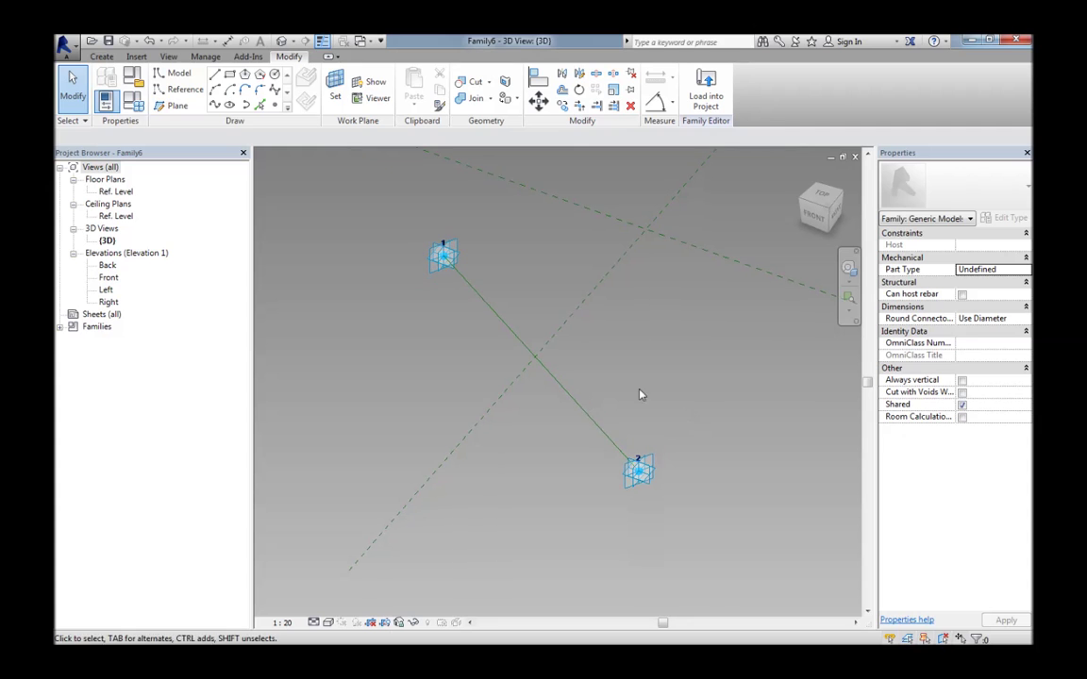
left_click(184, 89)
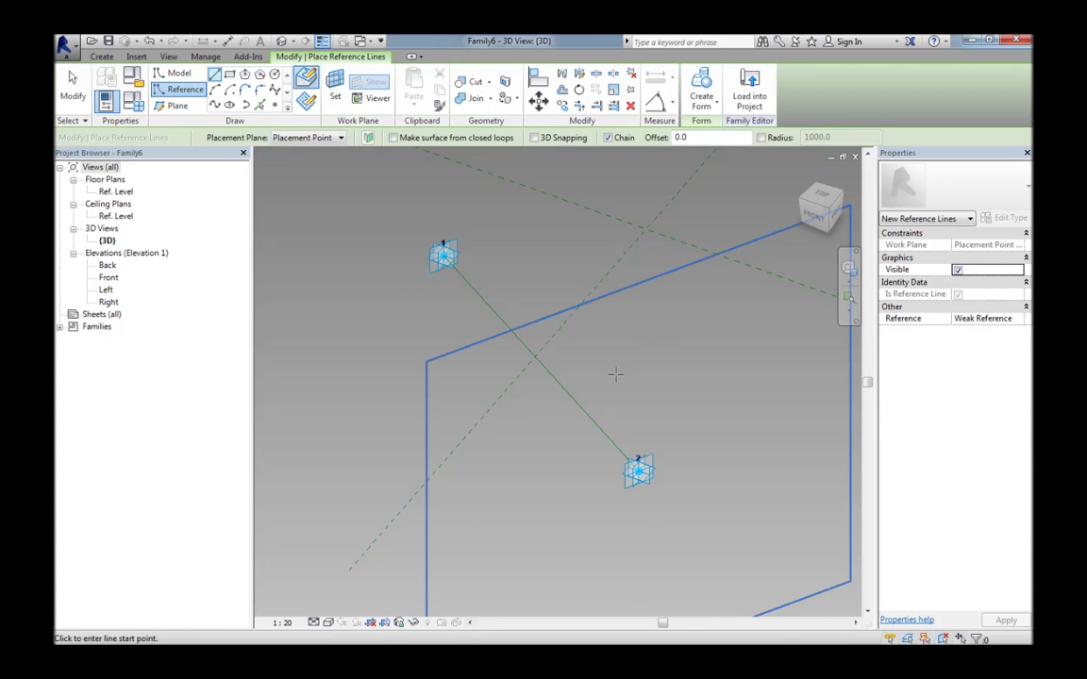
left_click(566, 382)
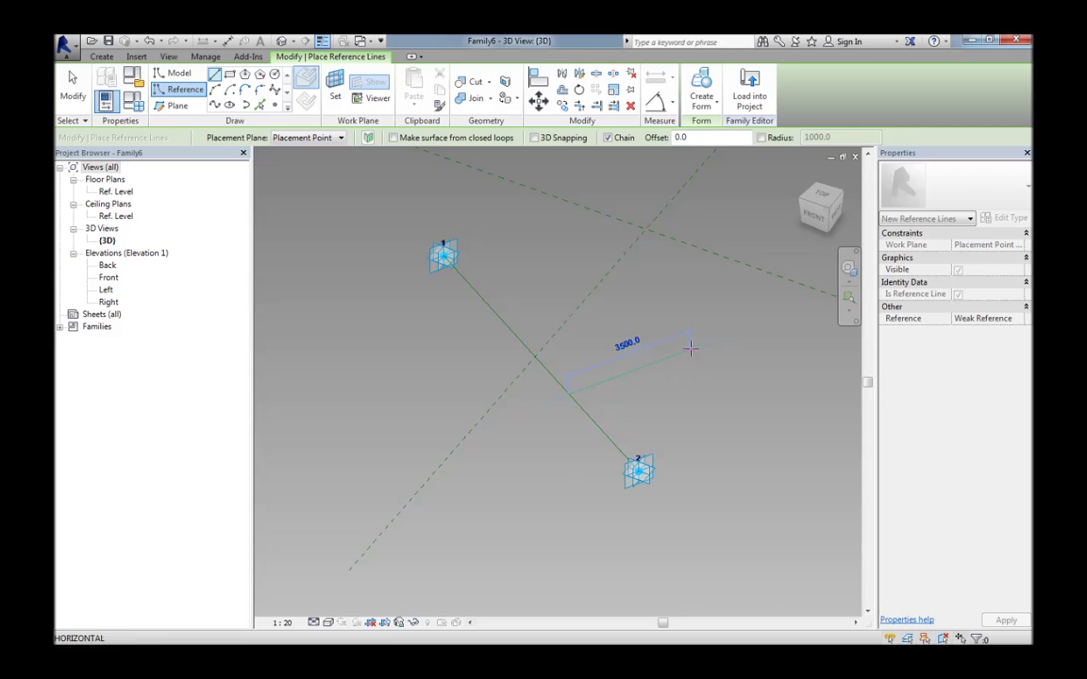
left_click(700, 345)
key("Escape")
key("Escape")
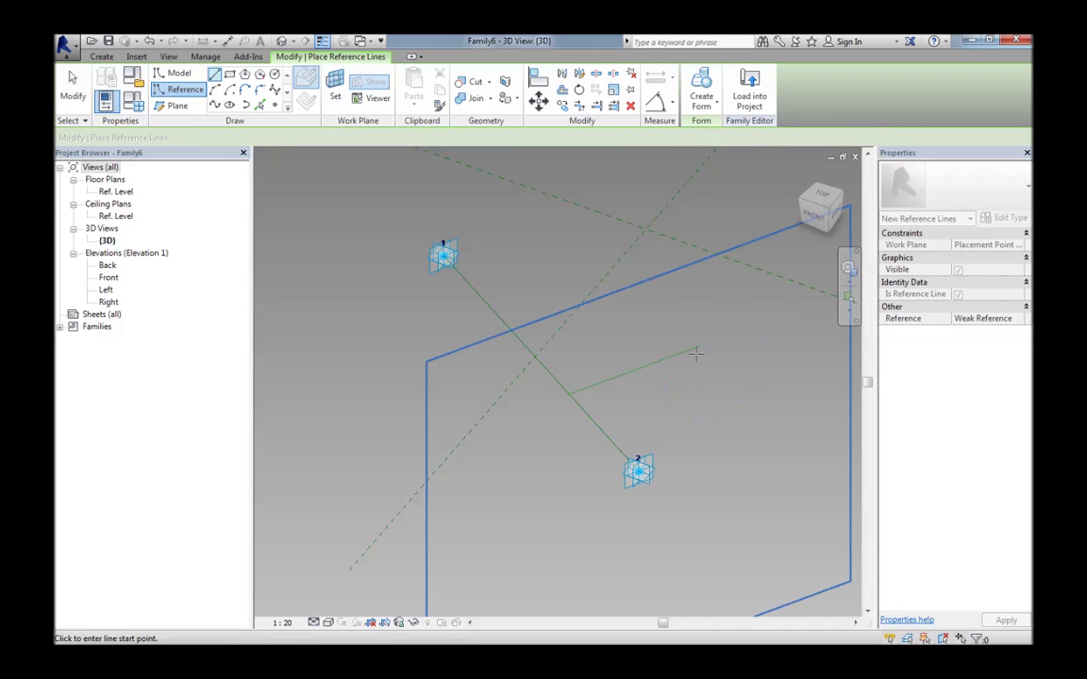
Place a reference point on the short upper reference line and host it by intersection with the line joining the adaptive points
left_click(276, 105)
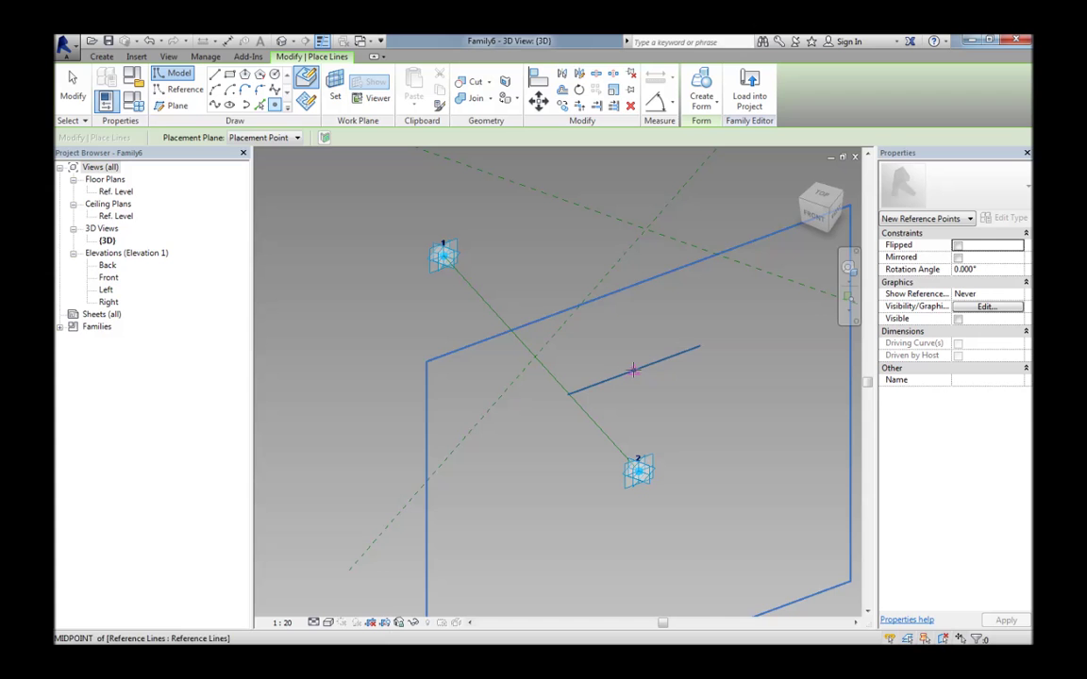
left_click(641, 373)
key("Escape")
middle_click_drag(628, 393, 673, 386, "shift")
left_click(672, 340)
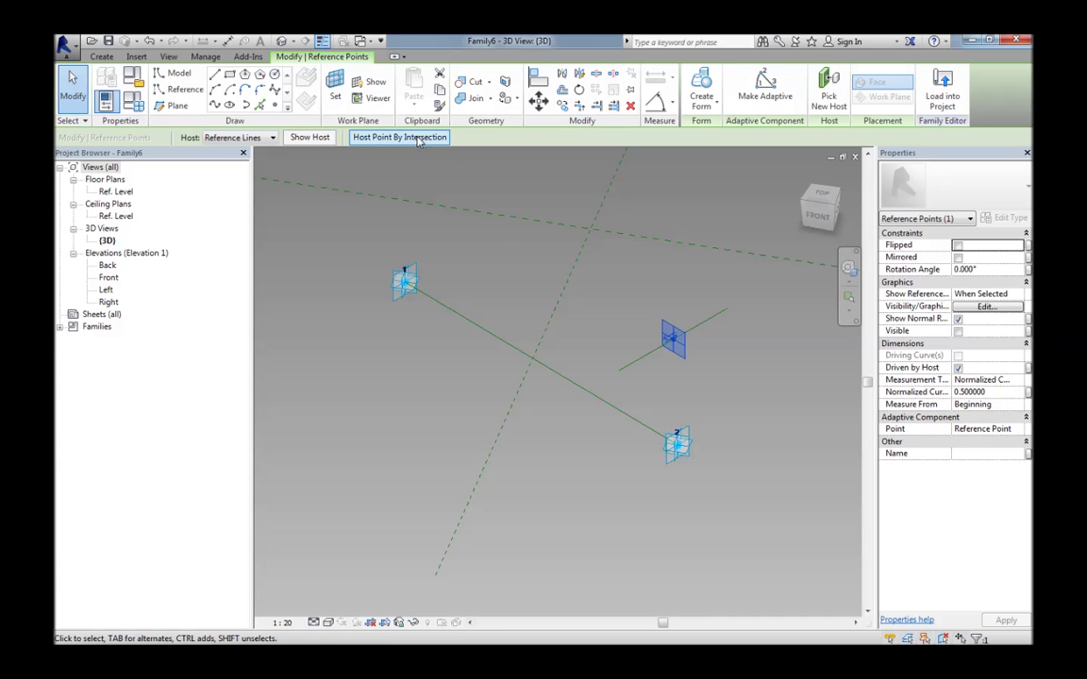
left_click(399, 137)
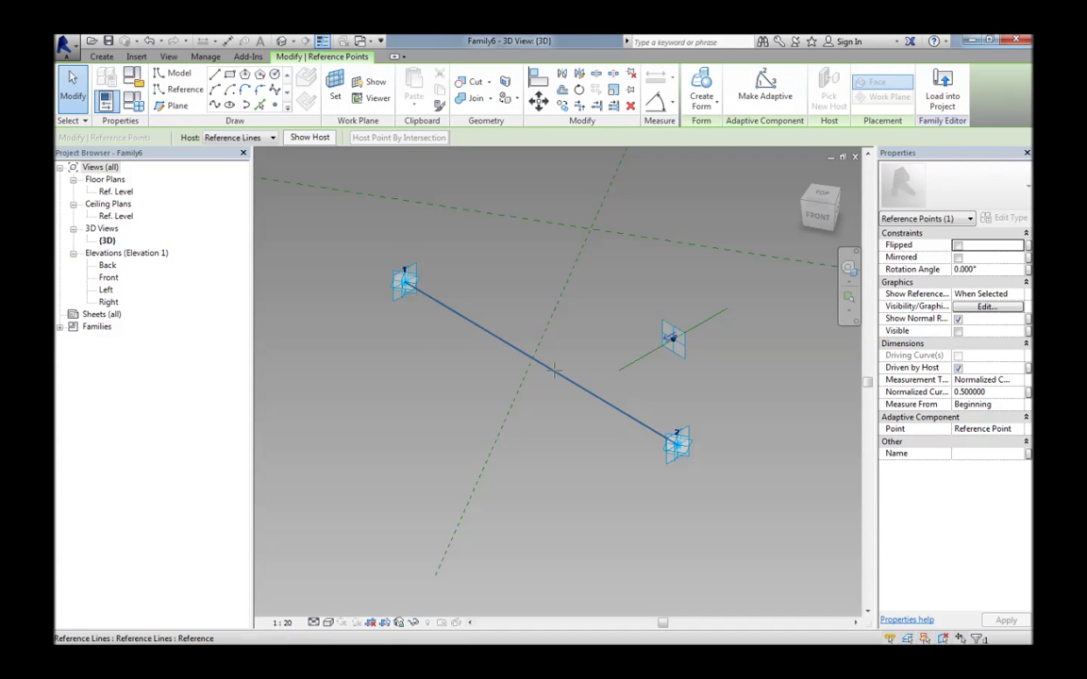
left_click(557, 375)
key("Escape")
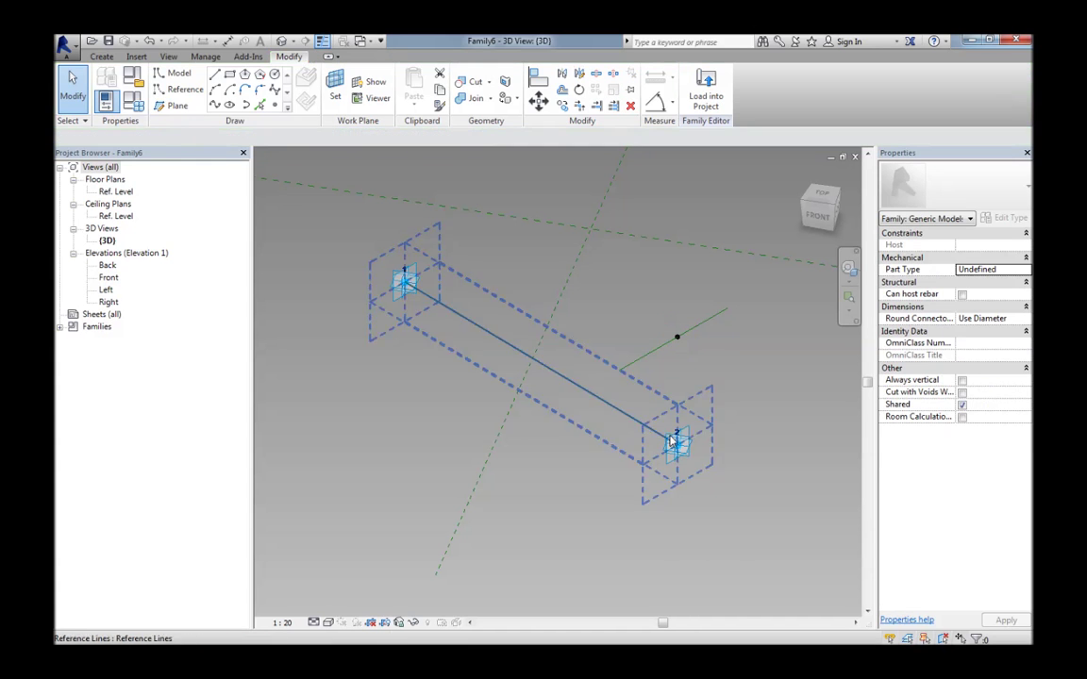
Select adaptive point 2 and examine from several angles how the hosted reference point lines up with it
left_click(681, 442)
middle_click_drag(717, 437, 566, 467, "shift")
left_click_drag(553, 466, 582, 449)
middle_click_drag(582, 449, 694, 451, "shift")
scroll(552, 452, "up", 2)
middle_click_drag(552, 452, 532, 463, "shift")
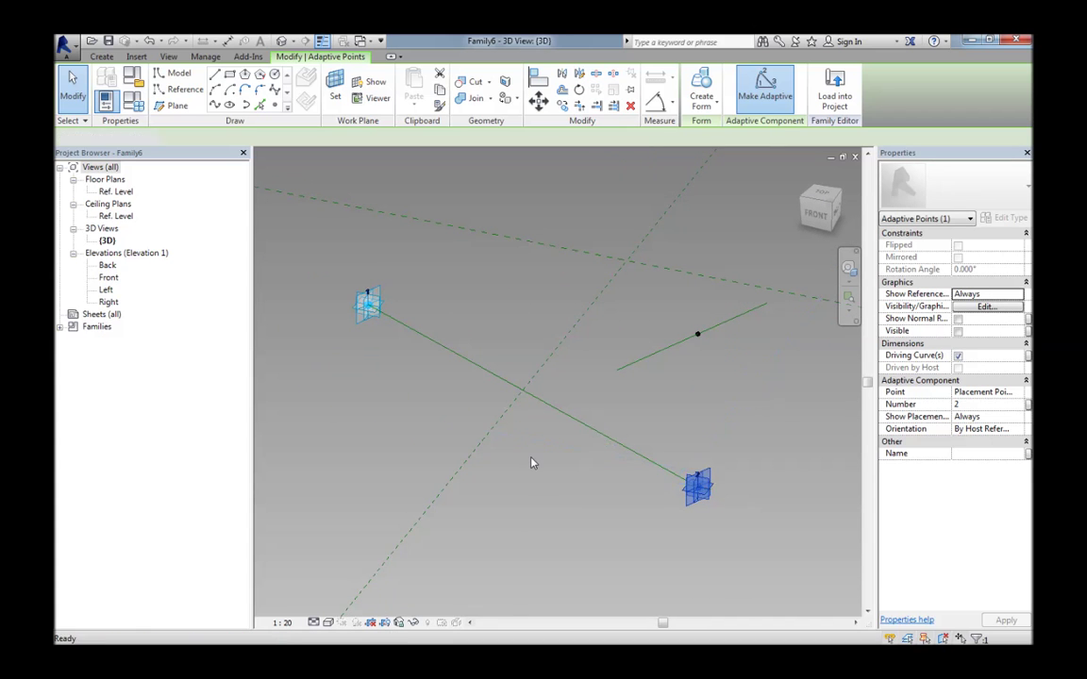
left_click(541, 450)
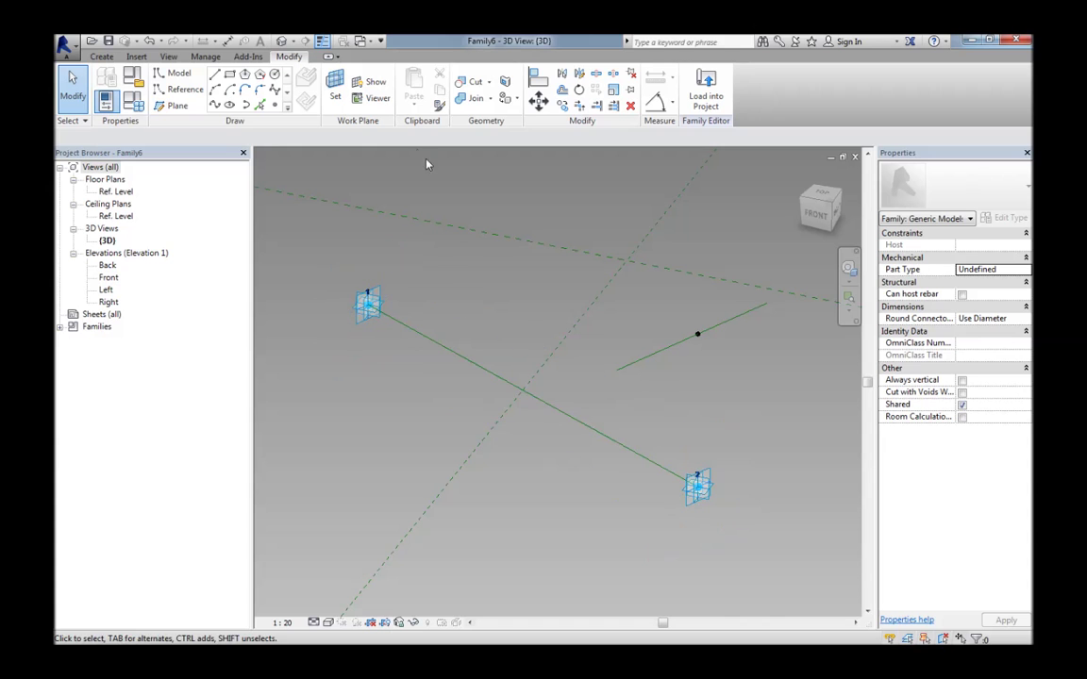
middle_click_drag(513, 279, 500, 279)
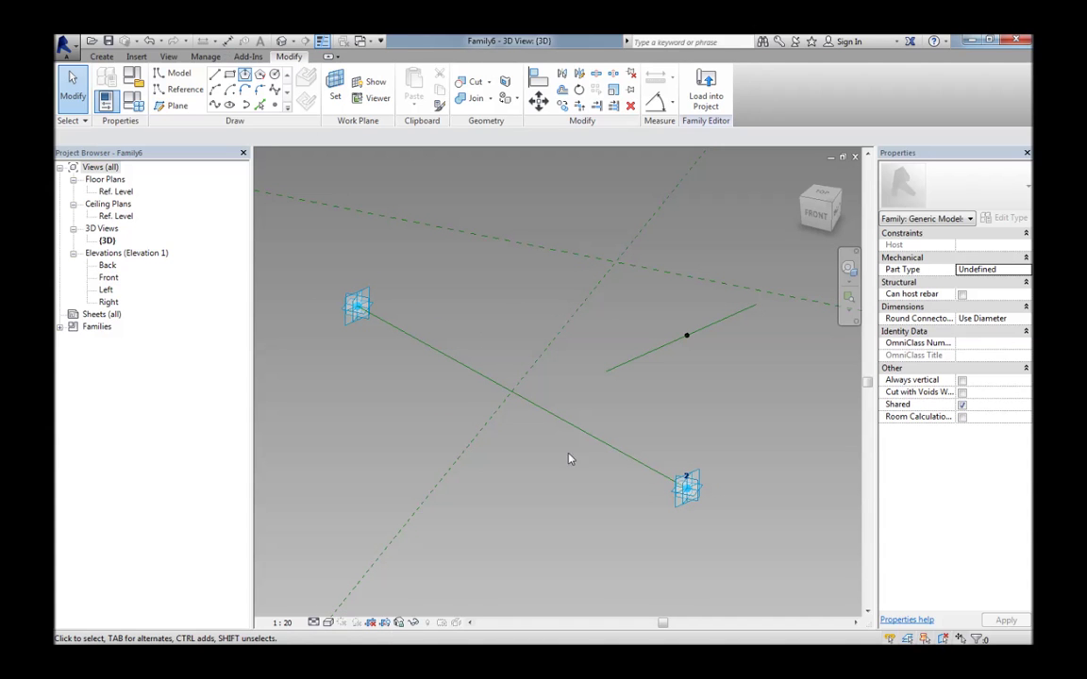
Add an aligned vertical dimension between the short upper reference line and the line joining the adaptive points, near adaptive point 2
left_click(228, 42)
left_click(710, 335)
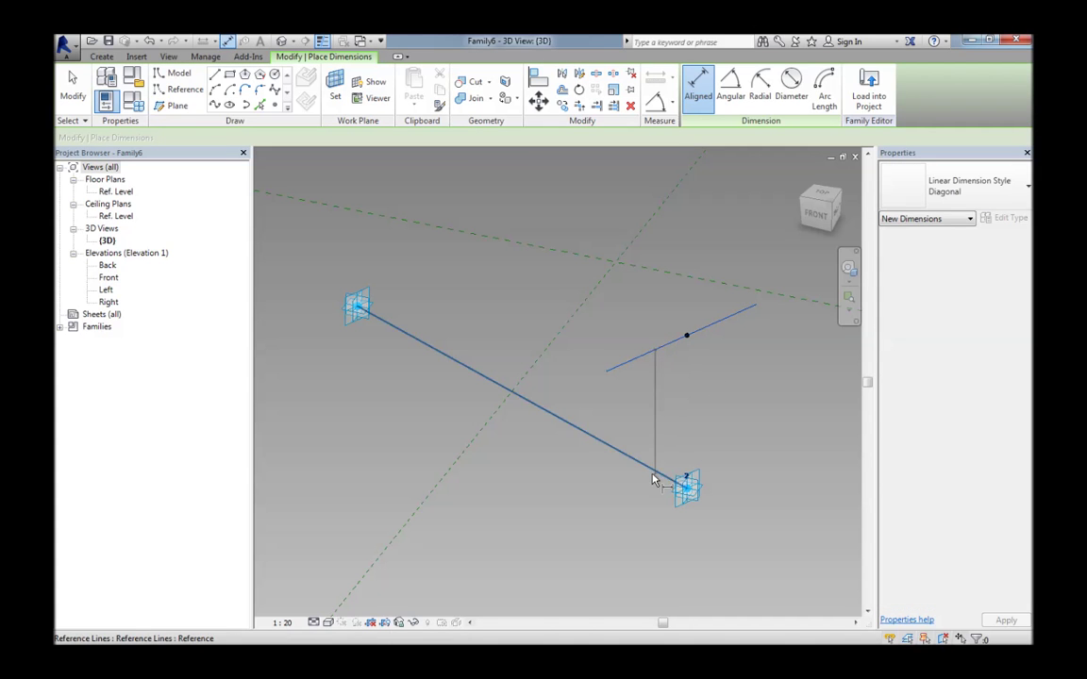
left_click(665, 460)
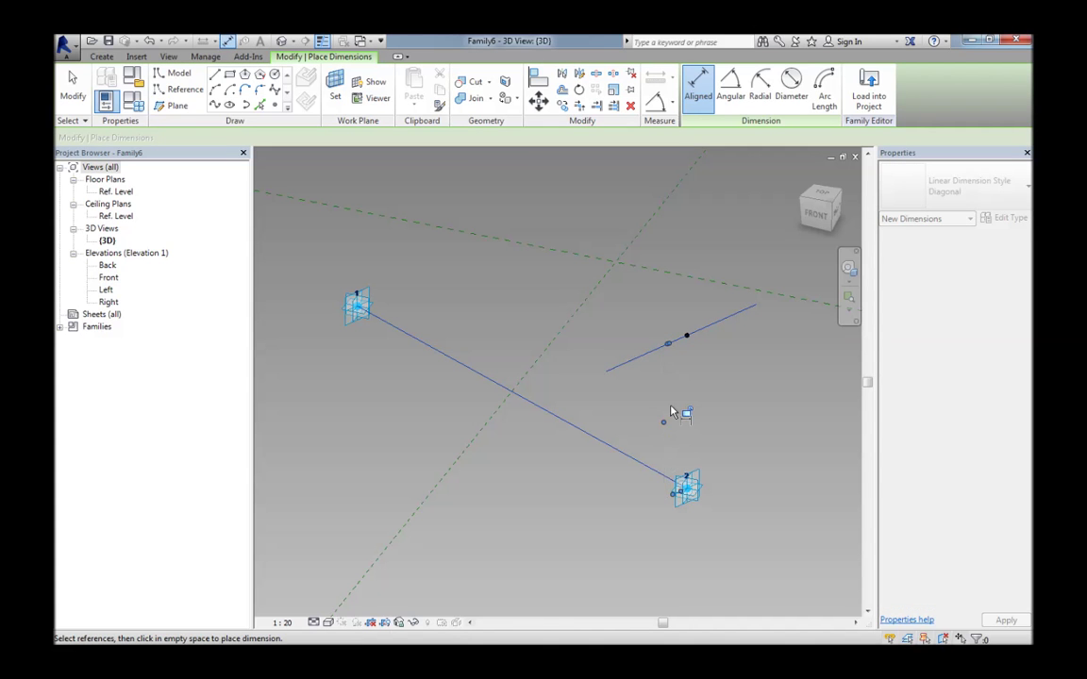
left_click(673, 409)
key("Escape")
key("Escape")
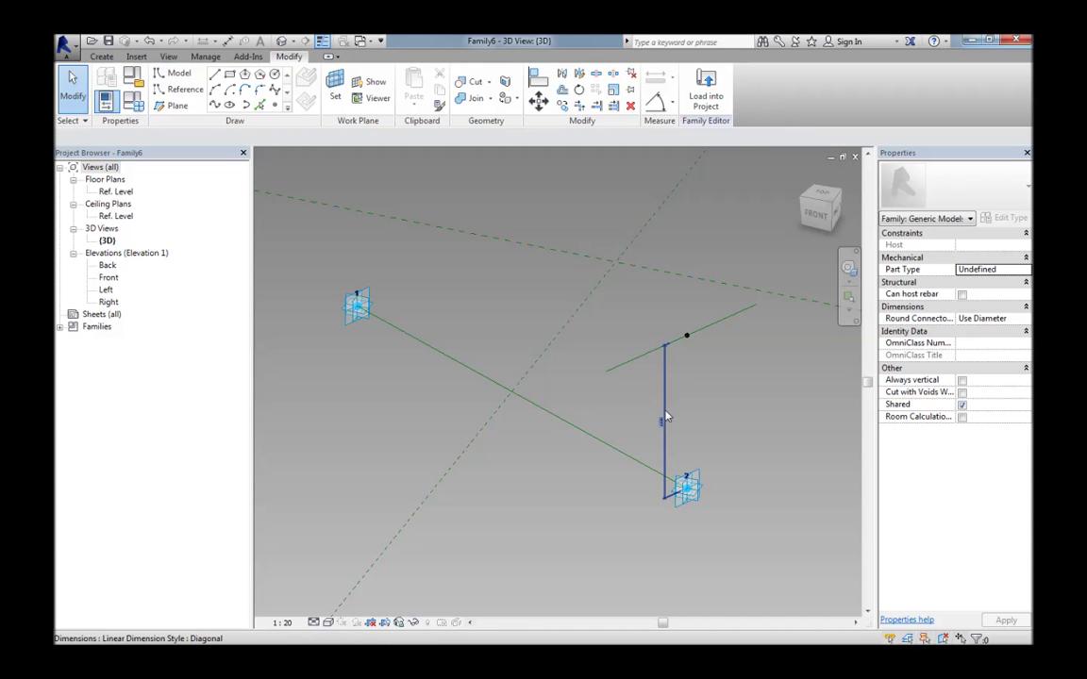
Label the vertical dimension with a new instance family parameter named Path Height
left_click(665, 418)
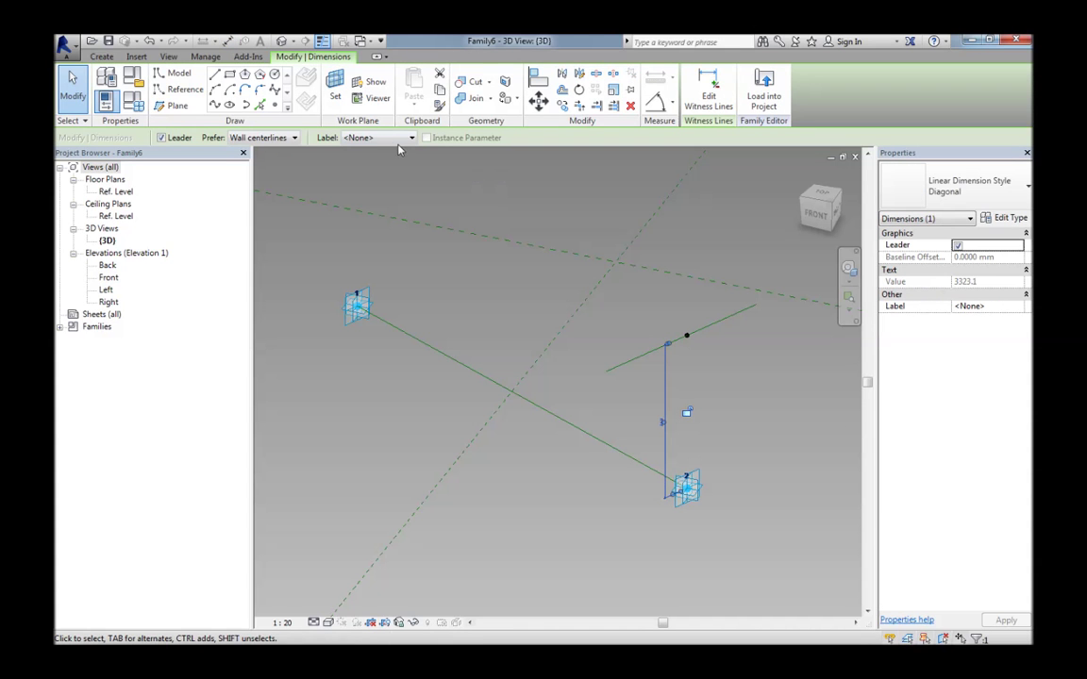
left_click(386, 138)
left_click(379, 162)
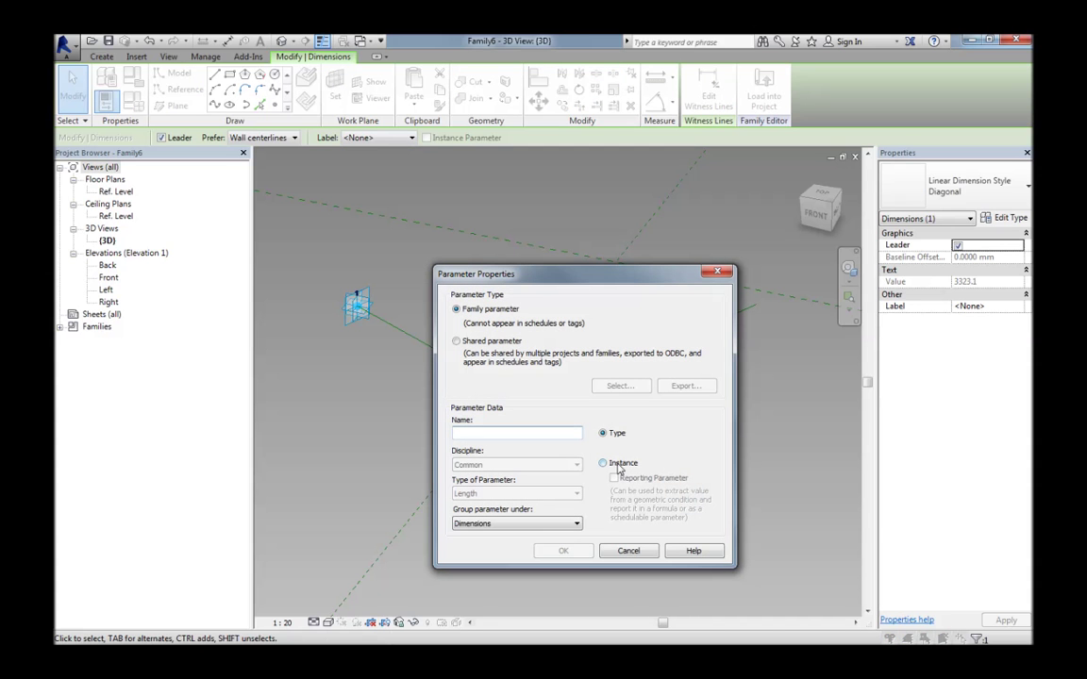
left_click(604, 463)
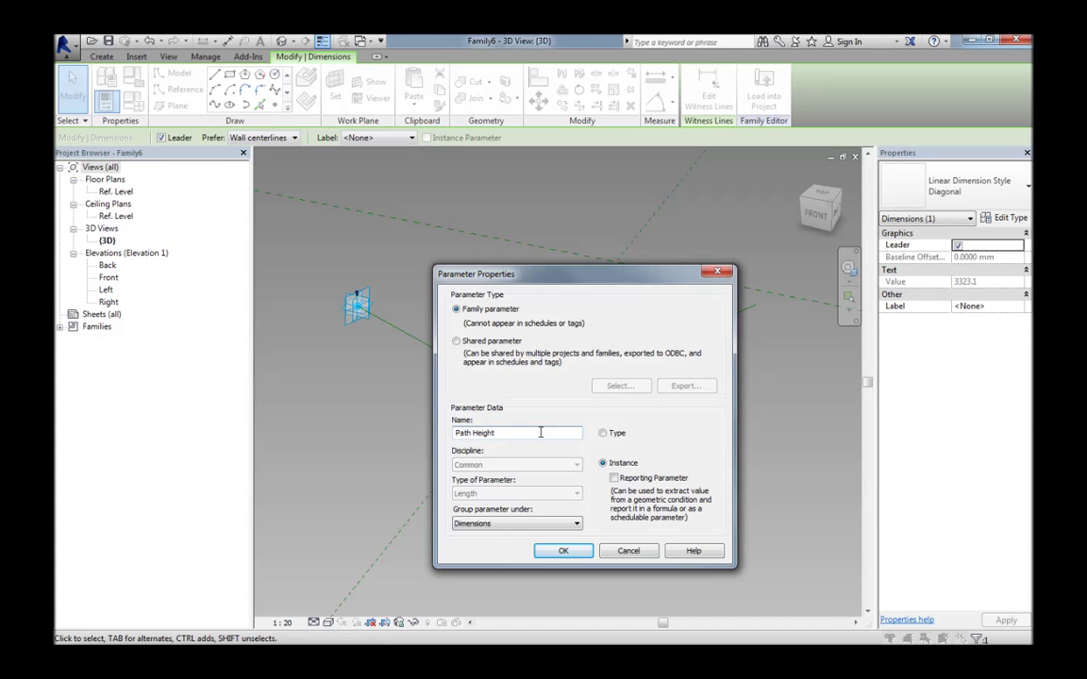
left_click(557, 552)
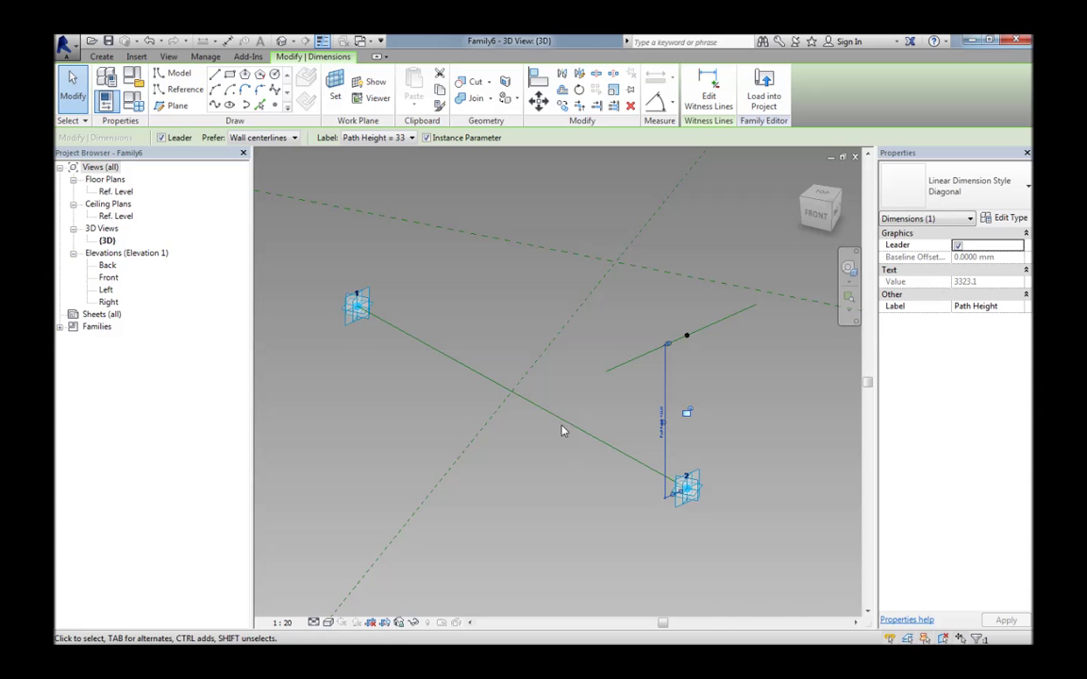
Set the Path Height parameter to 3000 in the family types
left_click(132, 100)
left_click(403, 275)
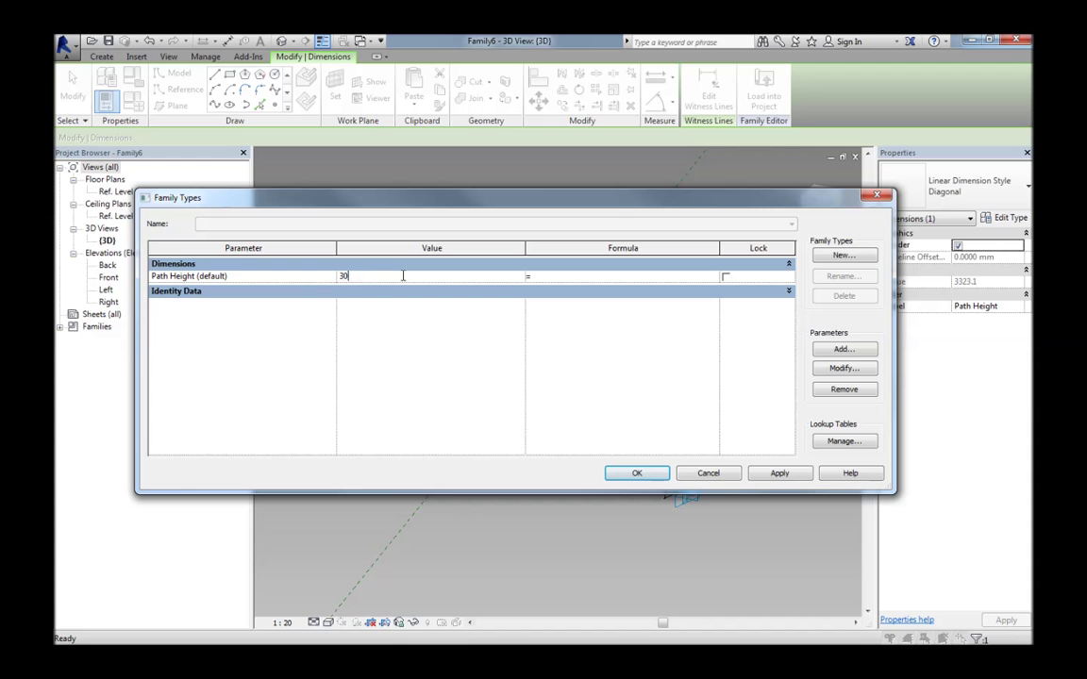
left_click(631, 476)
middle_click_drag(618, 492, 579, 500, "shift")
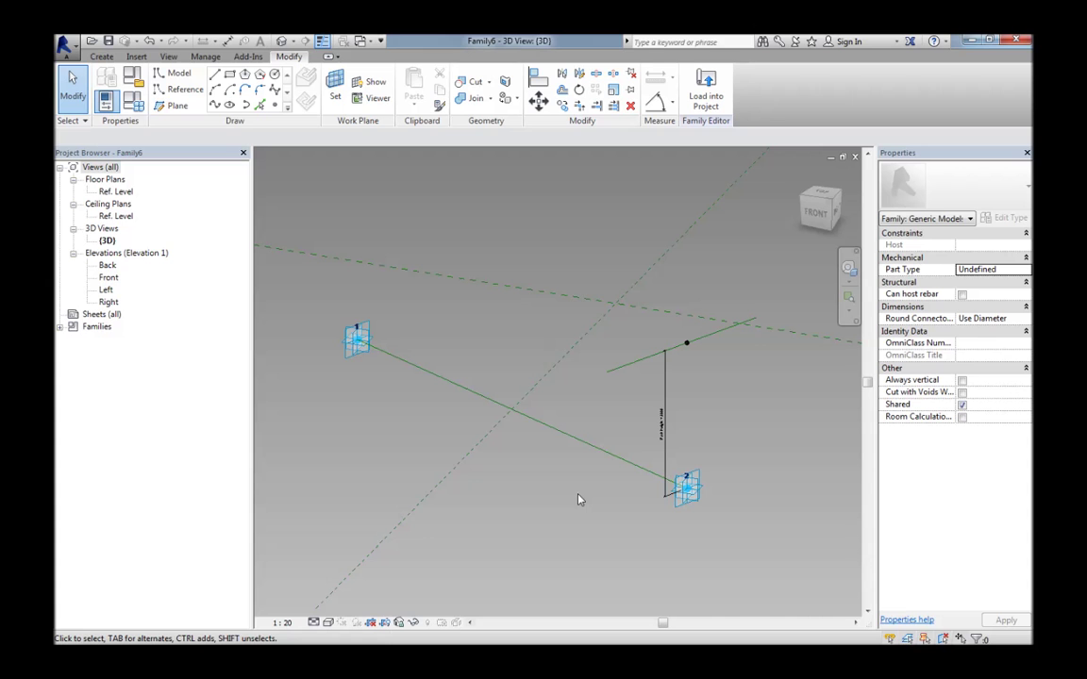
mouse_move(580, 500)
middle_mouse_down("shift")
mouse_move(602, 510)
mouse_move(587, 513)
mouse_move(606, 501)
mouse_move(616, 517)
middle_mouse_up("shift")
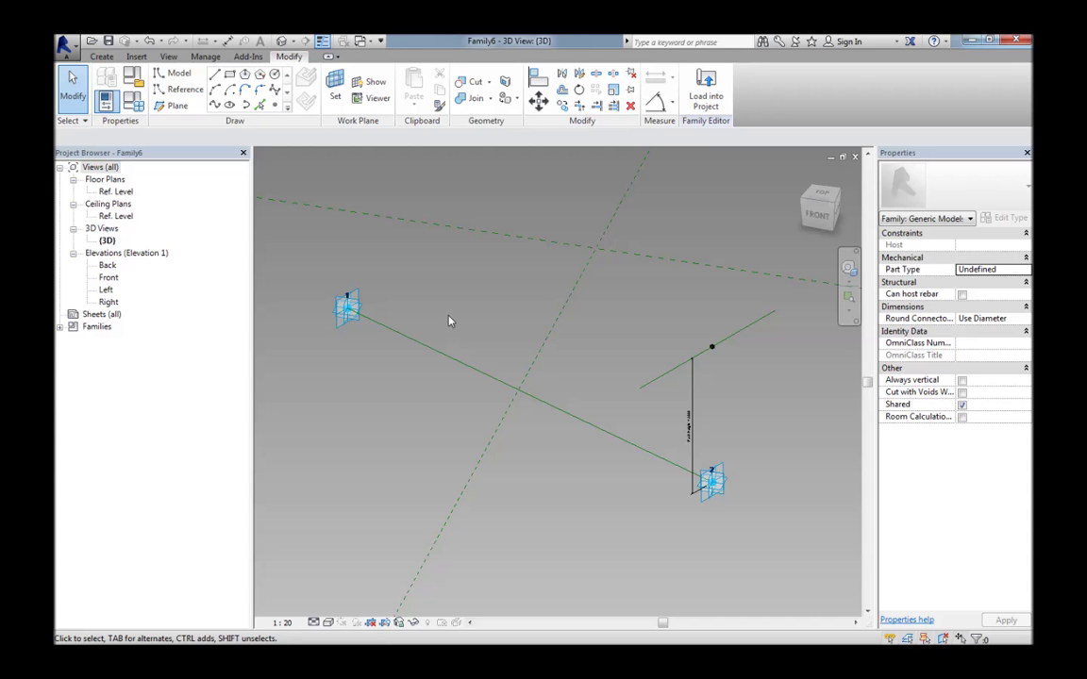
Set the vertical plane of the line joining the adaptive points as work plane and add an aligned dimension from point 1 to point 2
left_click(335, 90)
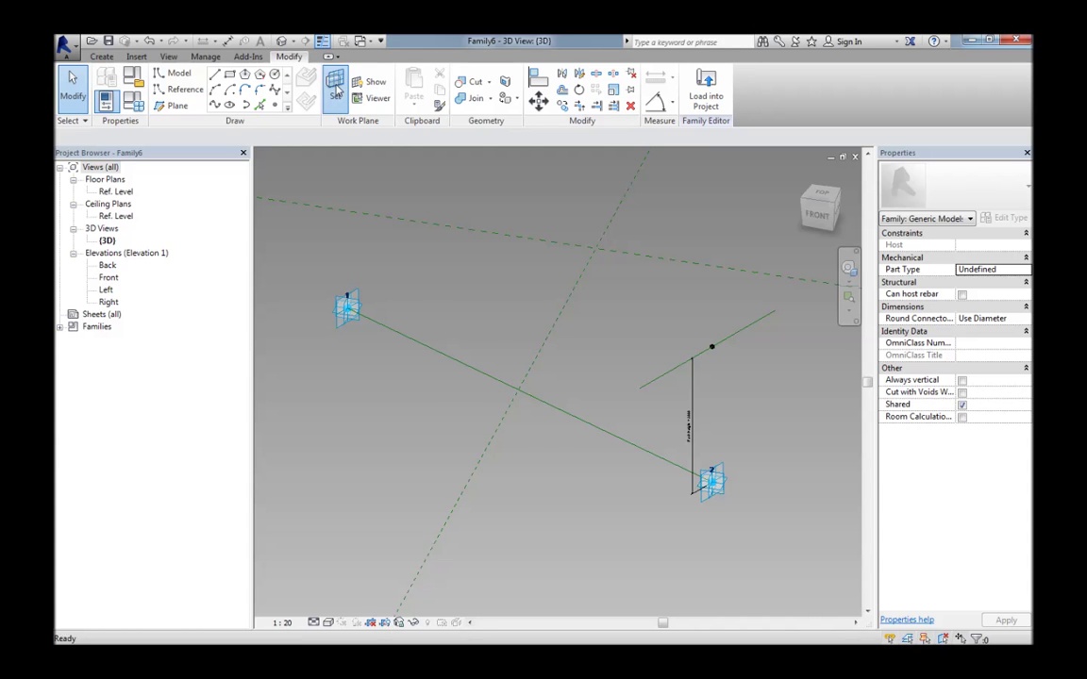
key("Tab")
left_click(425, 350)
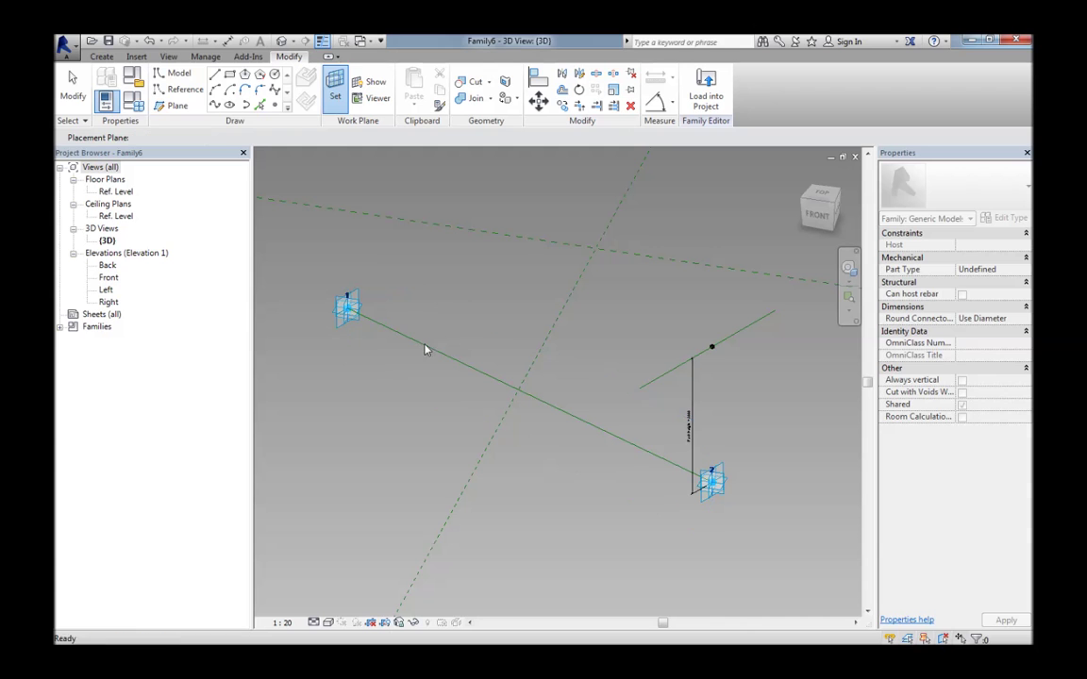
left_click(228, 41)
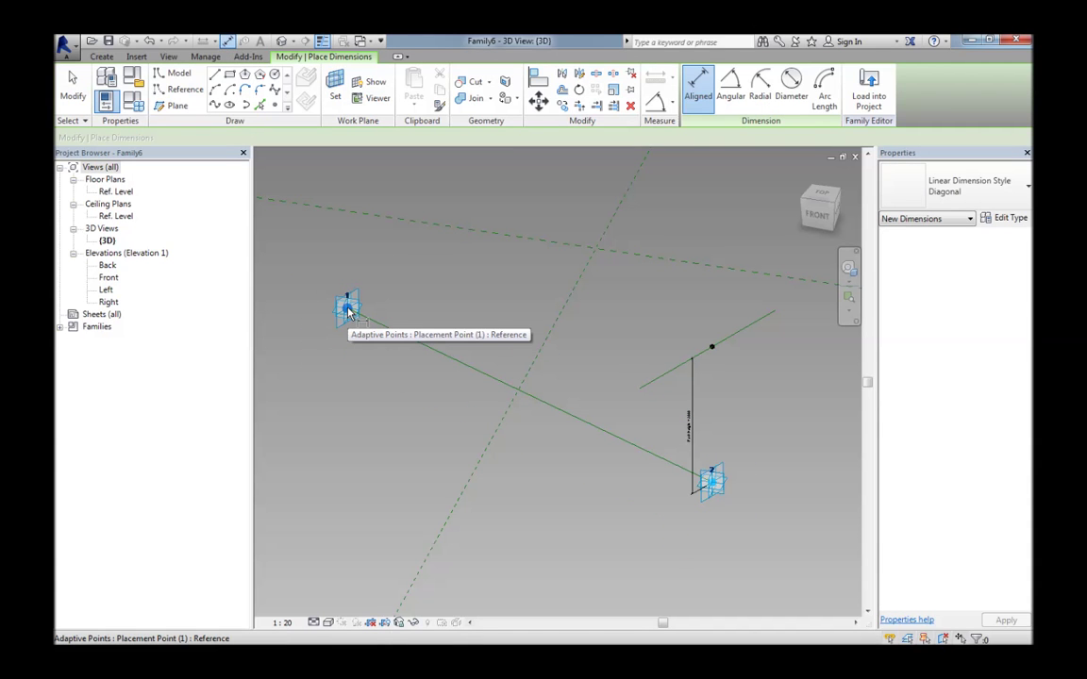
left_click(347, 311)
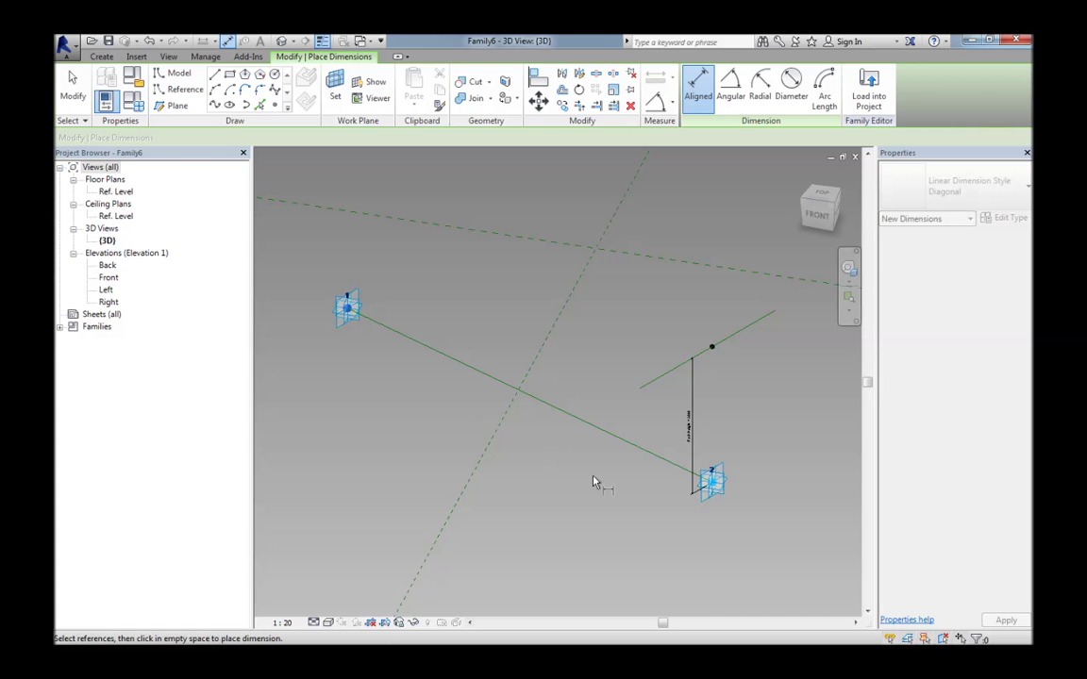
left_click(713, 482)
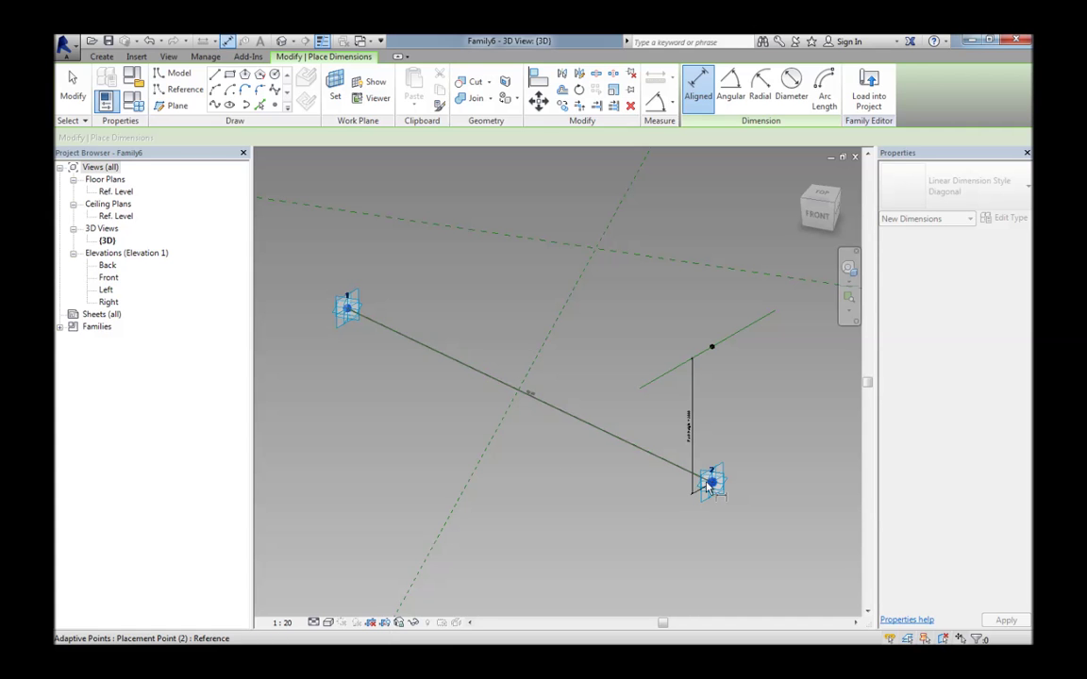
left_click(562, 460)
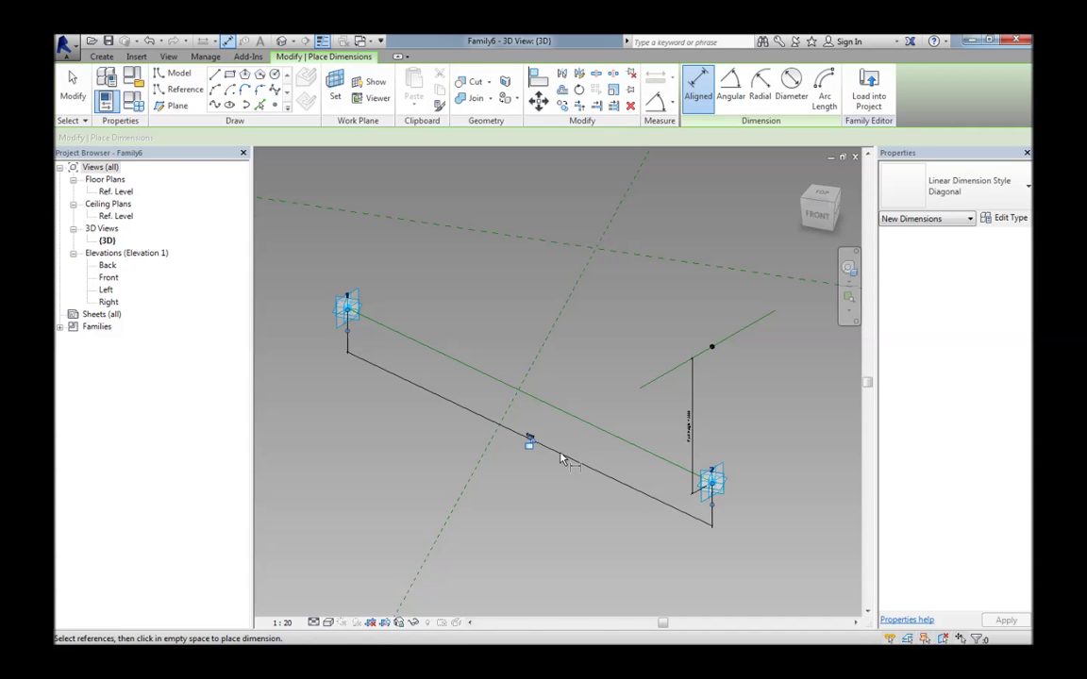
key("Escape")
Label the dimension between the adaptive points with a new instance reporting parameter named Path Width
left_click(539, 450)
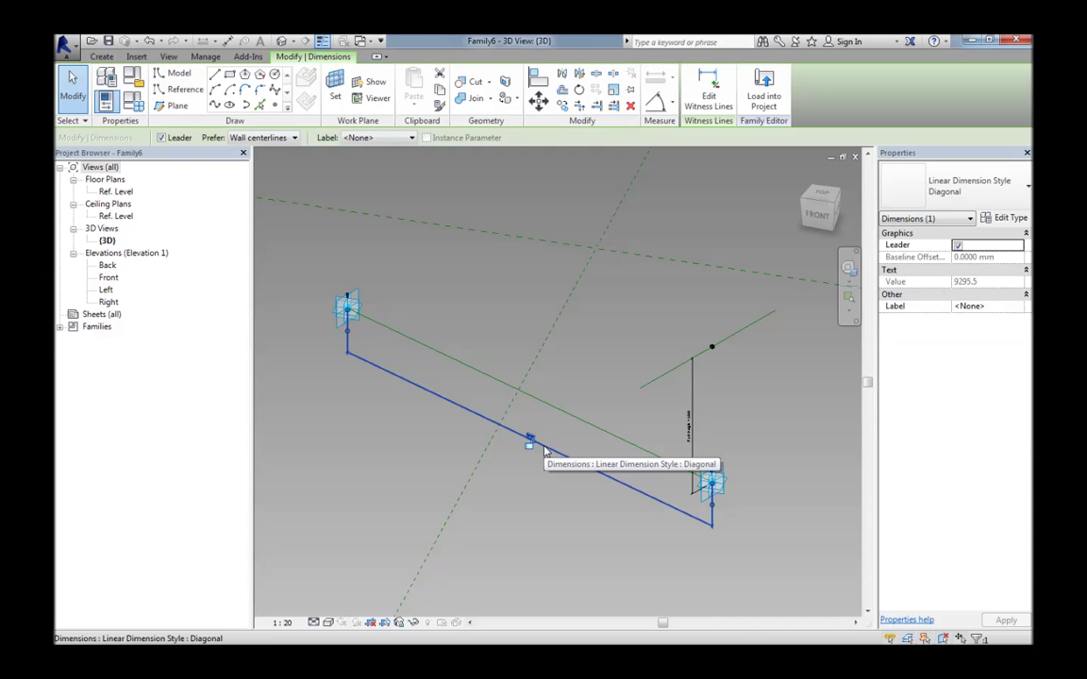
left_click(384, 138)
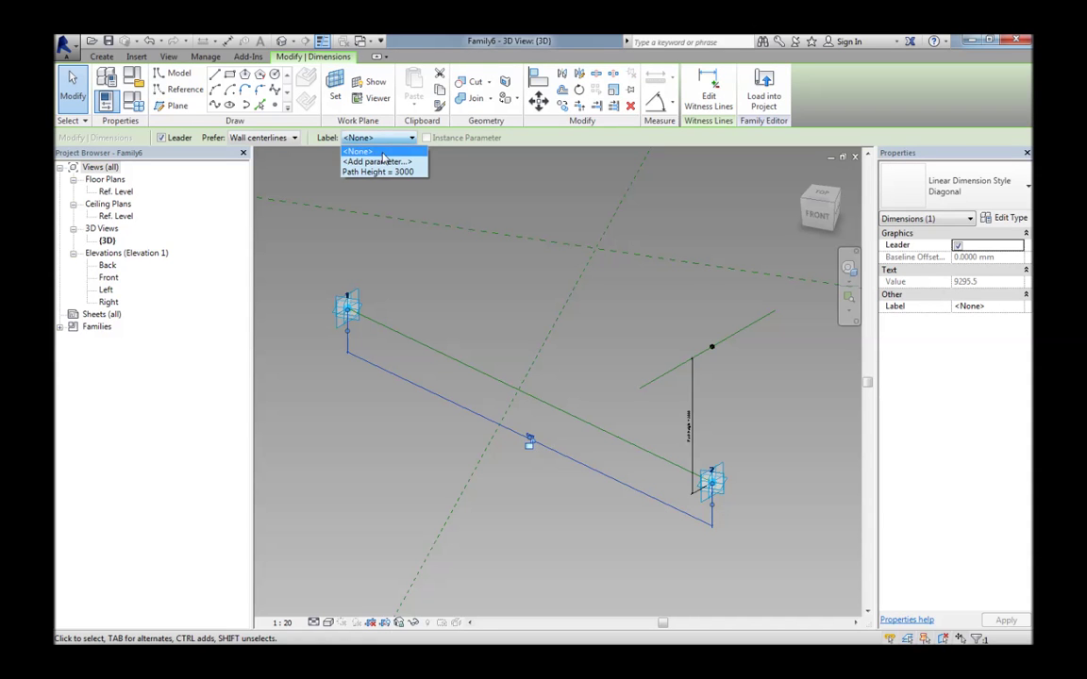
left_click(379, 162)
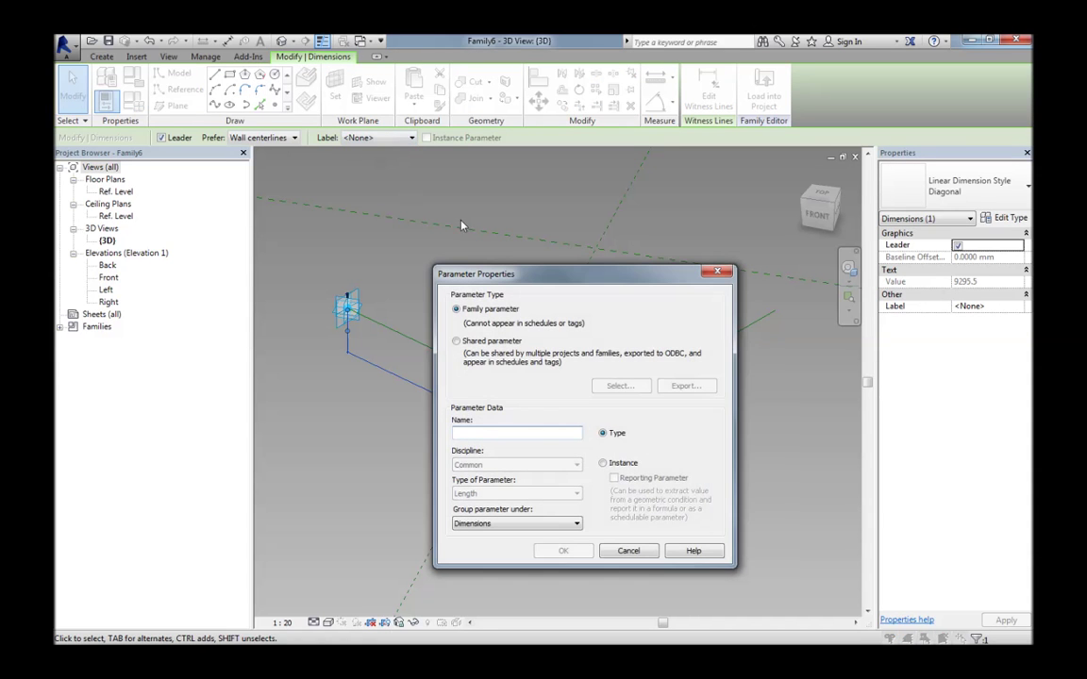
type("Path Width")
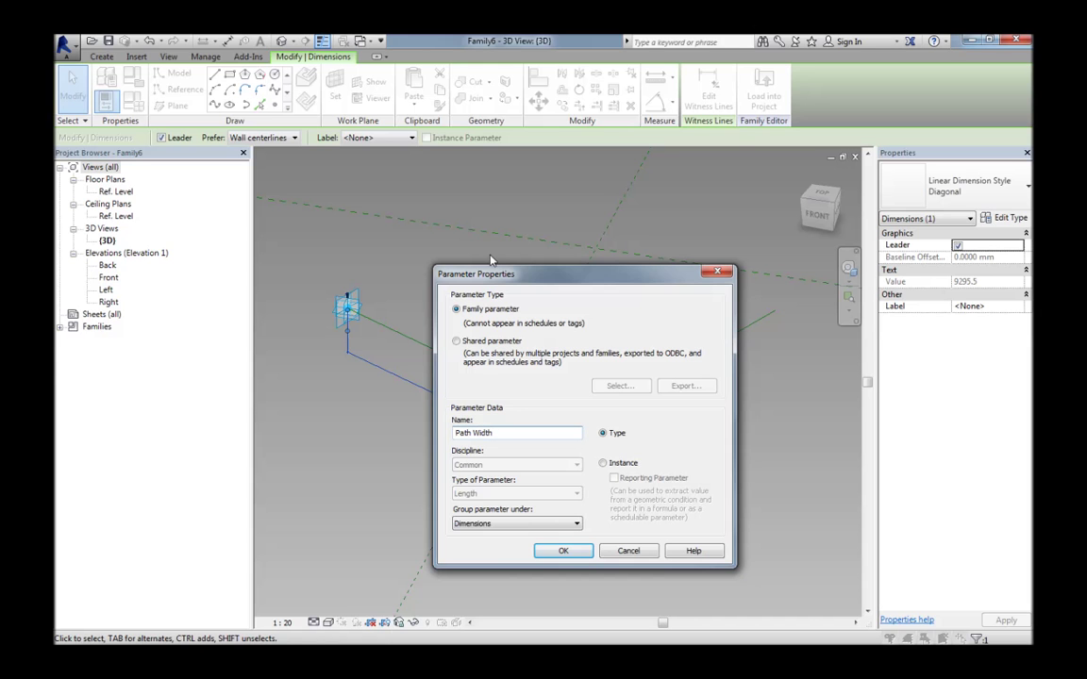
left_click(603, 462)
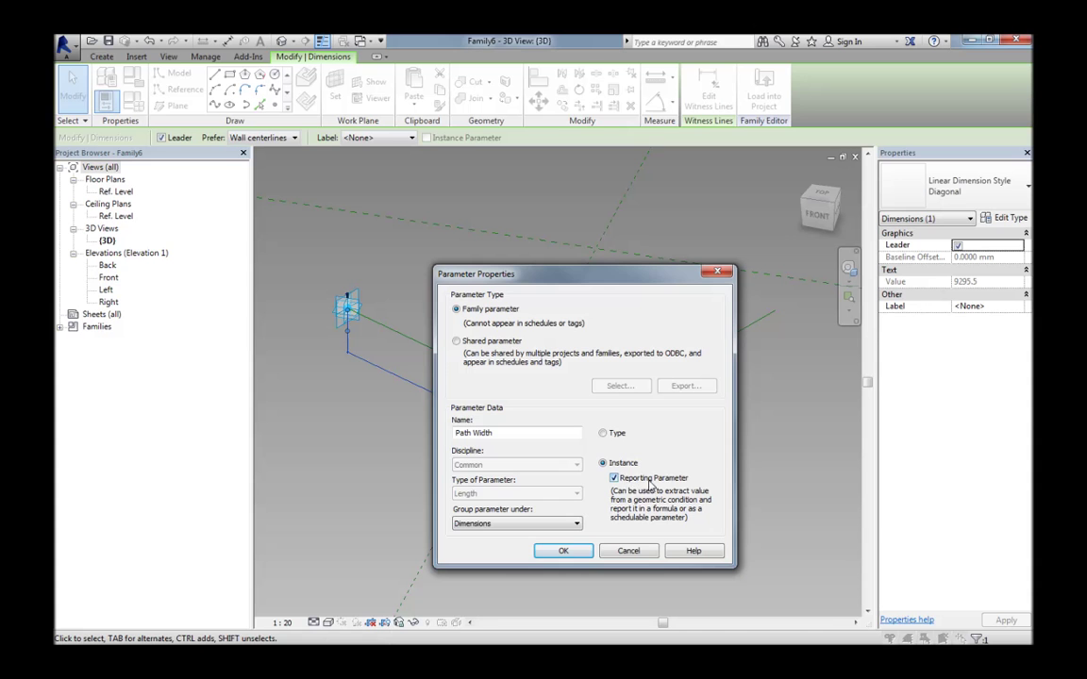
left_click(564, 551)
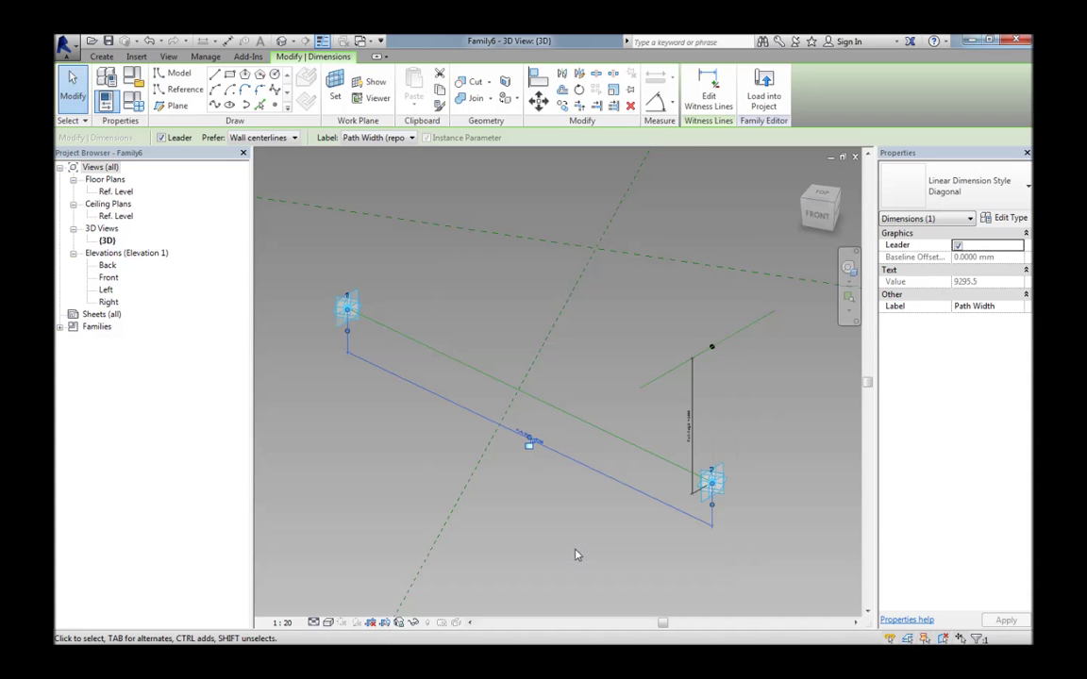
middle_click_drag(553, 504, 570, 485, "shift")
left_click(555, 472)
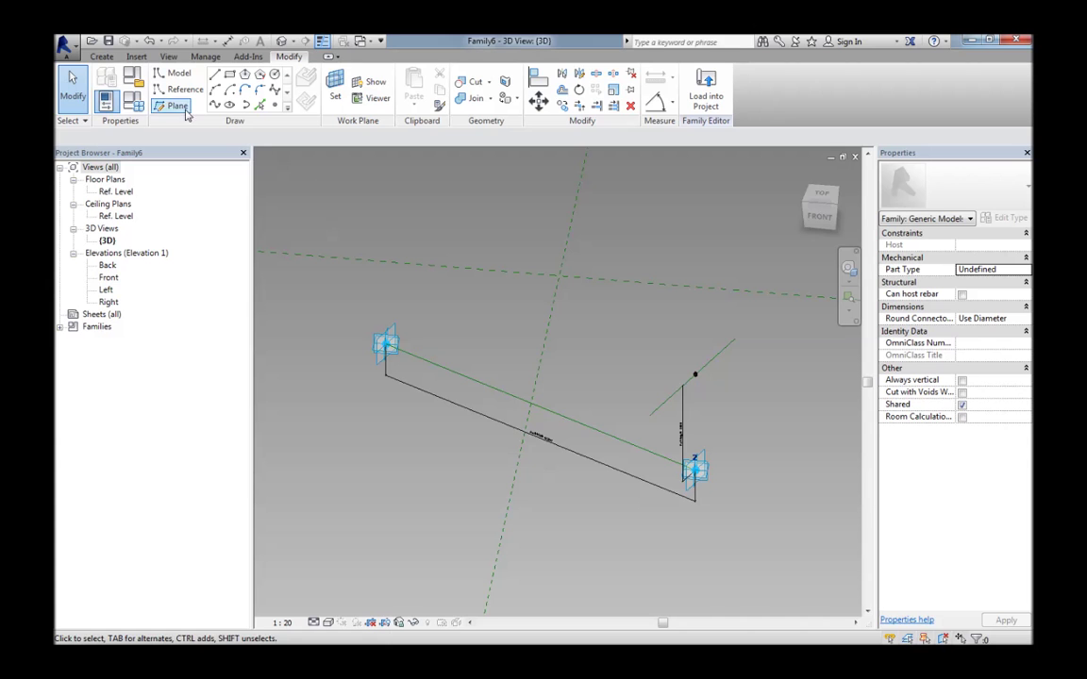
Move adaptive point 2 farther from point 1, checking the reported Path Width in the family types before and after
left_click(133, 101)
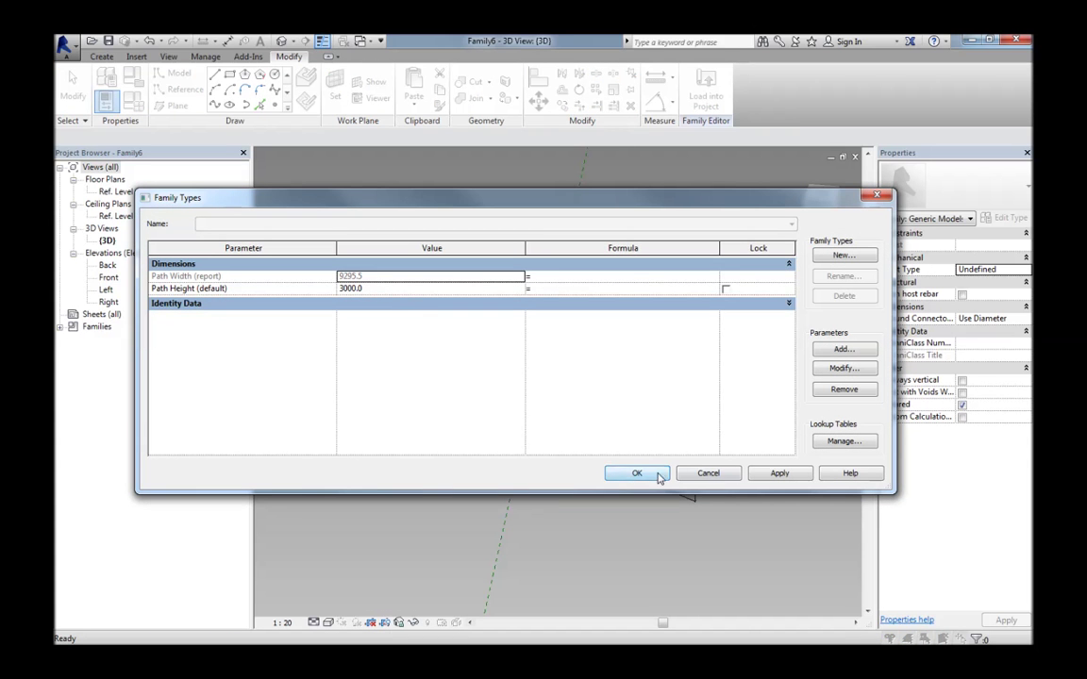
left_click(638, 473)
left_click(699, 475)
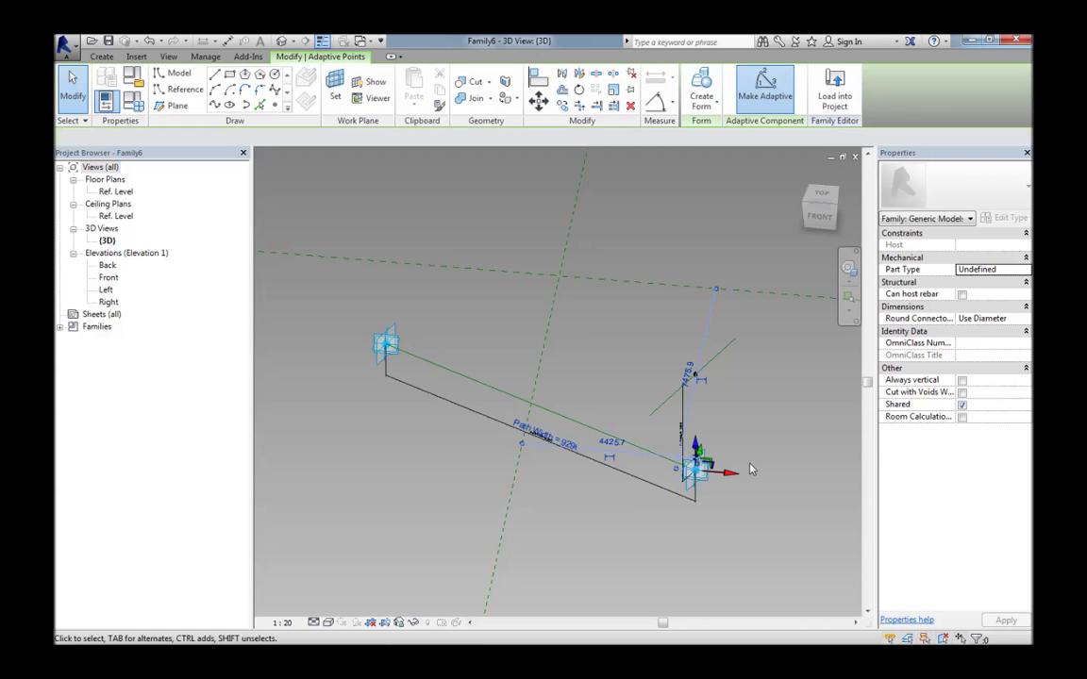
middle_click_drag(699, 475, 717, 477, "shift")
left_click_drag(727, 481, 820, 503)
middle_click_drag(671, 500, 604, 476)
left_click(609, 466)
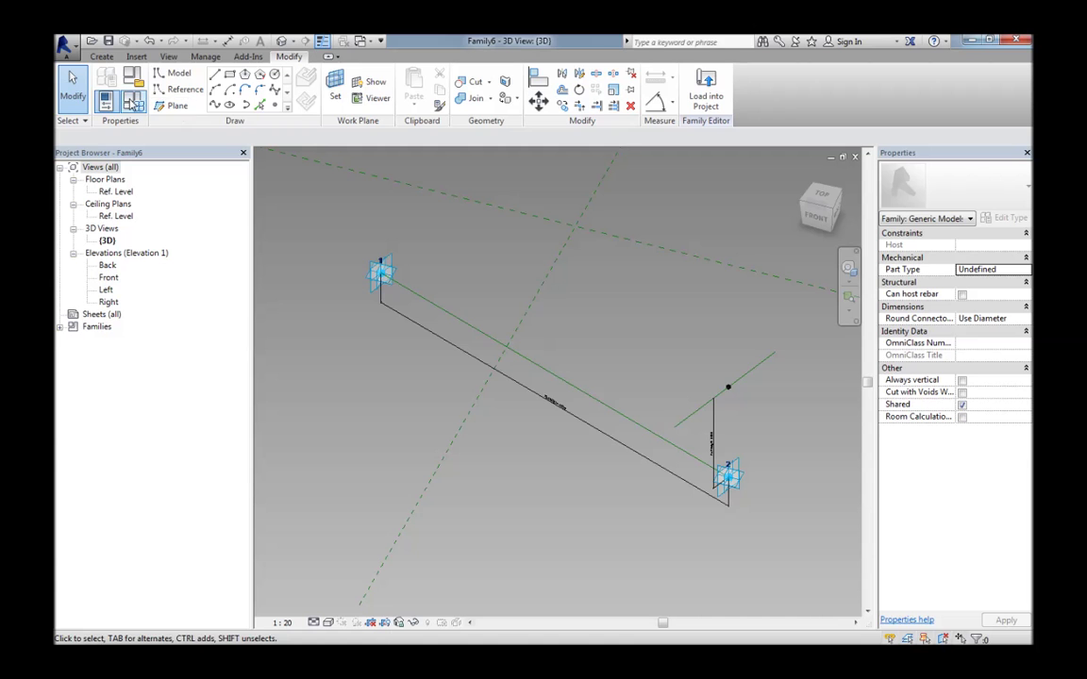
left_click(132, 76)
left_click(637, 474)
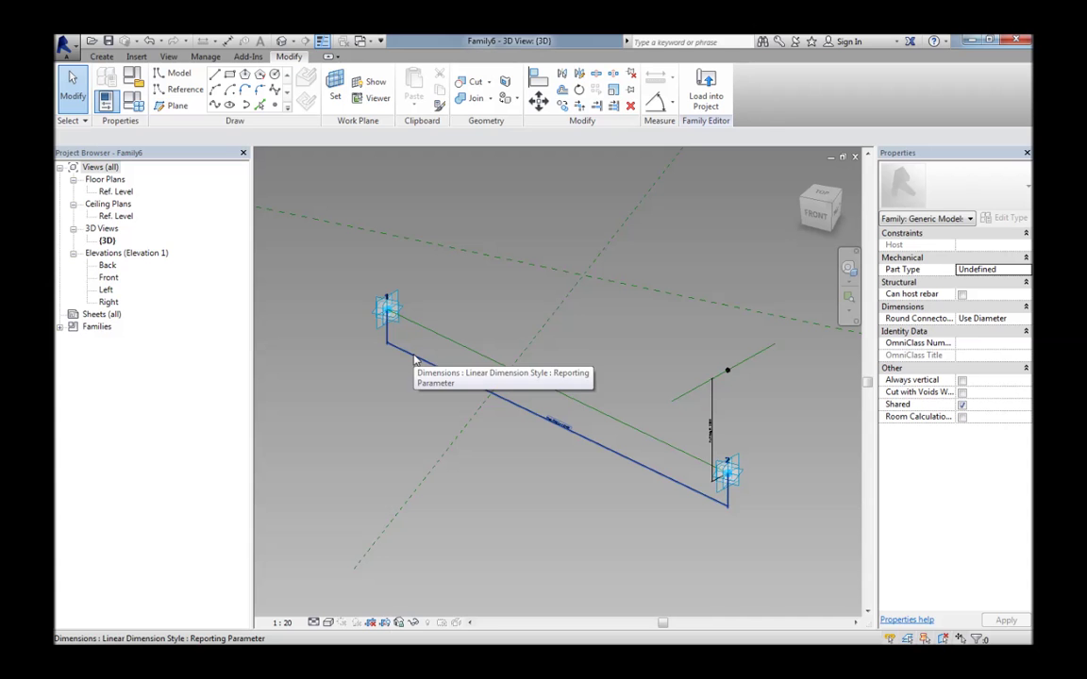
Draw a reference line with 3D snapping from the raised reference point above point 2 to the line joining the adaptive points
middle_click_drag(524, 495, 523, 463, "shift")
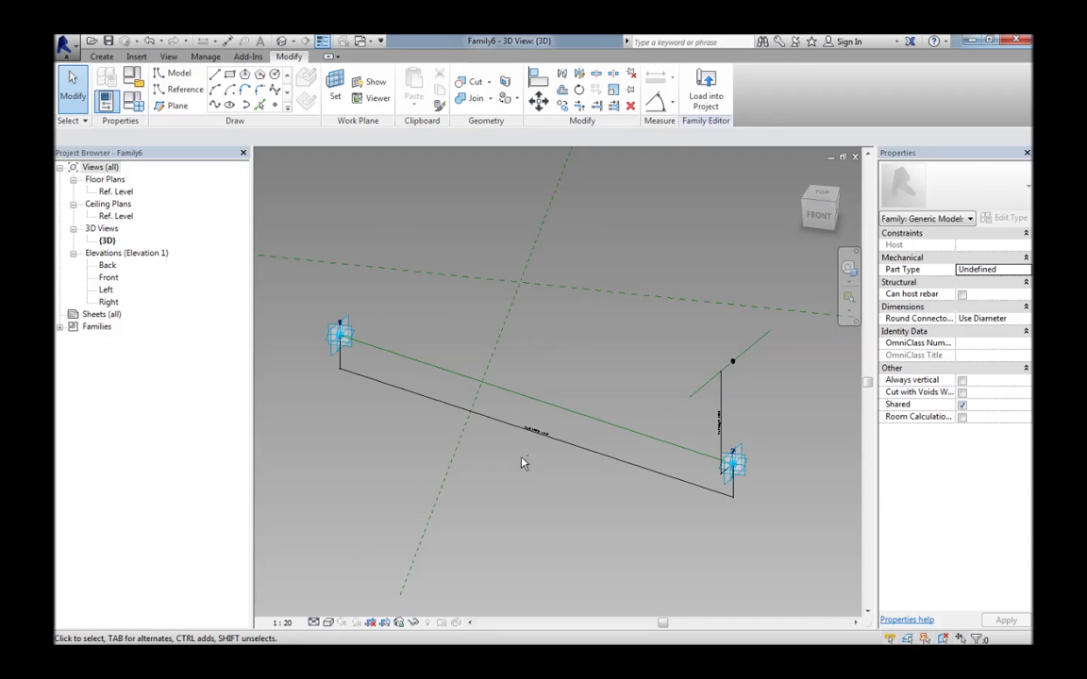
left_click(179, 89)
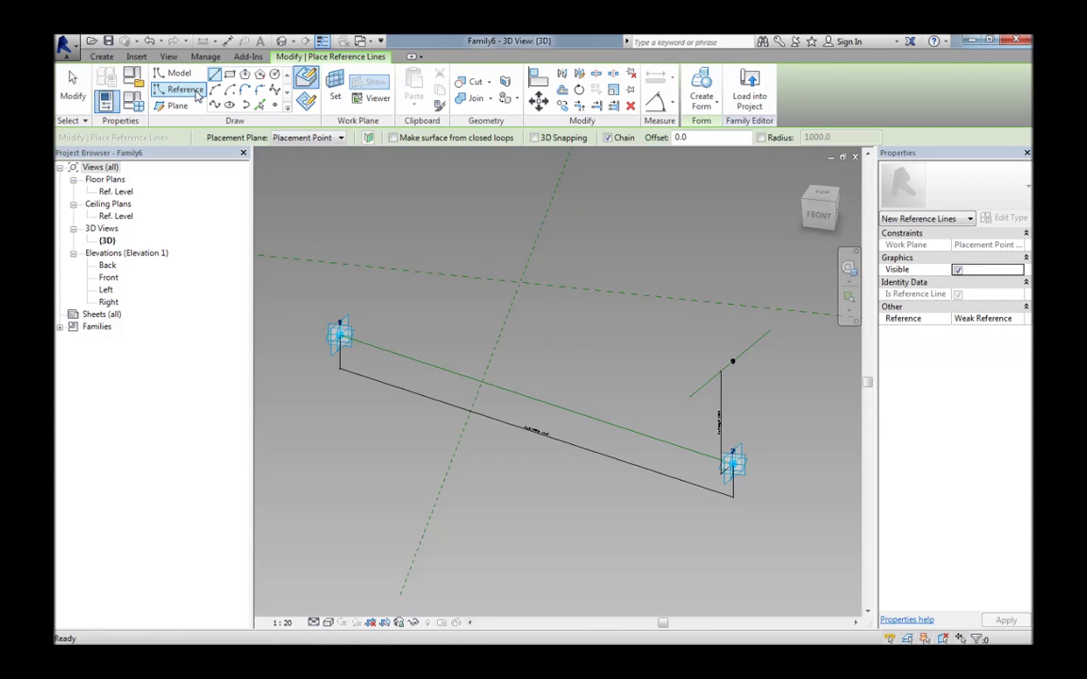
left_click(534, 137)
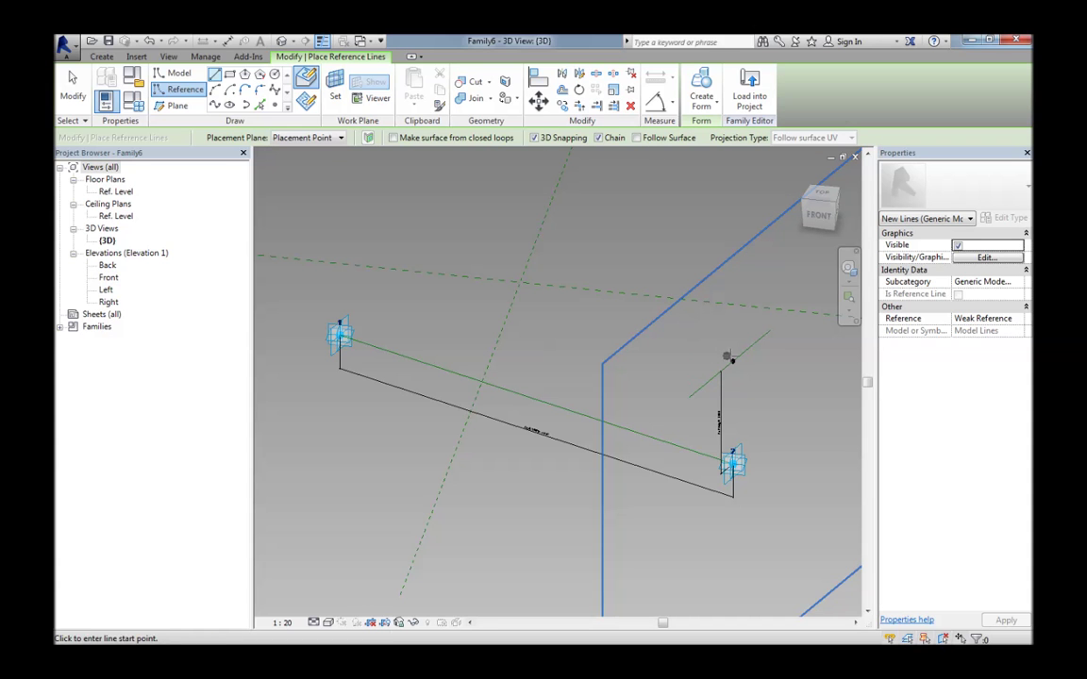
left_click(676, 360)
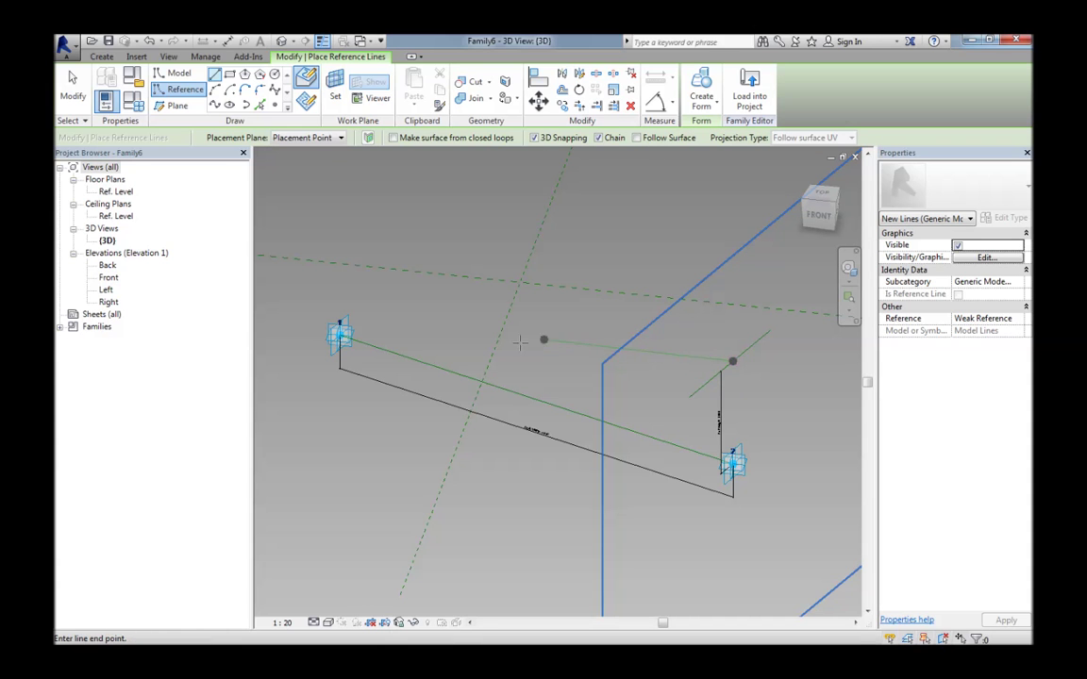
left_click(431, 364)
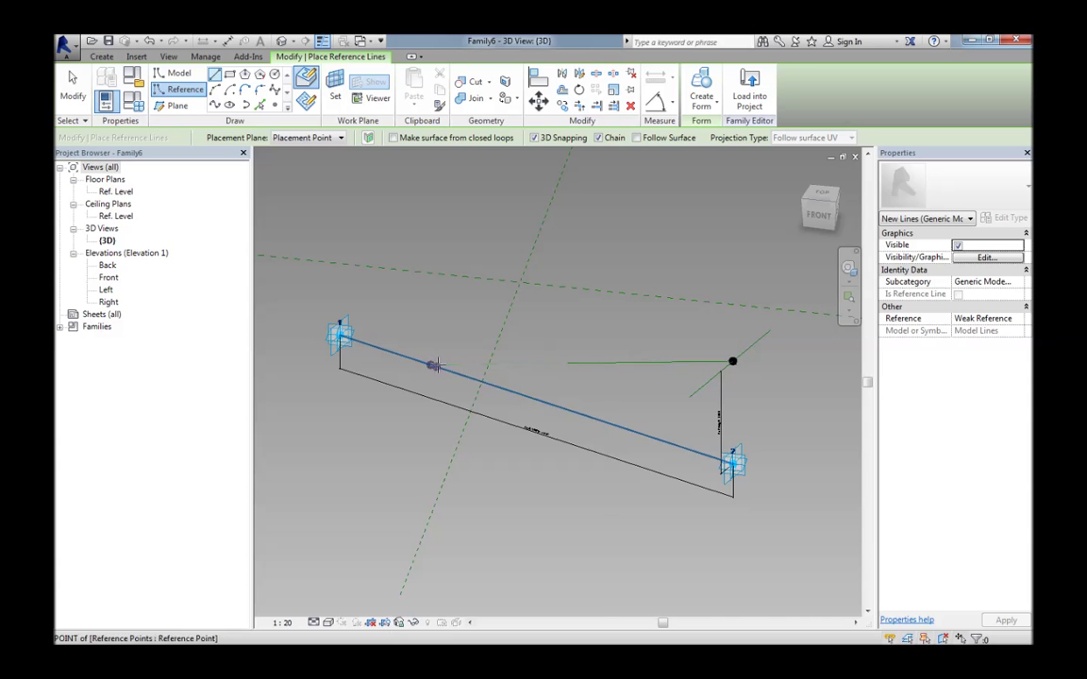
key("Escape")
key("Escape")
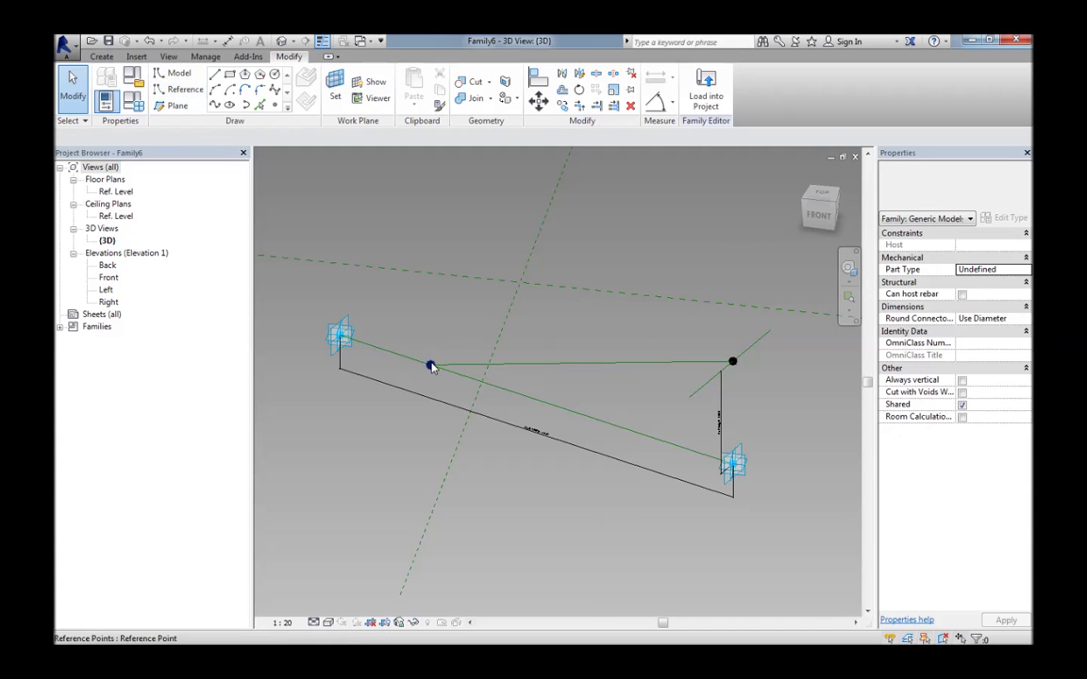
Set the normalized curve parameter of the reference line's lower end point to 0 so it sits at adaptive point 1
left_click(431, 366)
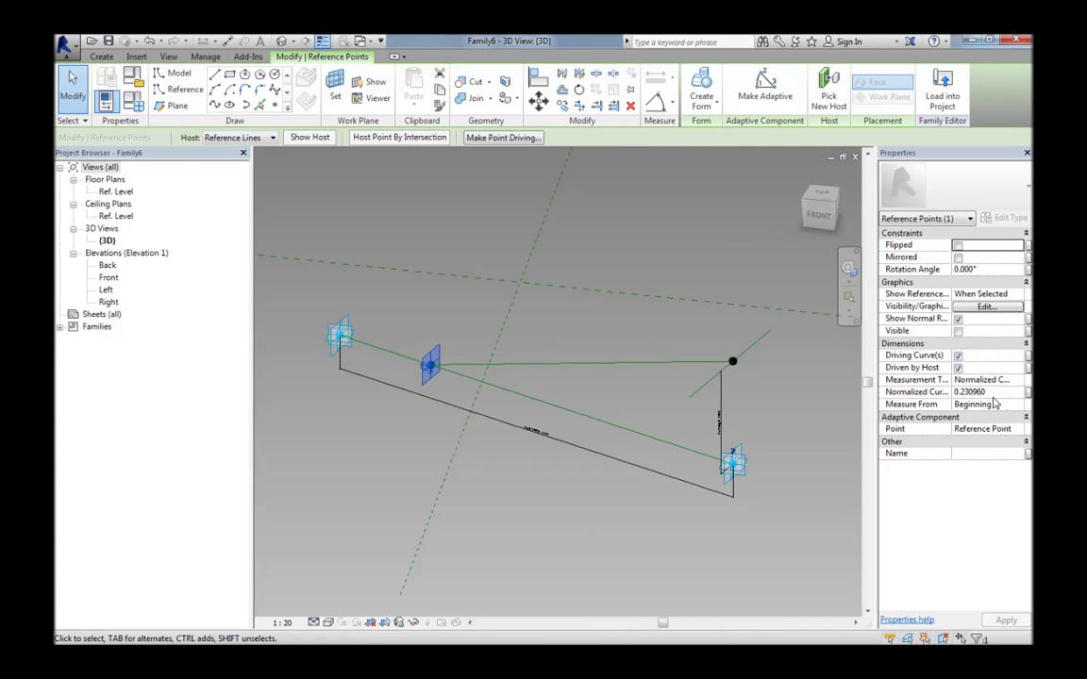
left_click(994, 396)
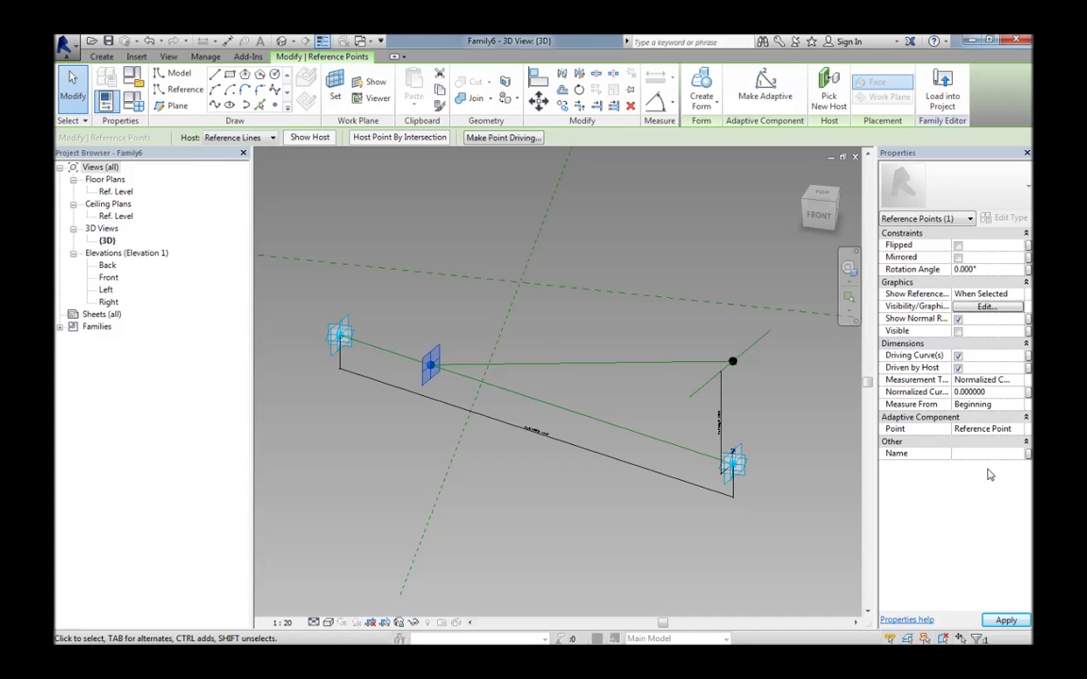
left_click(1006, 621)
mouse_move(641, 524)
middle_mouse_down("shift")
mouse_move(622, 515)
mouse_move(646, 522)
middle_mouse_up("shift")
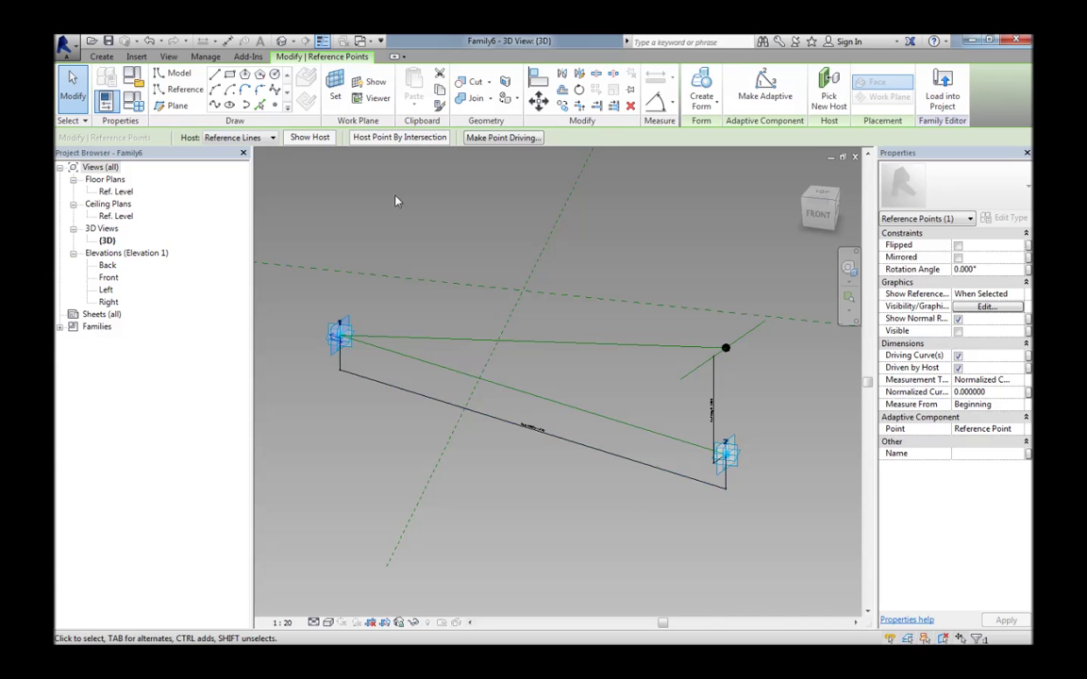
Draw a 3D-snapped, roughly vertical reference line from midway along the upper reference line to the line joining the adaptive points
left_click(179, 90)
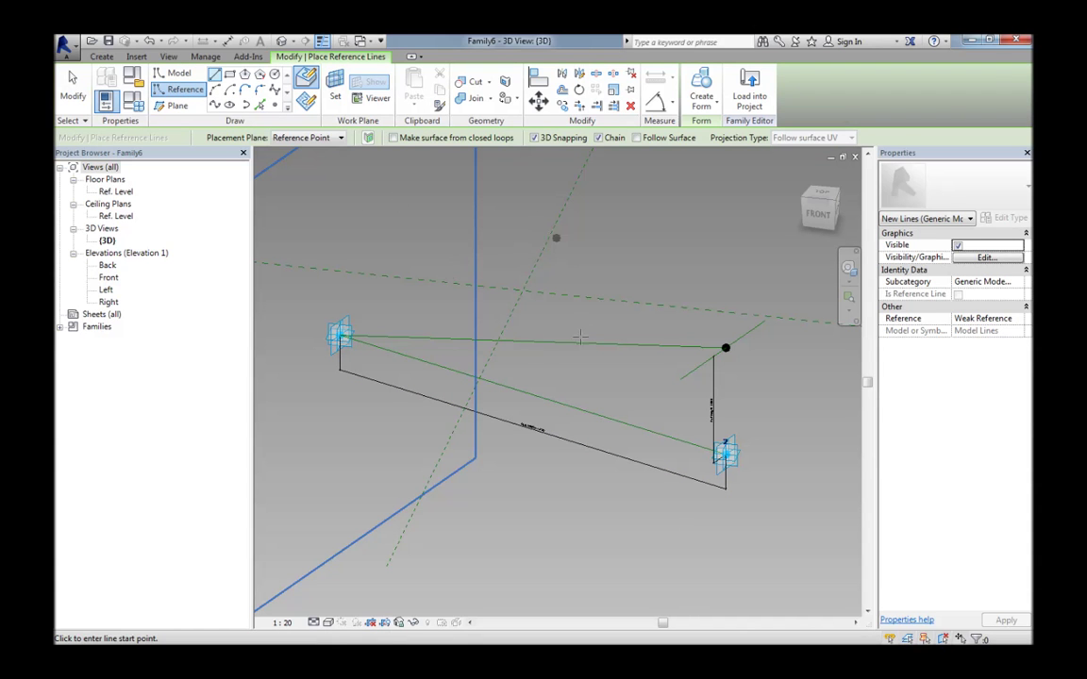
left_click(533, 342)
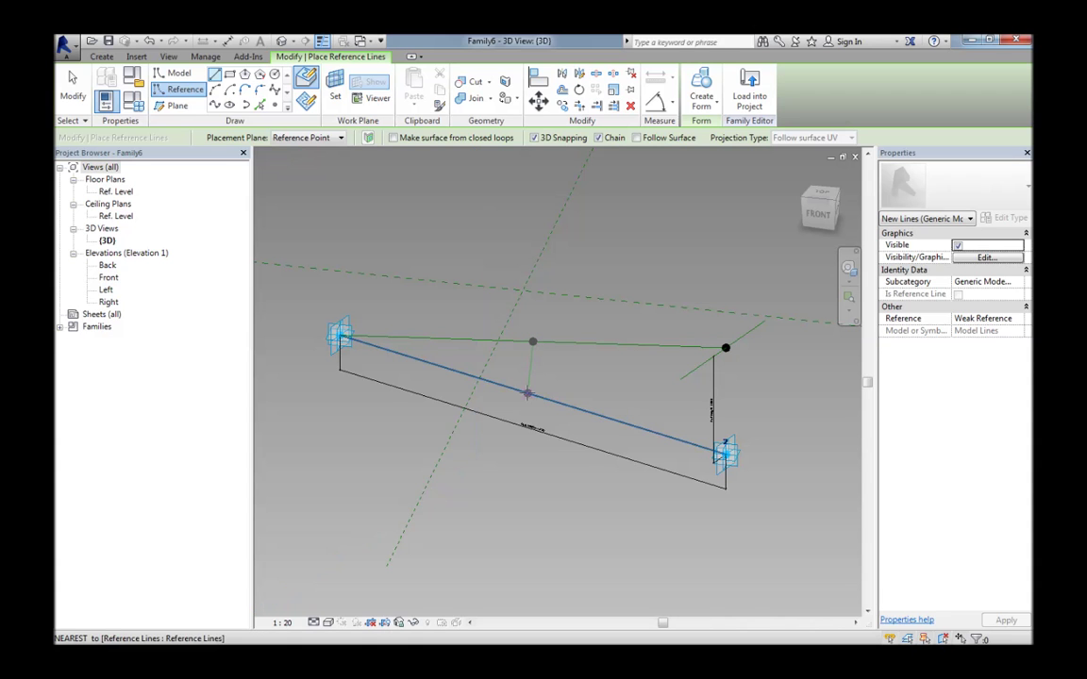
left_click(533, 395)
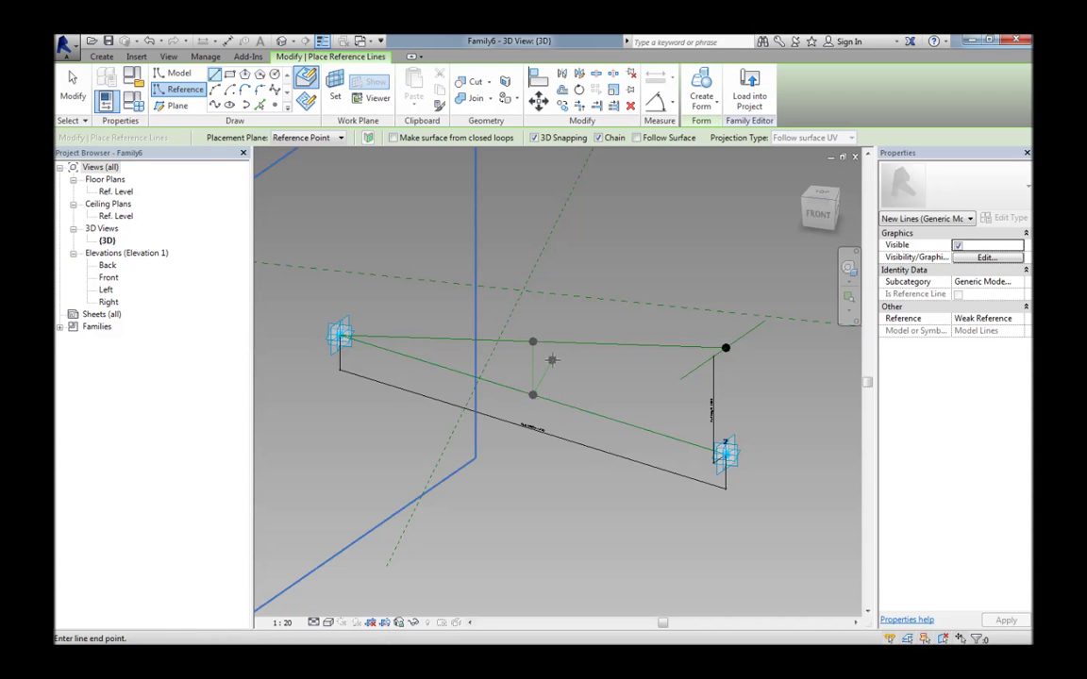
key("Escape")
key("Escape")
mouse_move(560, 375)
middle_mouse_down("shift")
mouse_move(573, 374)
mouse_move(564, 380)
middle_mouse_up("shift")
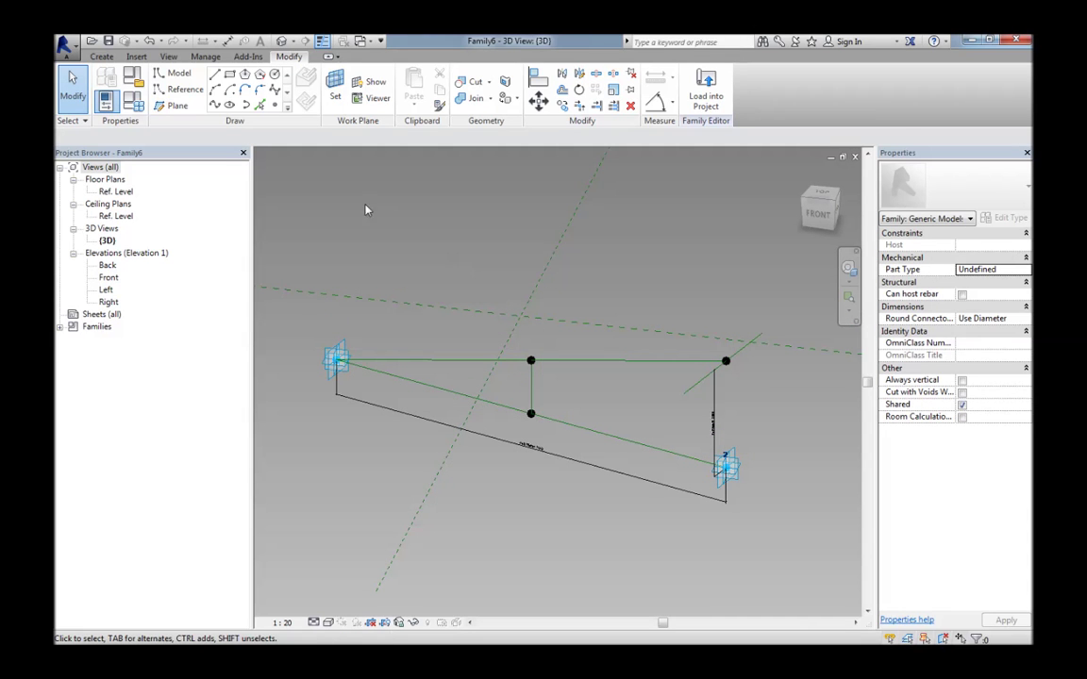
Set the work plane on the vertical line's upper reference point and draw a closed rectangle of reference lines about 3400 by 2600 mm
left_click(335, 83)
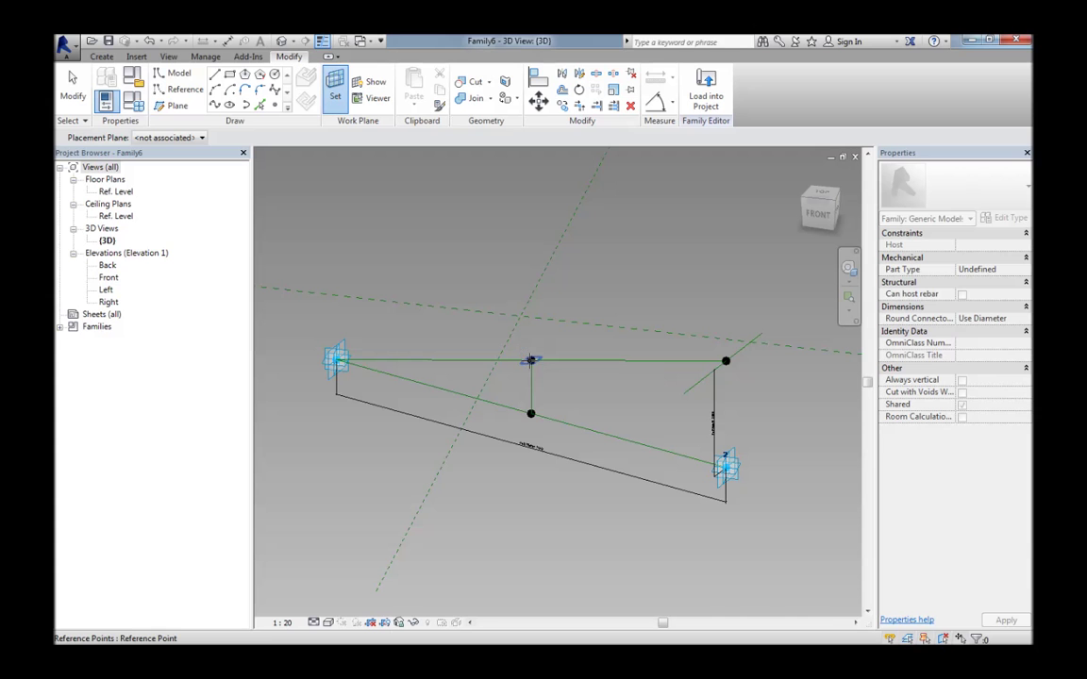
left_click(530, 361)
middle_click_drag(523, 387, 501, 385, "shift")
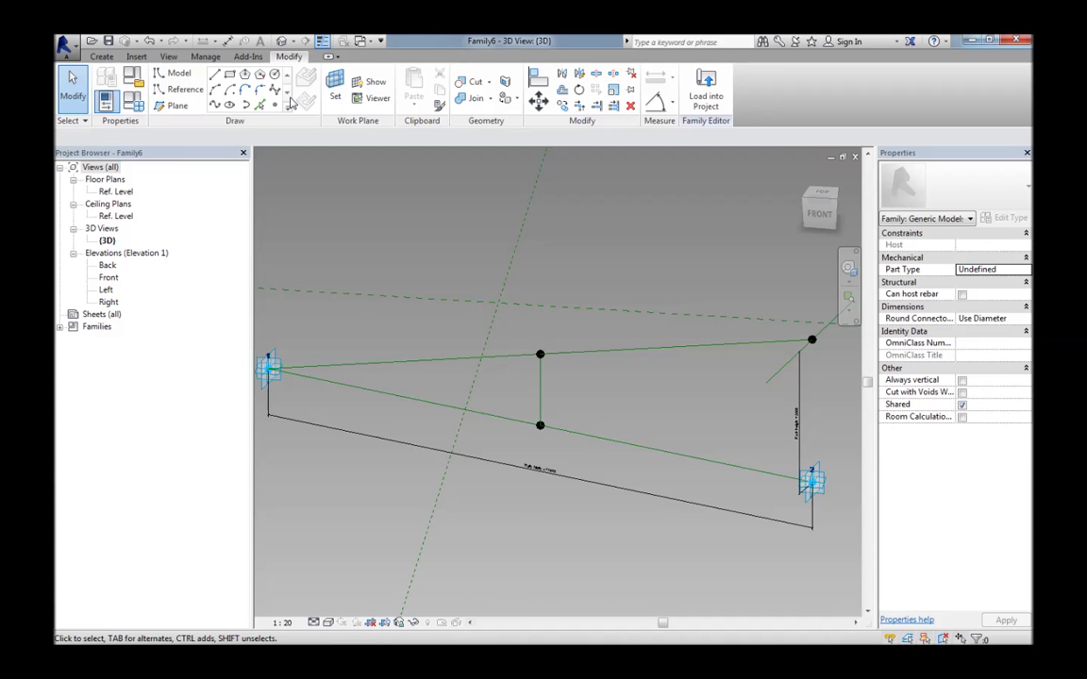
left_click(194, 90)
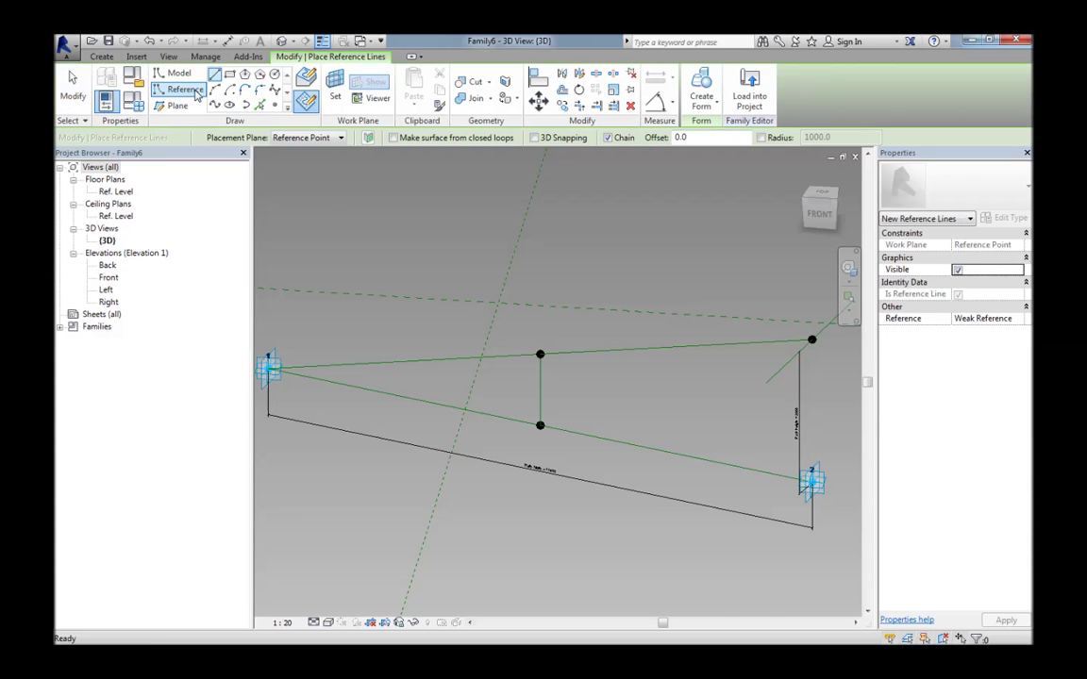
left_click(458, 249)
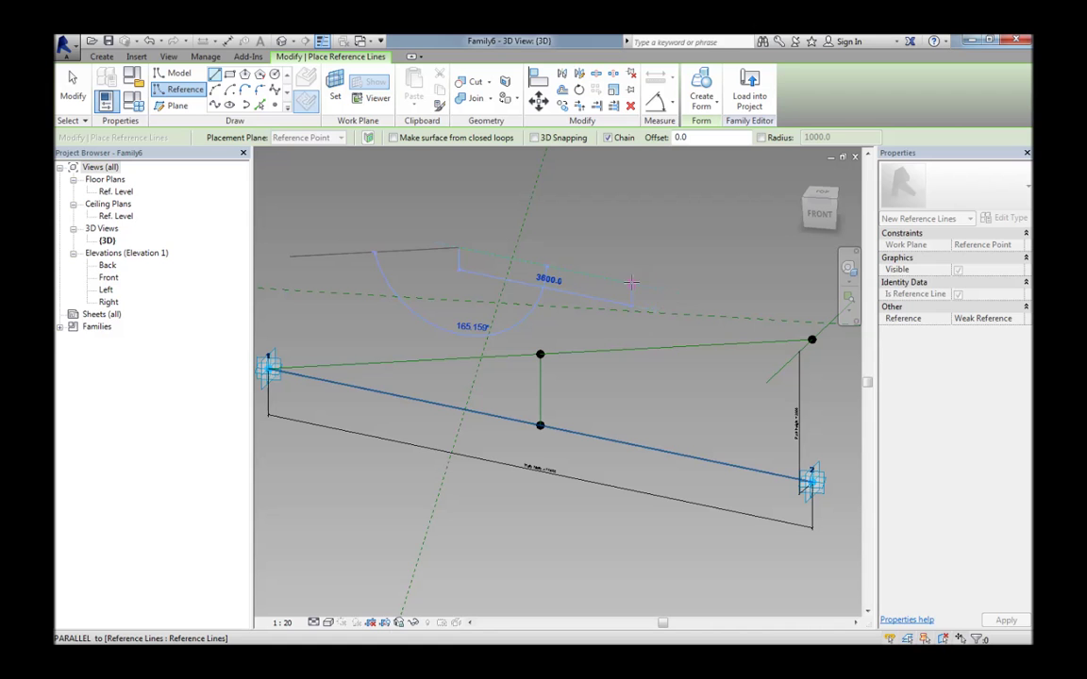
left_click(621, 281)
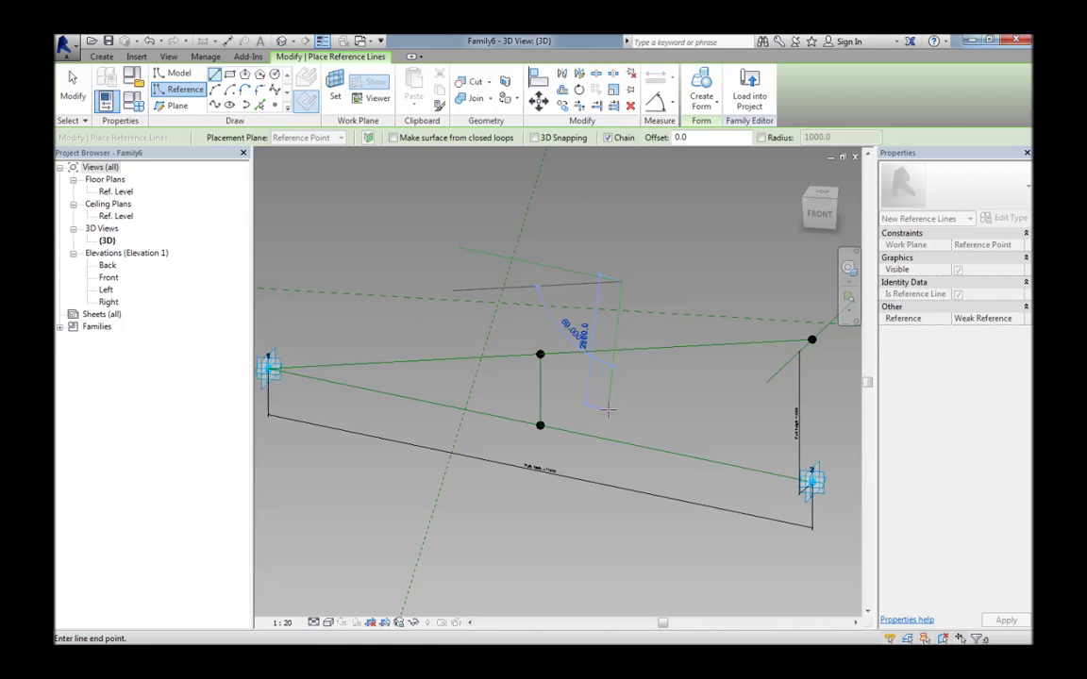
middle_click_drag(613, 409, 634, 364, "shift")
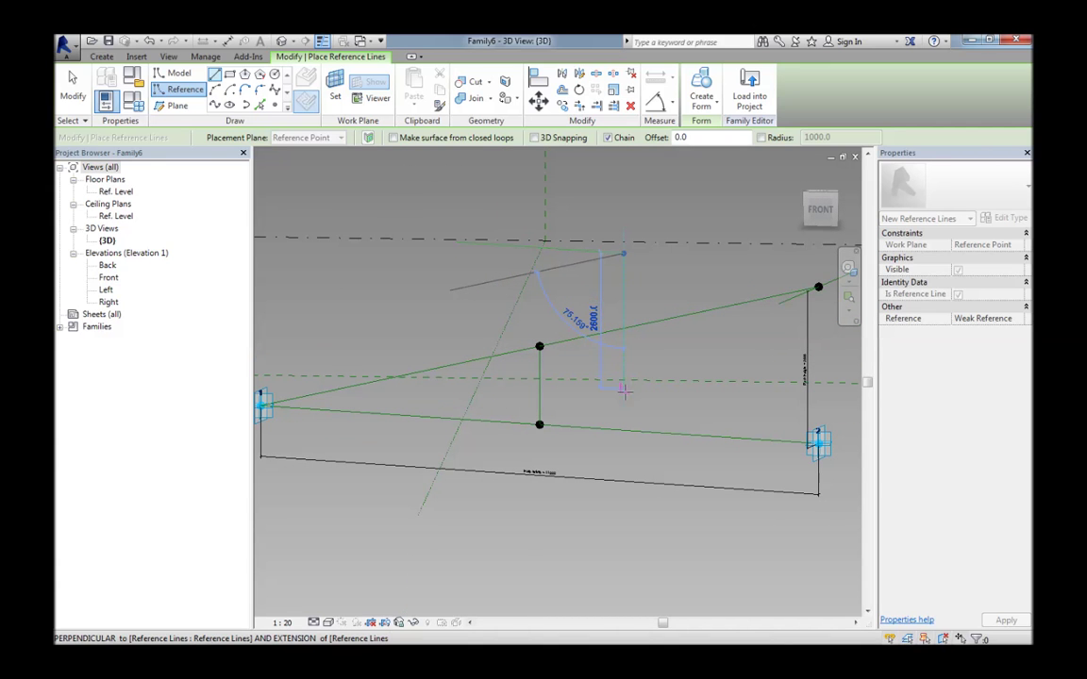
left_click(623, 394)
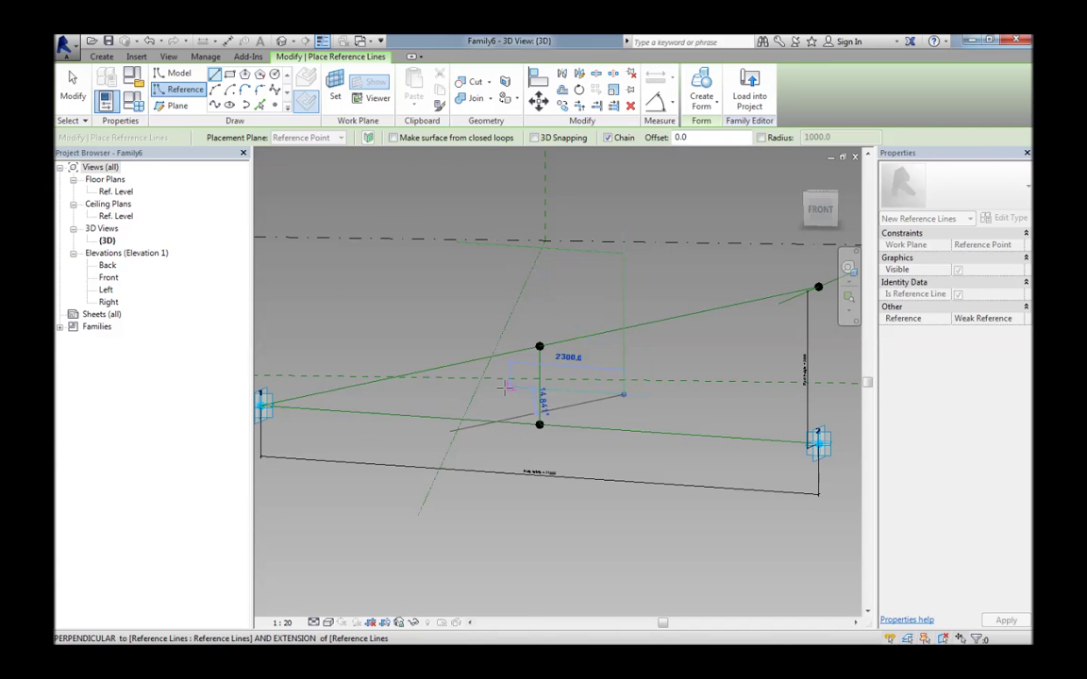
left_click(457, 382)
left_click(454, 248)
middle_click_drag(462, 274, 500, 338, "shift")
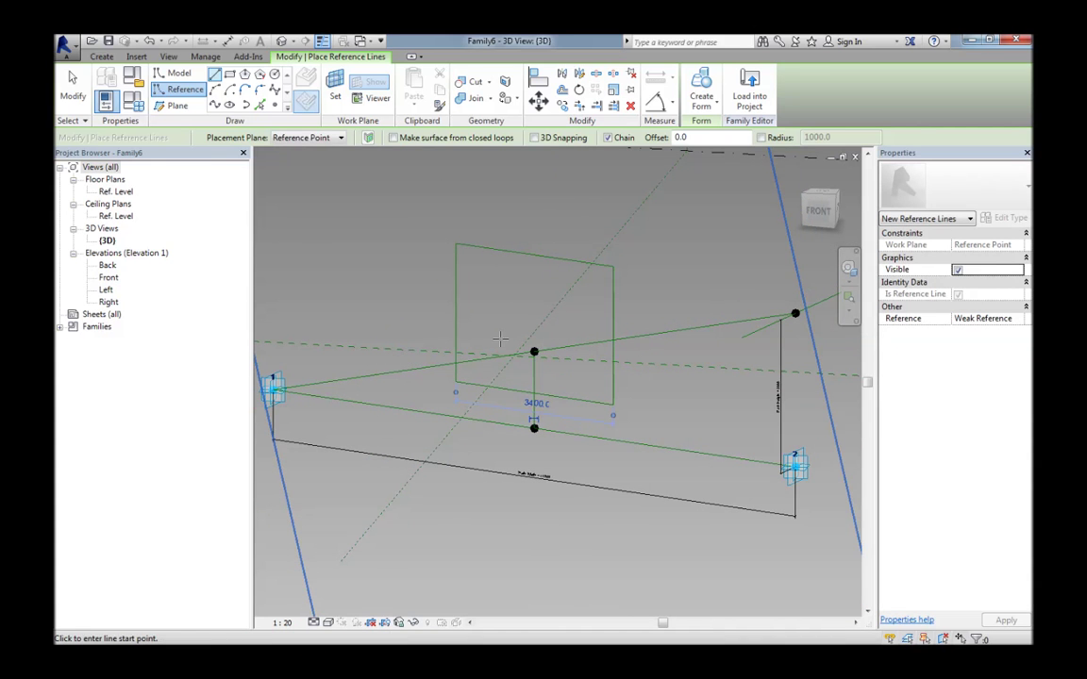
key("Escape")
key("Escape")
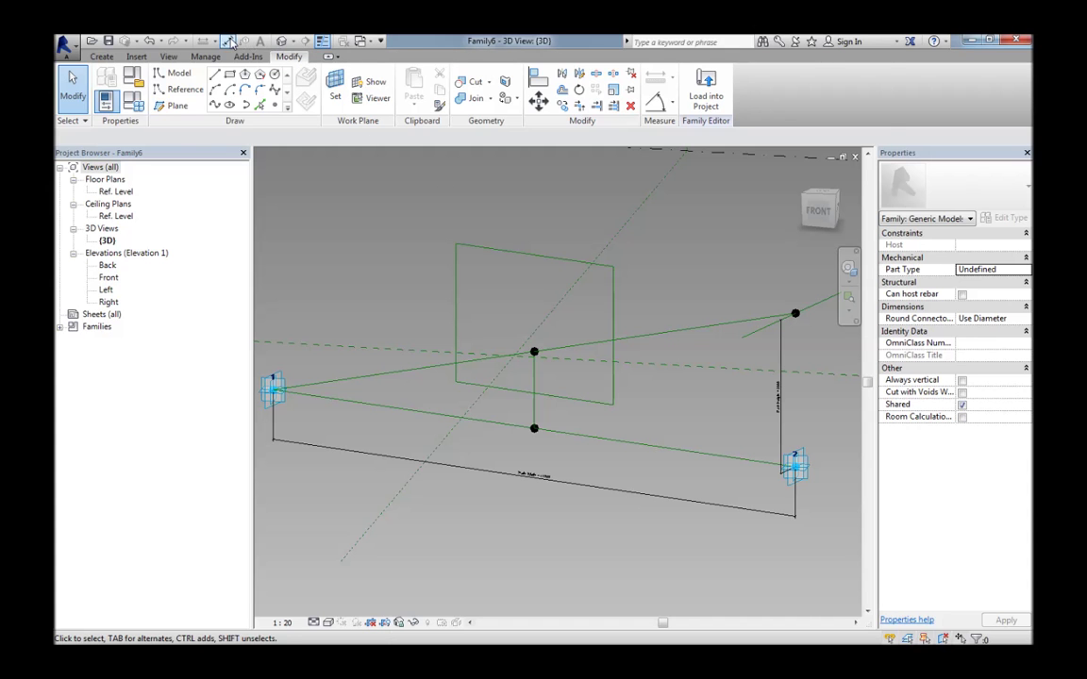
Add aligned dimensions from the vertical line's upper reference point to the rectangle's right and top edges
left_click(230, 44)
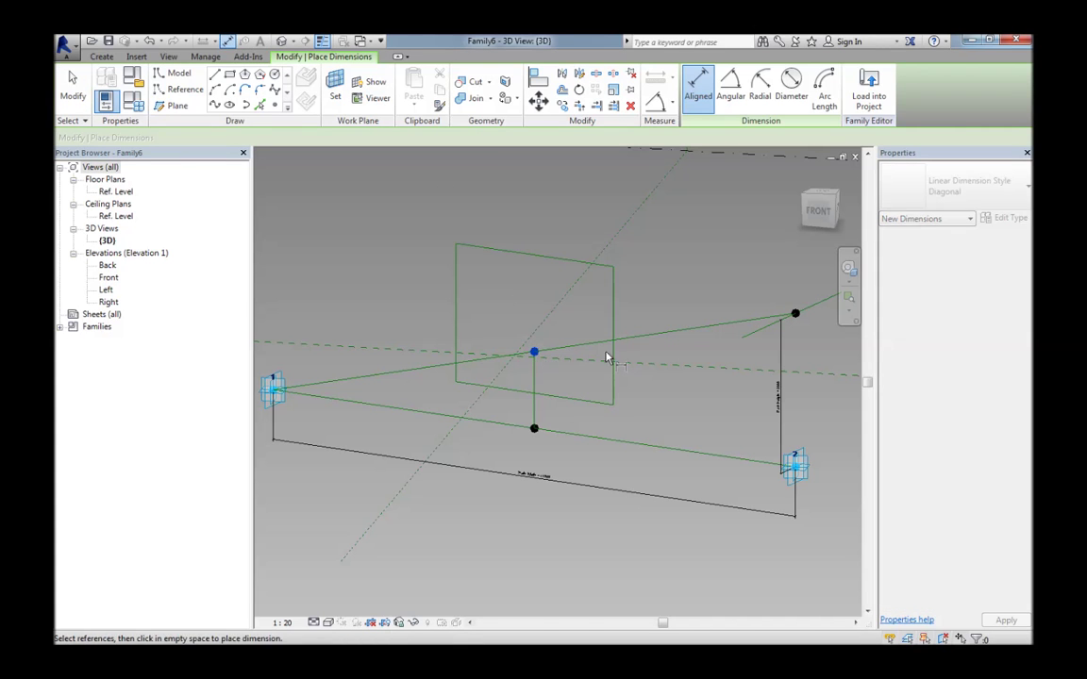
left_click(613, 360)
left_click(577, 351)
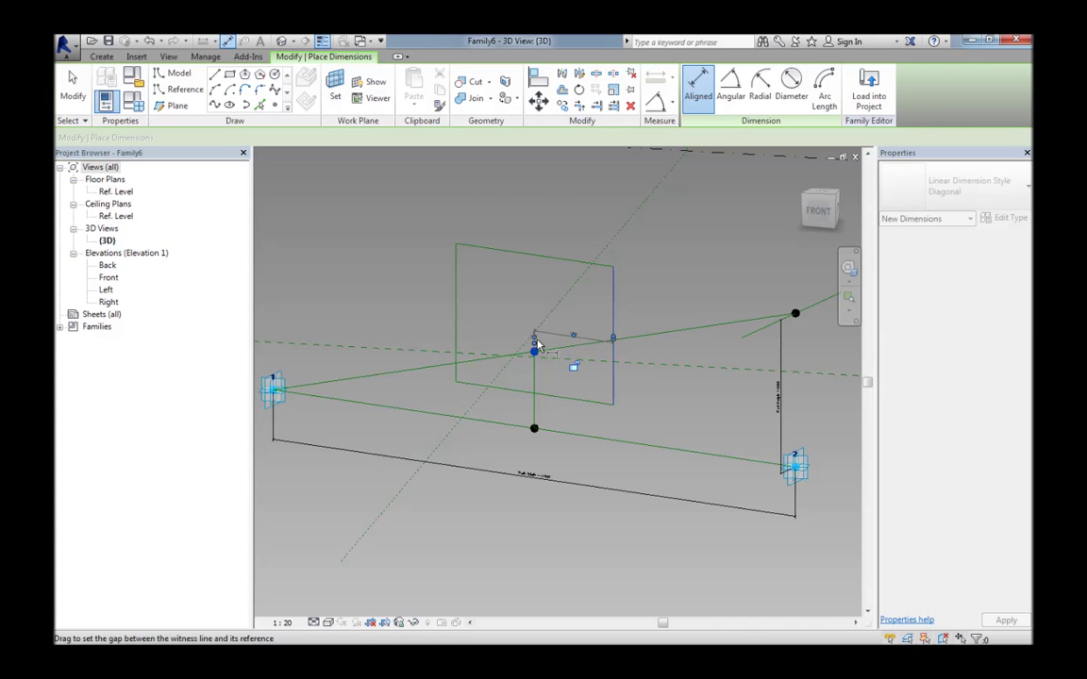
scroll(573, 365, "up", 3)
left_click(528, 193)
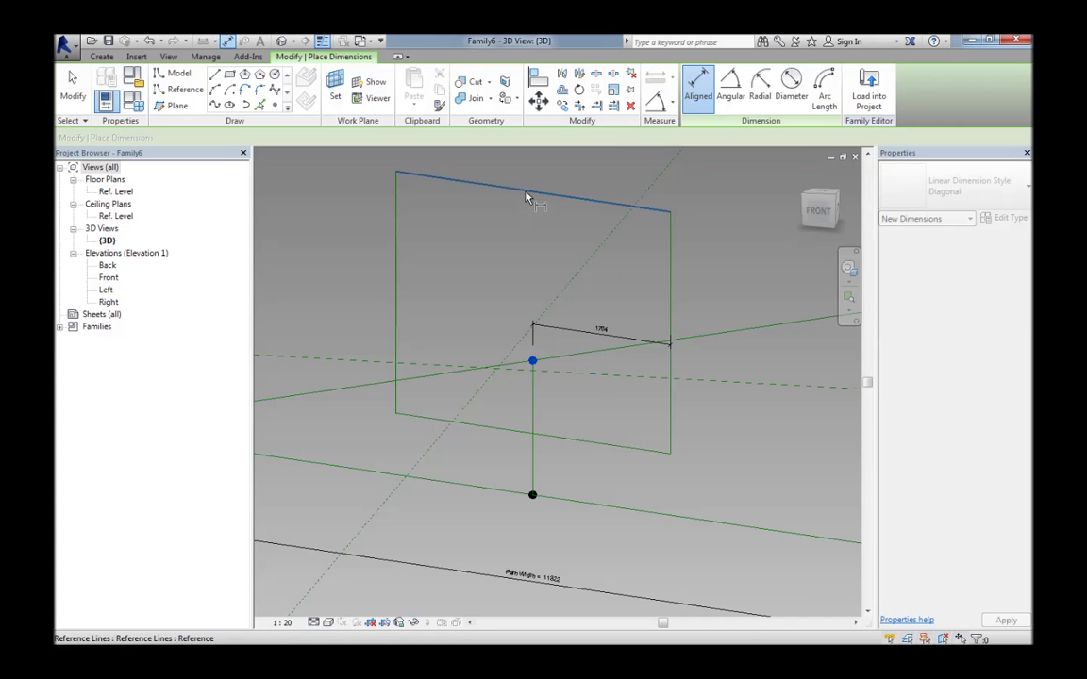
left_click(533, 361)
left_click(513, 360)
Add aligned dimensions from the same reference point to the rectangle's left and bottom edges
left_click(398, 345)
left_click(510, 383)
left_click(533, 363)
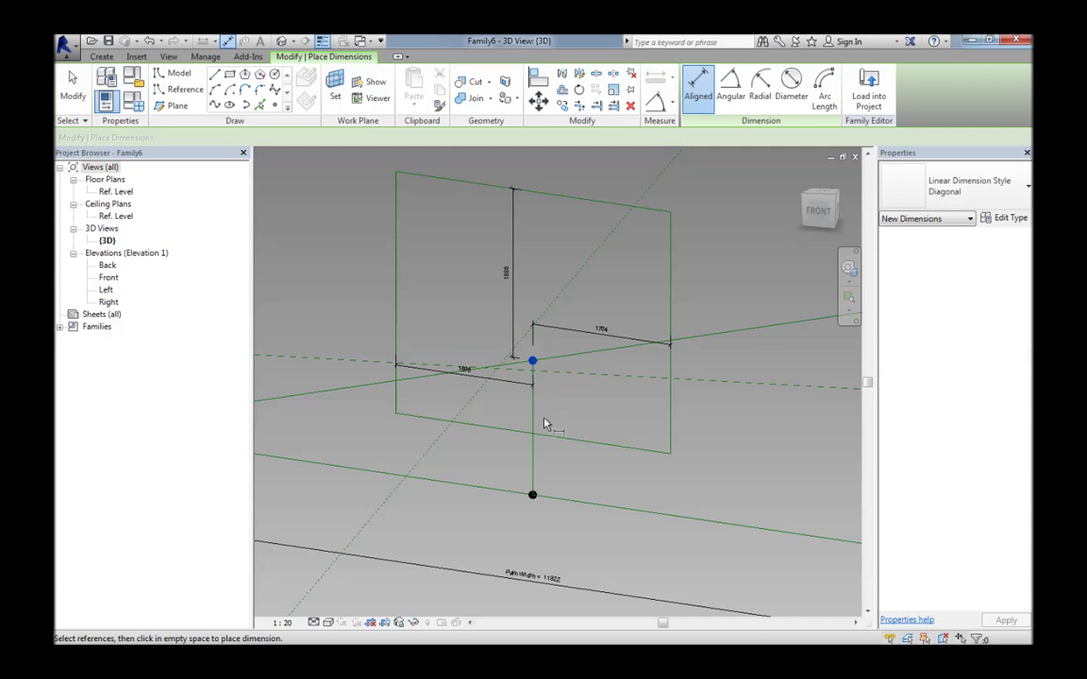
left_click(548, 436)
left_click(559, 406)
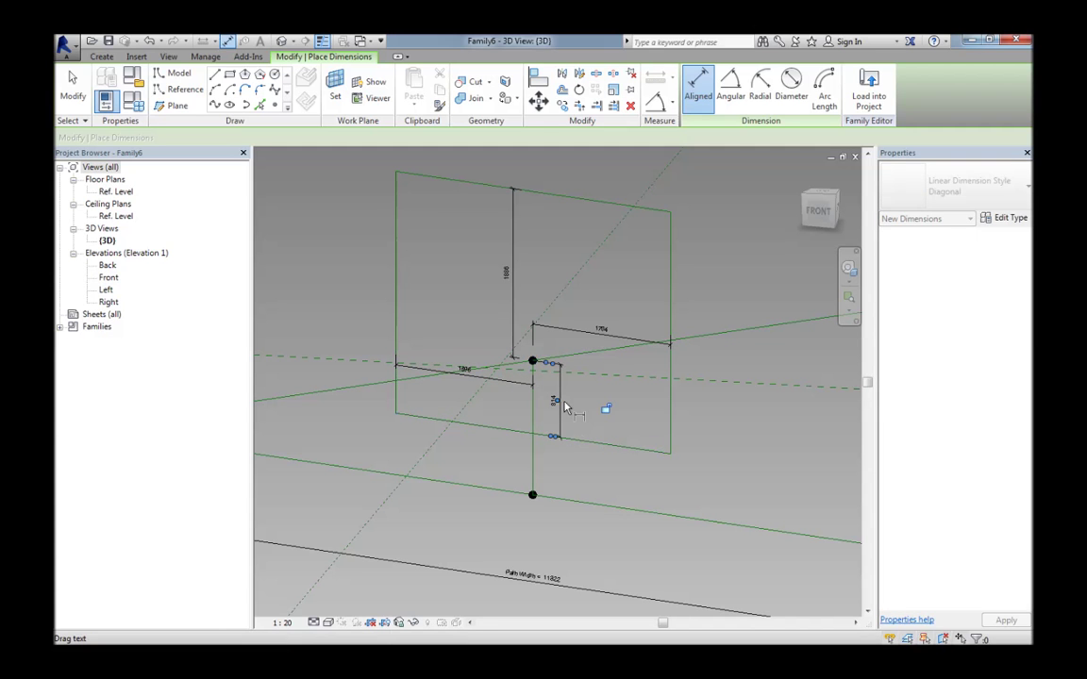
key("Escape")
key("Escape")
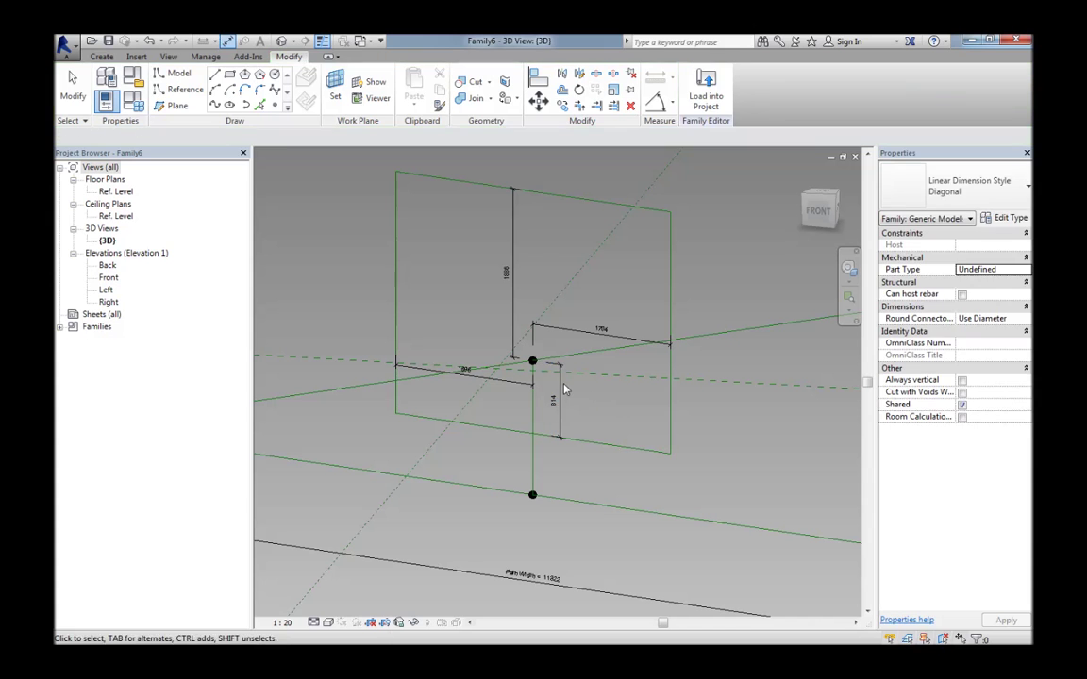
Label all four dimensions around the rectangle with a new instance length parameter named Frame Width
left_click(557, 392)
left_click(561, 334, "ctrl")
left_click(513, 315, "ctrl")
left_click(500, 385, "ctrl")
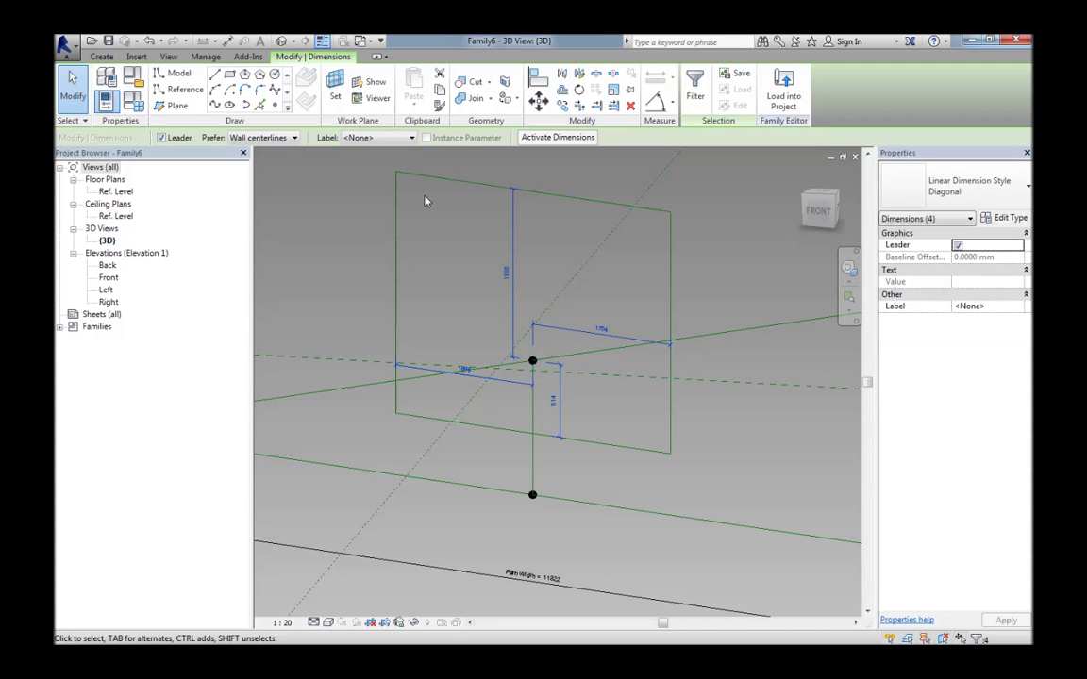
left_click(381, 140)
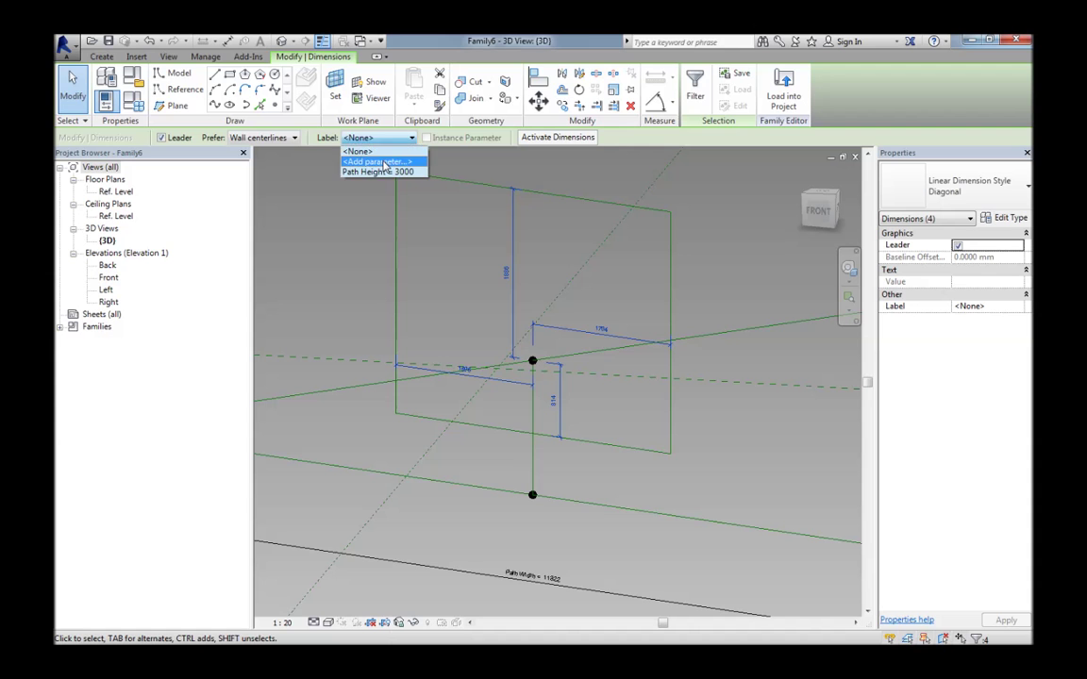
left_click(378, 162)
type("Far")
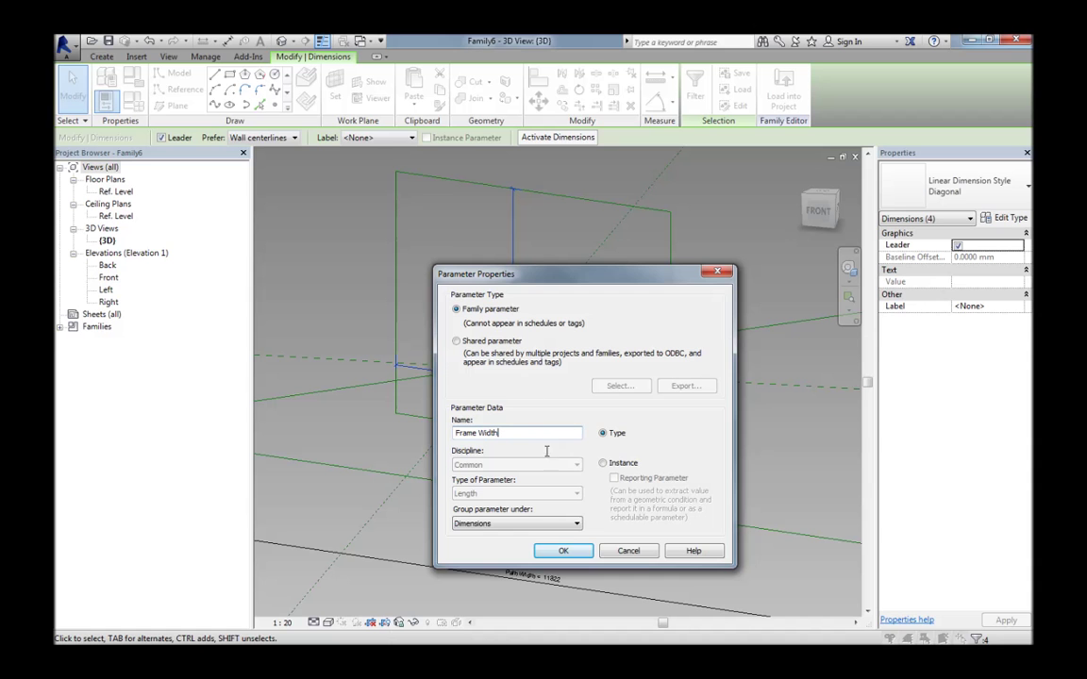
left_click(564, 551)
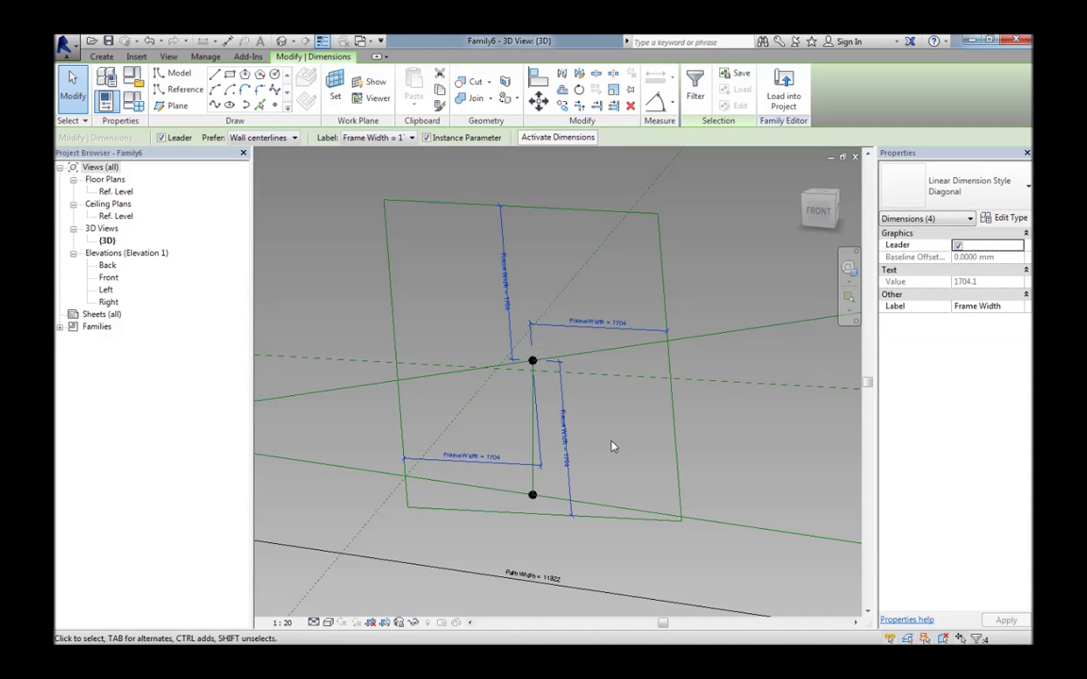
Add an angular dimension between the line joining the adaptive points and the rectangle's bottom edge
mouse_move(611, 443)
middle_mouse_down("shift")
mouse_move(618, 456)
mouse_move(609, 413)
mouse_move(604, 423)
middle_mouse_up("shift")
scroll(615, 453, "down", 4)
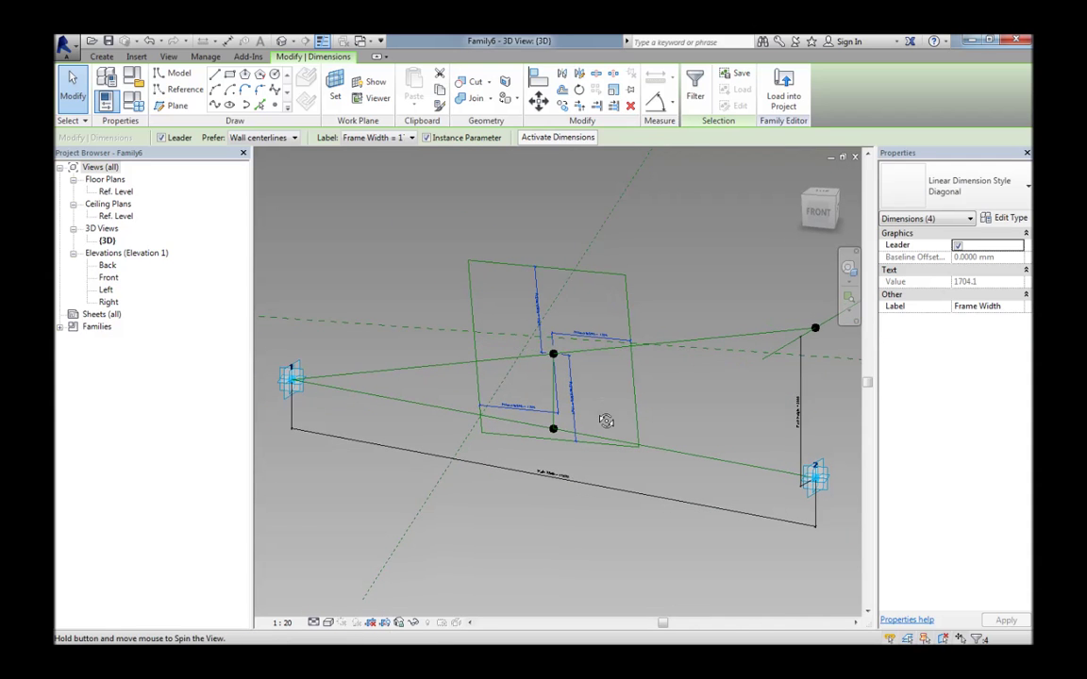
left_click(653, 103)
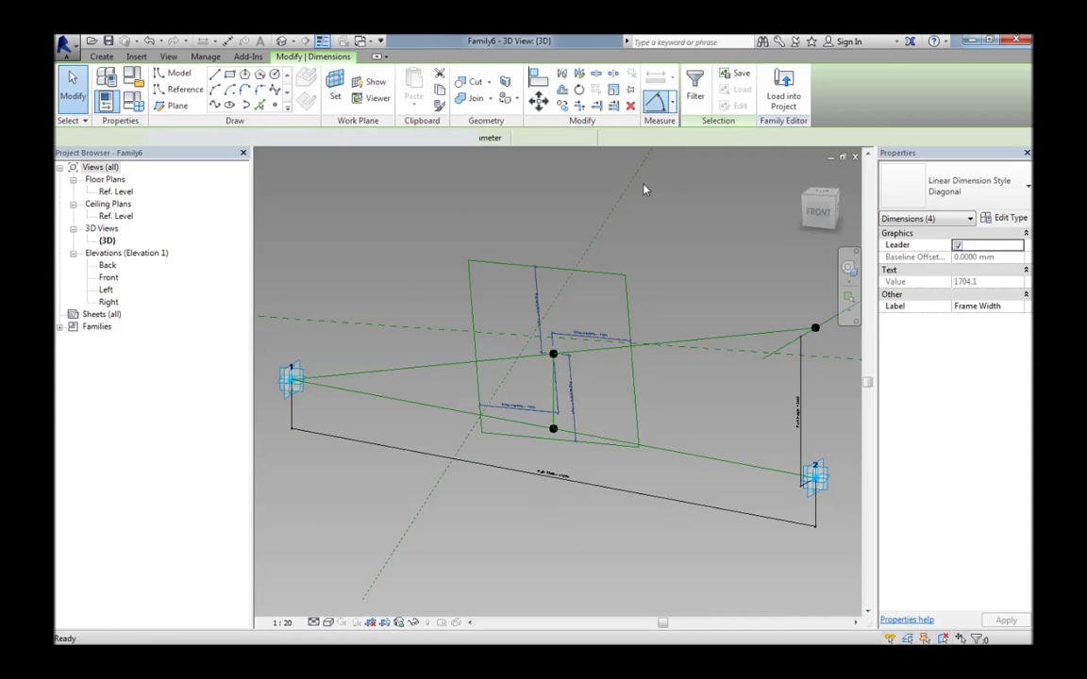
left_click(513, 421)
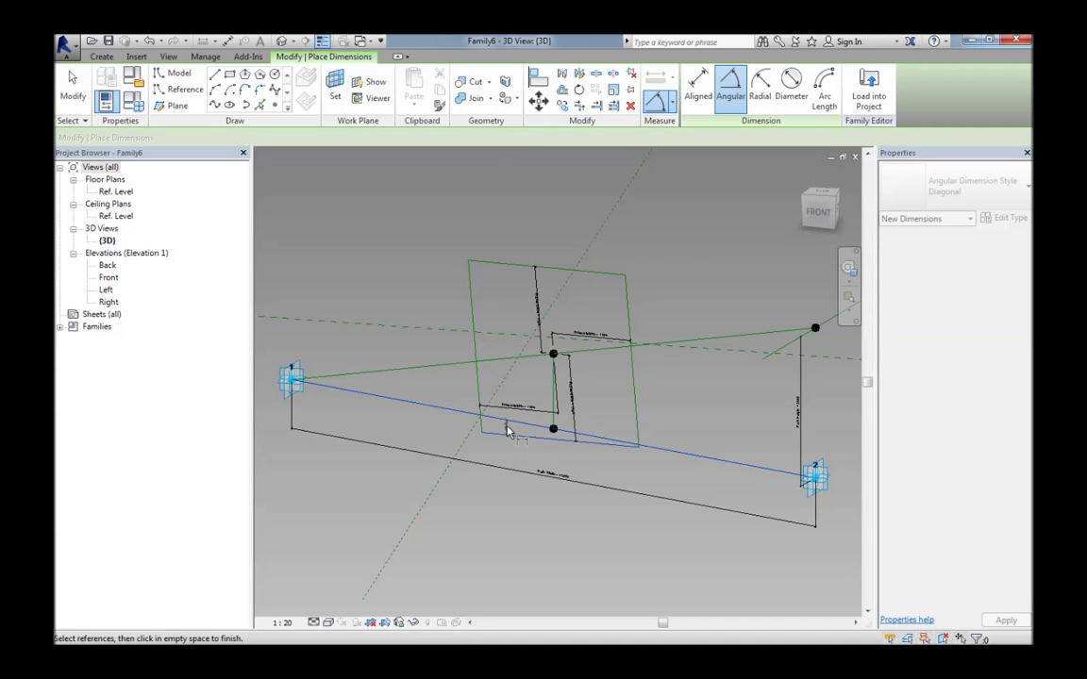
scroll(508, 432, "up", 5)
key("Escape")
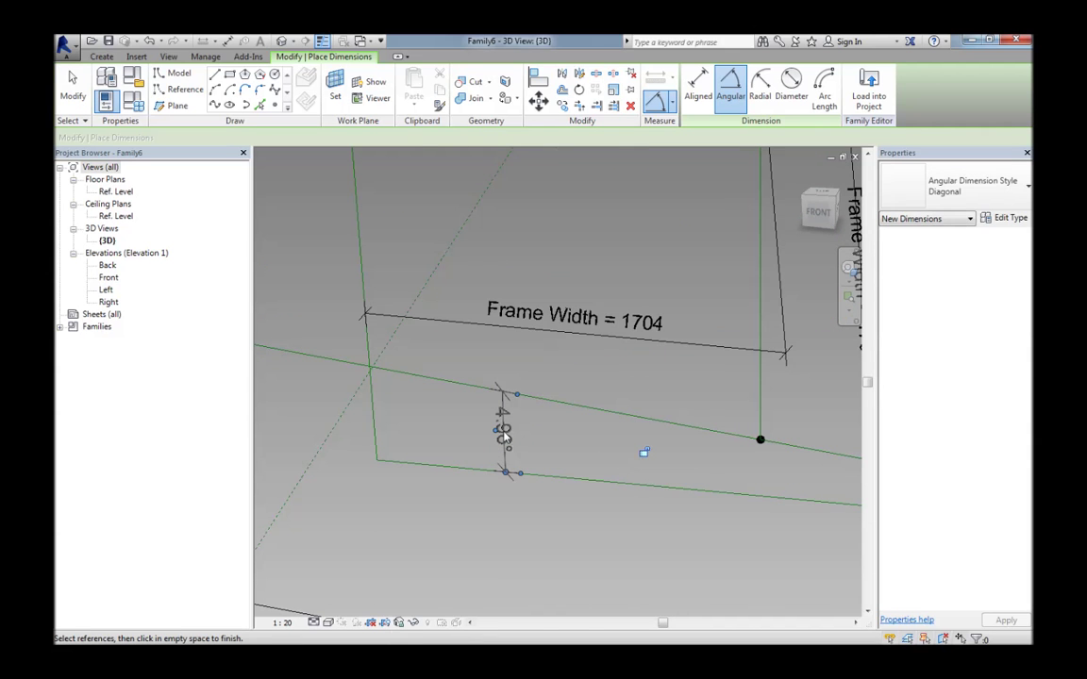
key("Escape")
scroll(506, 433, "down", 6)
scroll(506, 432, "down", 1)
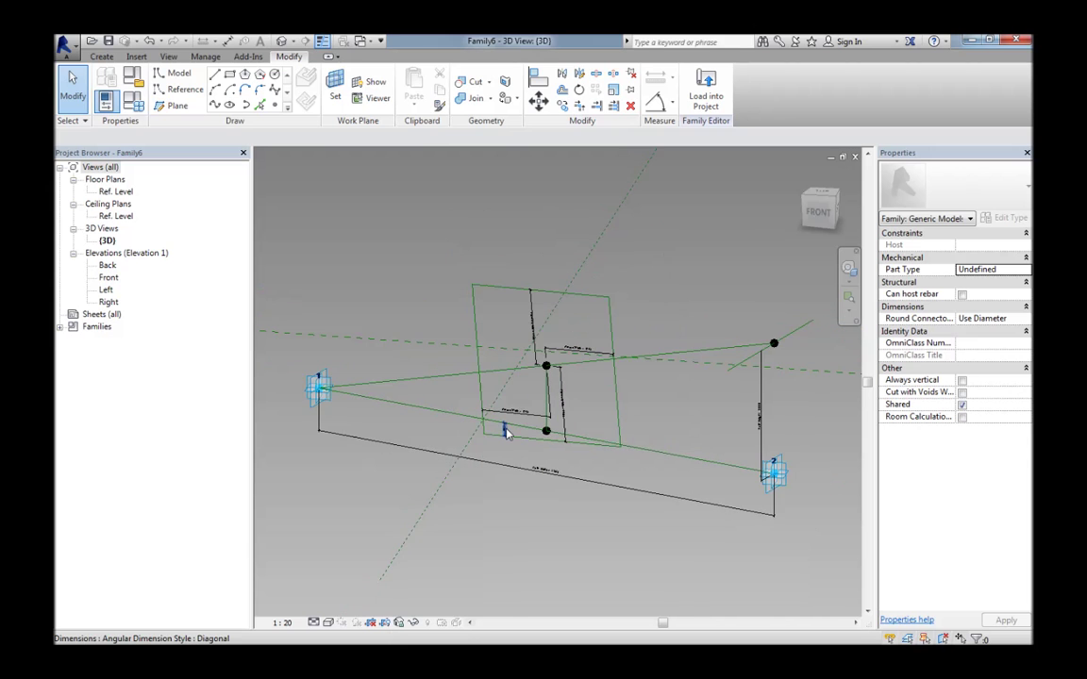
Label the angular dimension with a new instance parameter named Frame Angle
middle_click_drag(518, 397, 463, 334, "shift")
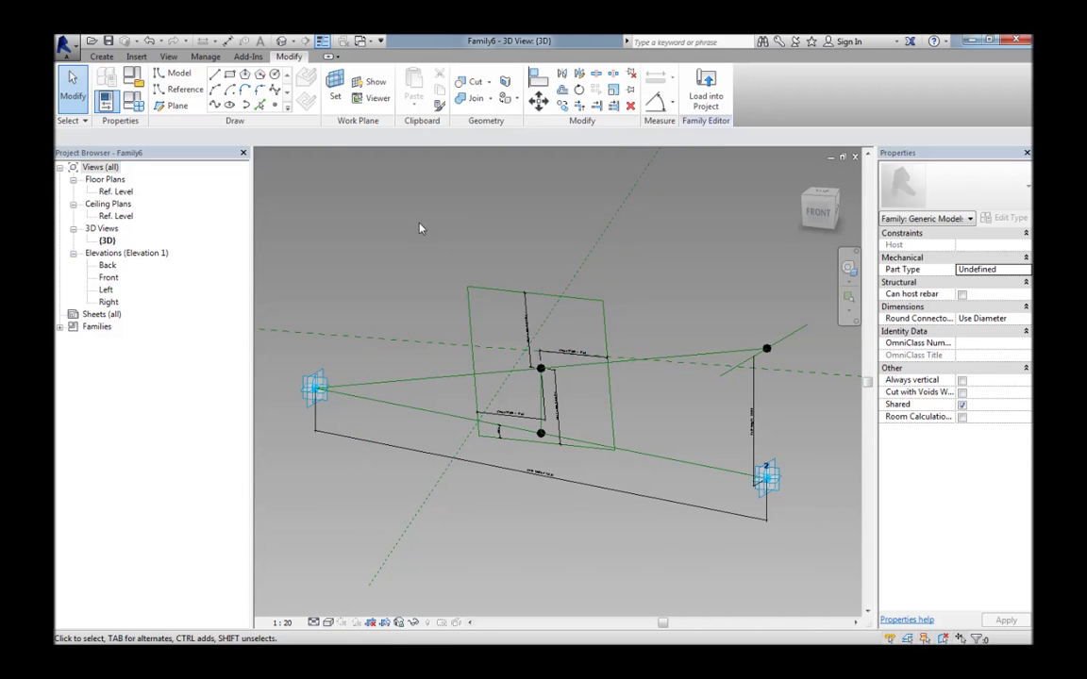
left_click(498, 433)
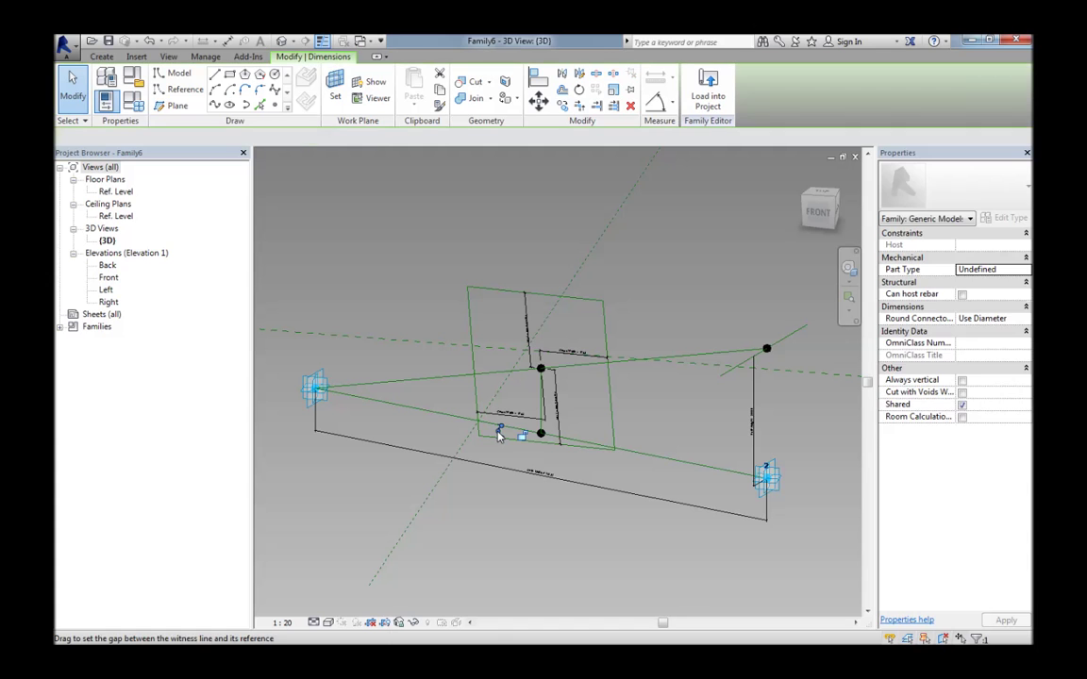
left_click(373, 138)
left_click(352, 161)
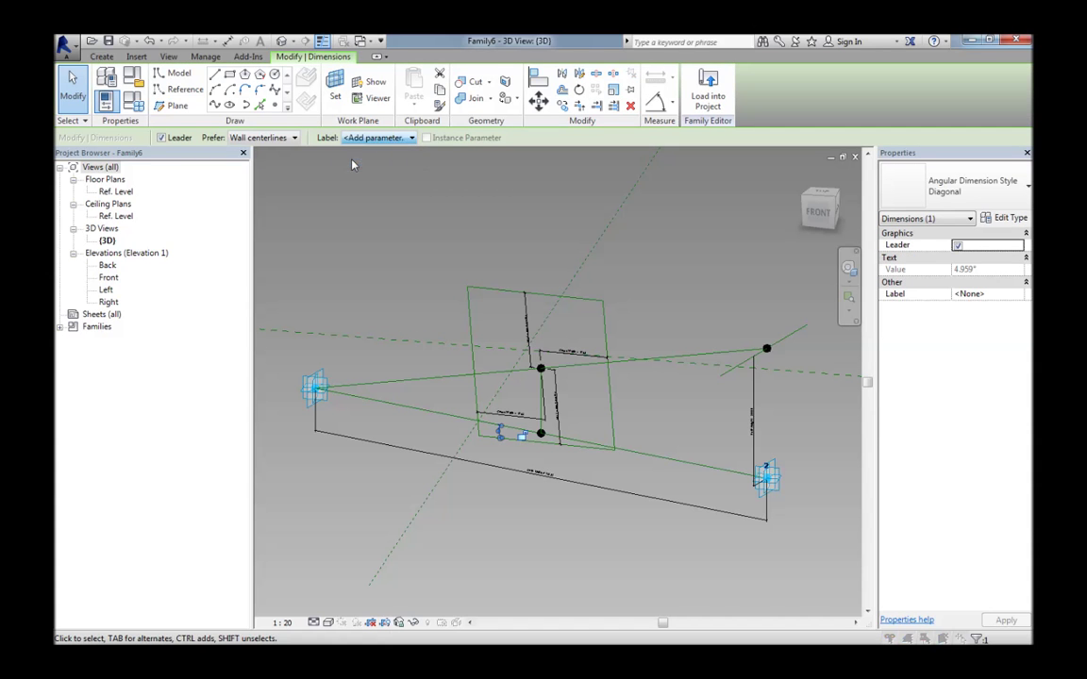
type("Frame Angle")
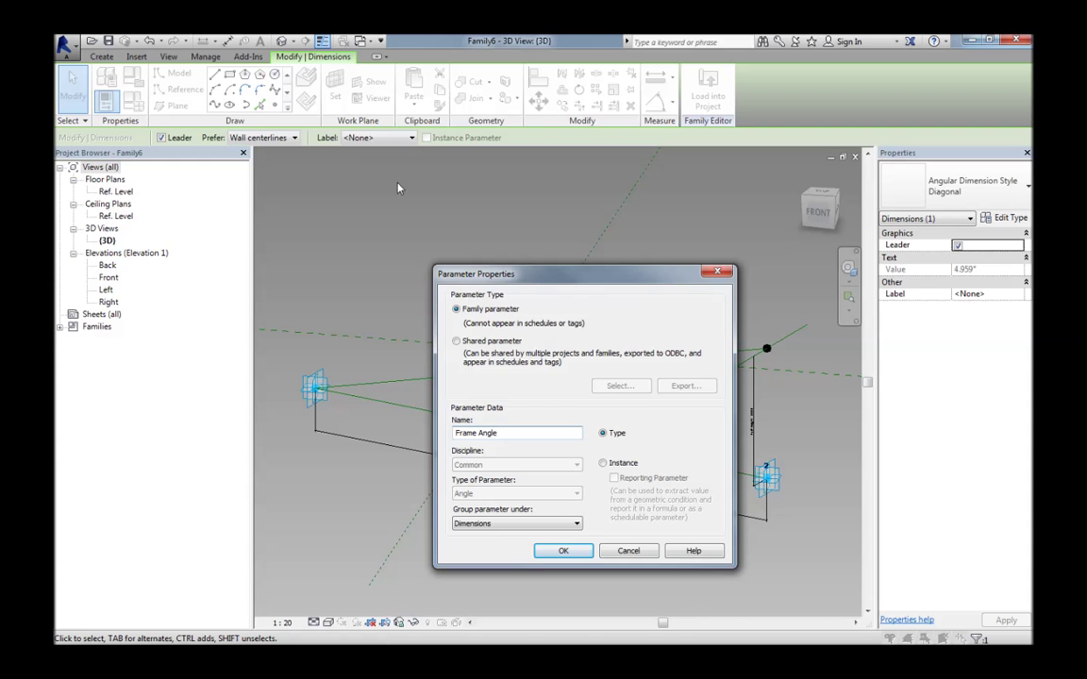
left_click(610, 464)
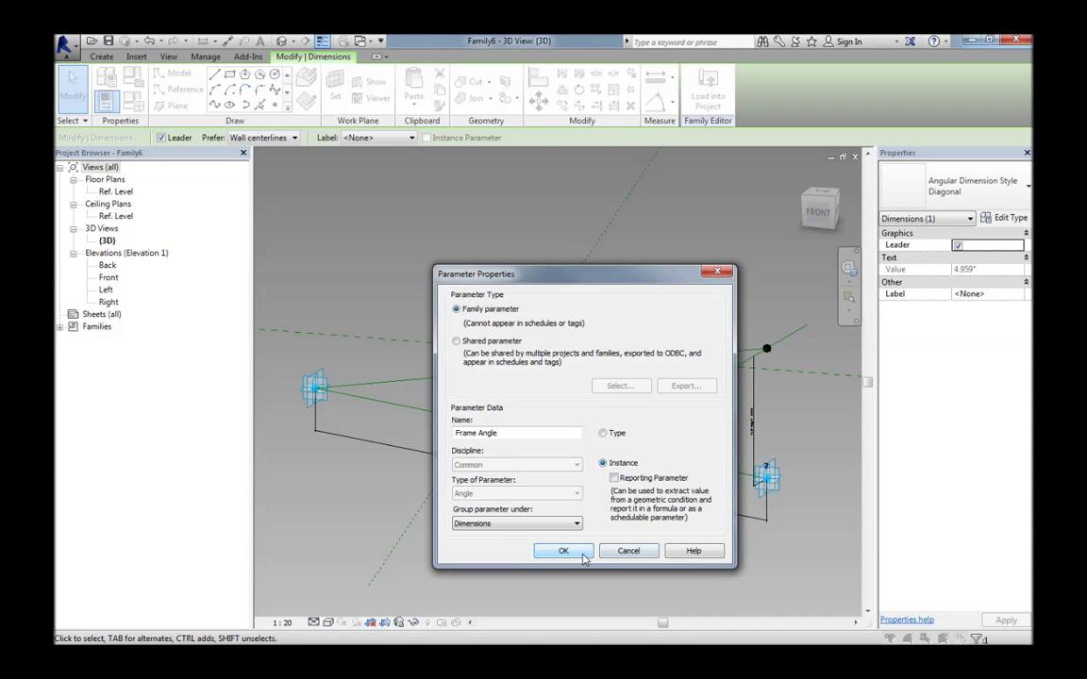
left_click(564, 550)
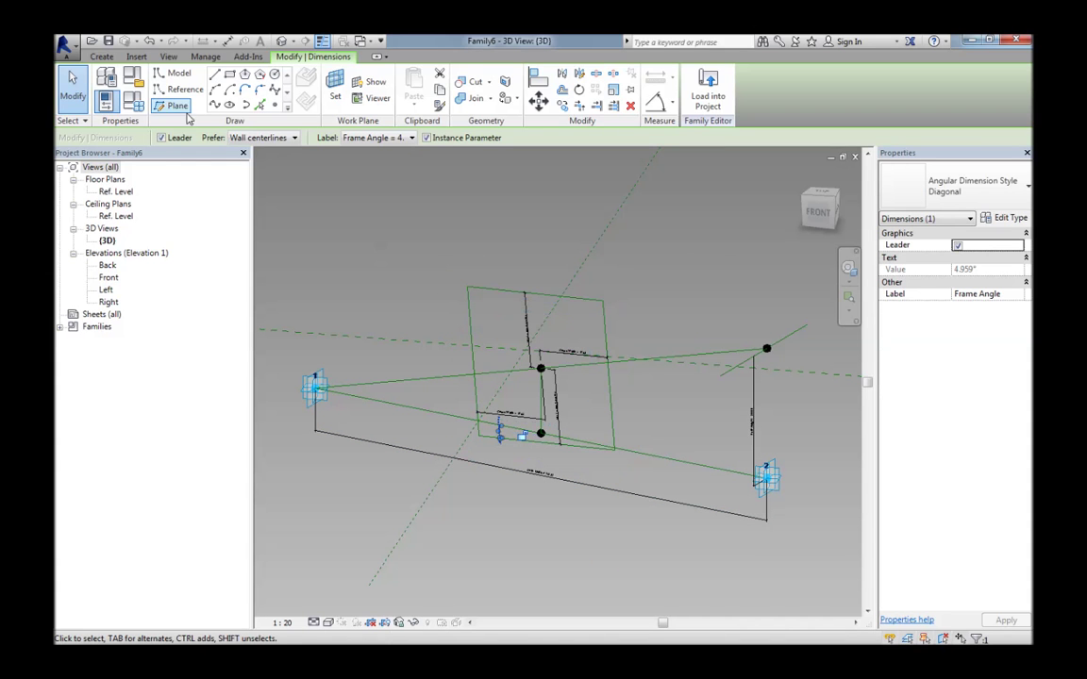
Set the Frame Angle parameter to 15° in the family types and apply it to the model
left_click(106, 101)
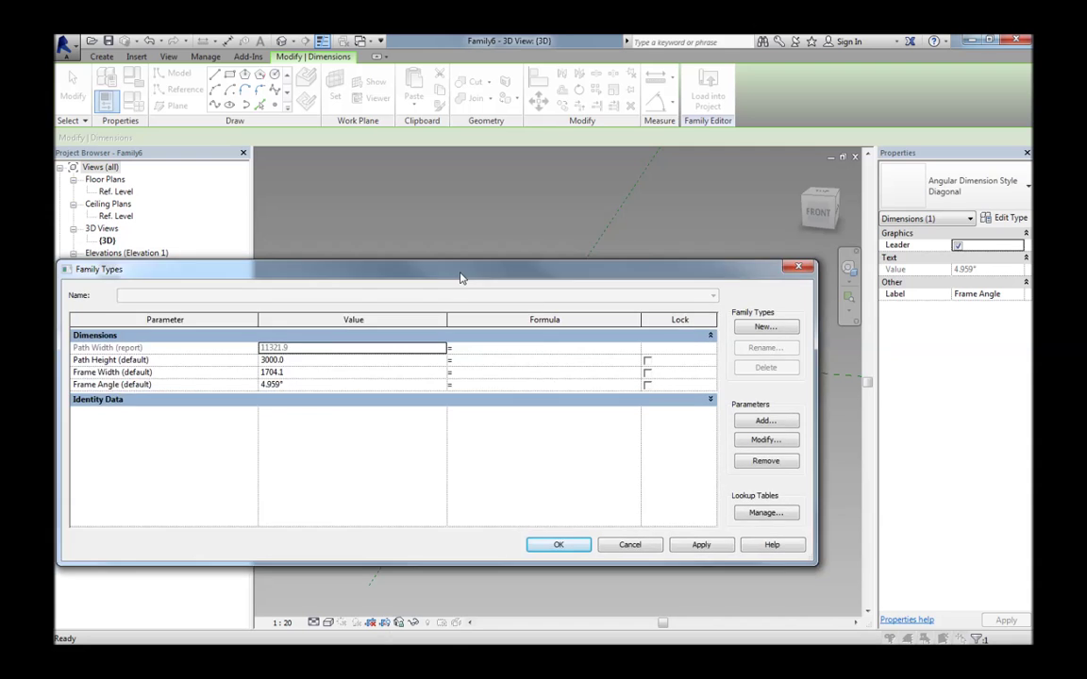
left_click_drag(461, 276, 582, 250)
left_click(427, 357)
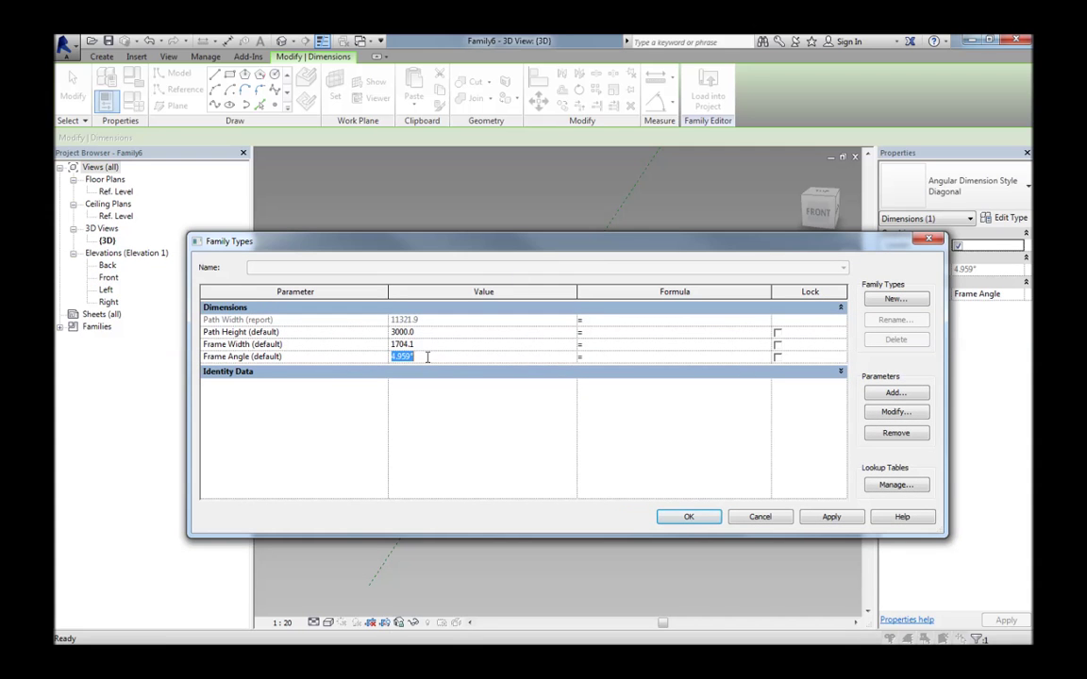
type("15")
key("Return")
key("Return")
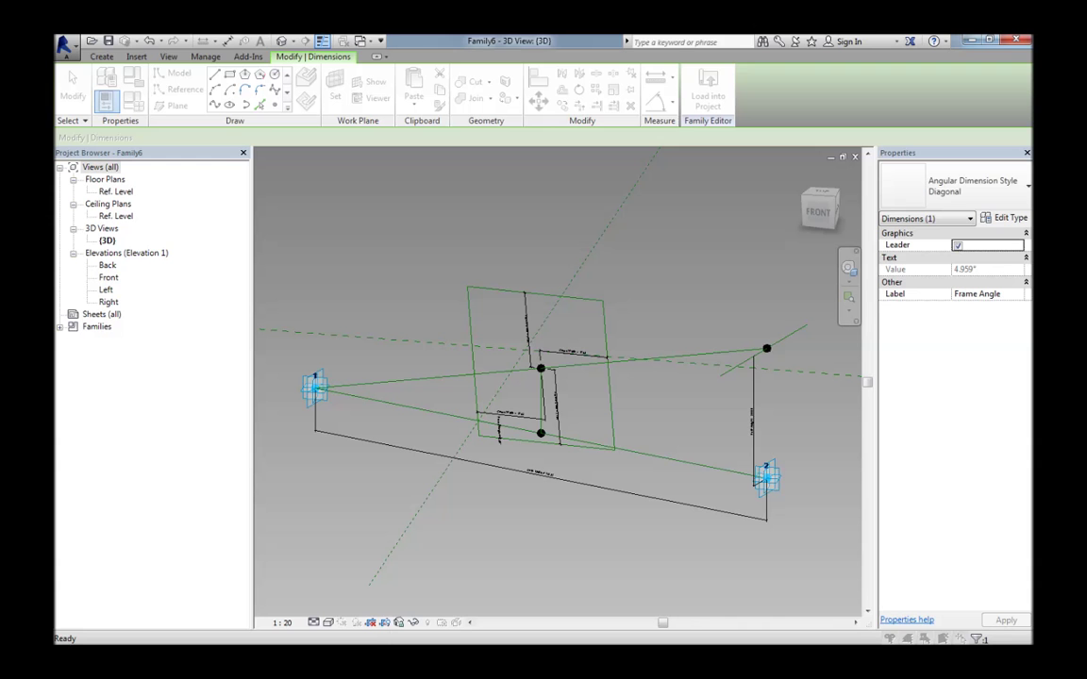
key("Escape")
Give the Frame Width parameter the formula sqrt(Path Width ^ 2 + Path Height ^ 2) / 2 and apply it
scroll(444, 477, "up", 3)
scroll(546, 462, "up", 5)
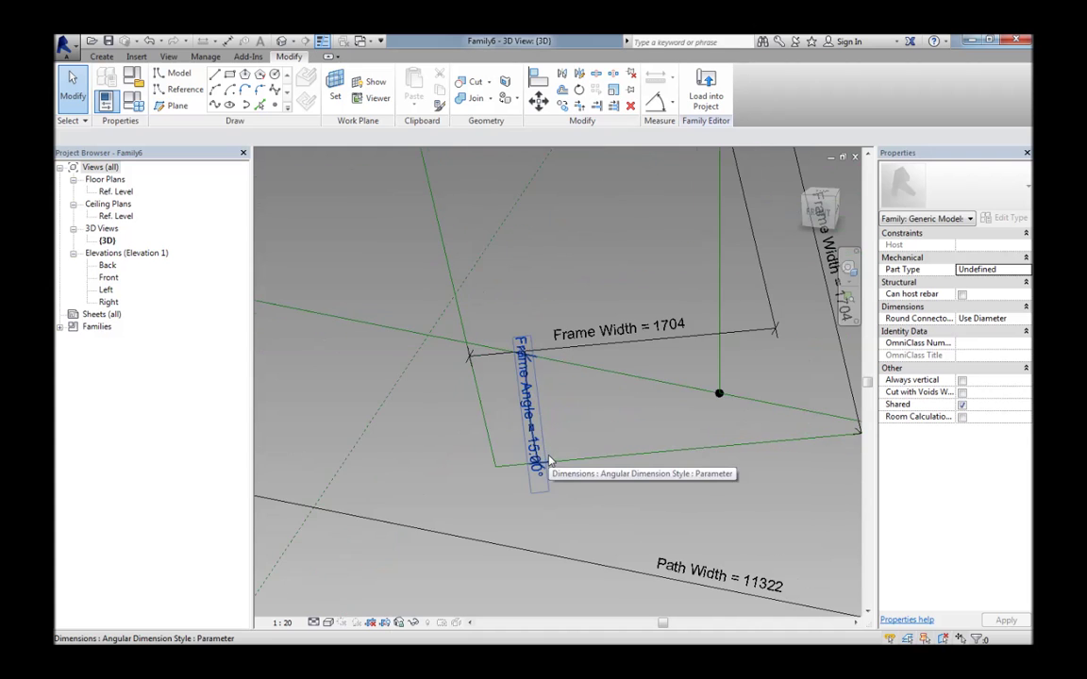
scroll(562, 473, "down", 3)
scroll(563, 472, "down", 4)
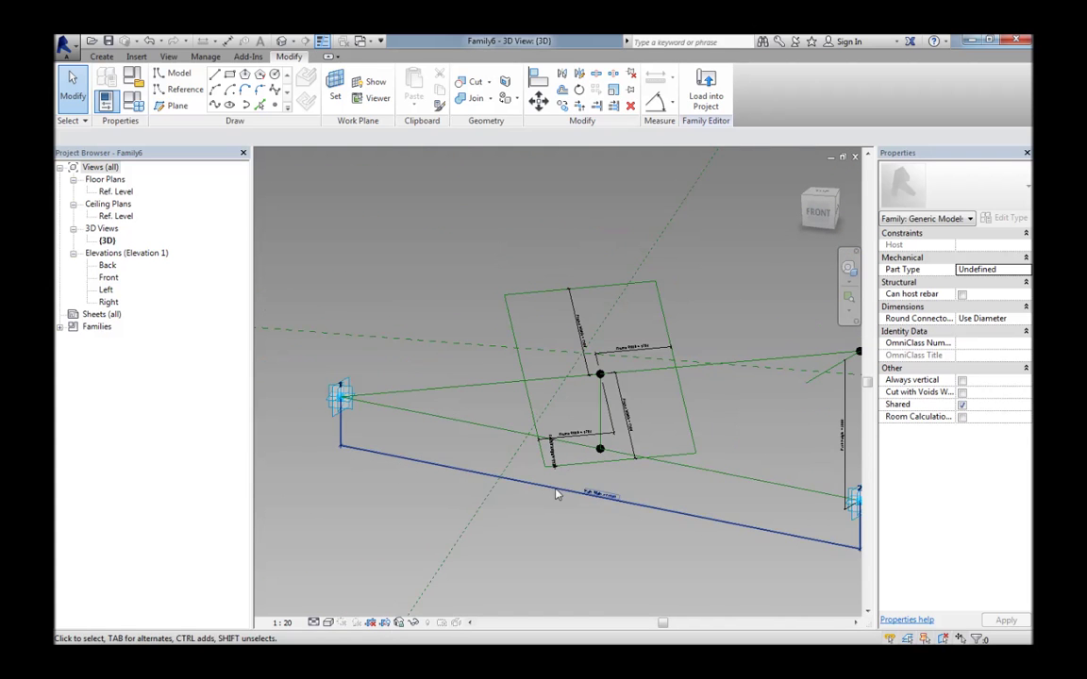
middle_click_drag(562, 473, 470, 505)
scroll(462, 502, "down", 2)
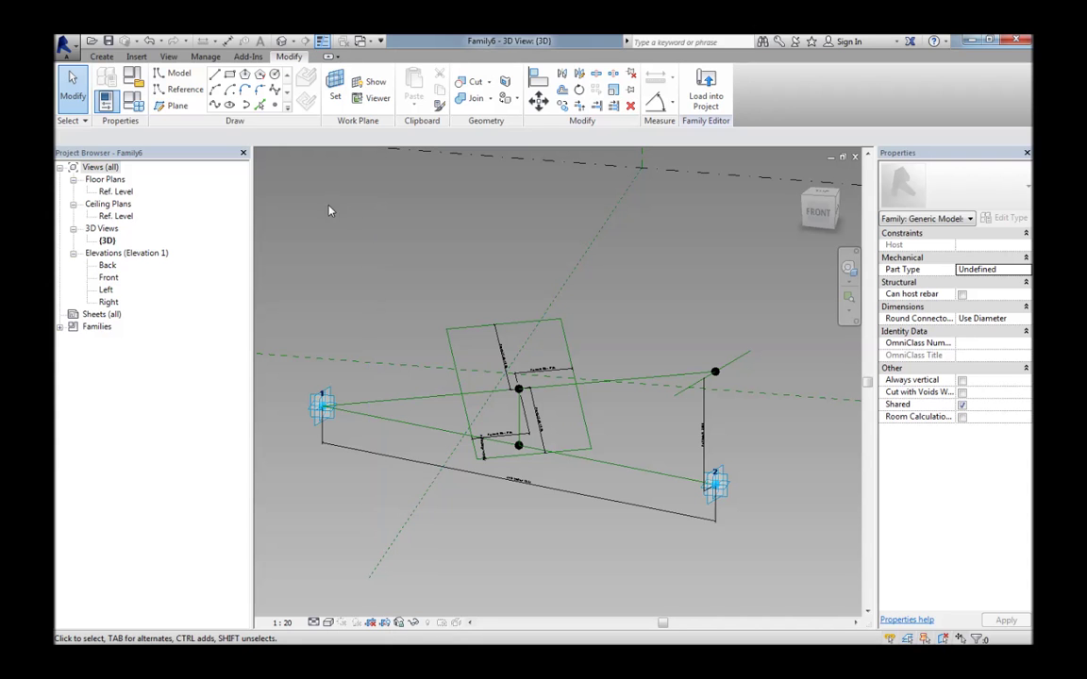
left_click(136, 102)
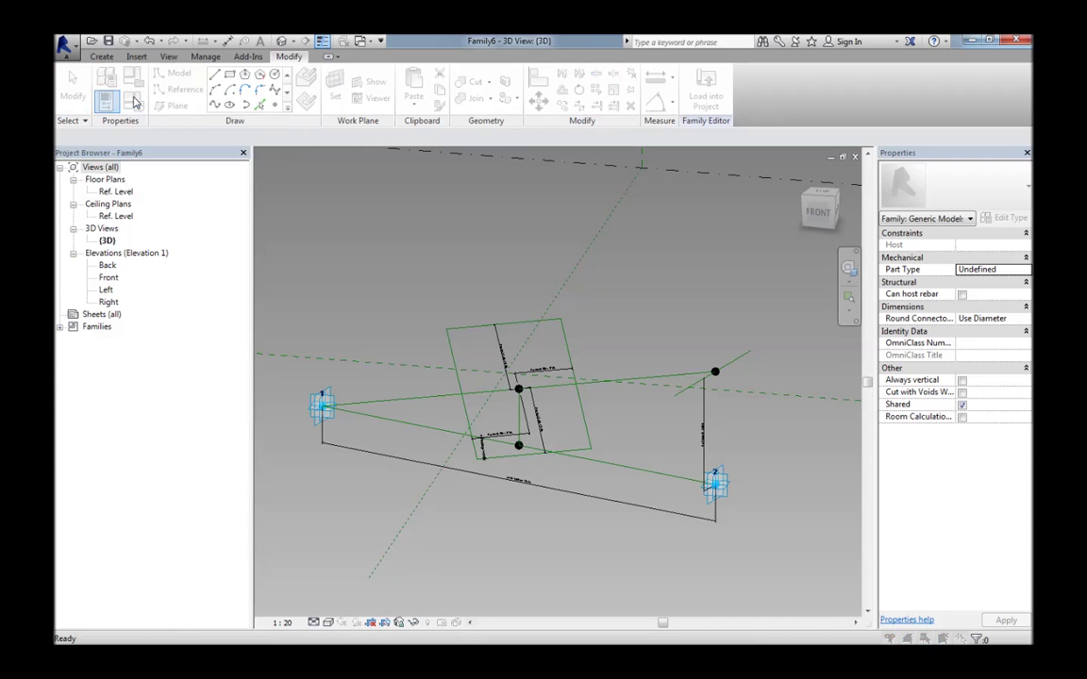
left_click_drag(260, 283, 638, 205)
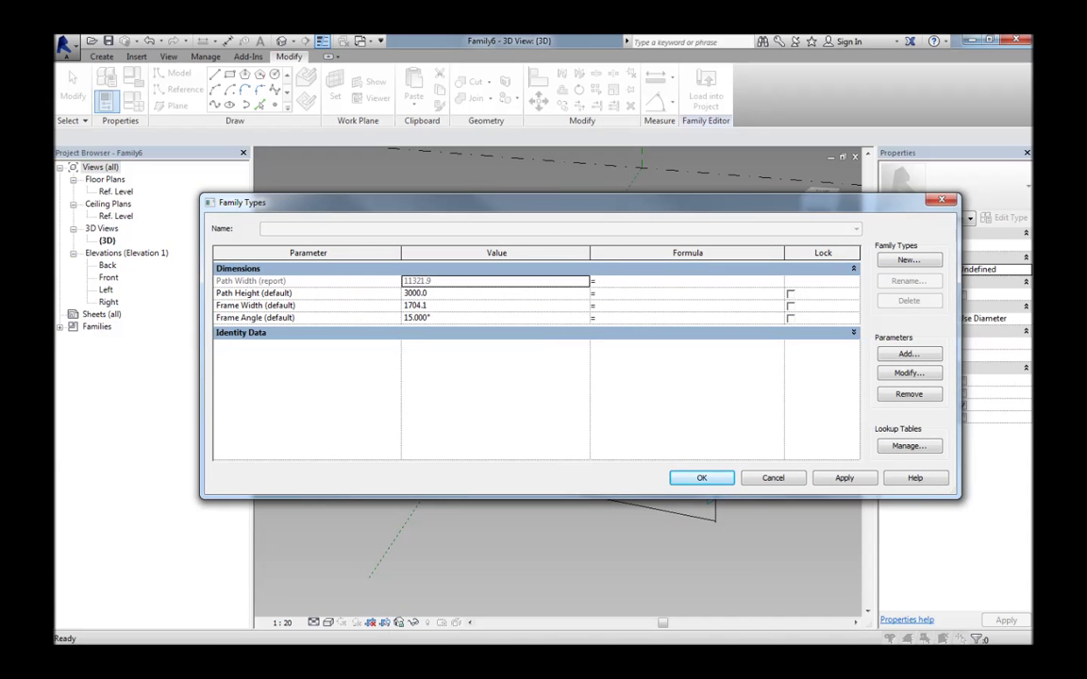
key("Return")
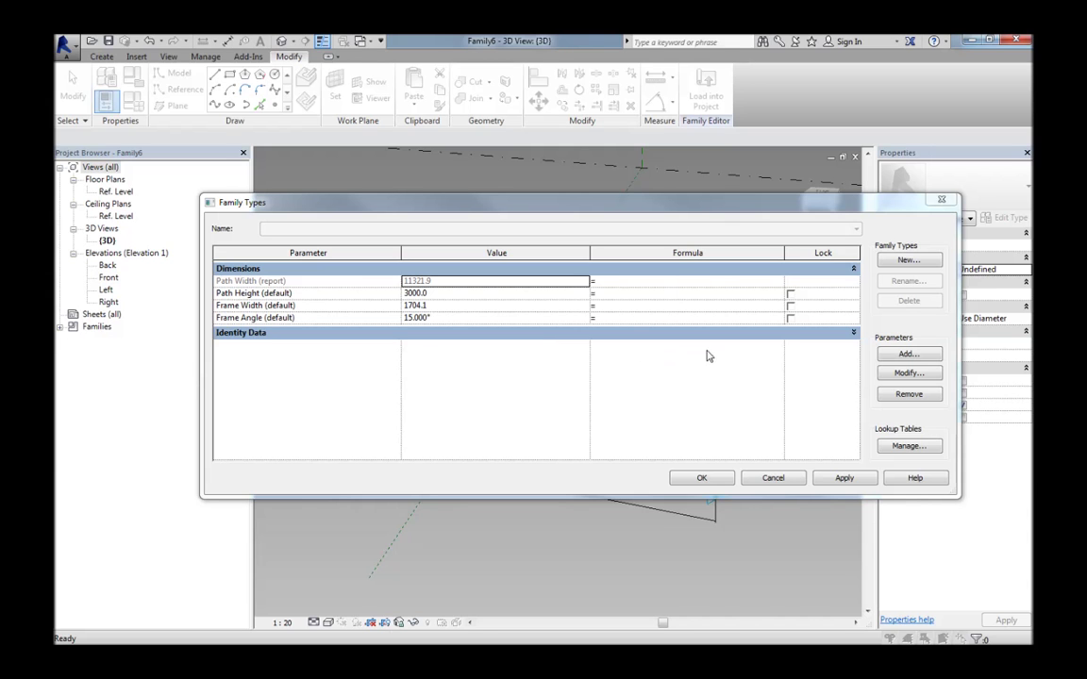
left_click(609, 306)
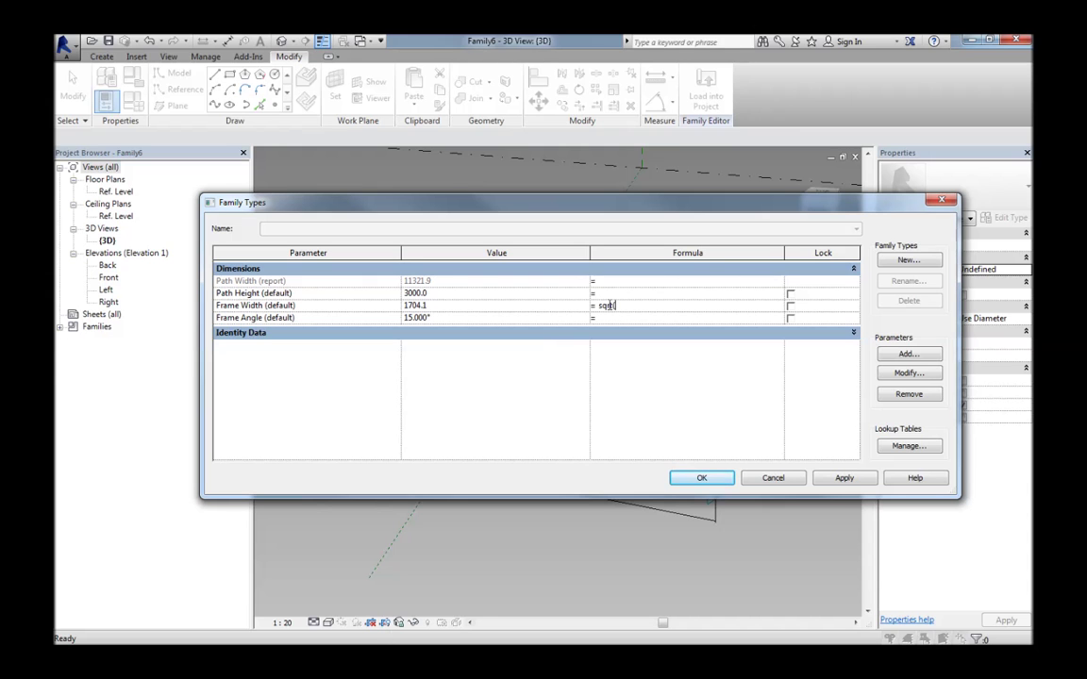
type("Path Width ^2 + P")
type("ath Height ^ 2")
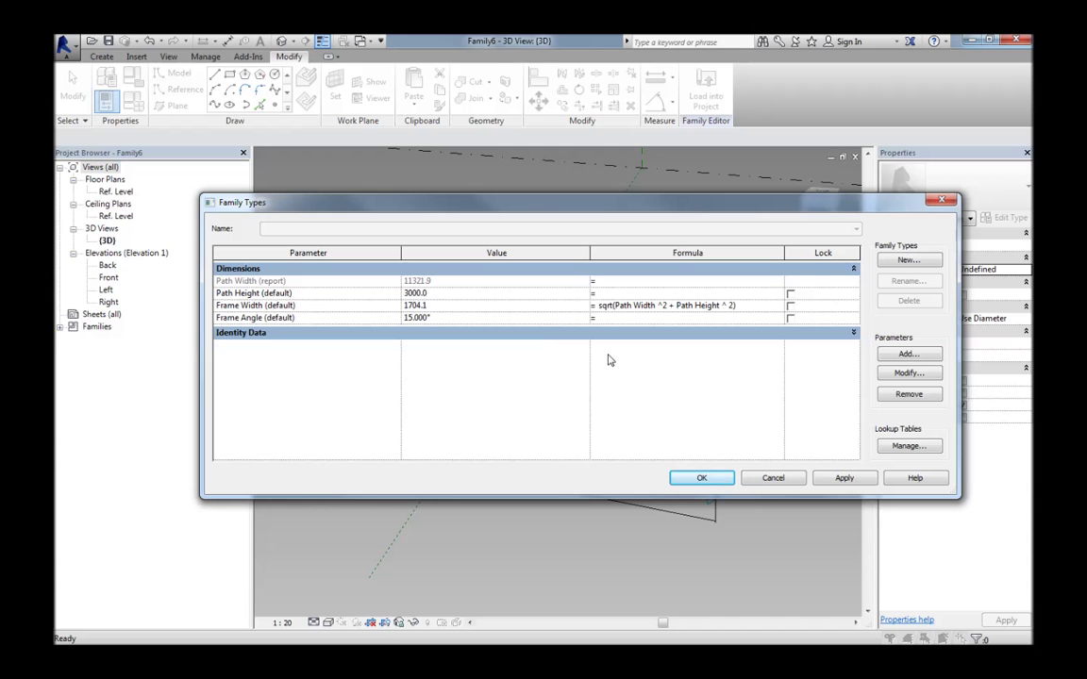
type("/ 2")
key("Tab")
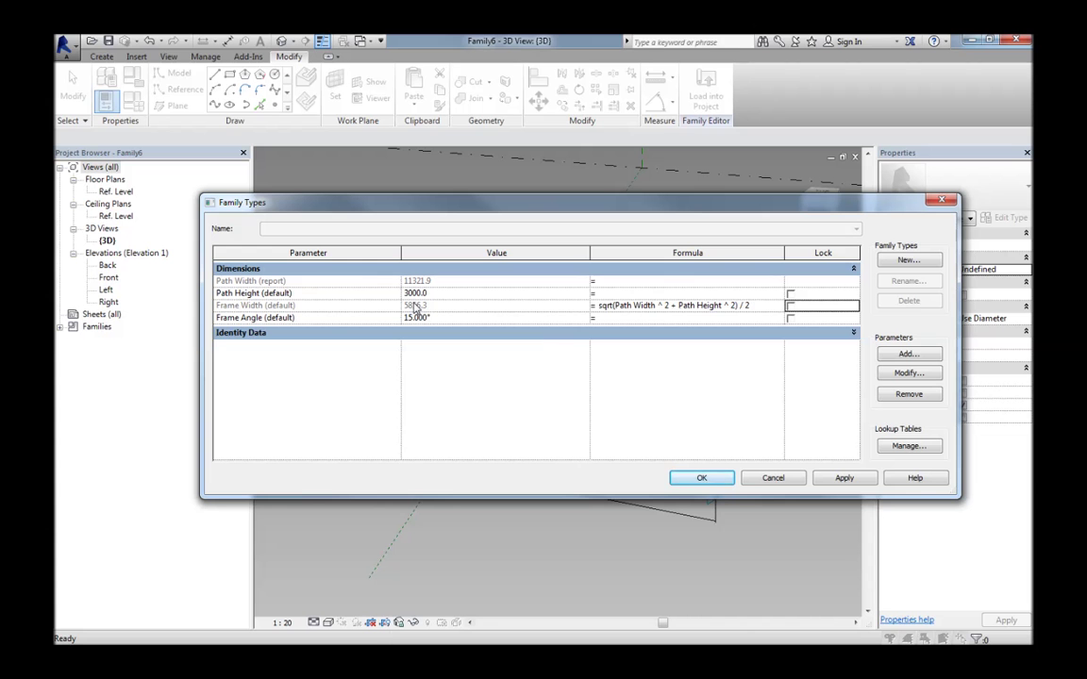
left_click(700, 478)
Examine how the resized rectangle's side edges meet both ends of the upper reference line
scroll(612, 444, "down", 3)
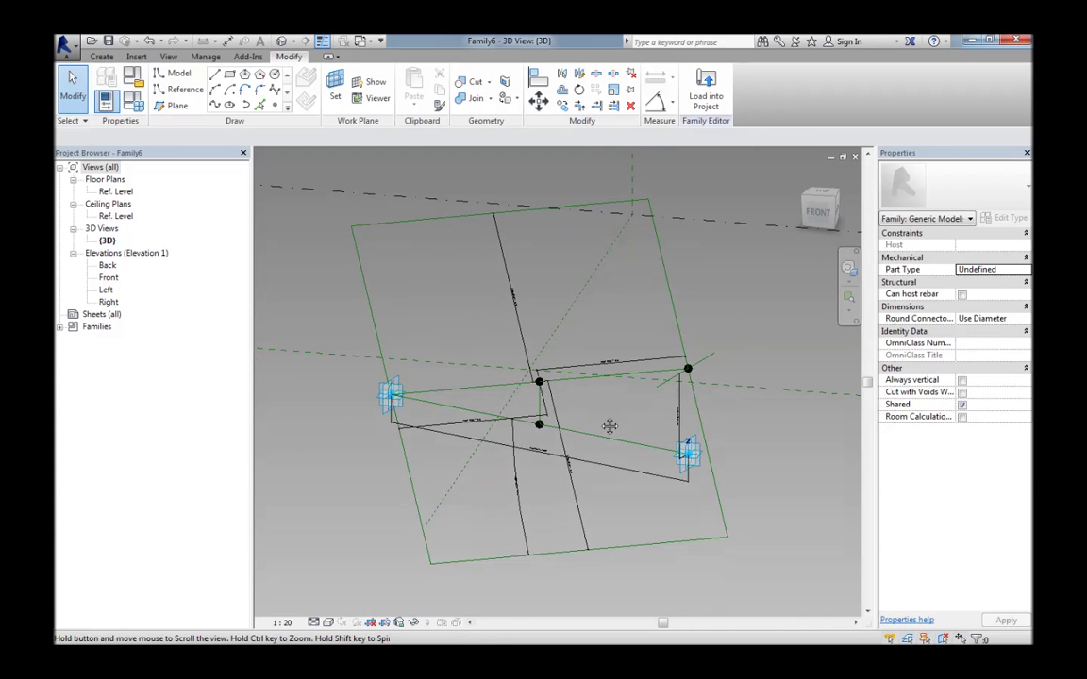
middle_click_drag(601, 420, 678, 396, "shift")
scroll(711, 342, "up", 5)
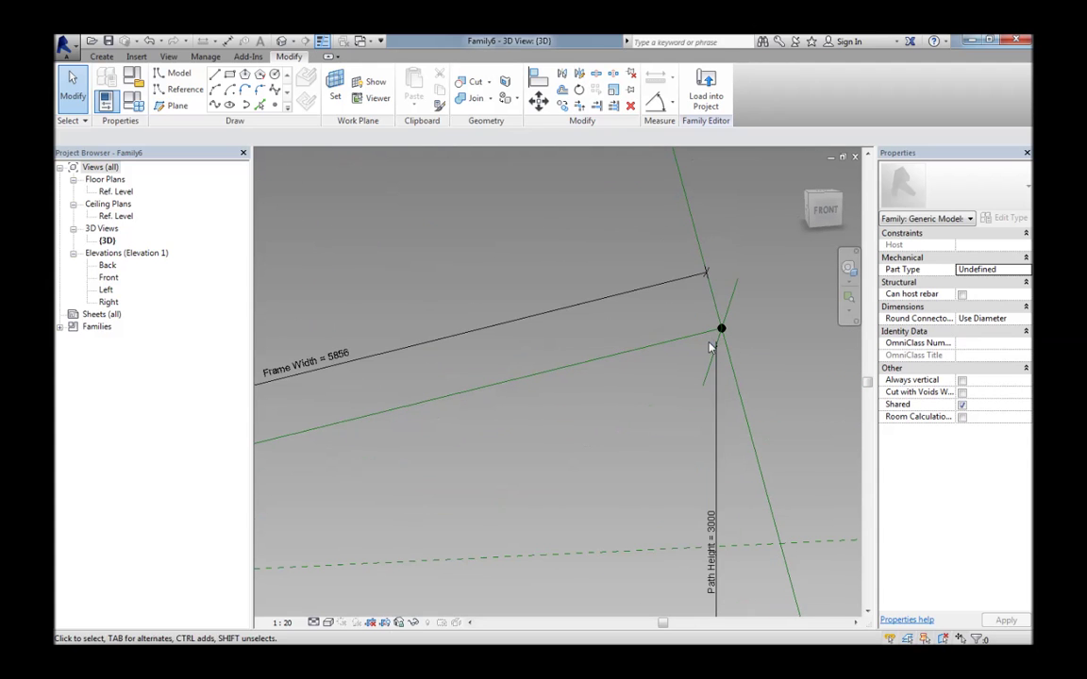
scroll(711, 347, "down", 5)
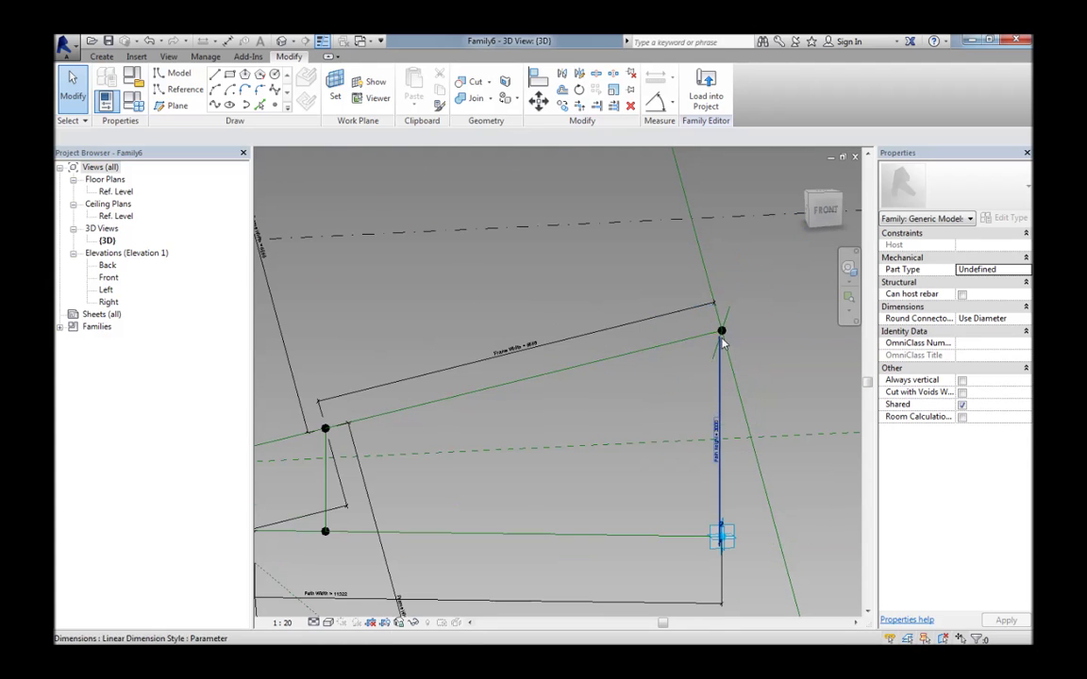
middle_click_drag(602, 389, 684, 382)
scroll(454, 418, "up", 5)
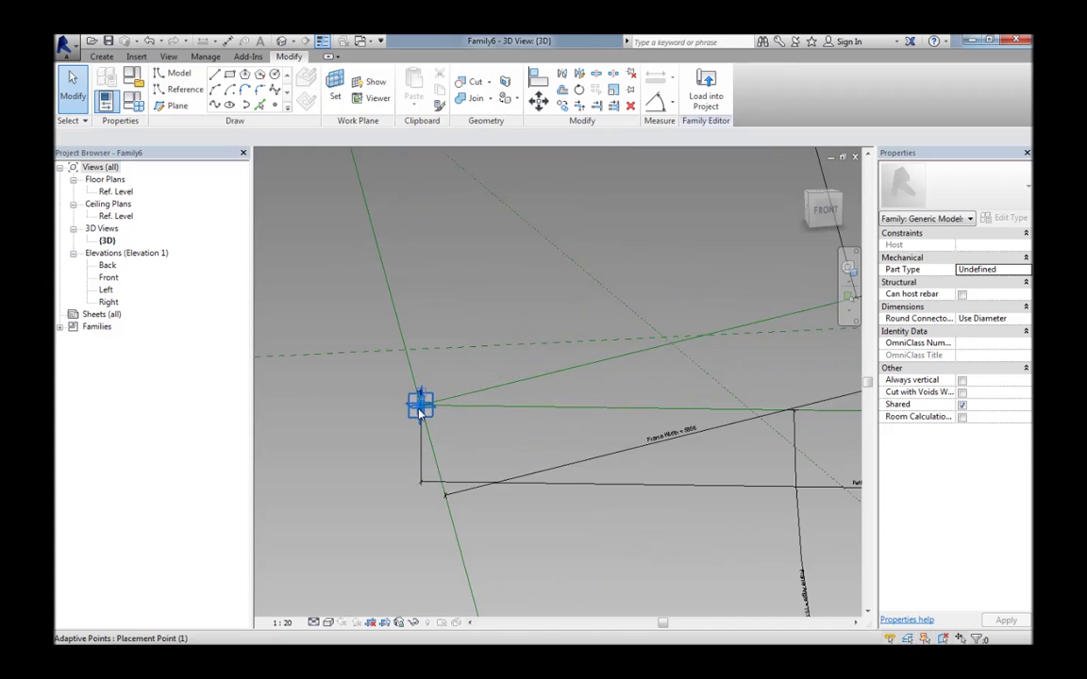
middle_click_drag(454, 418, 484, 491, "shift")
scroll(437, 430, "down", 5)
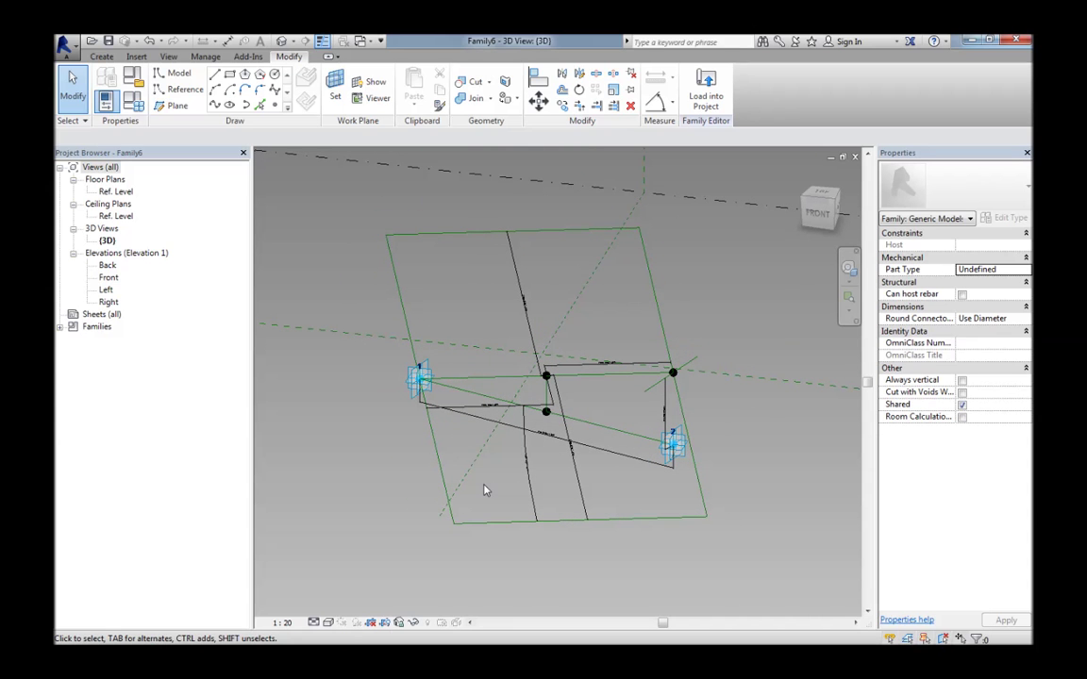
Place a reference point near the middle of the rectangle's top edge and set the work plane on that point
left_click(246, 94)
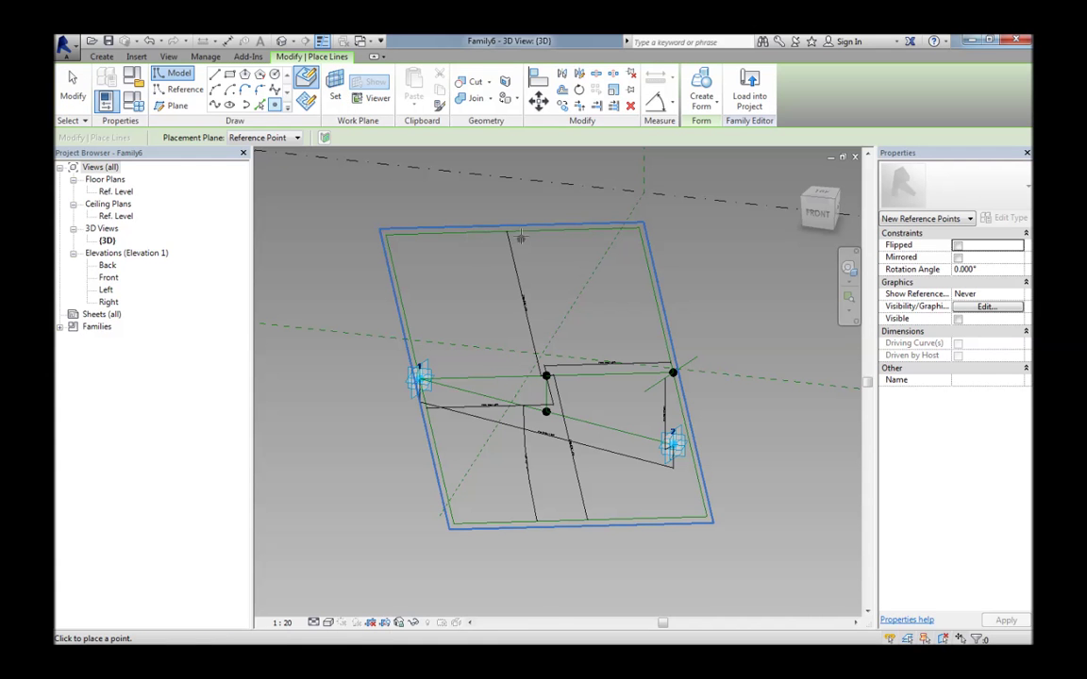
left_click(512, 231)
key("Escape")
key("Escape")
scroll(508, 247, "up", 3)
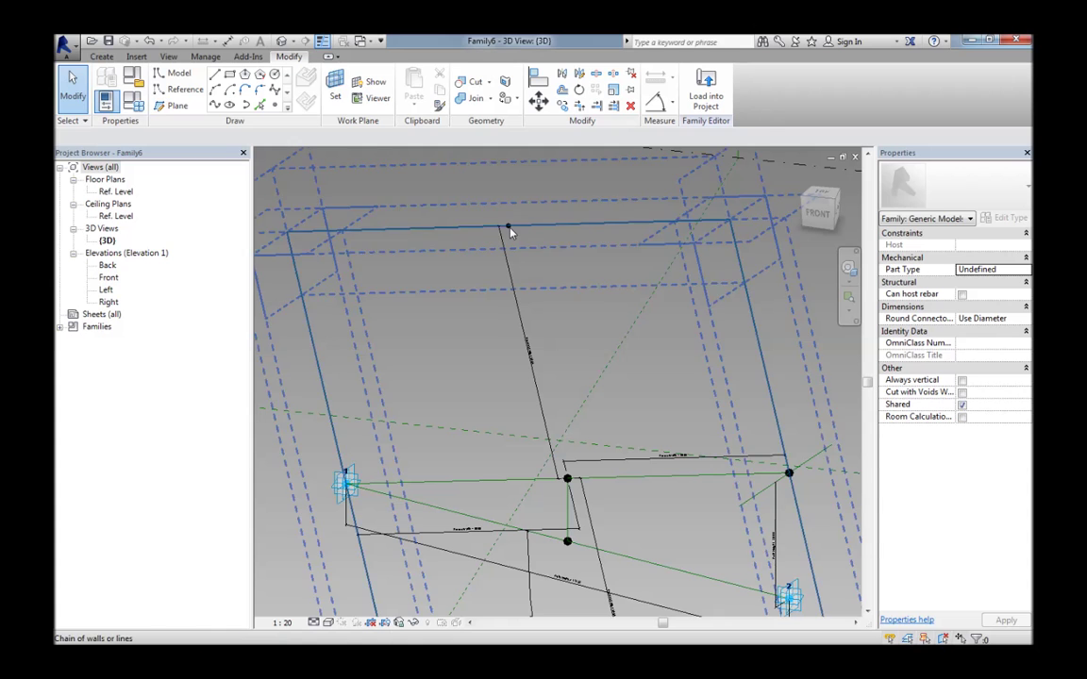
left_click(506, 225)
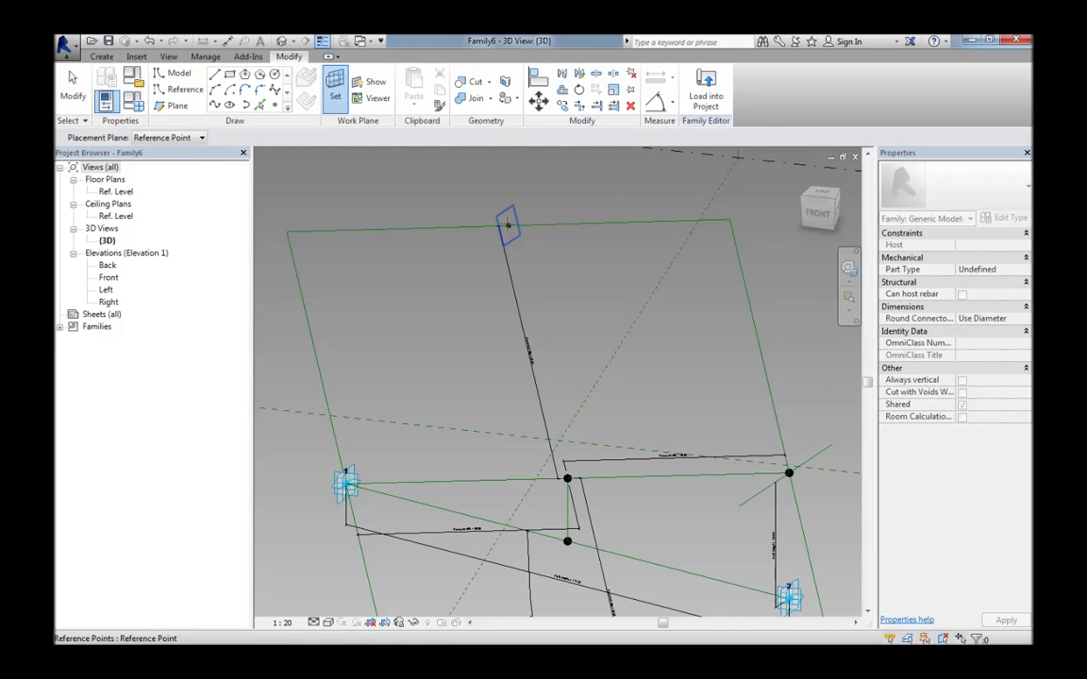
Show the work plane viewer and draw a closed reference-line rectangle about 1000 by 1300 around the new reference point
key("Escape")
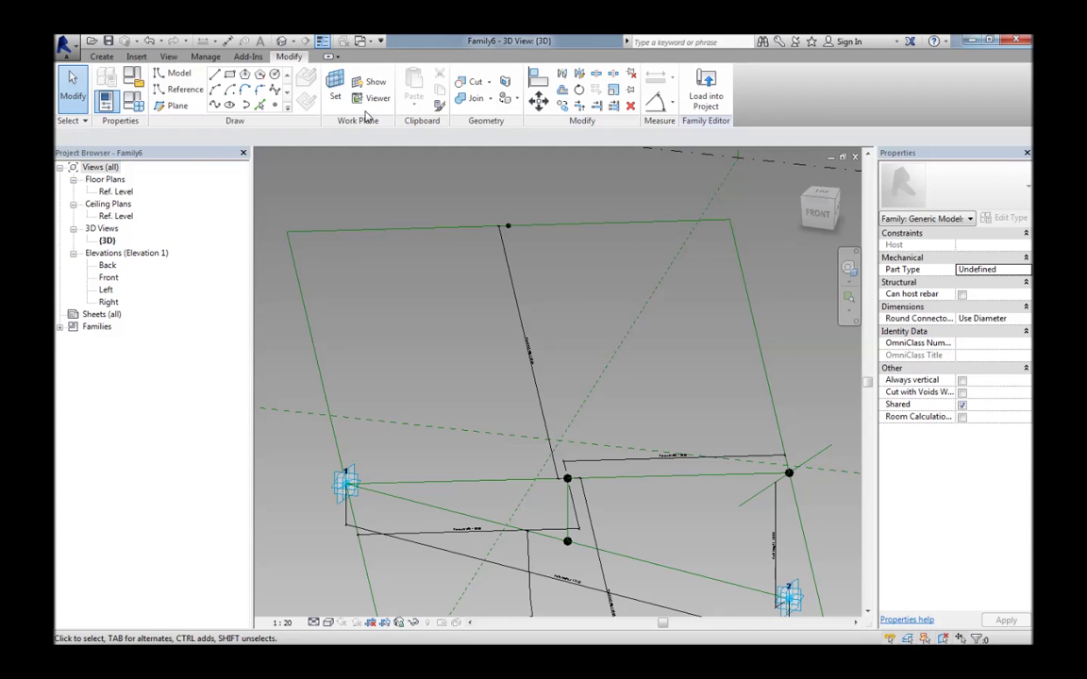
left_click(370, 100)
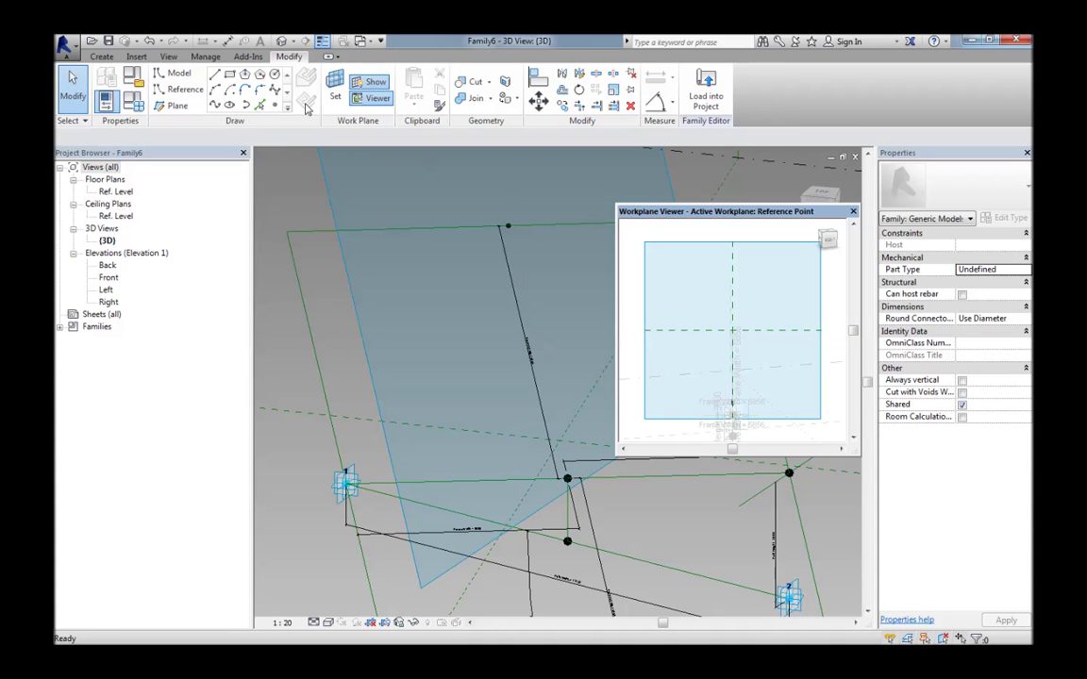
left_click(188, 90)
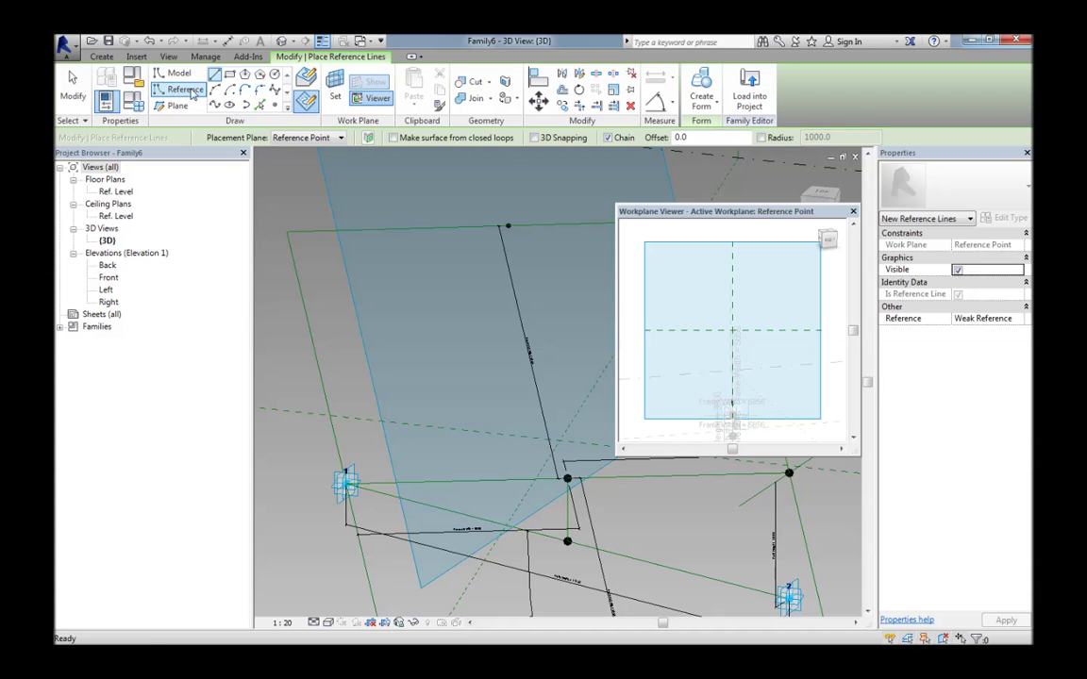
scroll(727, 321, "up", 3)
scroll(739, 325, "up", 1)
left_click(720, 323)
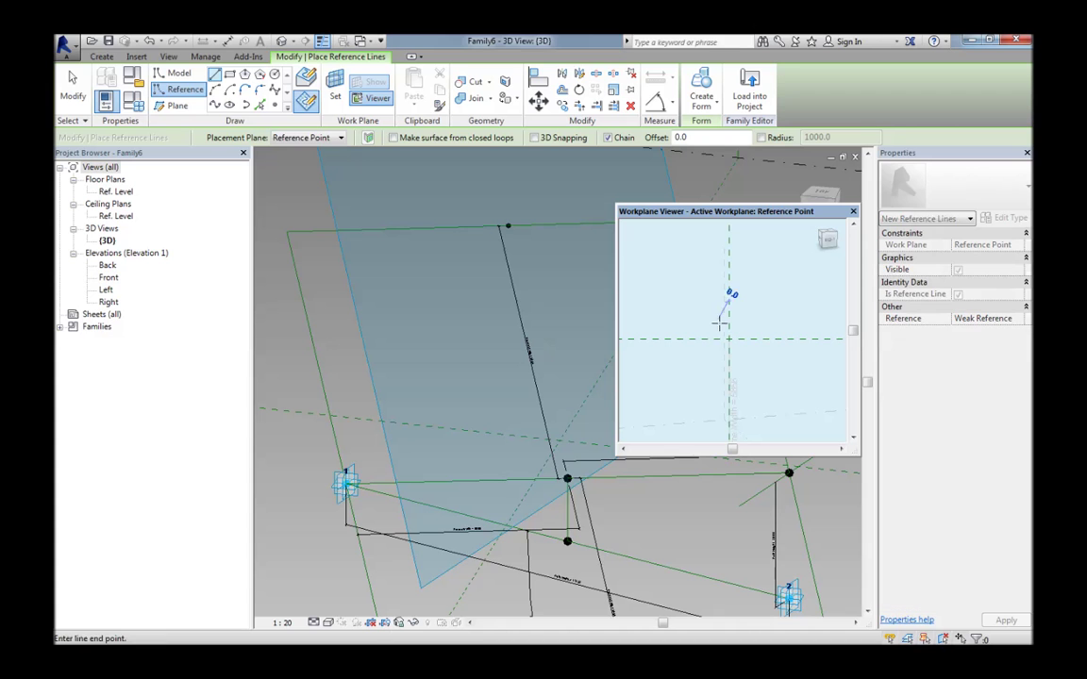
left_click(746, 323)
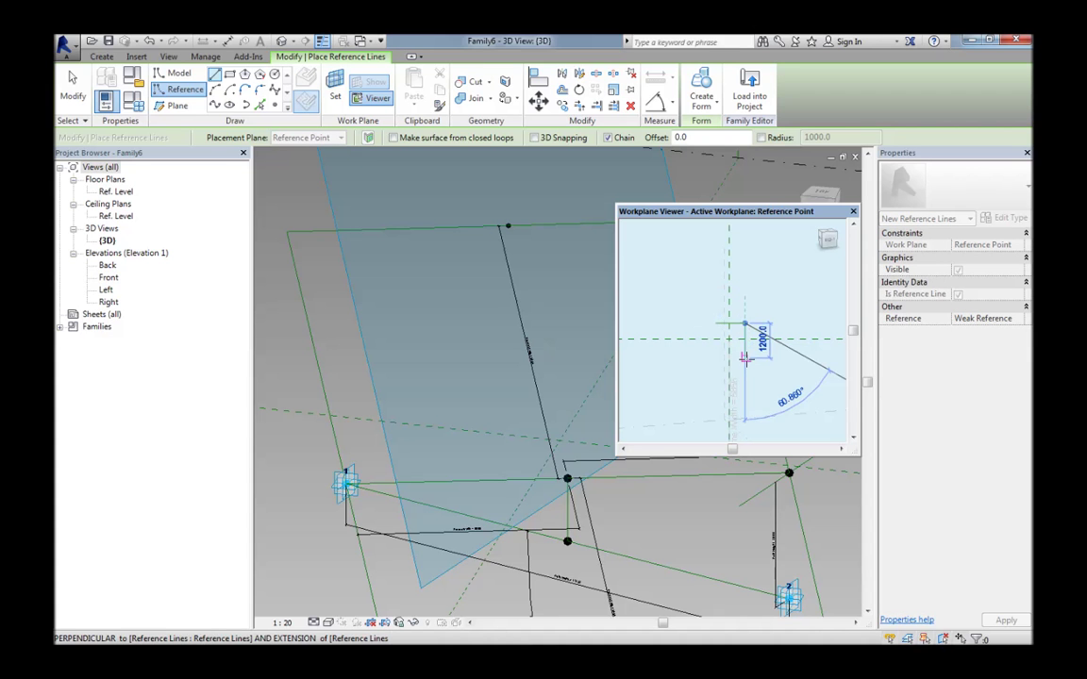
left_click(745, 361)
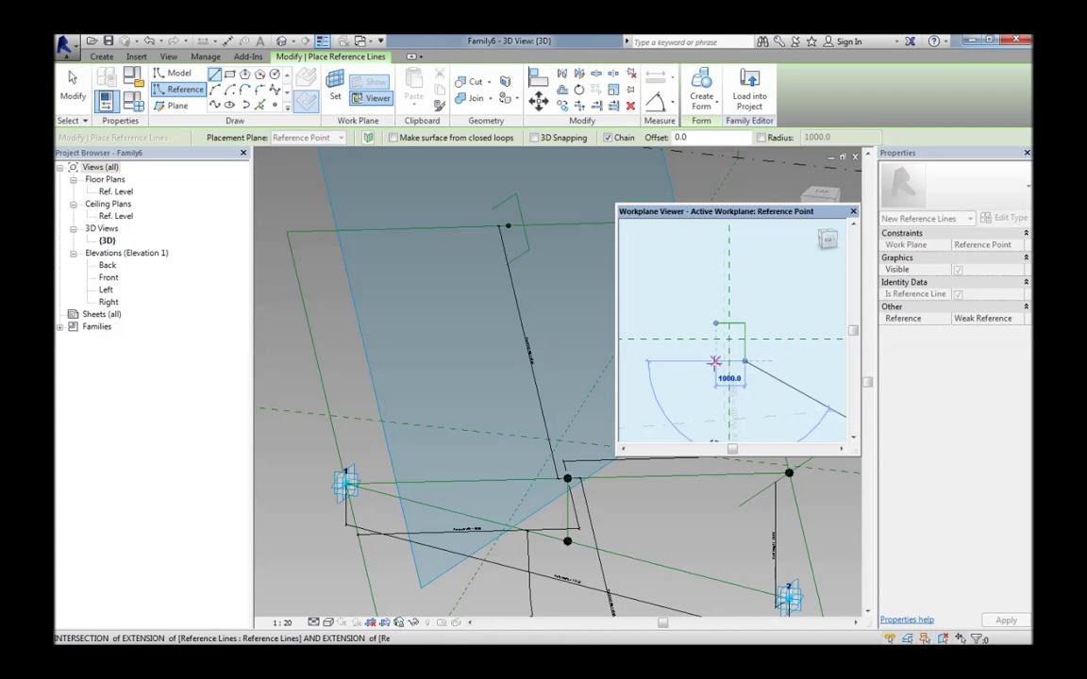
left_click(716, 361)
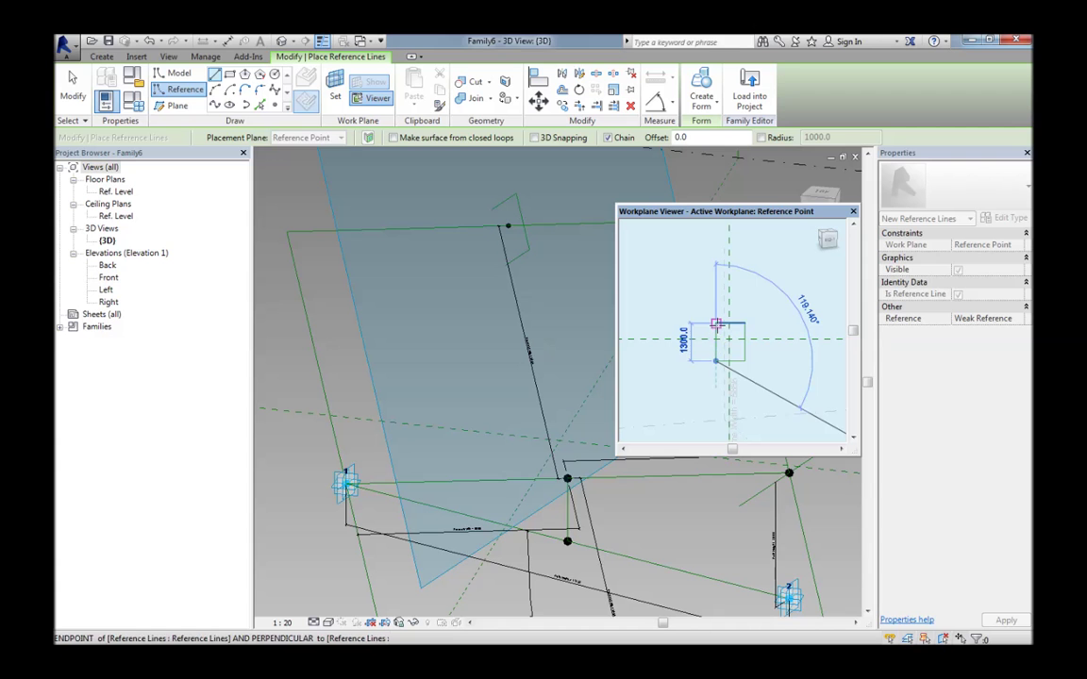
left_click(717, 323)
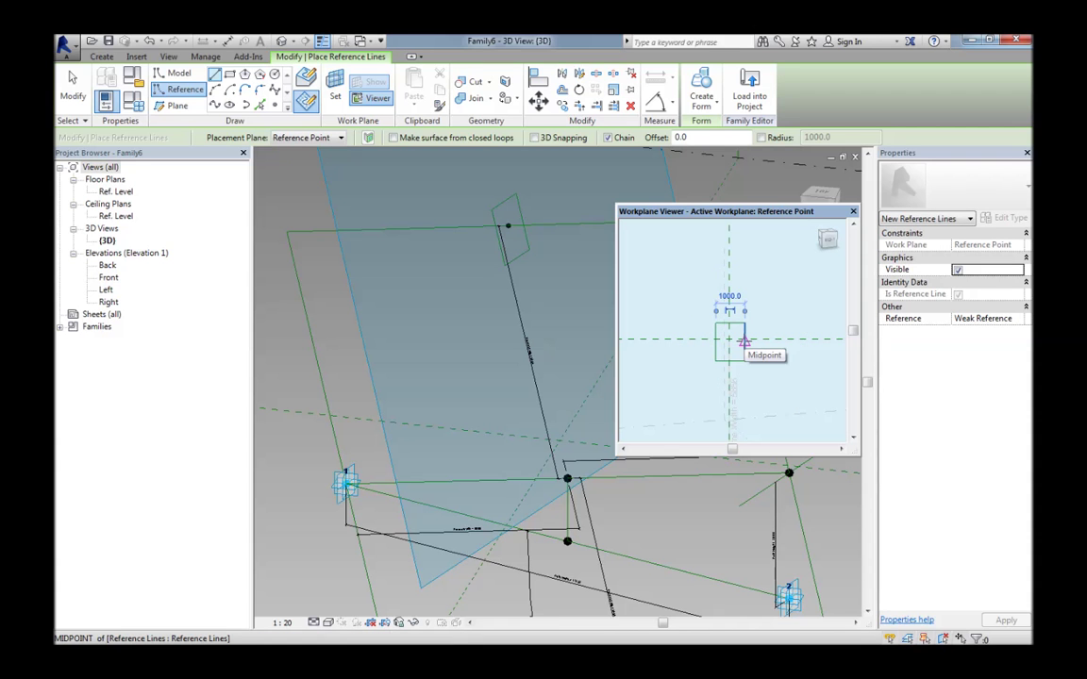
key("Escape")
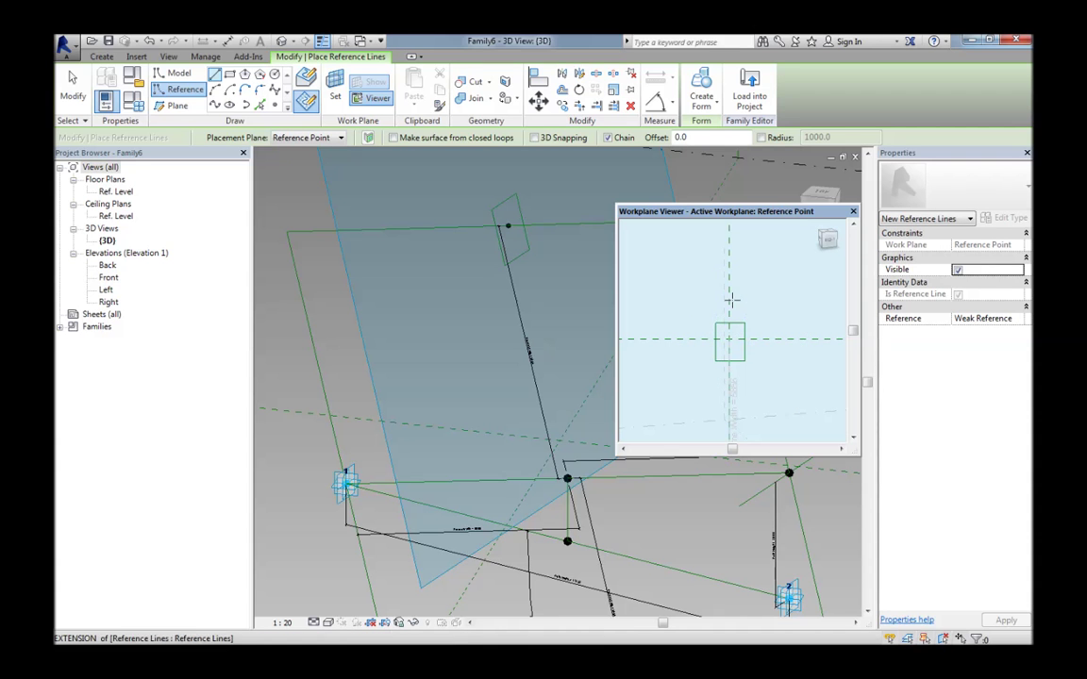
key("Escape")
Set the height of the small reference-line rectangle to 200 by repositioning its top line
key("Tab")
left_click(734, 329)
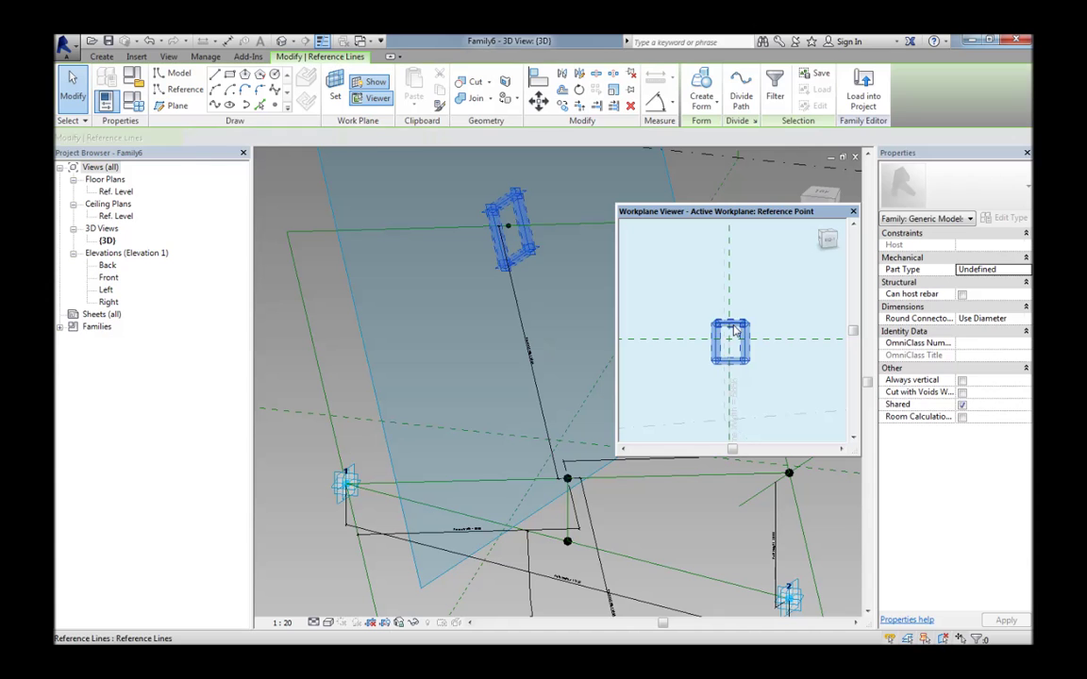
key("Escape")
key("Tab")
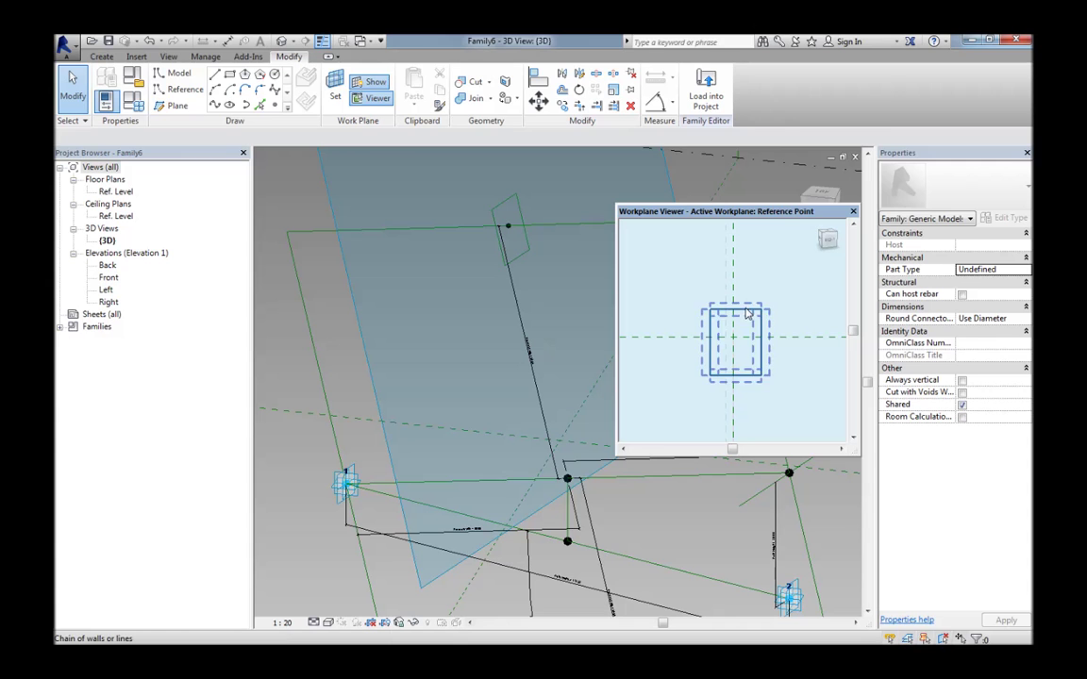
left_click(747, 316)
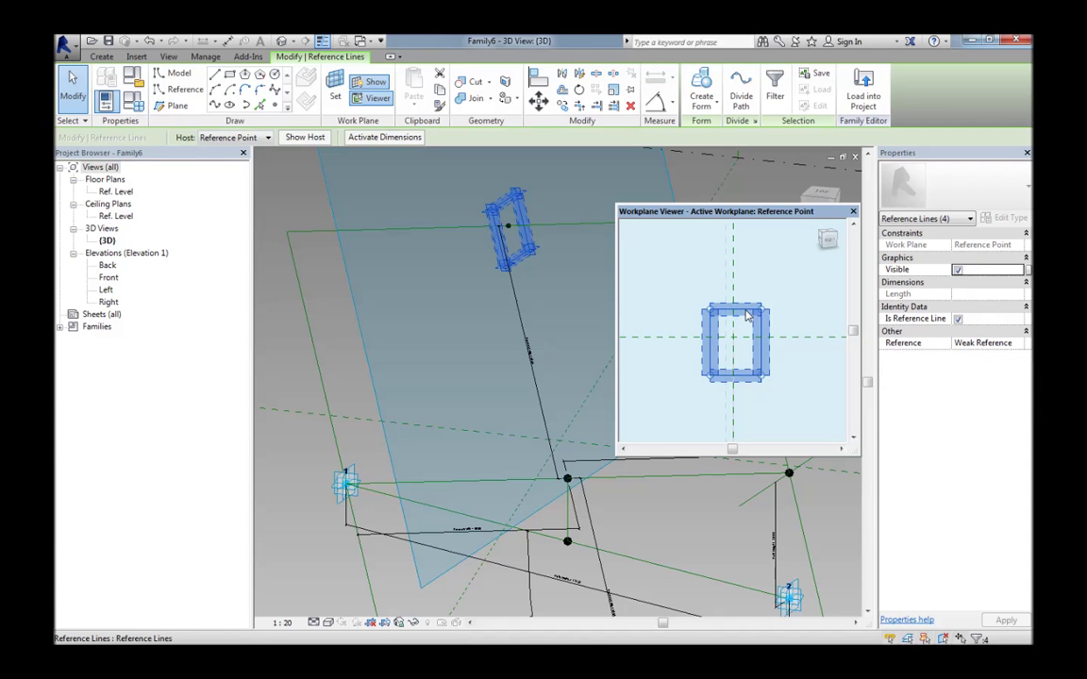
left_click(748, 309)
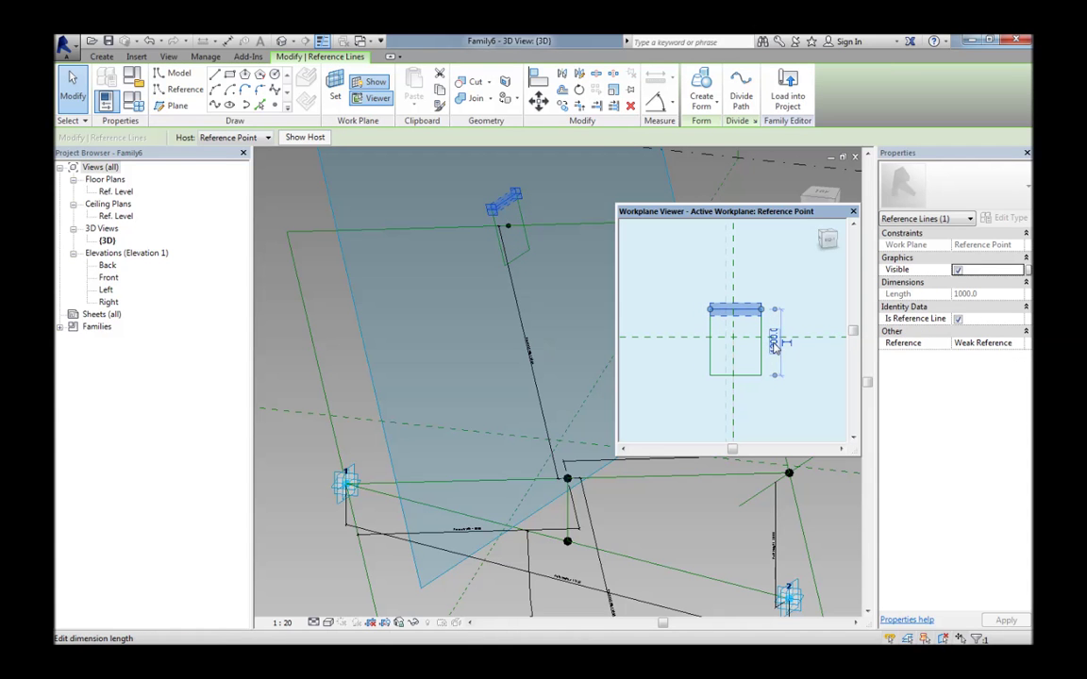
left_click(774, 340)
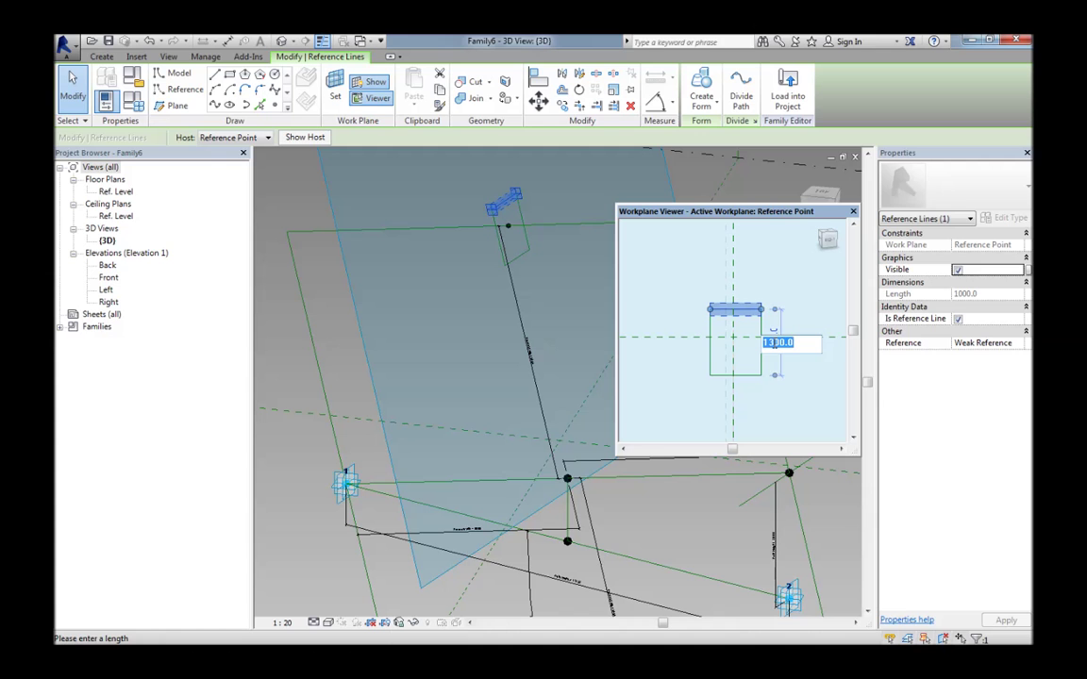
type("800")
type("20")
key("Return")
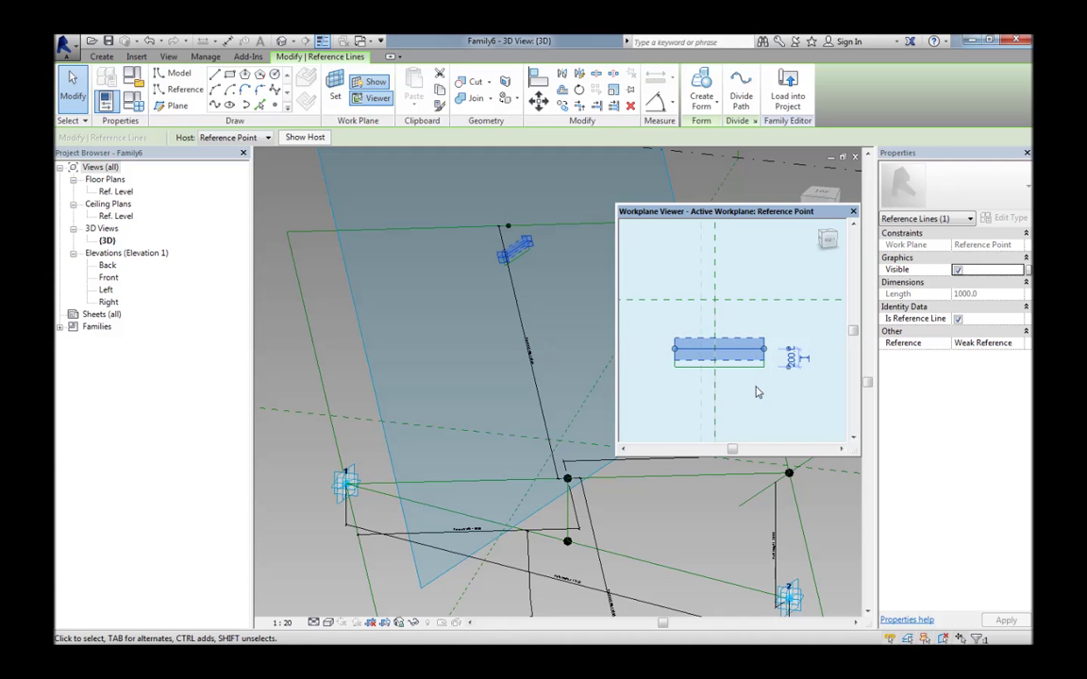
Set the width of the small profile rectangle to 50
middle_click_drag(756, 392, 760, 381)
scroll(757, 357, "up", 1)
scroll(758, 355, "up", 1)
left_click(758, 351)
left_click(704, 369)
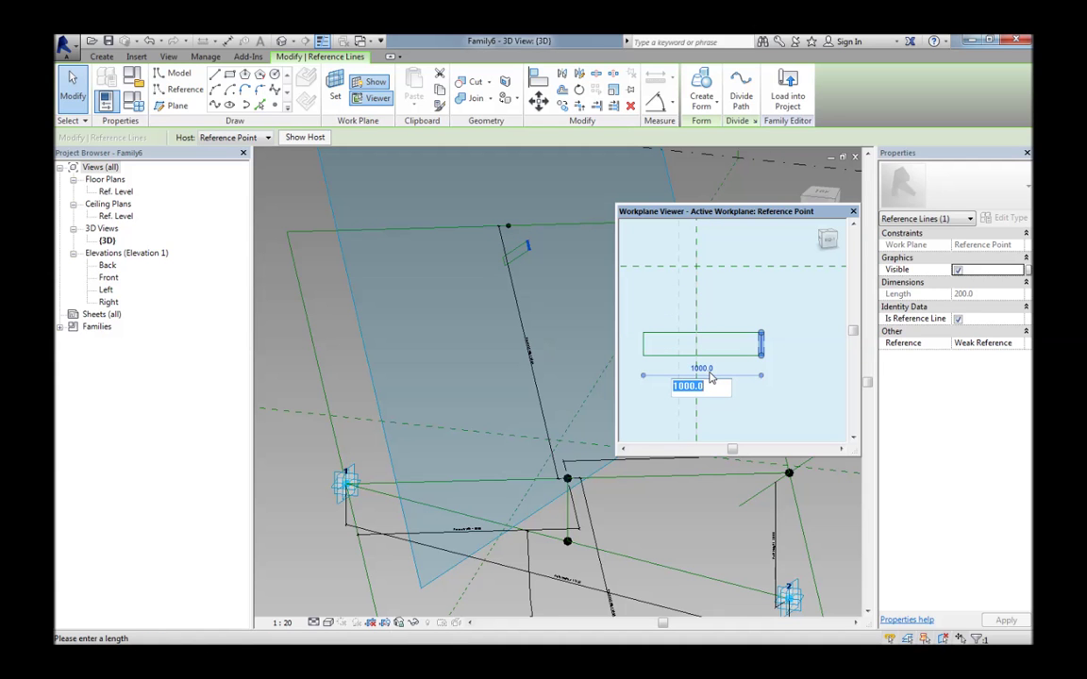
type("50")
key("Return")
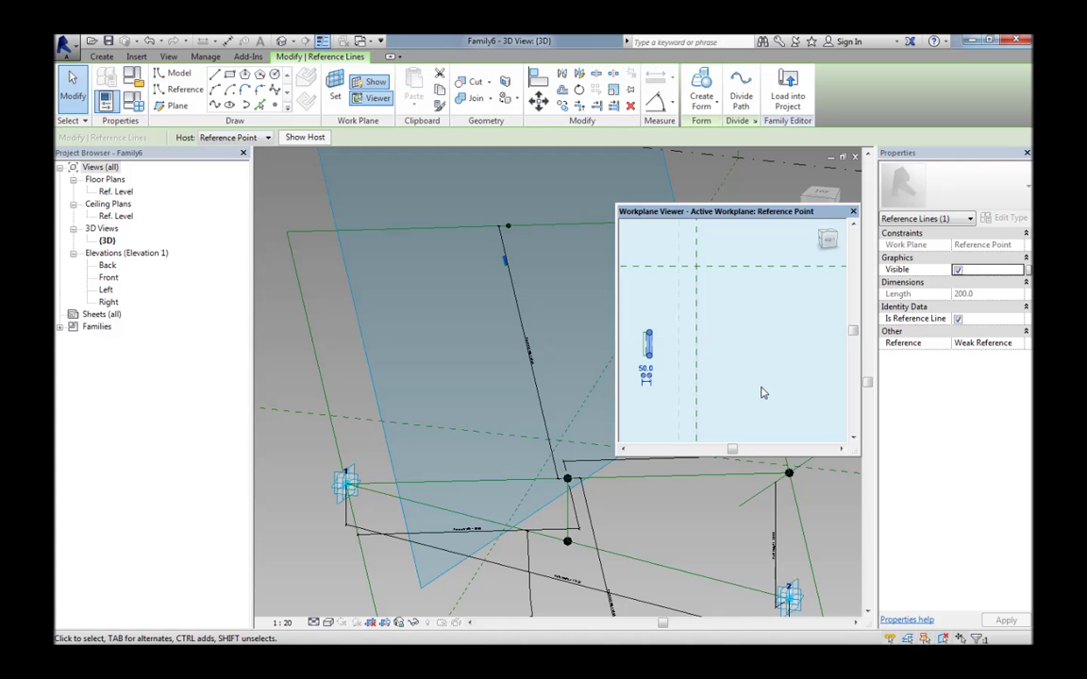
Set the width of the small profile rectangle to 100 by repositioning one of its vertical lines
middle_click_drag(681, 398, 692, 400)
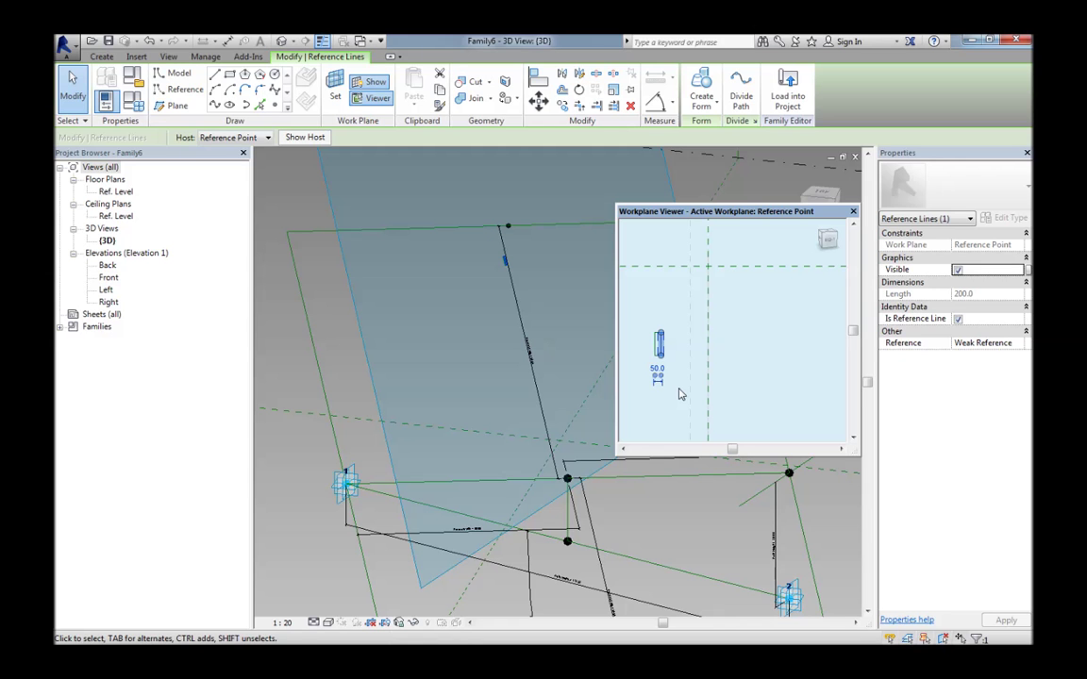
middle_click_drag(679, 395, 708, 338)
left_click(650, 326)
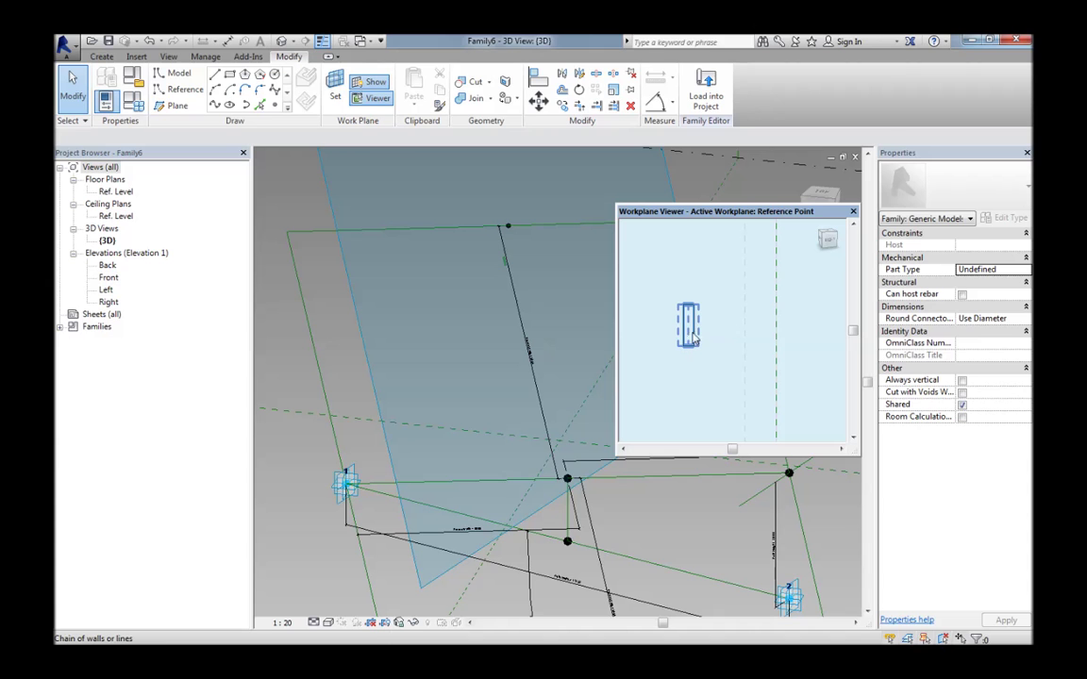
left_click(696, 338)
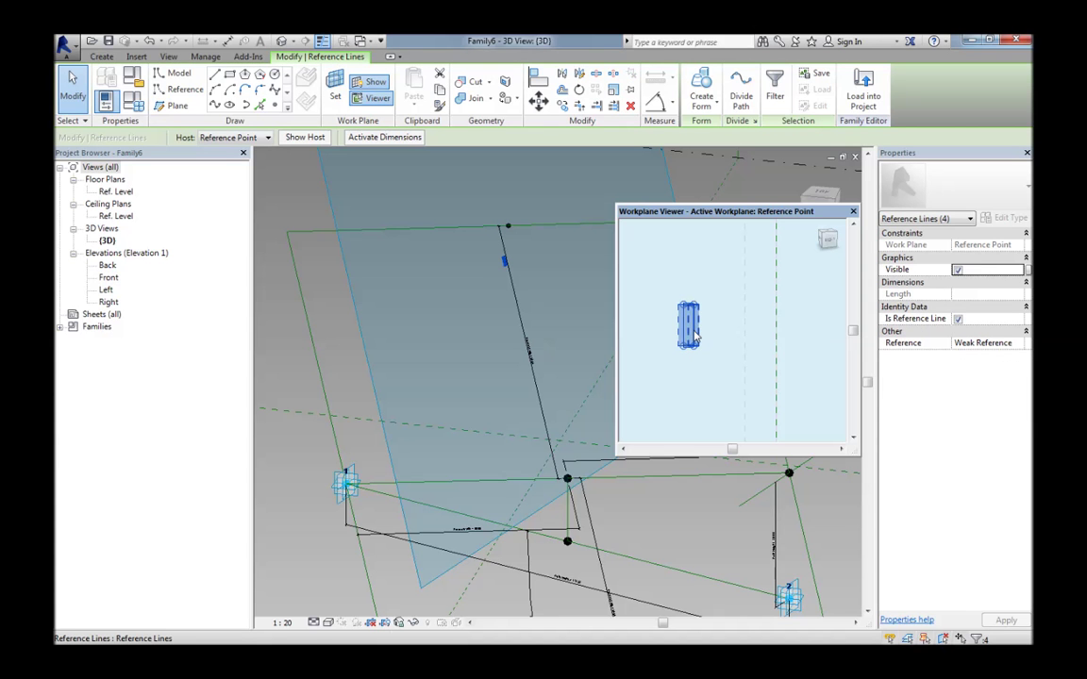
left_click(696, 338)
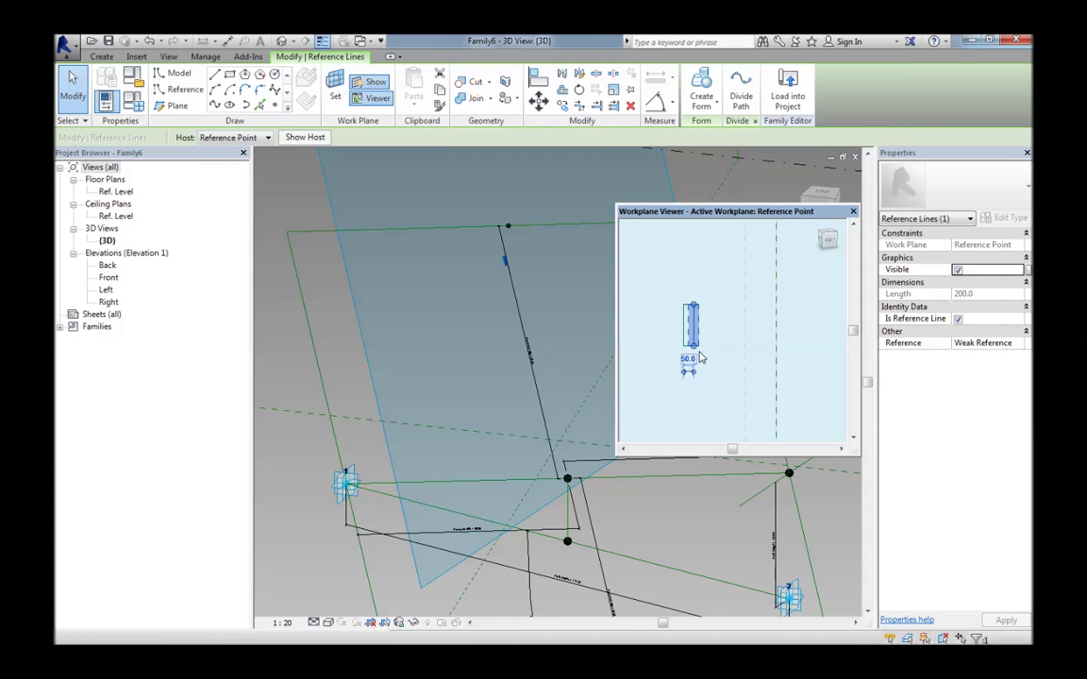
scroll(685, 370, "up", 1)
left_click(685, 360)
type("100")
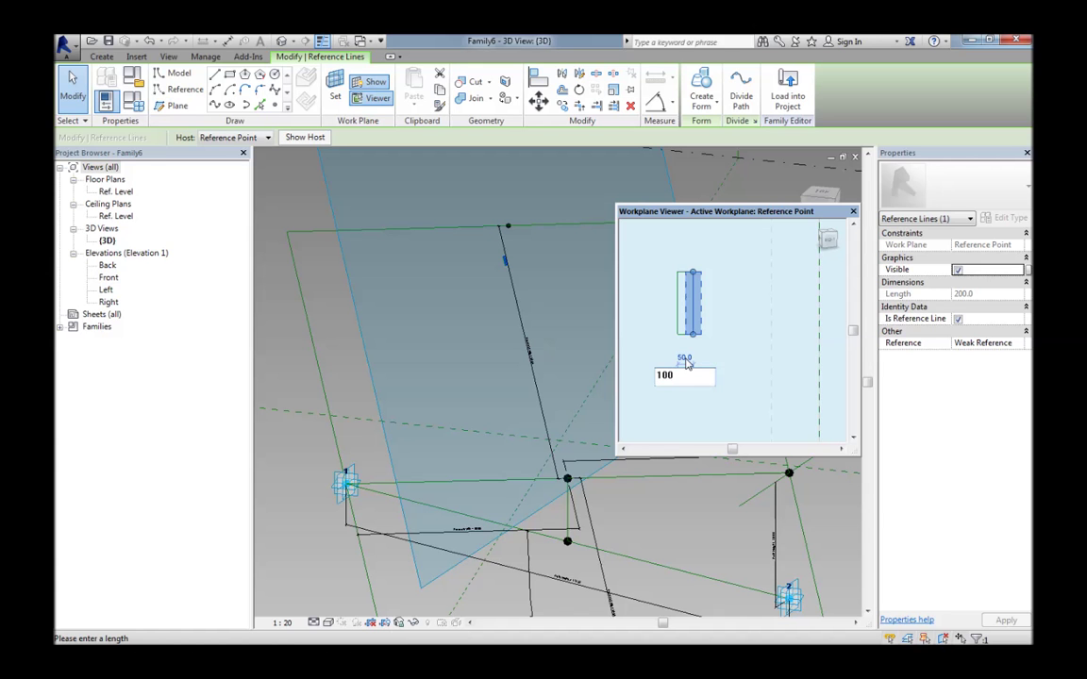
key("Return")
left_click(744, 313)
Move the whole profile rectangle so the midpoint of its bottom edge sits on the reference point at the plane's centre
middle_click_drag(752, 315, 726, 356)
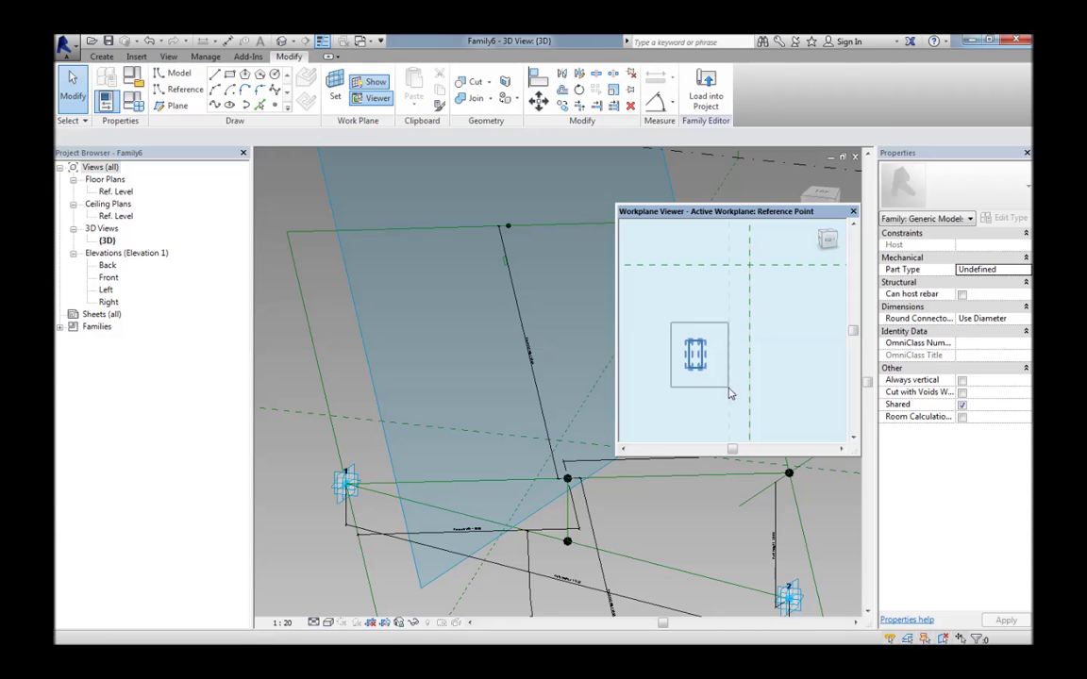
left_click(695, 354)
left_click(538, 101)
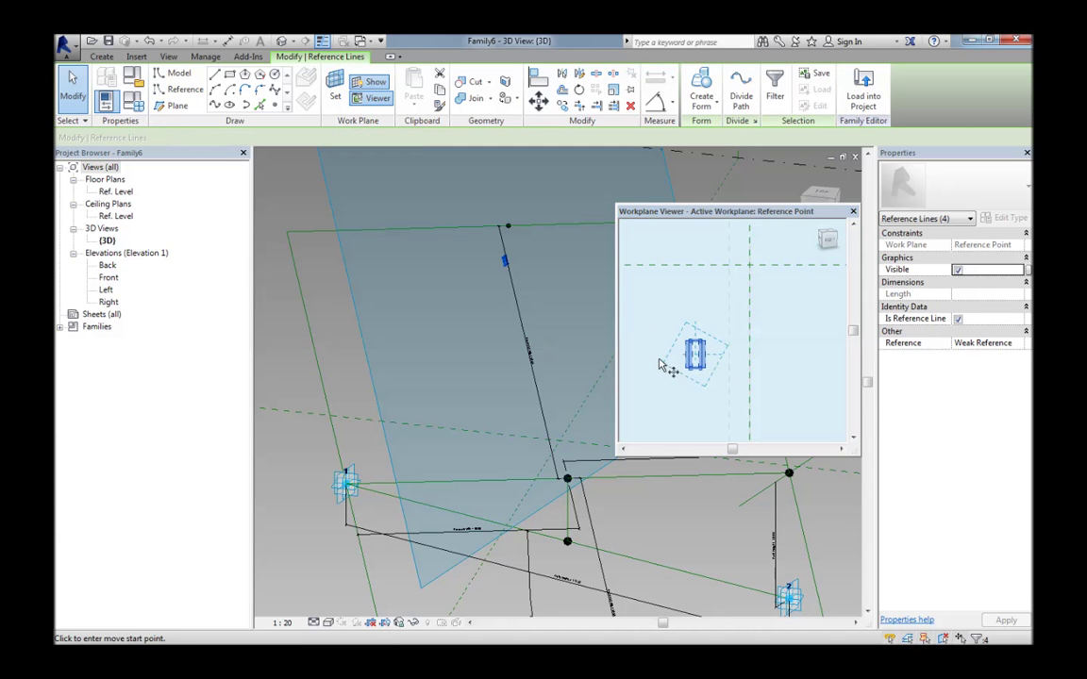
left_click(696, 363)
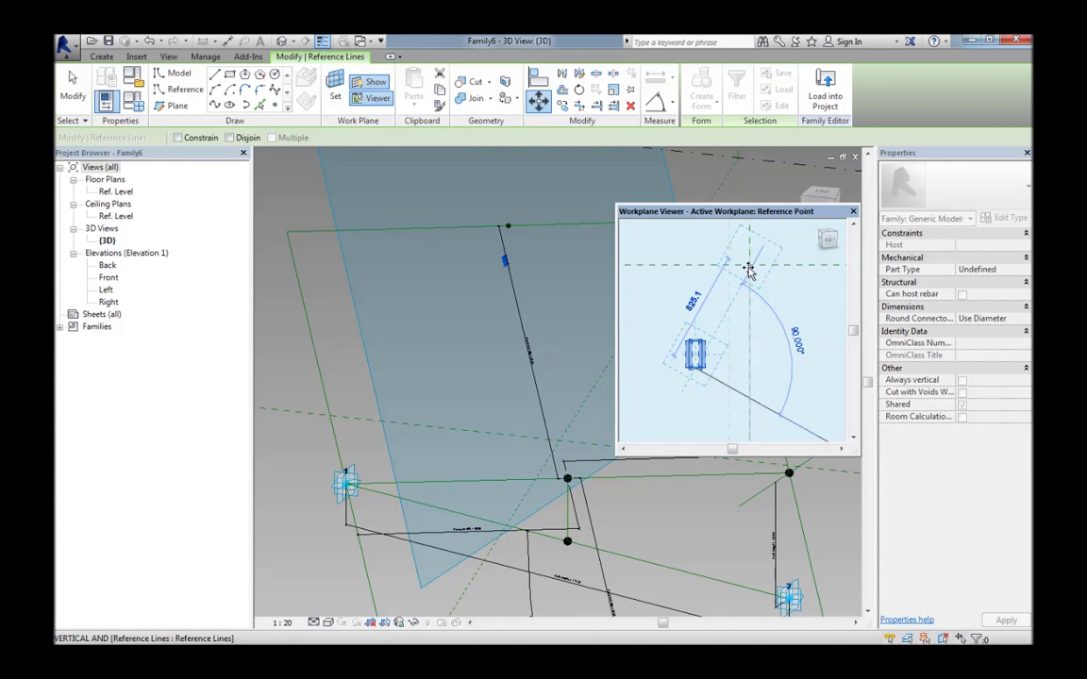
scroll(749, 267, "up", 2)
left_click(749, 267)
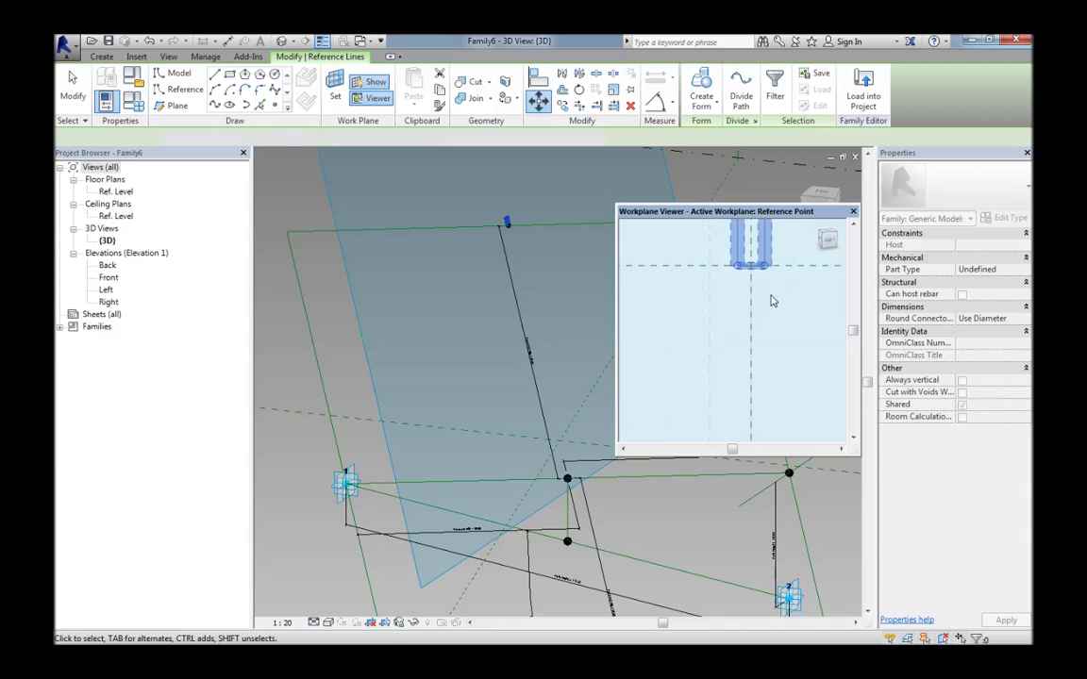
middle_click_drag(772, 327, 756, 343)
left_click(756, 346)
scroll(753, 349, "down", 1)
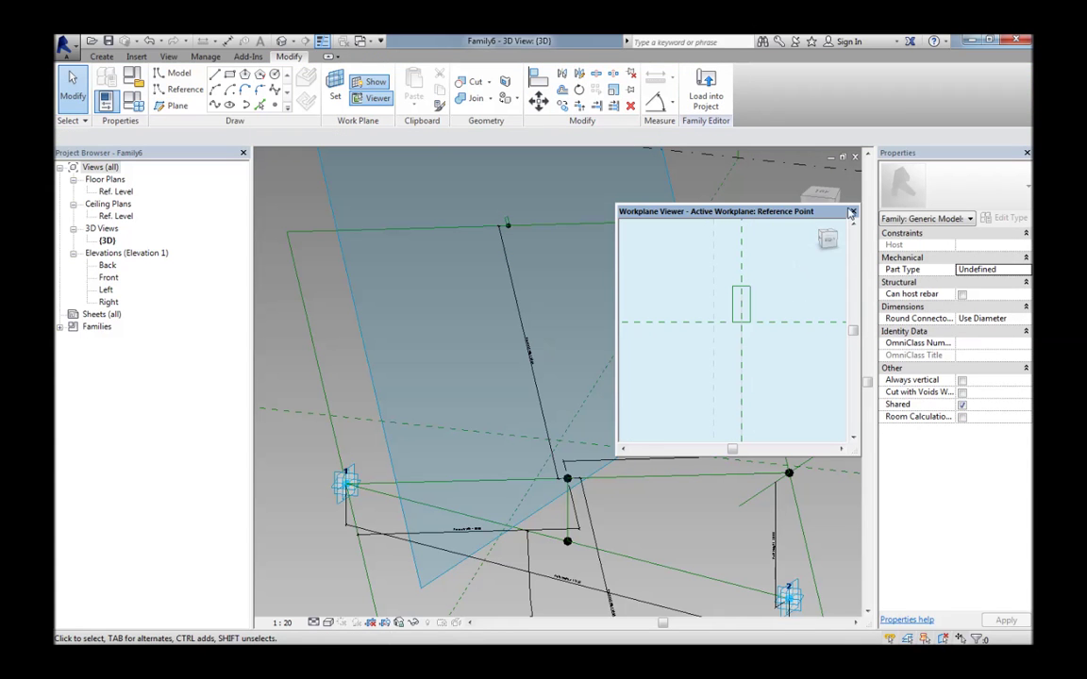
Close the work plane viewer and create a solid form from the small profile and the large rectangular frame path
left_click(851, 213)
middle_click_drag(572, 285, 595, 311)
scroll(528, 255, "up", 5)
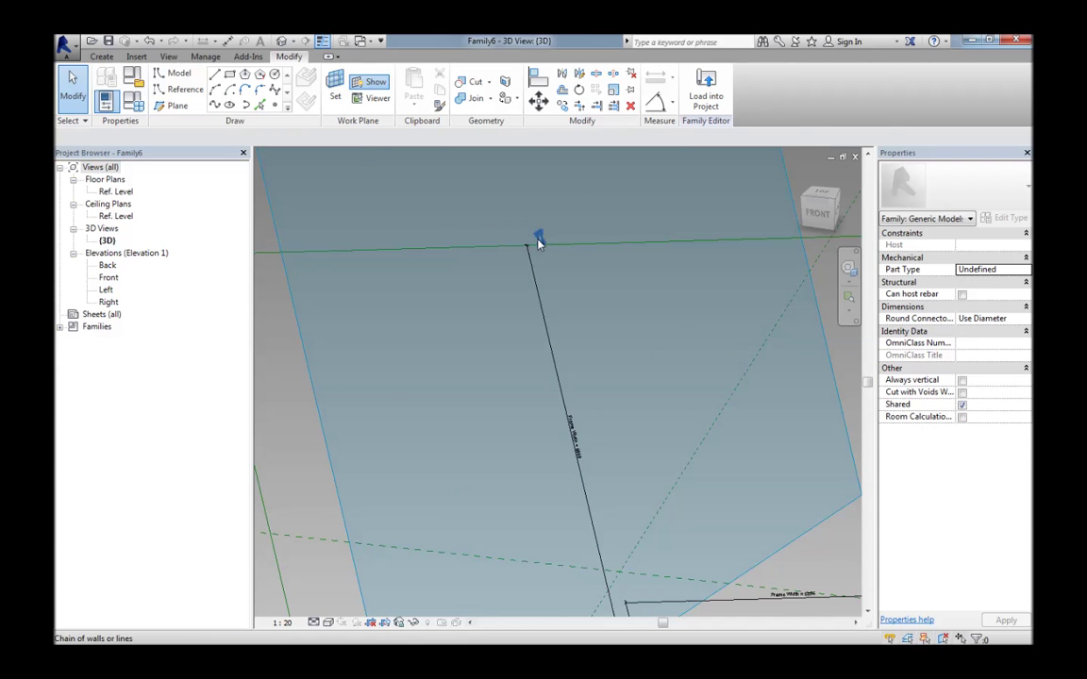
left_click(538, 243)
scroll(466, 300, "down", 3)
key("Tab")
left_click(453, 262)
scroll(509, 340, "down", 3)
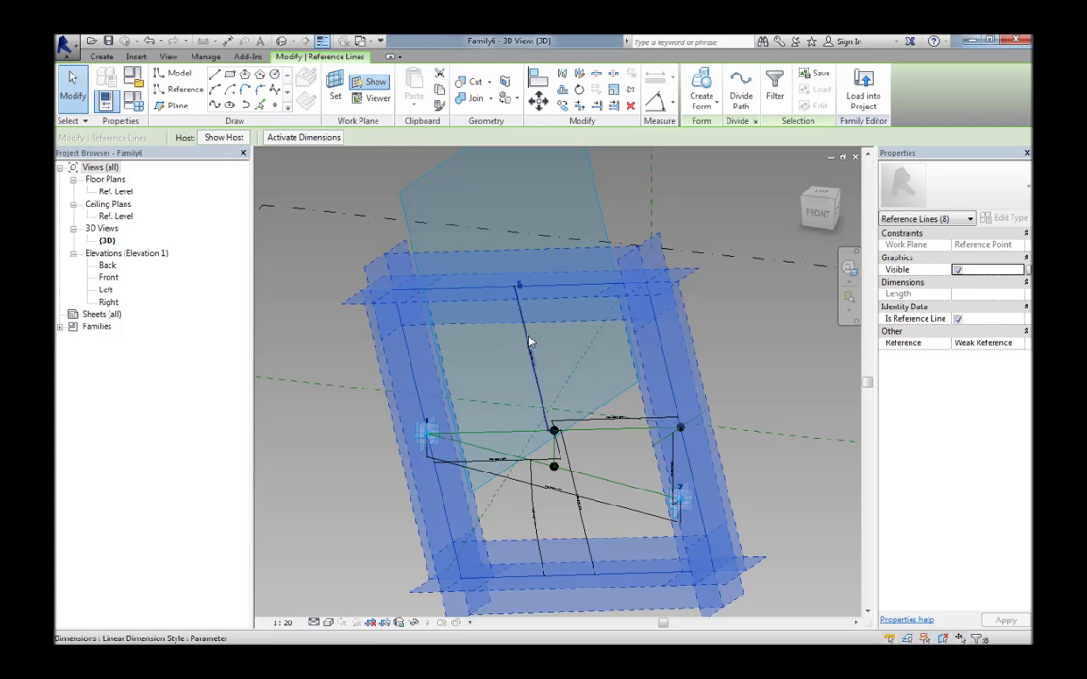
left_click(701, 87)
Move adaptive point 2 to flex the solid frame and inspect the result from several angles
middle_click_drag(714, 333, 704, 393, "shift")
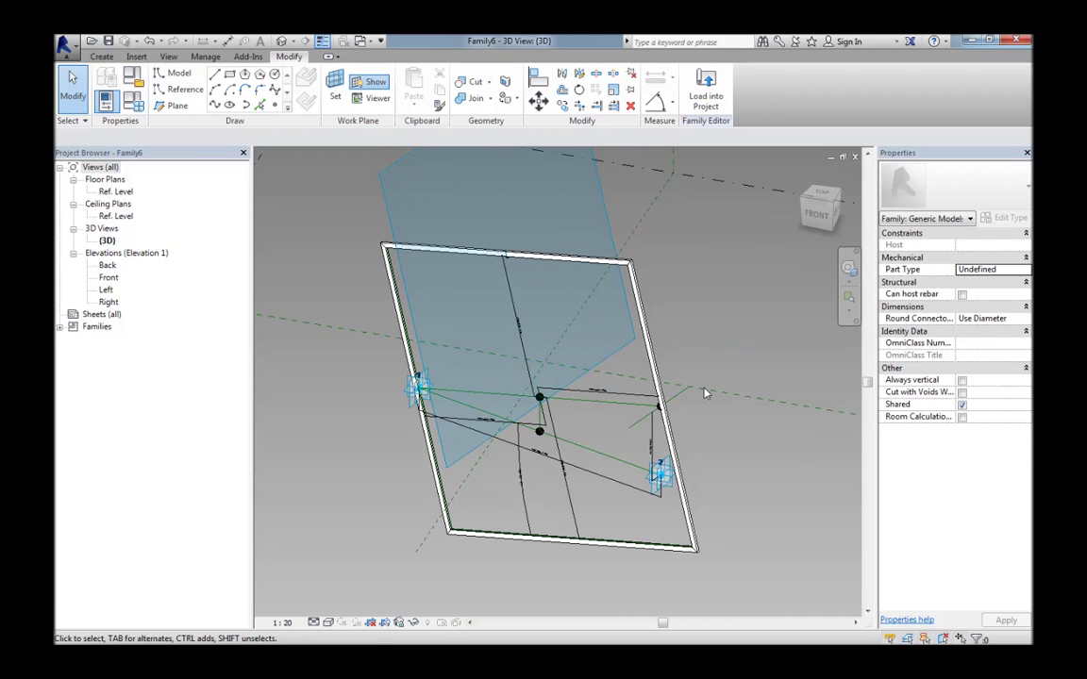
left_click(664, 480)
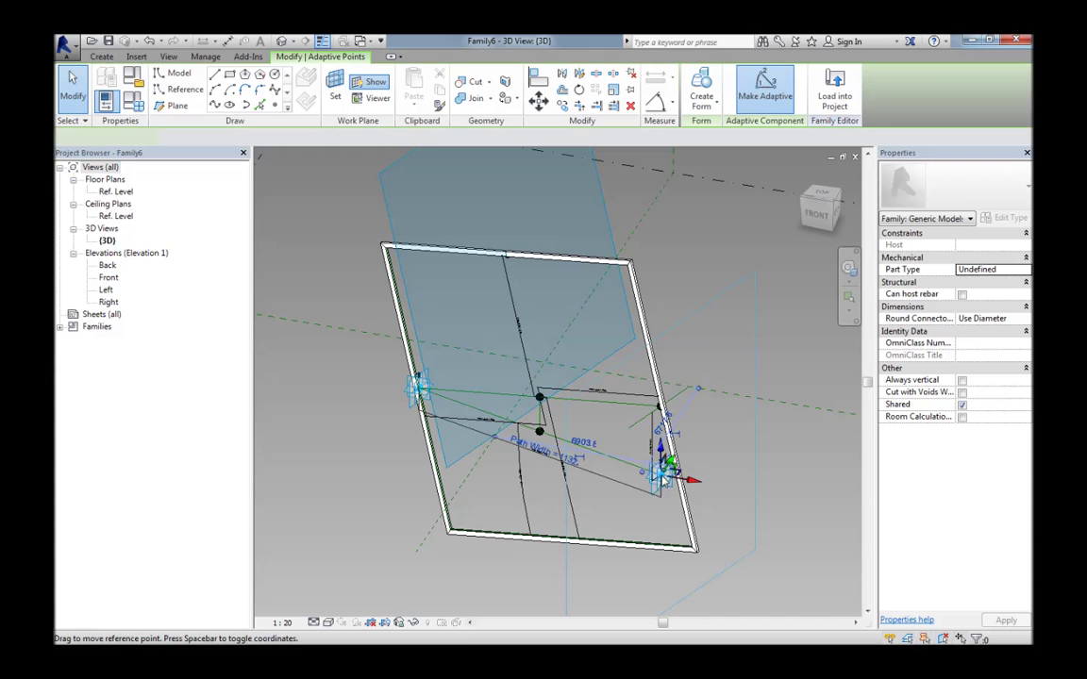
left_click_drag(651, 475, 612, 469)
mouse_move(612, 469)
middle_mouse_down("shift")
mouse_move(595, 467)
mouse_move(613, 464)
middle_mouse_up("shift")
left_click_drag(607, 449, 644, 349)
middle_click_drag(643, 349, 744, 493, "shift")
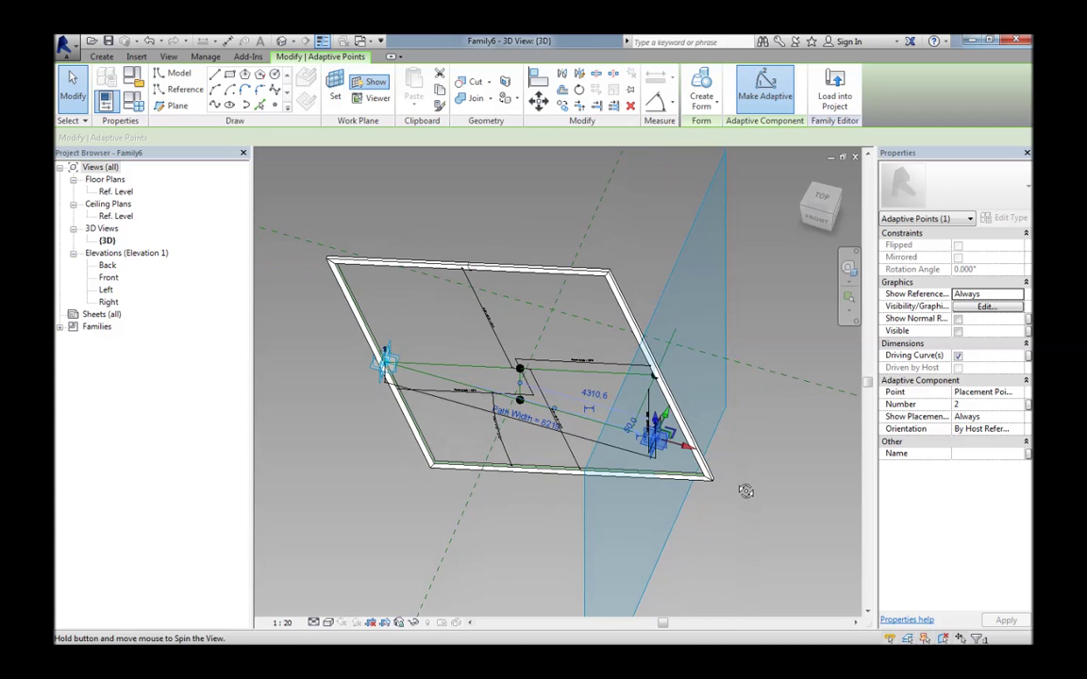
middle_click_drag(642, 454, 721, 378, "shift")
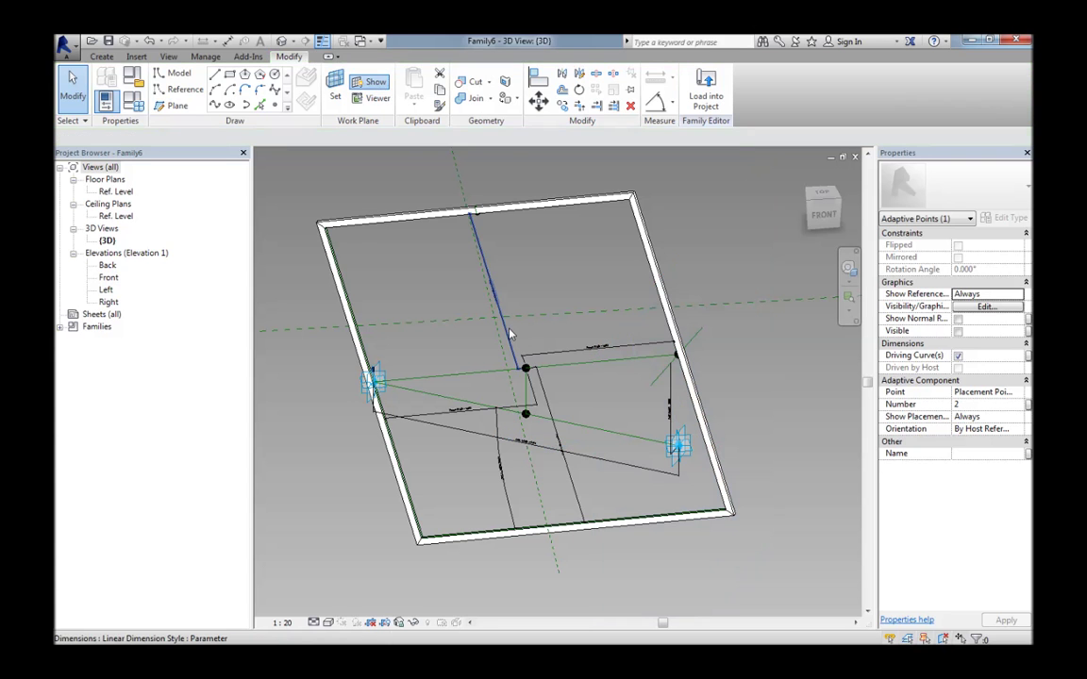
left_click(548, 297)
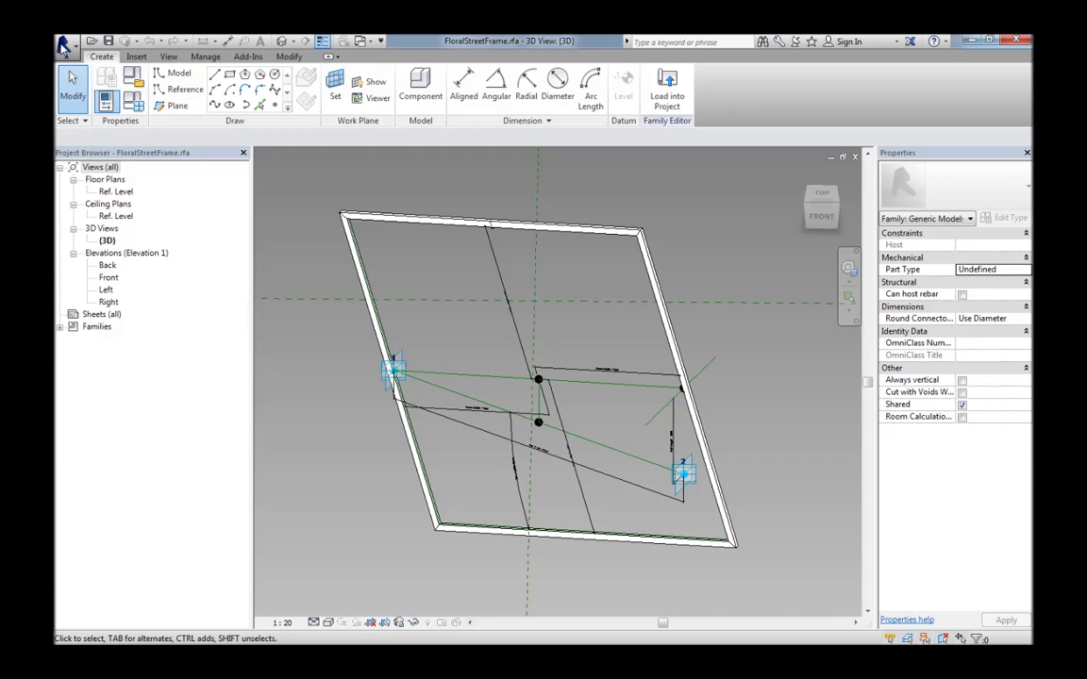
Save the family as a new file named FloralStreetGlazing
left_click(62, 48)
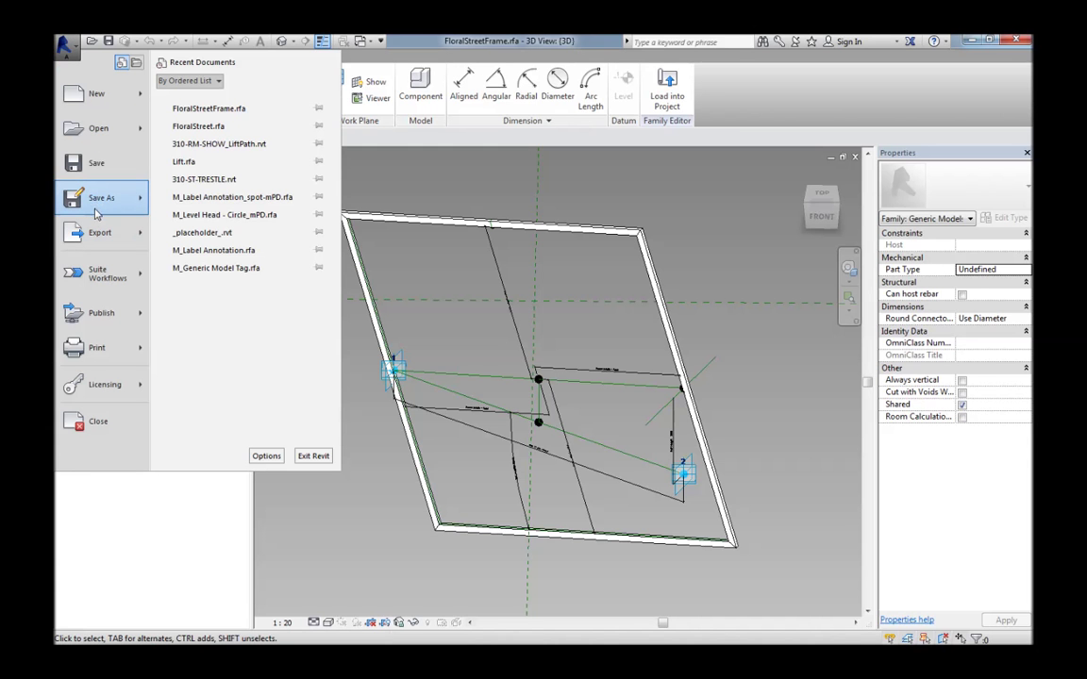
mouse_move(98, 202)
left_click(180, 149)
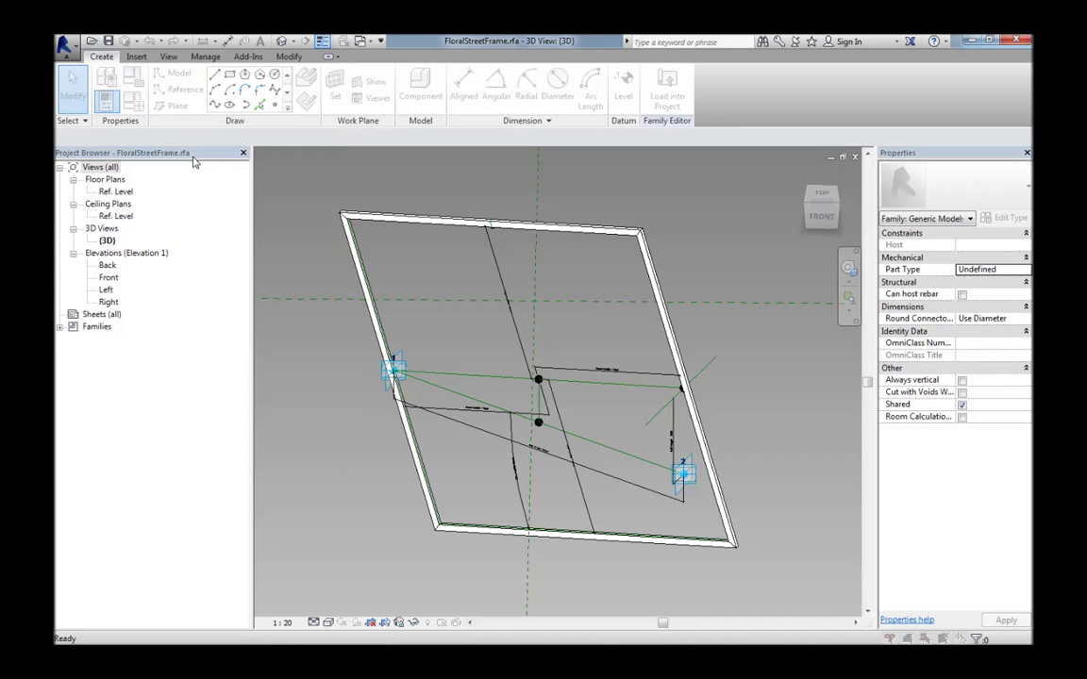
left_click(464, 450)
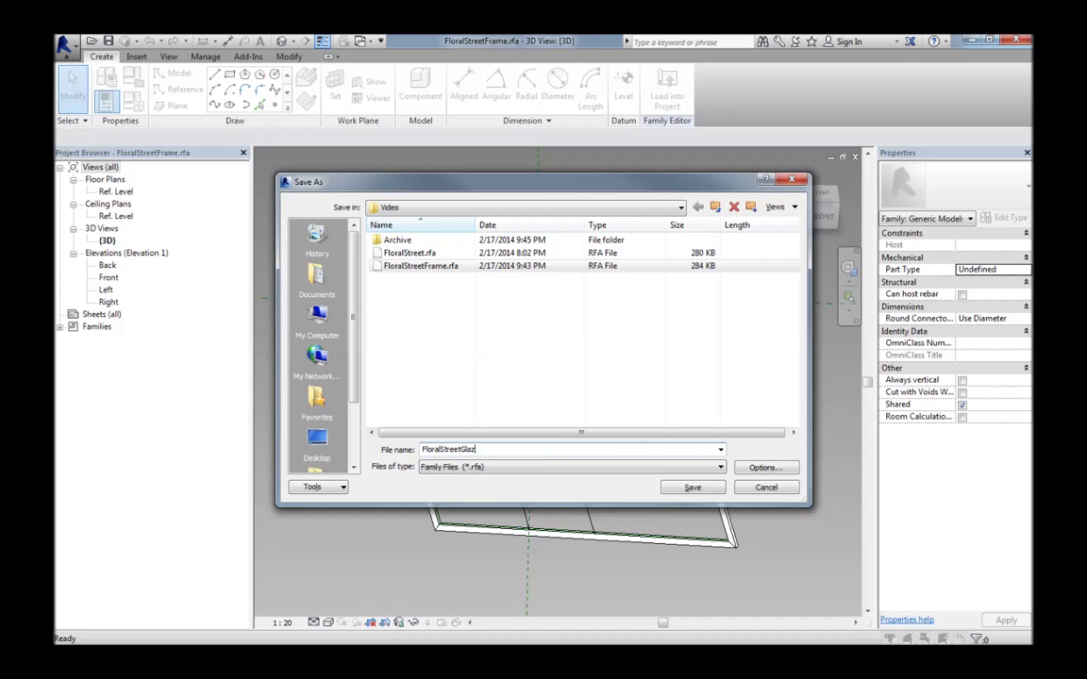
type("Glazing")
key("Return")
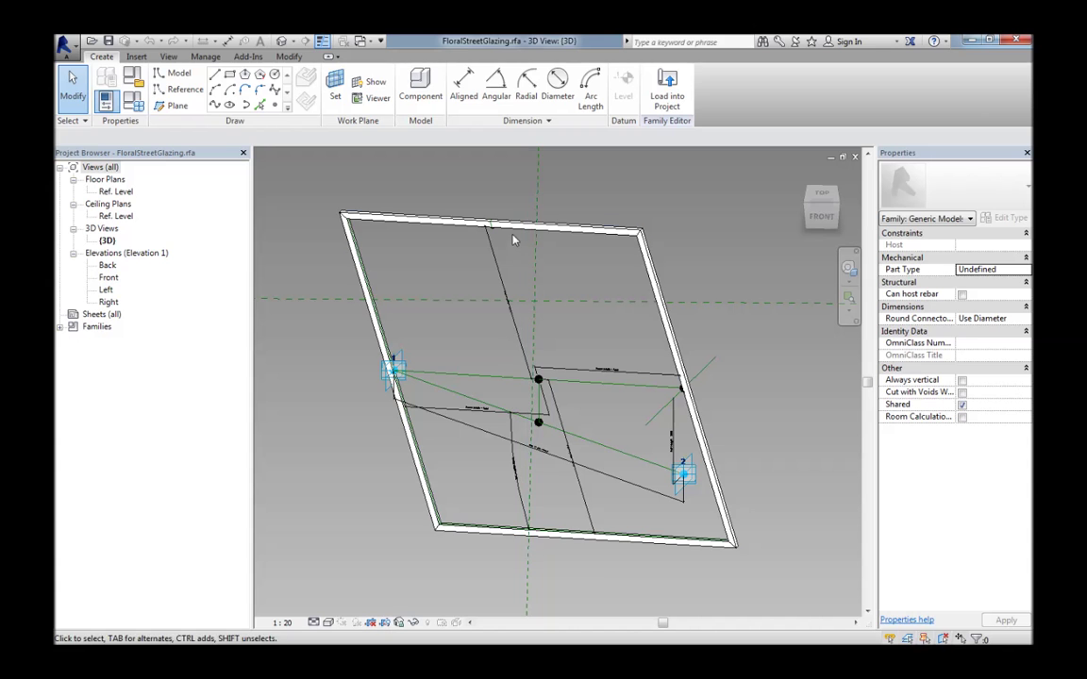
Delete the solid frame form and the leftover profile point on the upper edge of the rectangular path
left_click(511, 232)
key("Delete")
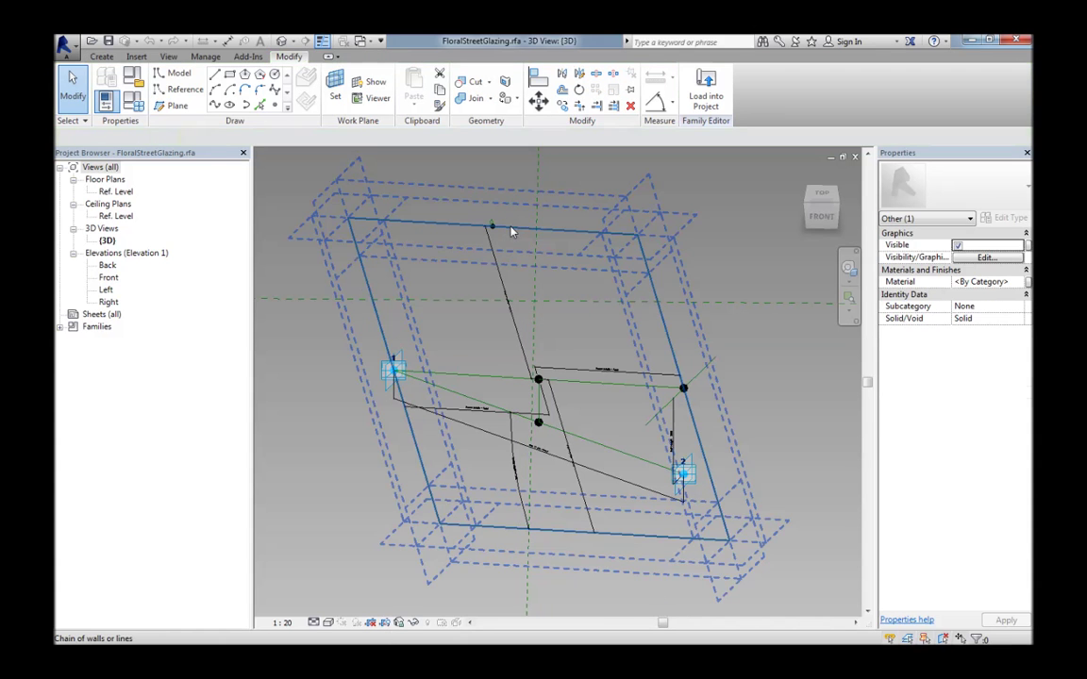
scroll(491, 227, "up", 3)
left_click(488, 221)
left_click(492, 230)
key("Escape")
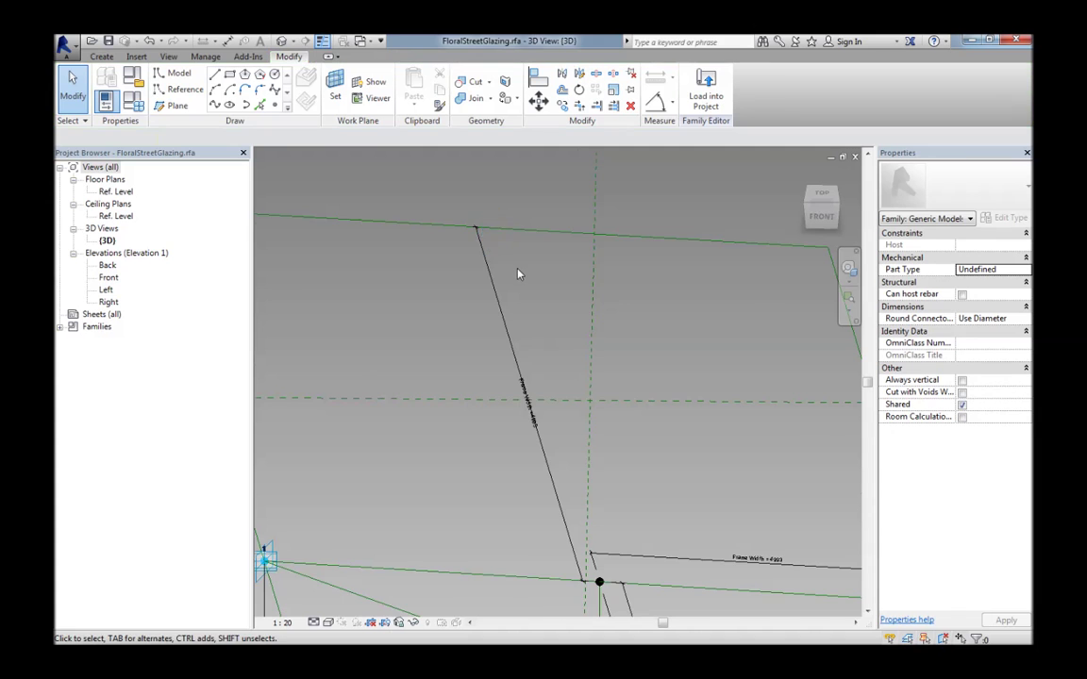
scroll(519, 277, "down", 3)
middle_click_drag(535, 315, 534, 307)
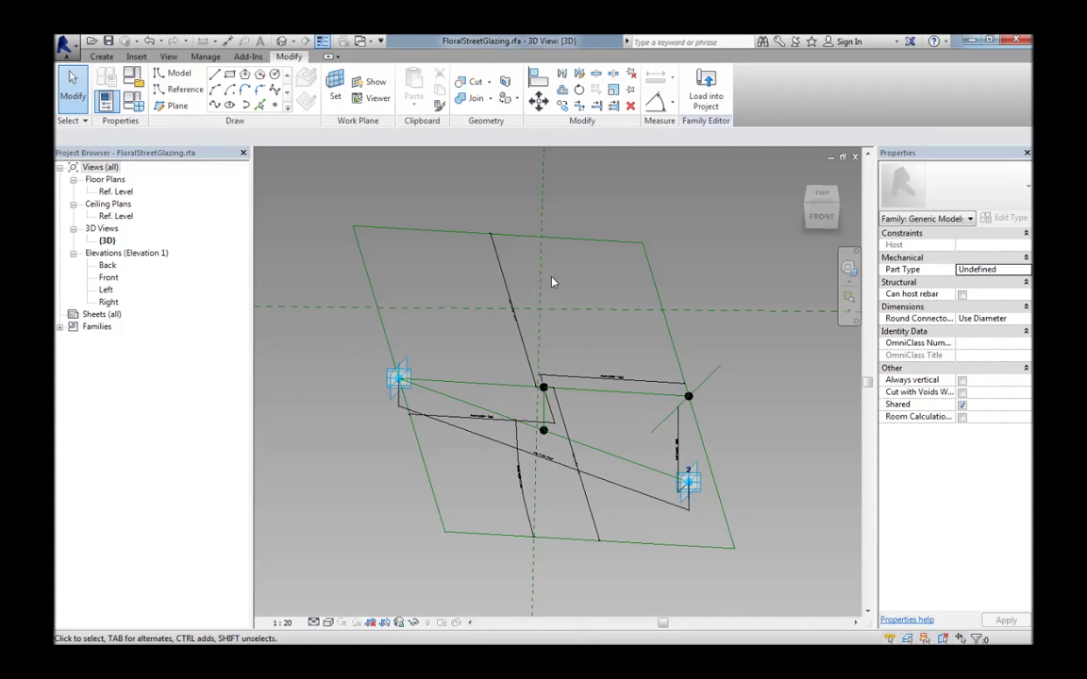
In plan, move adaptive point 2 so that it lies horizontally in line with adaptive point 1
left_click(689, 481)
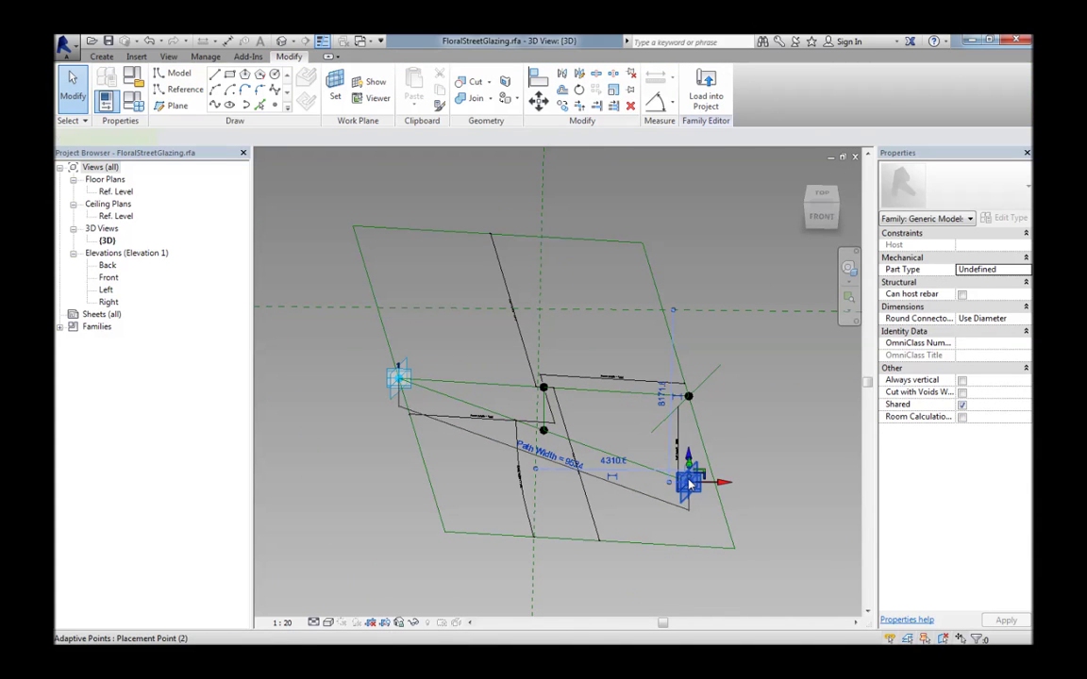
left_click(822, 196)
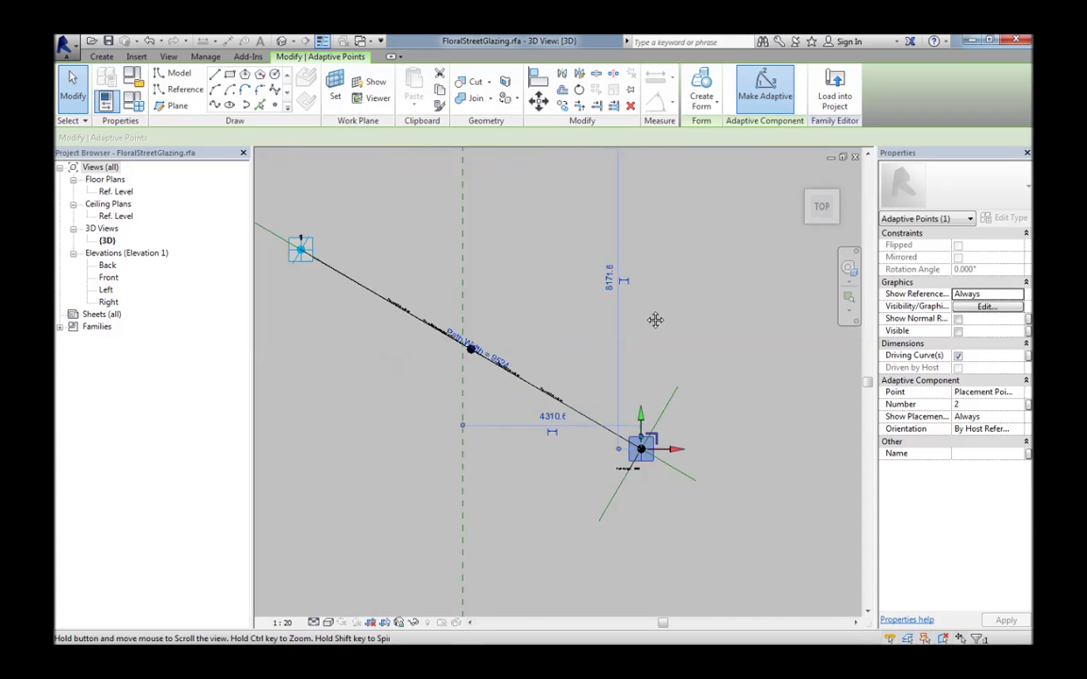
left_click_drag(687, 444, 687, 288)
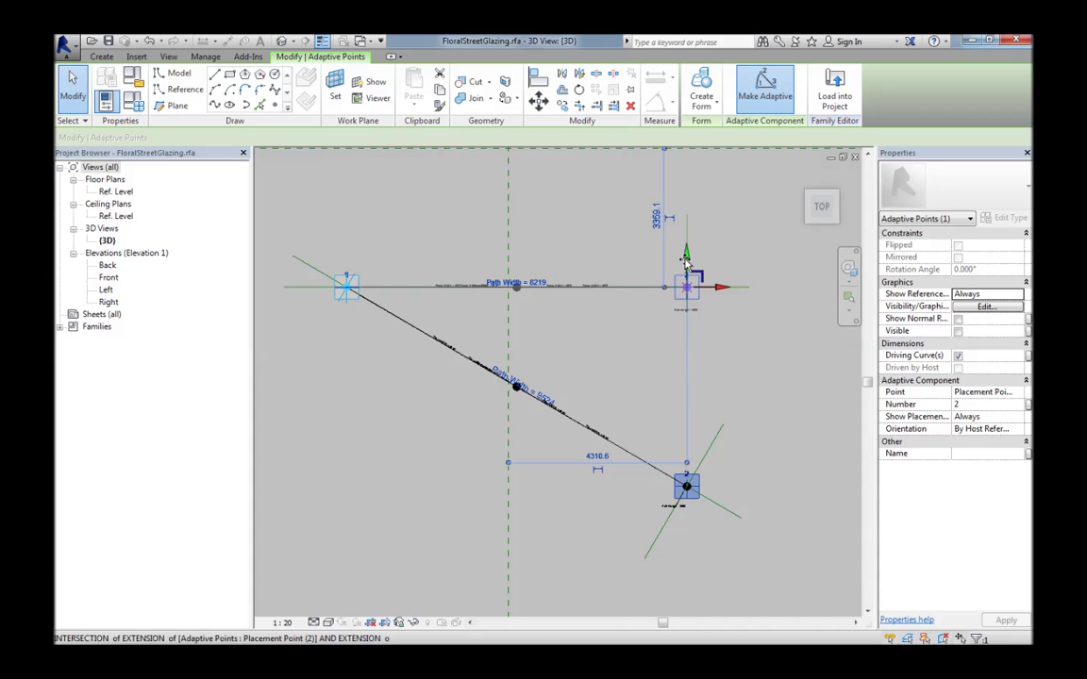
scroll(573, 366, "down", 2)
scroll(578, 378, "down", 2)
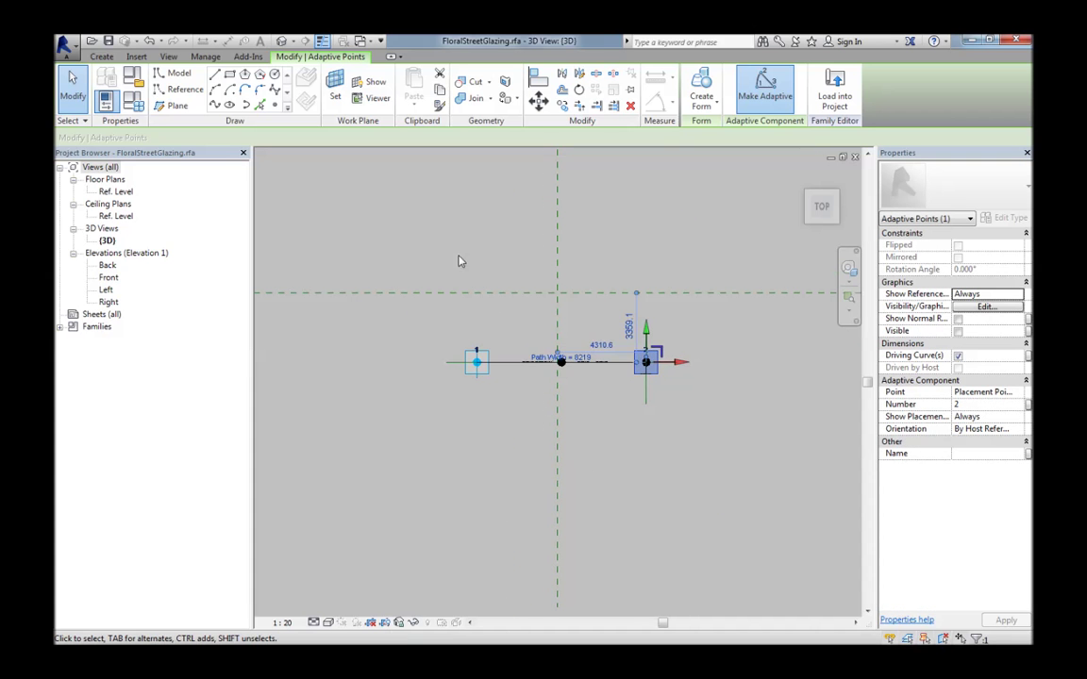
Copy the whole adaptive rig straight up to the other side of the horizontal reference plane
left_click_drag(349, 240, 767, 473)
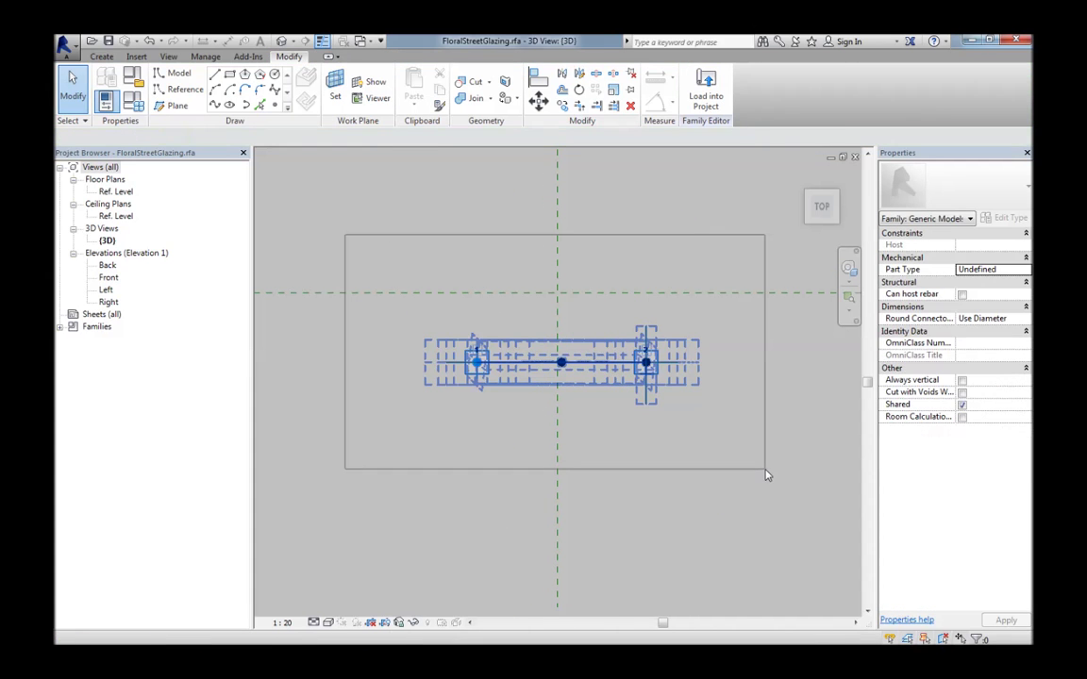
left_click(539, 102)
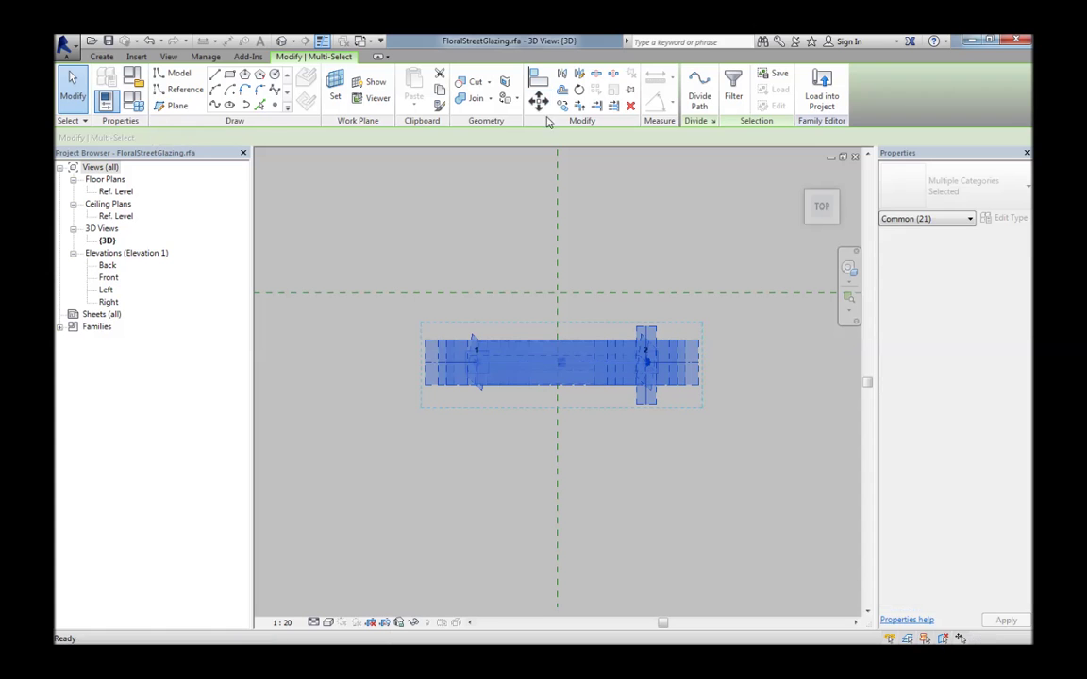
left_click(163, 137)
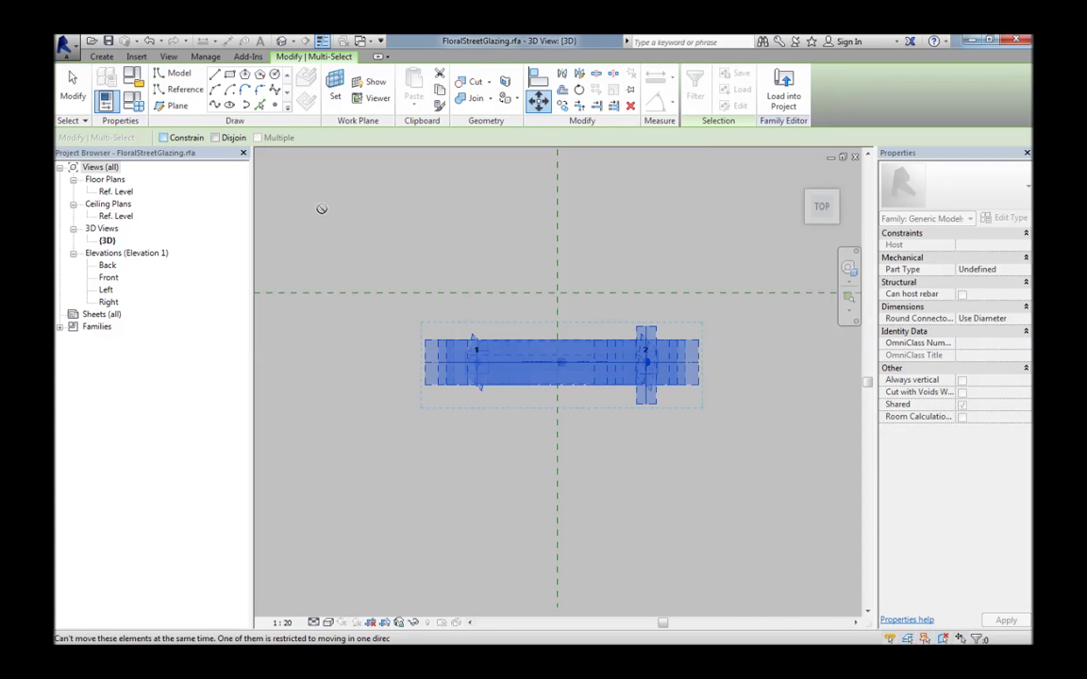
left_click(560, 360)
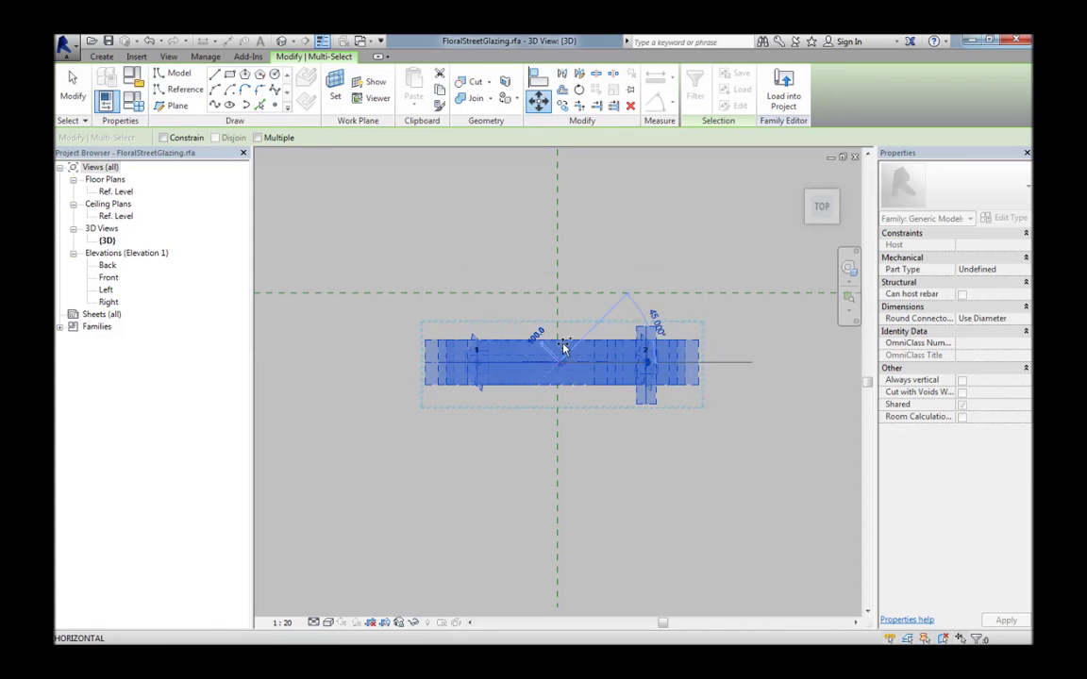
left_click(561, 226)
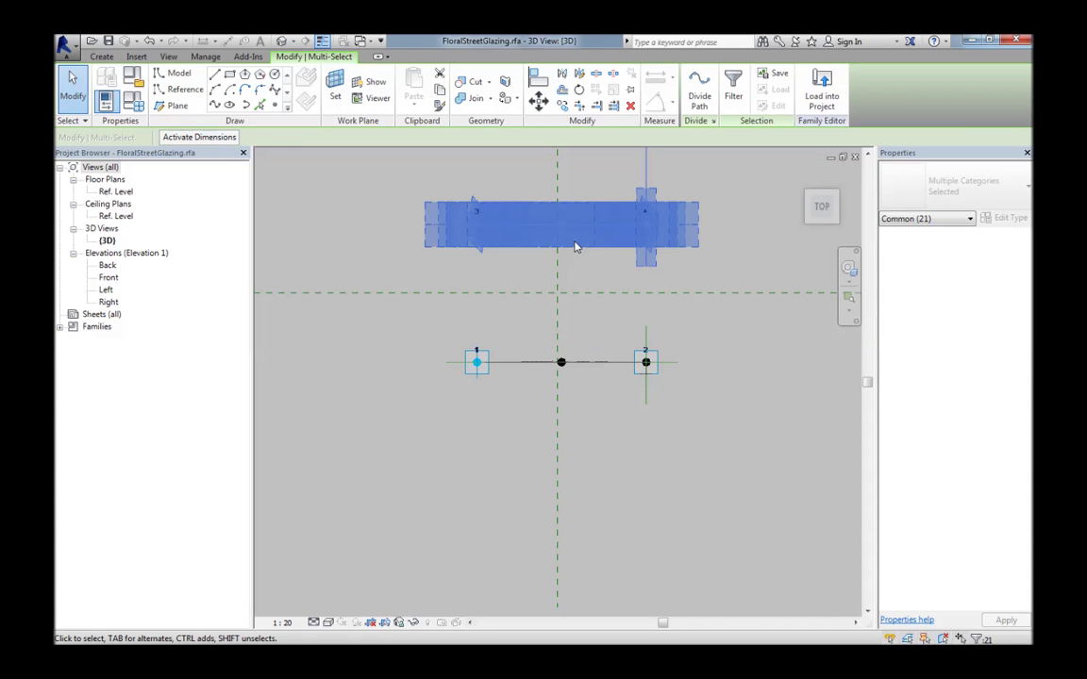
left_click(609, 284)
Move the copied rig's Path Height dimension line closer to adaptive point 4
middle_click_drag(650, 333, 578, 432, "shift")
scroll(582, 430, "up", 2)
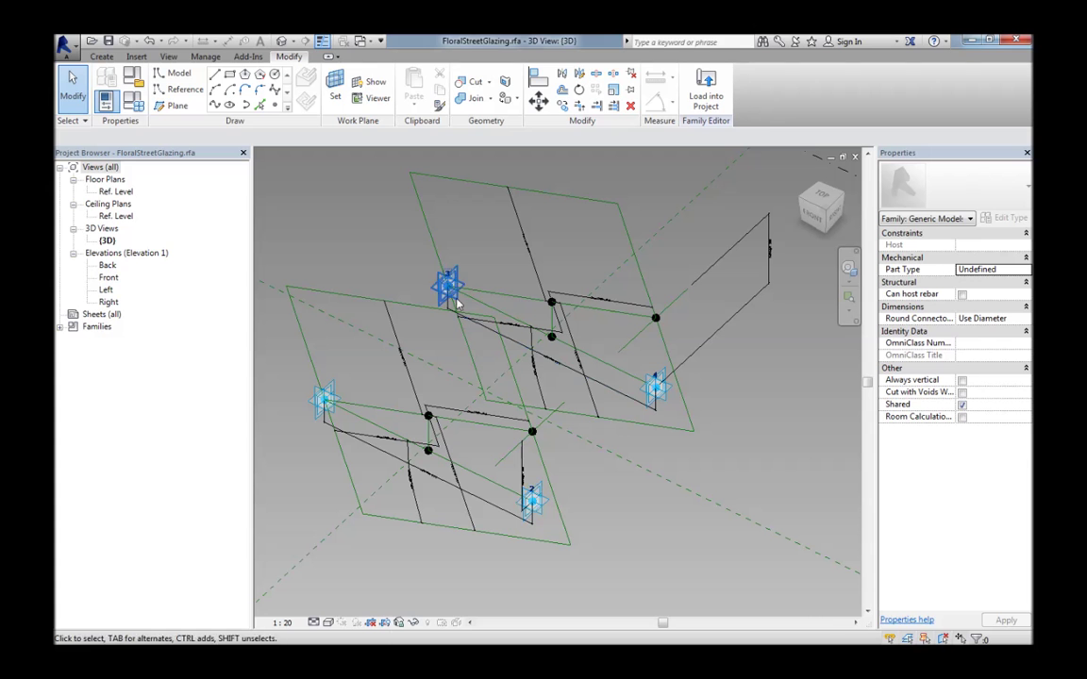
middle_click_drag(652, 452, 640, 437, "shift")
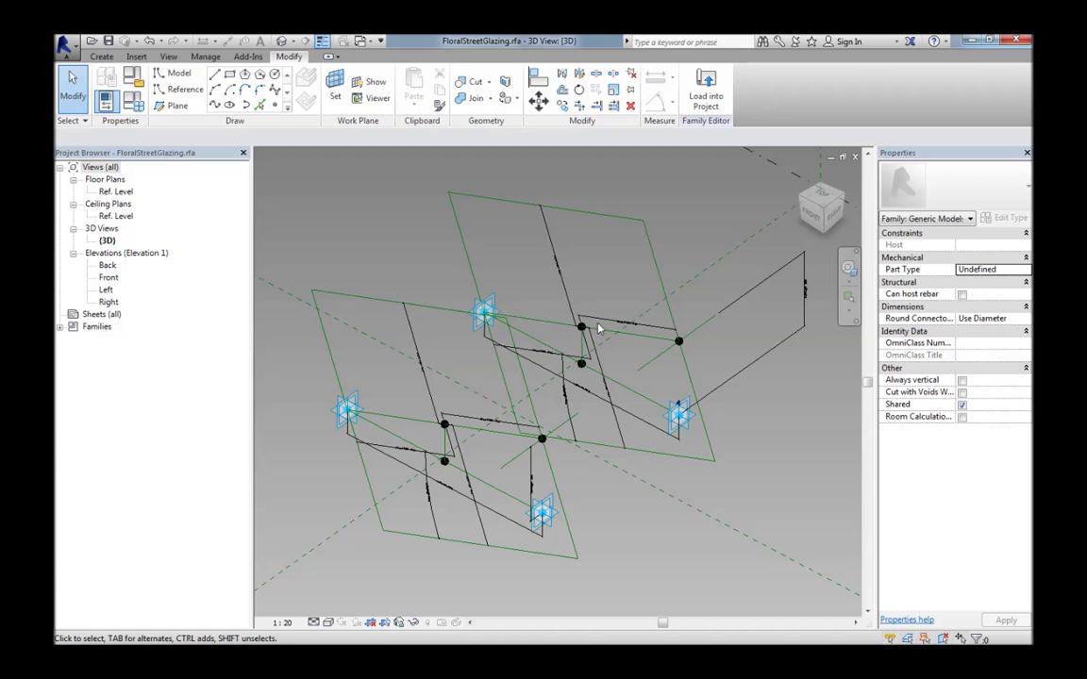
middle_click_drag(791, 315, 723, 323)
scroll(724, 323, "up", 3)
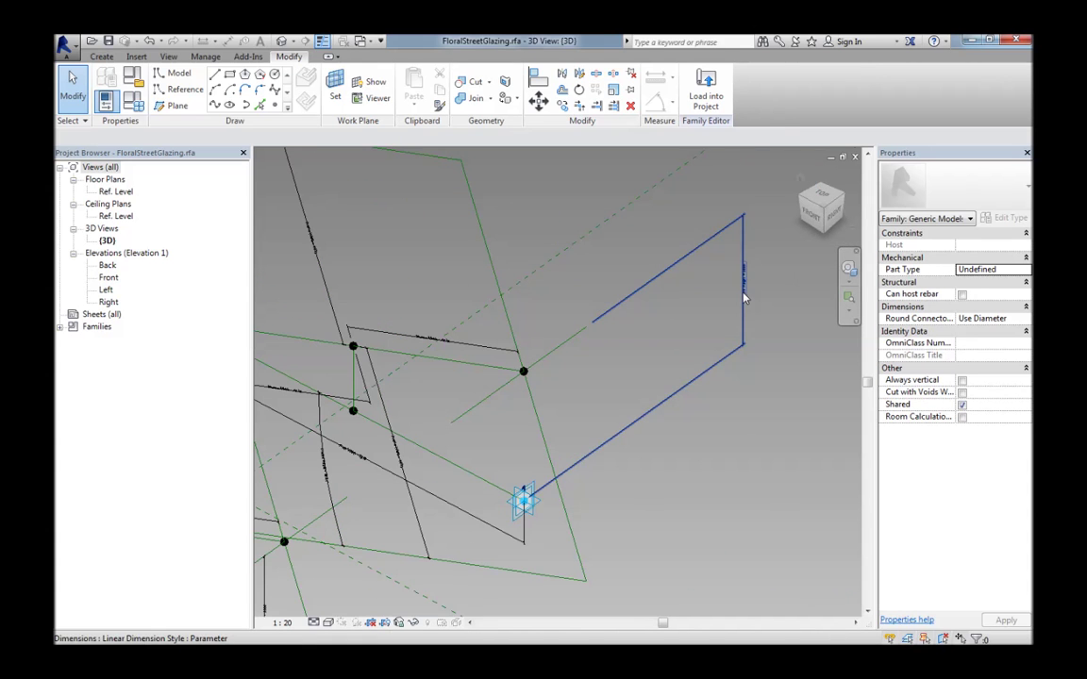
left_click(744, 309)
left_click(738, 279)
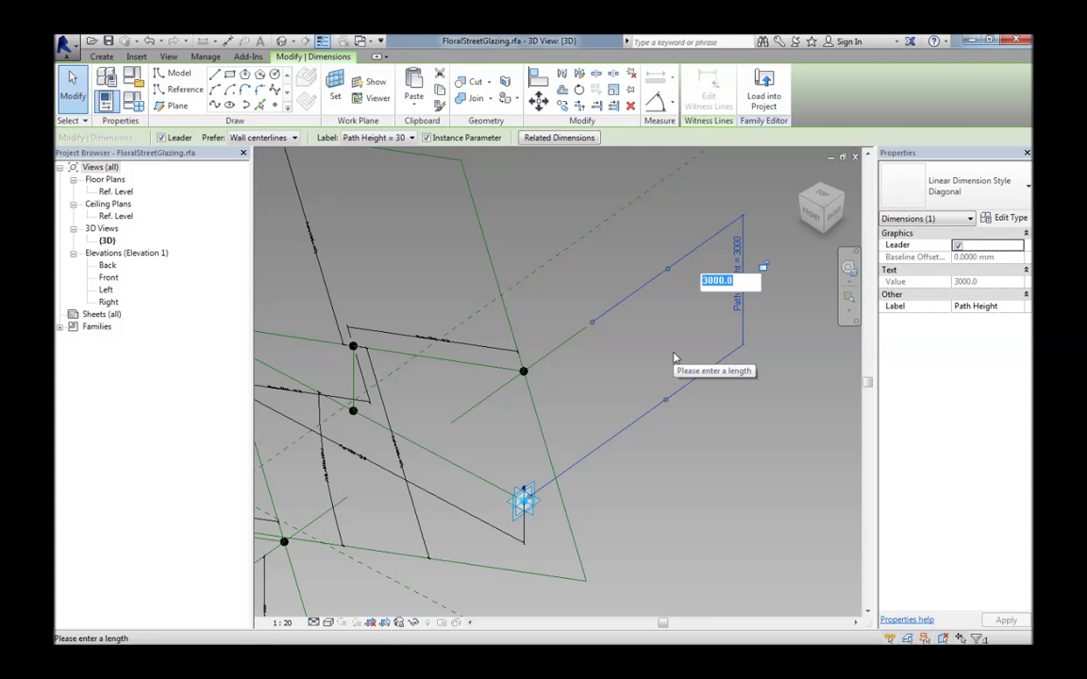
key("Escape")
left_click_drag(741, 319, 563, 400)
middle_click_drag(638, 468, 723, 457)
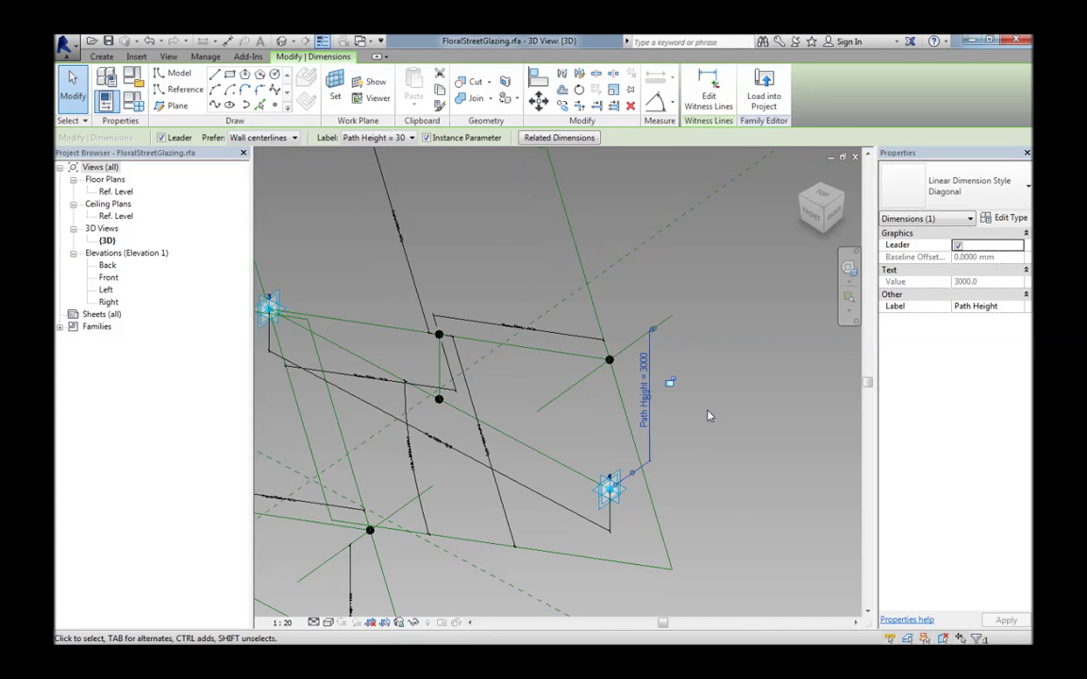
Label the copied rig's height dimension with a new instance parameter named Path Height 2
left_click(404, 139)
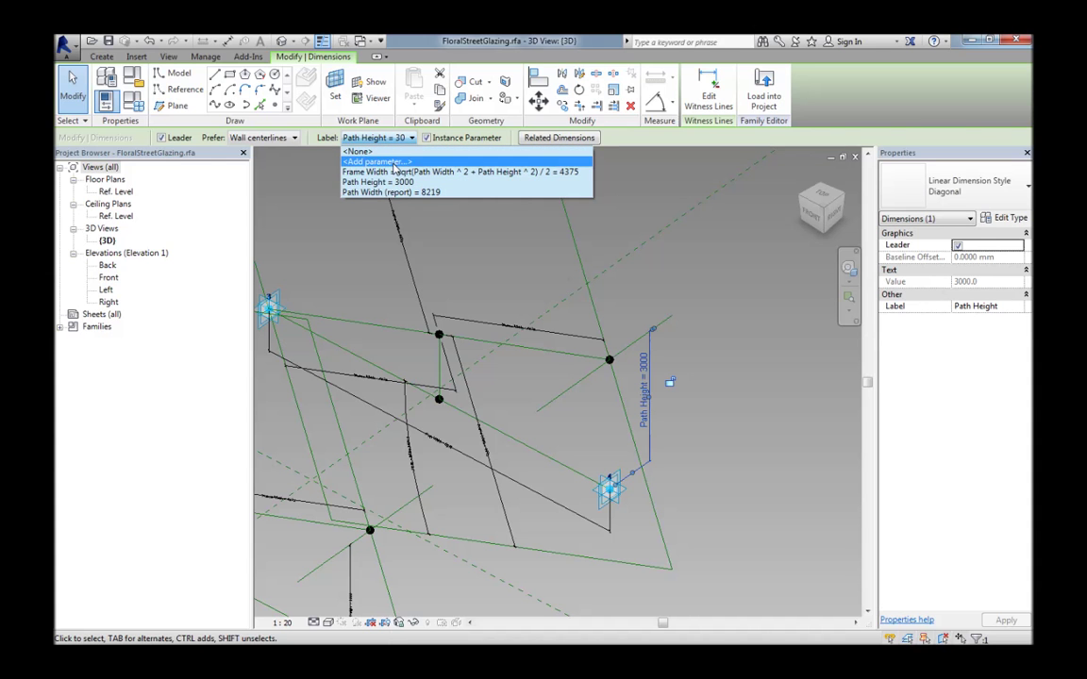
left_click(394, 163)
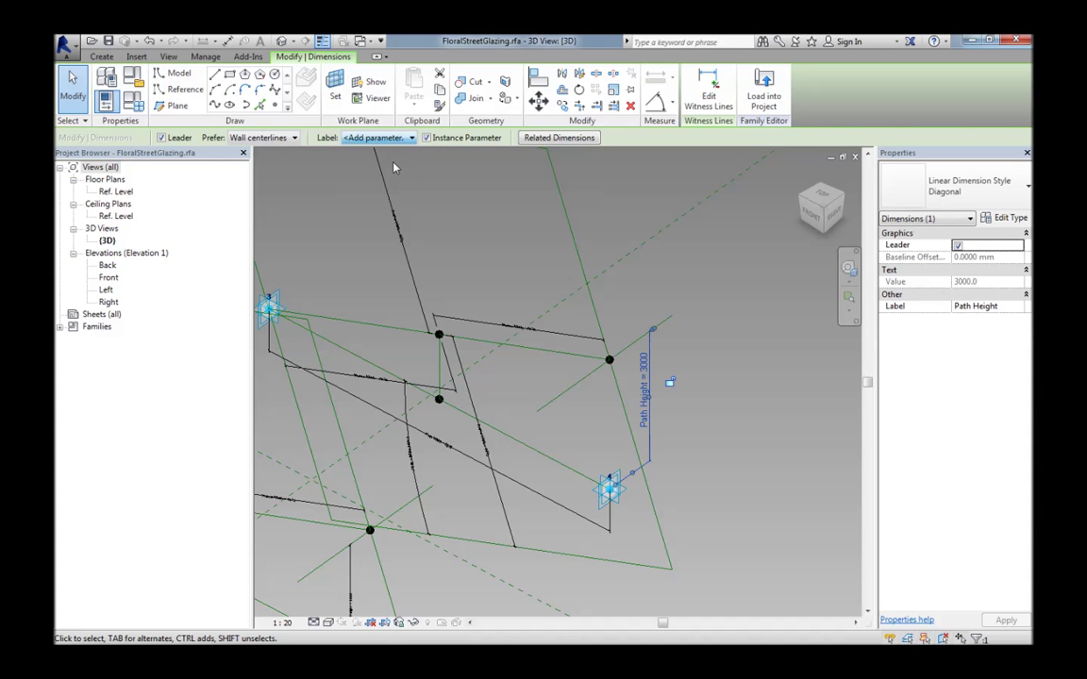
type("Path Height 2")
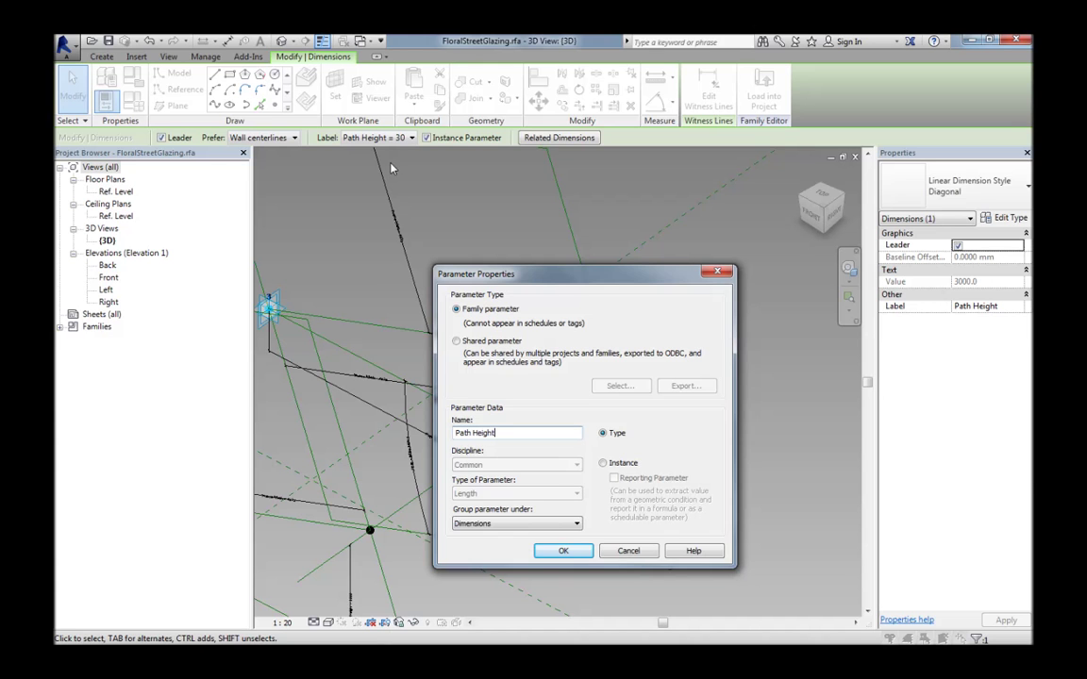
left_click(604, 463)
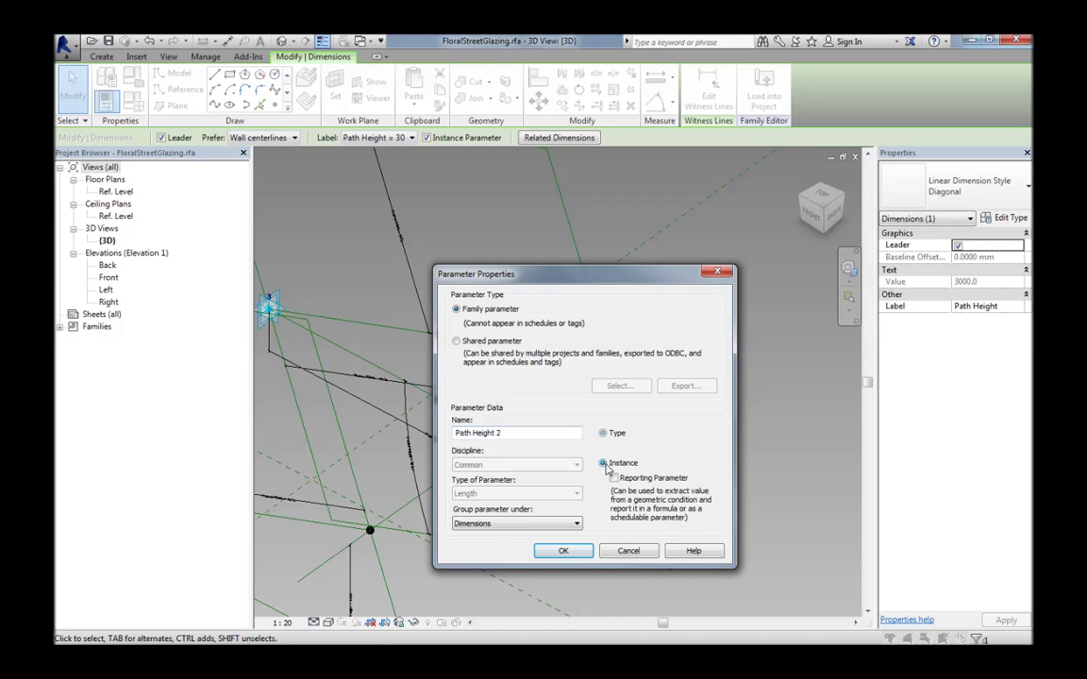
left_click(565, 552)
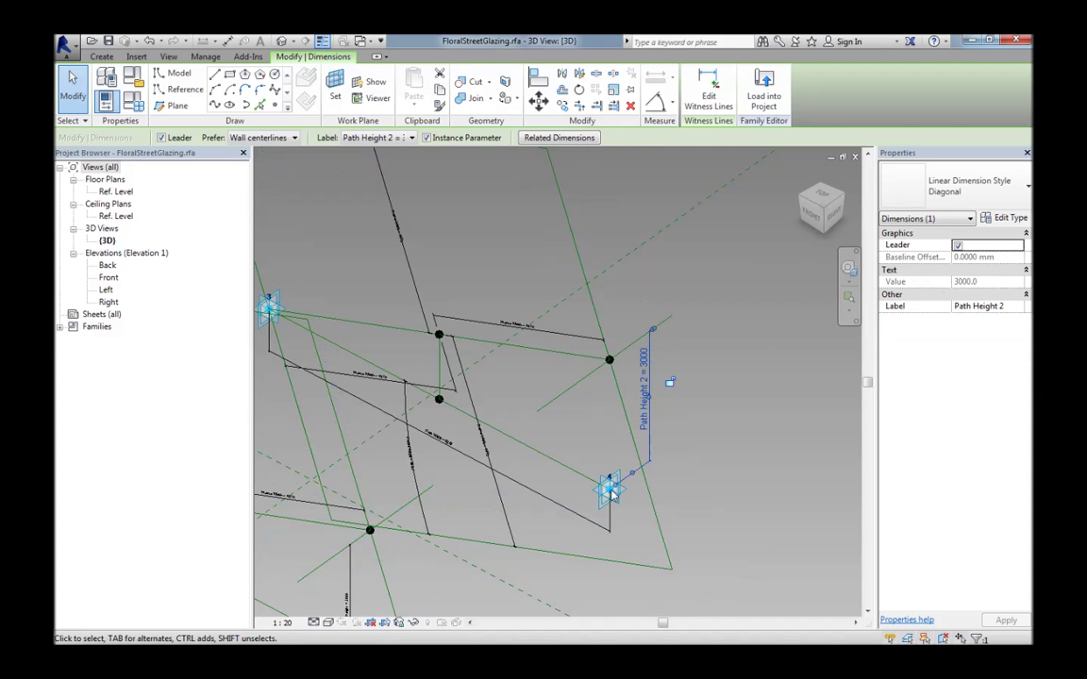
Label the dimension between adaptive points 3 and 4 with a new instance reporting parameter named Path Width 2
middle_click_drag(718, 463, 744, 463, "shift")
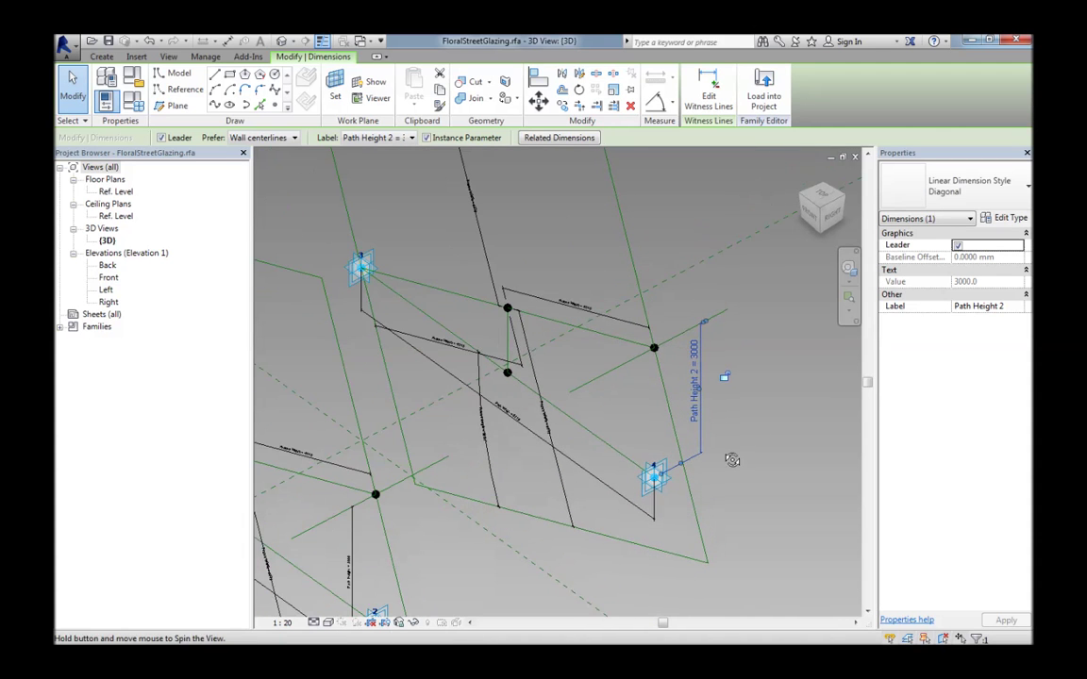
left_click(531, 427)
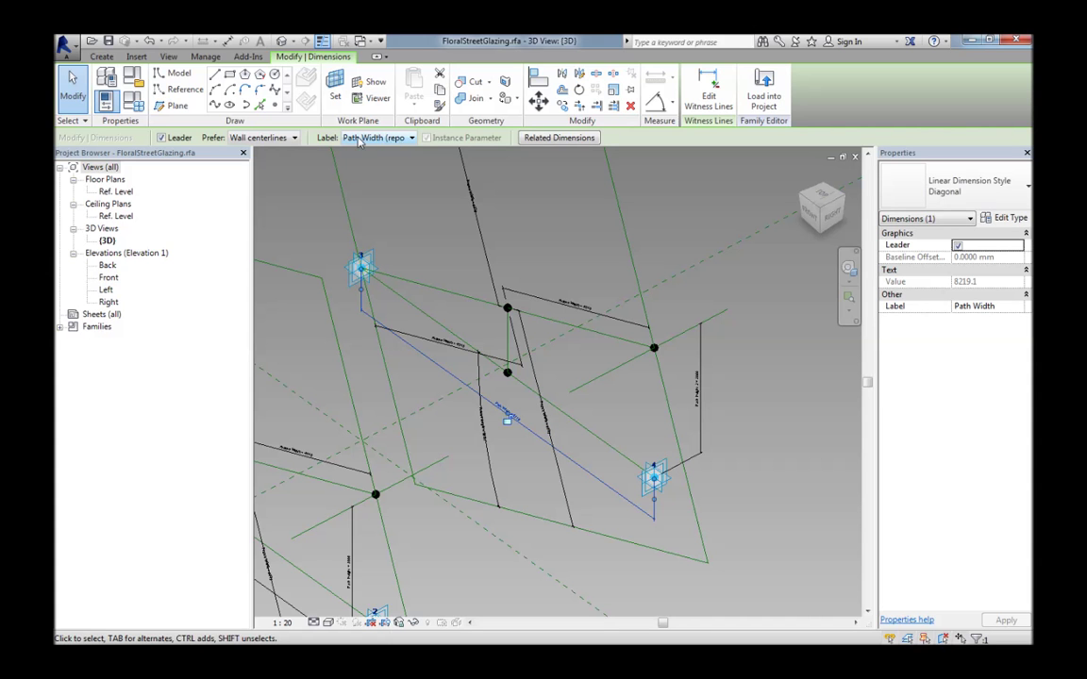
left_click(359, 139)
left_click(367, 165)
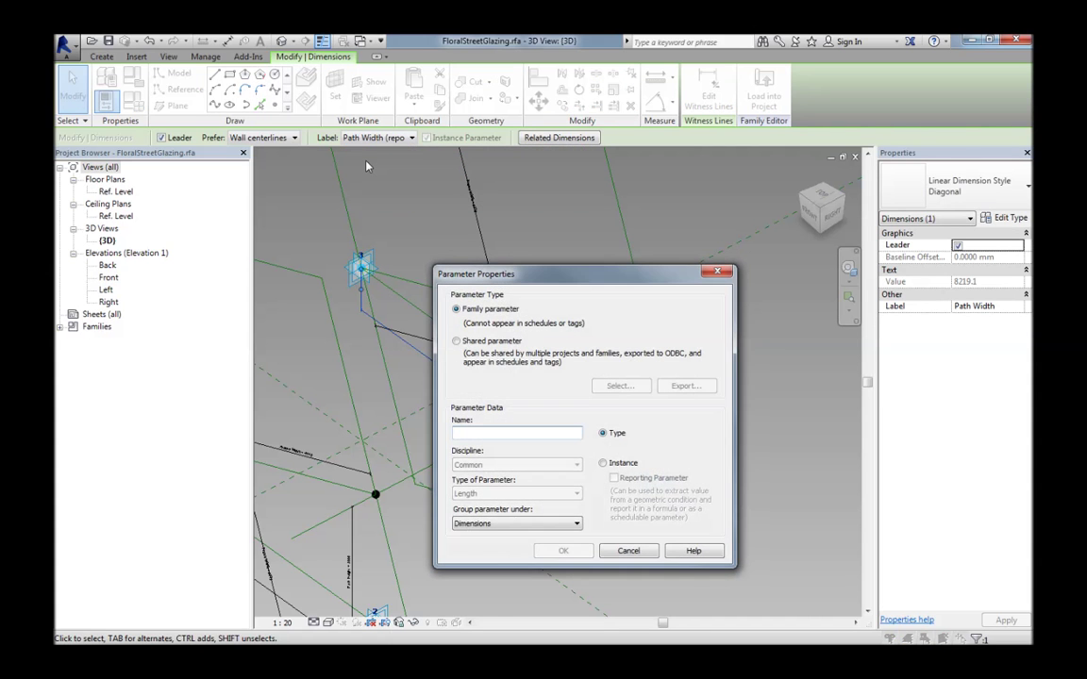
type("Path ")
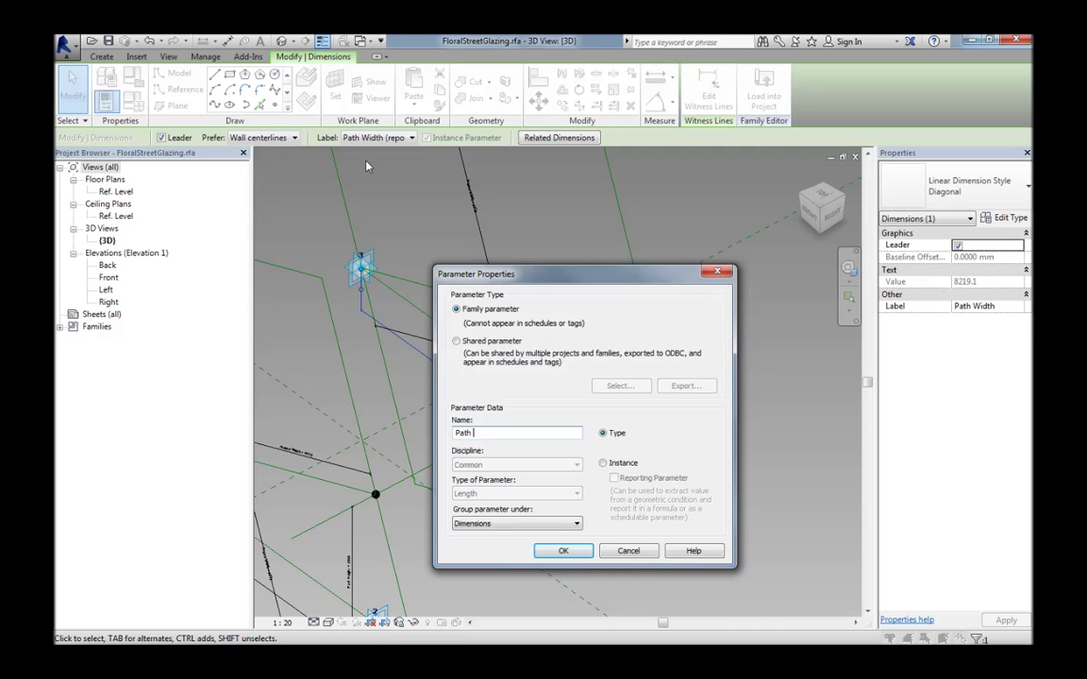
type("Width 2")
left_click(607, 465)
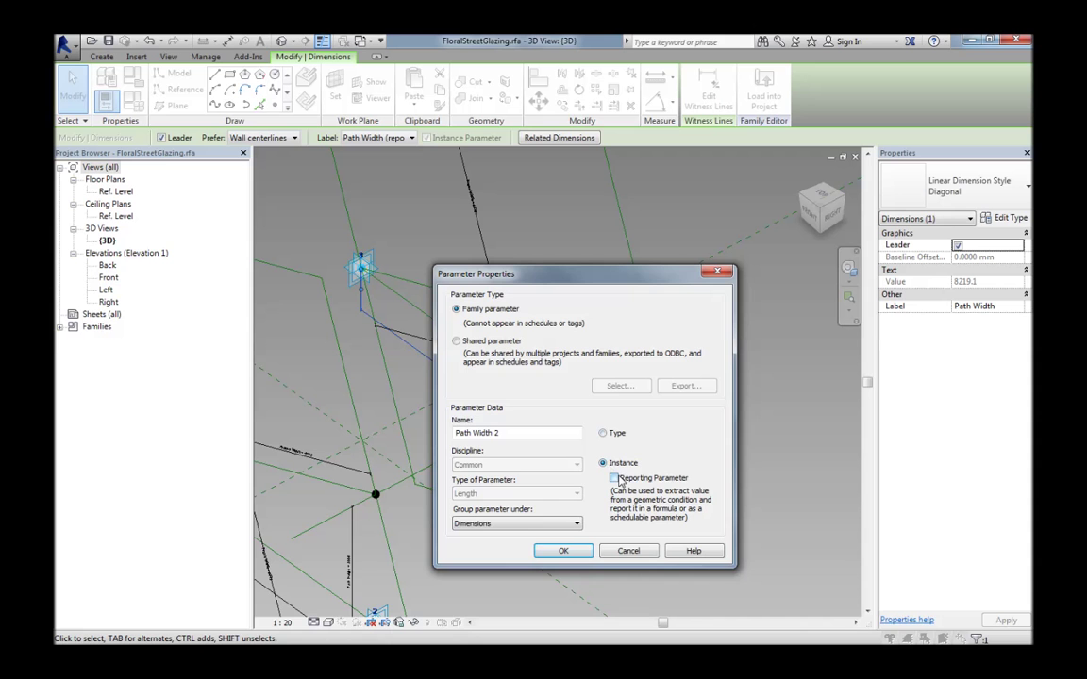
left_click(564, 550)
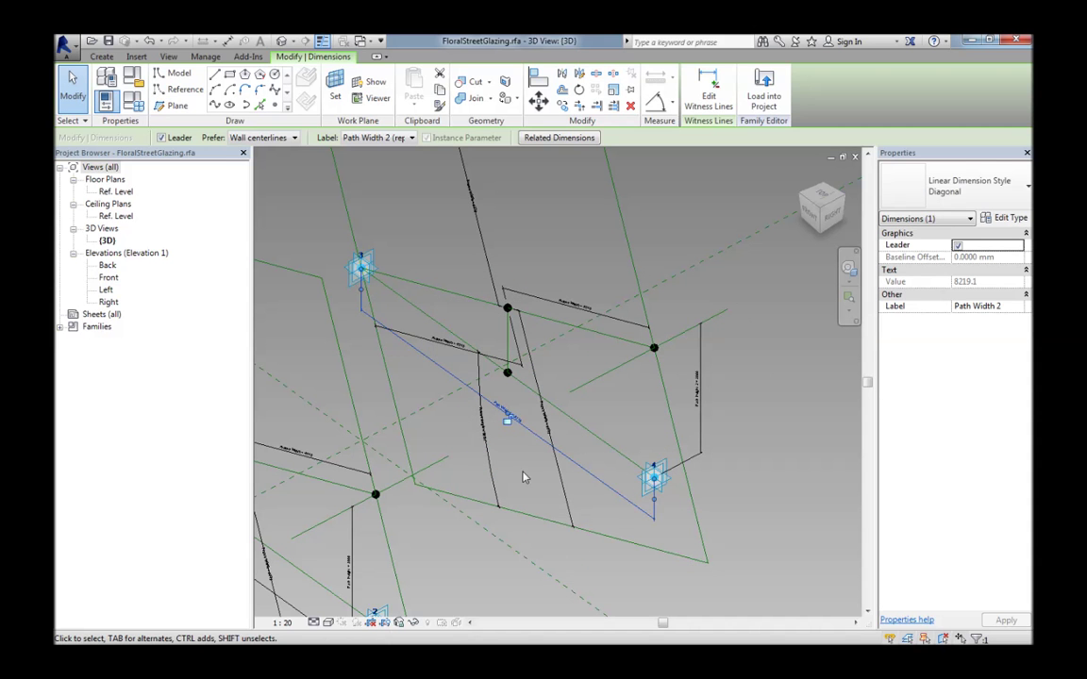
left_click(524, 469)
Label the copied rig's four Frame Width dimensions with a new instance parameter named Frame Width 2
middle_click_drag(527, 472, 547, 505)
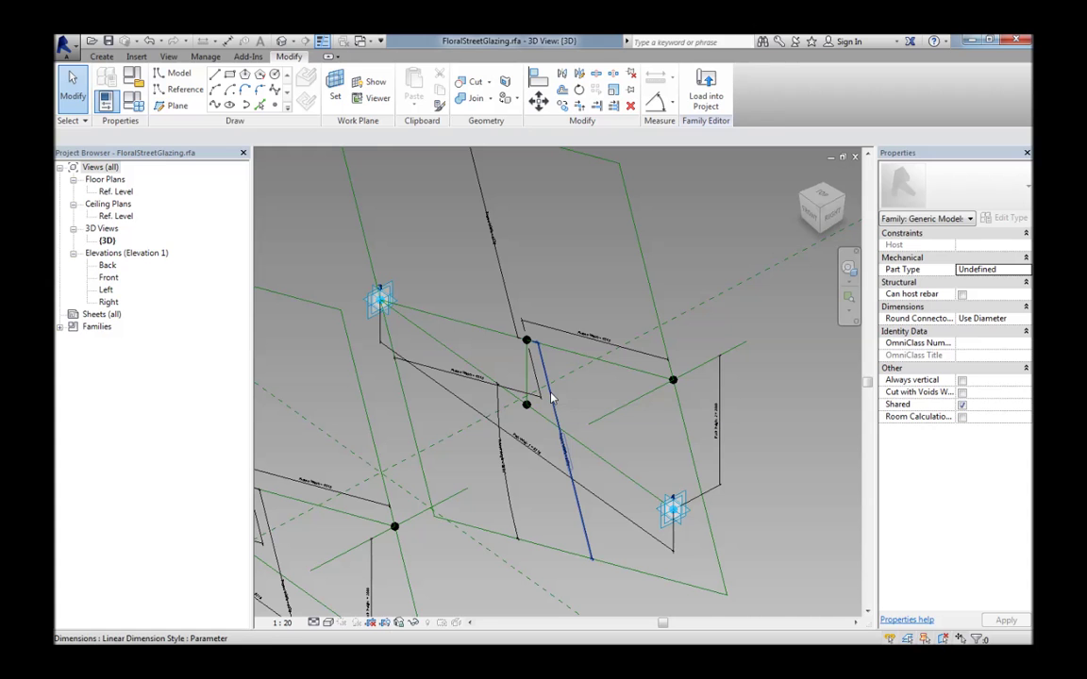
left_click(573, 338)
left_click(509, 306, "ctrl")
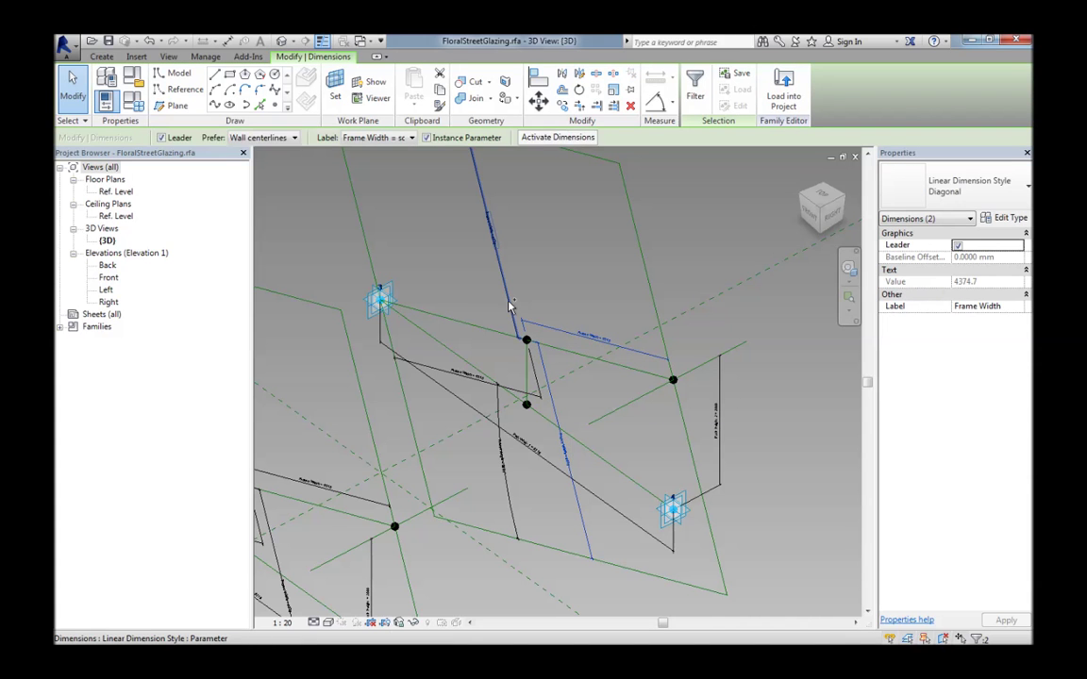
left_click(478, 386, "ctrl")
left_click(478, 386, "ctrl")
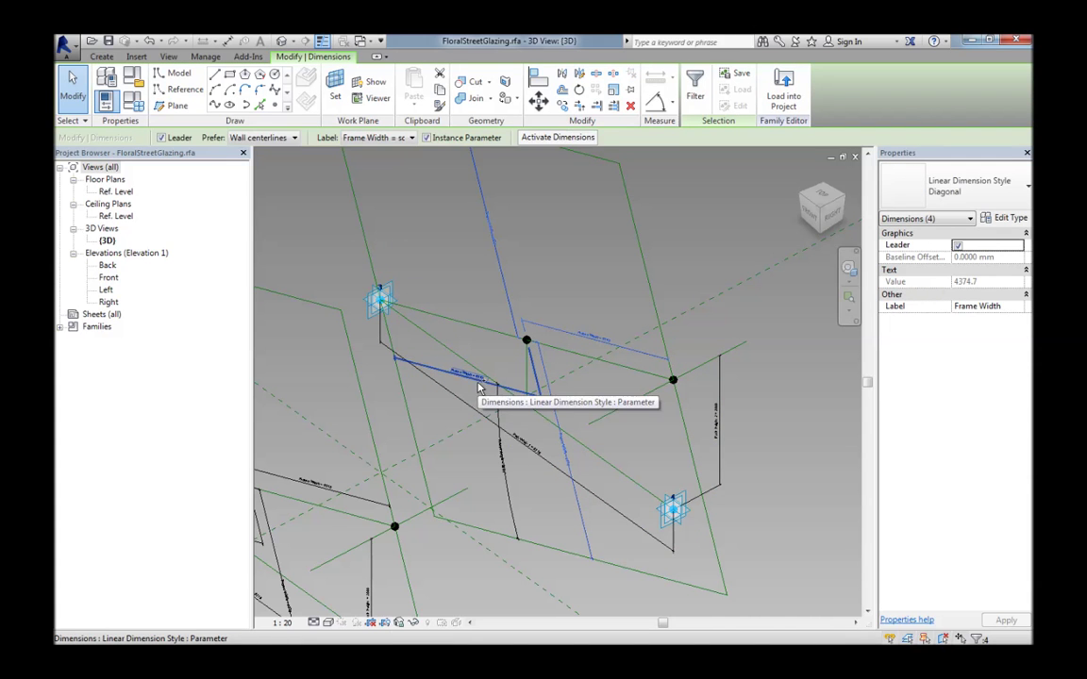
scroll(551, 224, "down", 4)
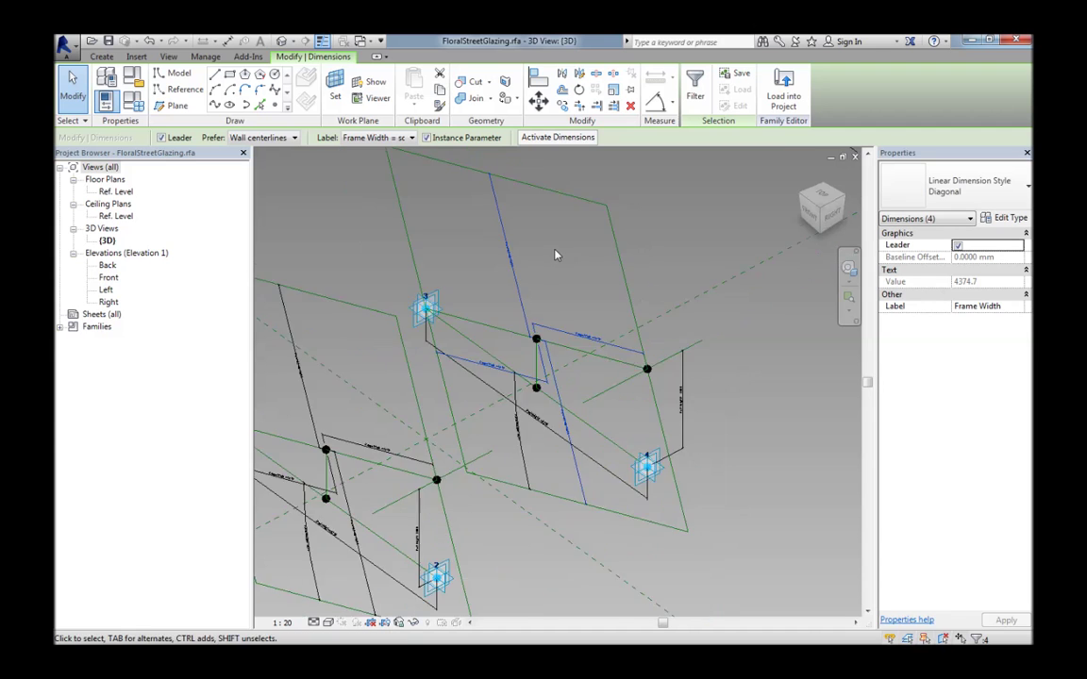
left_click(387, 137)
left_click(385, 160)
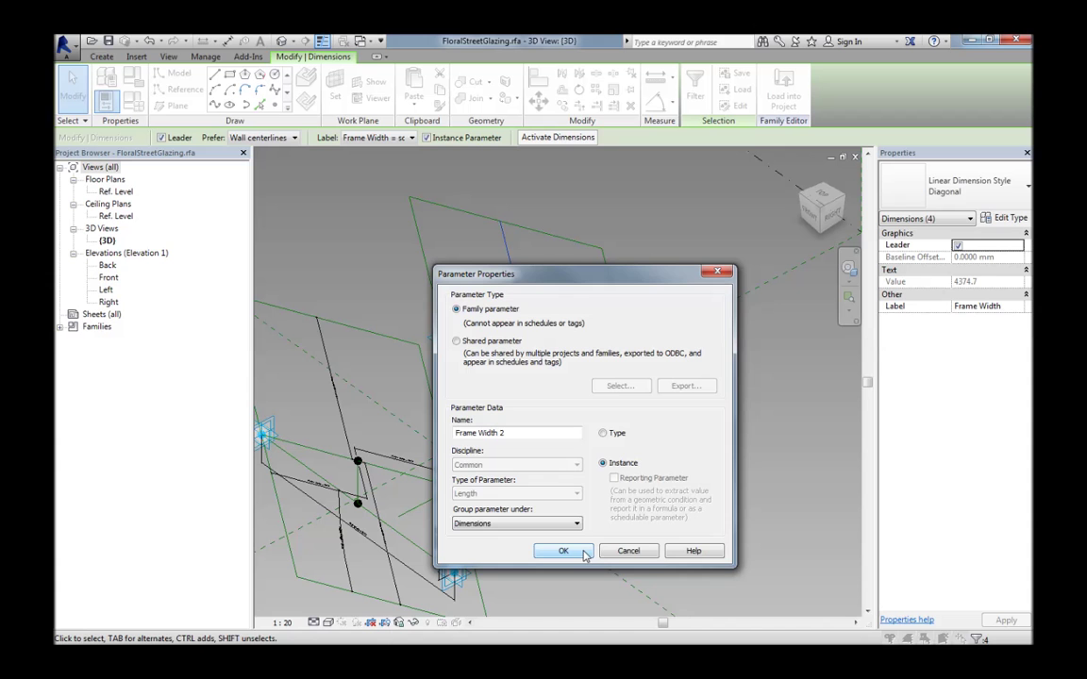
left_click(584, 555)
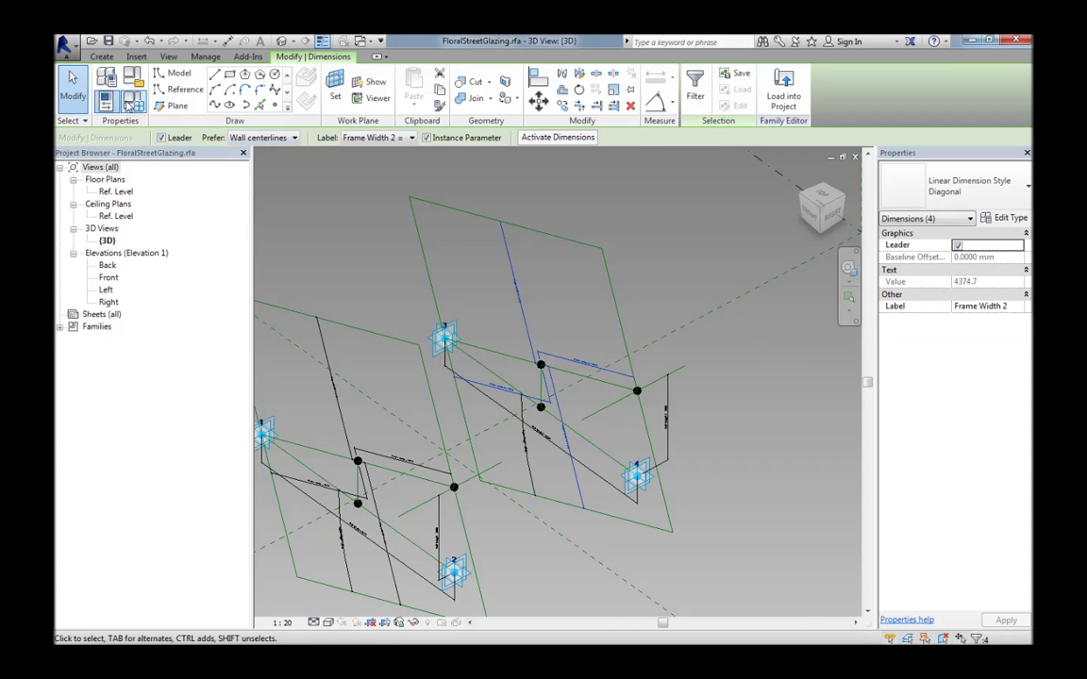
Copy the Frame Width formula into the formula of the Frame Width 2 family parameter
middle_click_drag(619, 420, 632, 429)
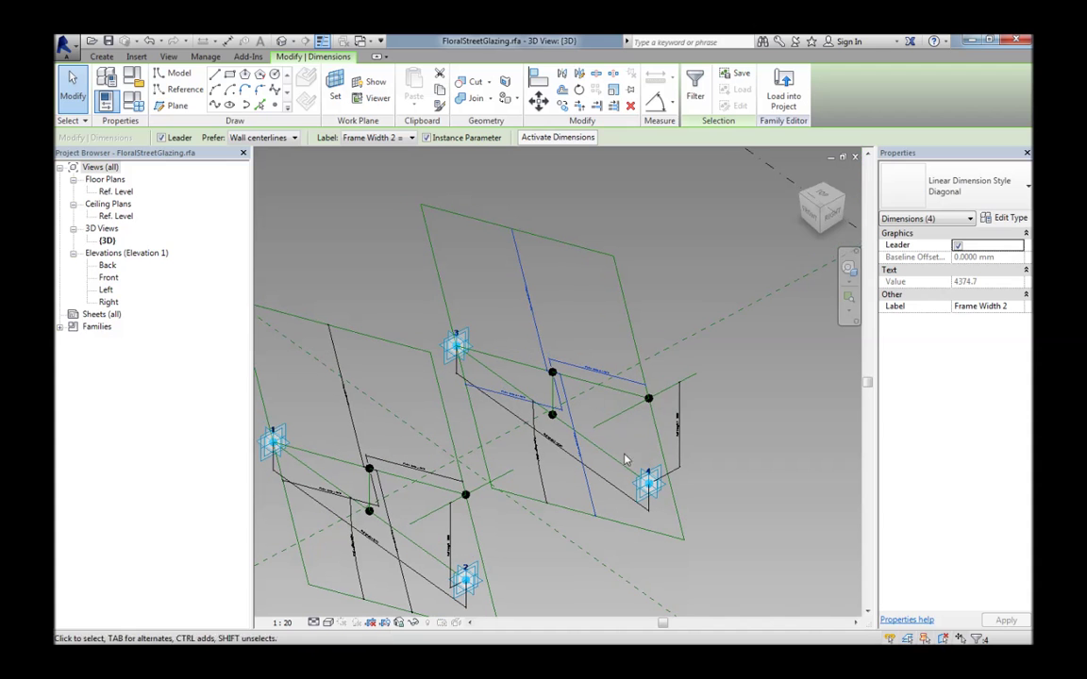
left_click(107, 101)
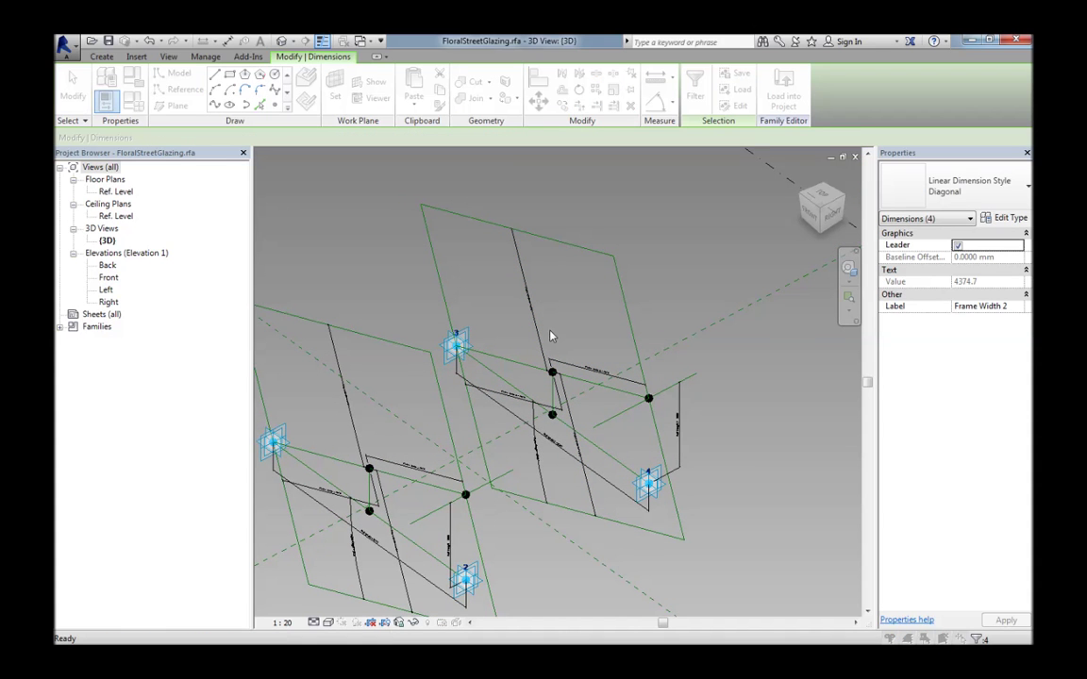
left_click_drag(637, 253, 774, 222)
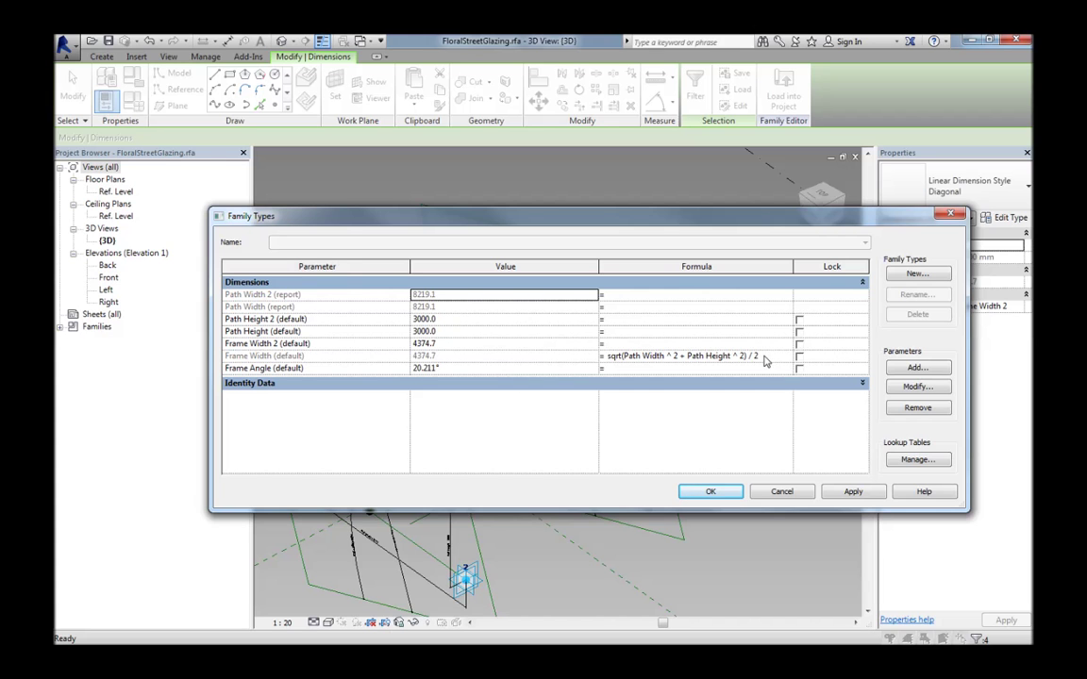
left_click(634, 343)
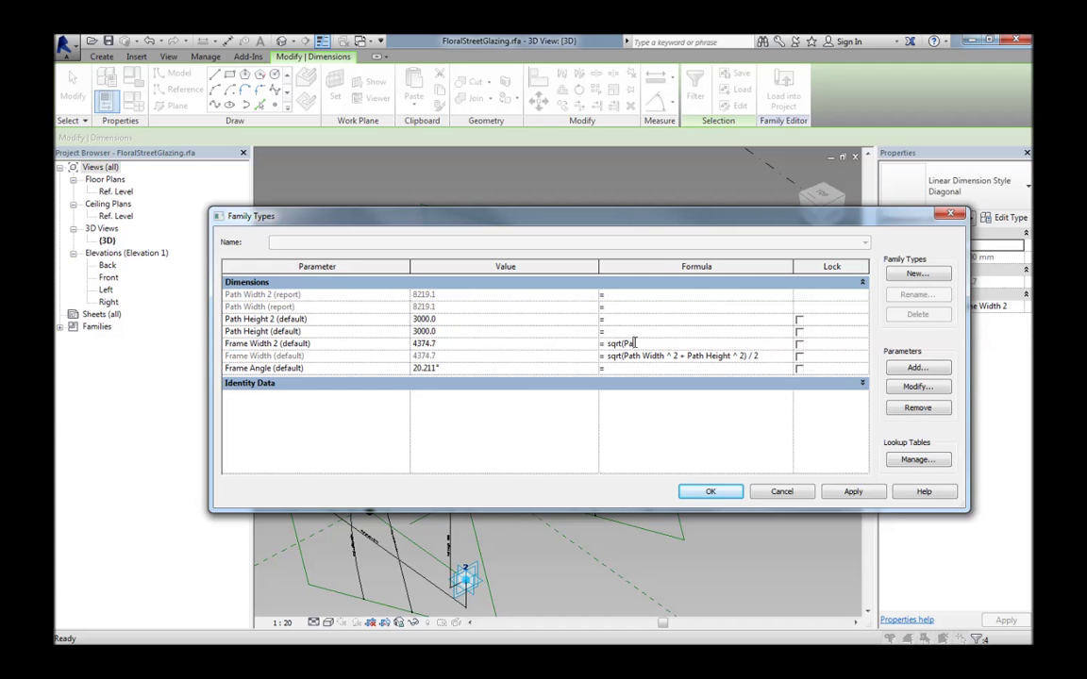
left_click(772, 363)
left_click(630, 371)
left_click(766, 356)
key("ctrl+c")
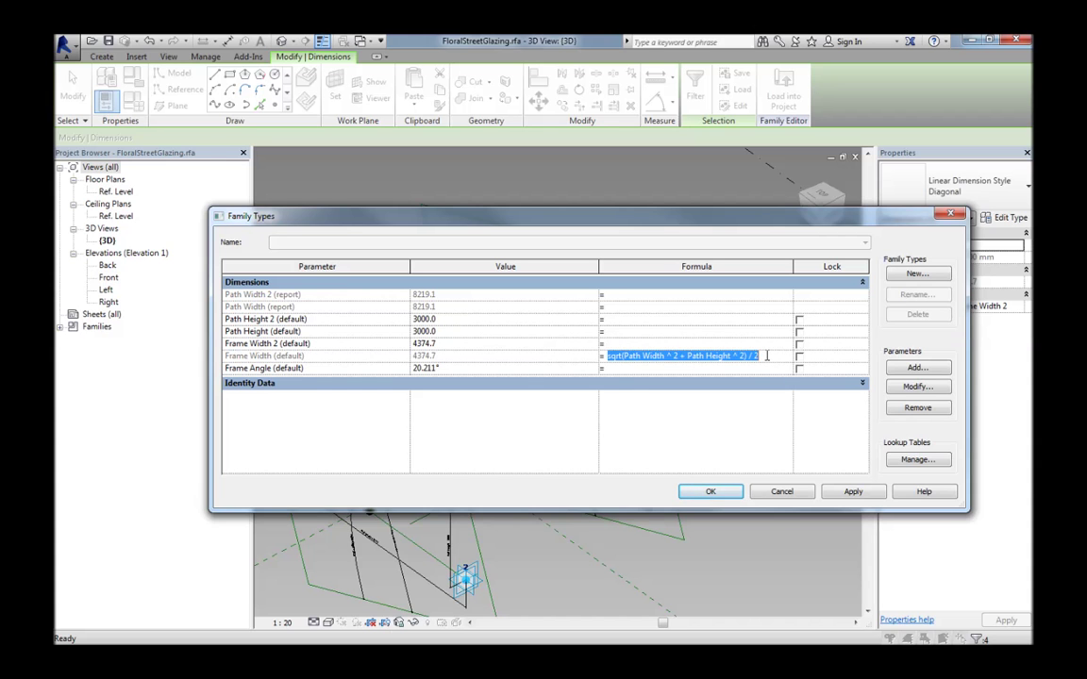
left_click(642, 343)
key("ctrl+v")
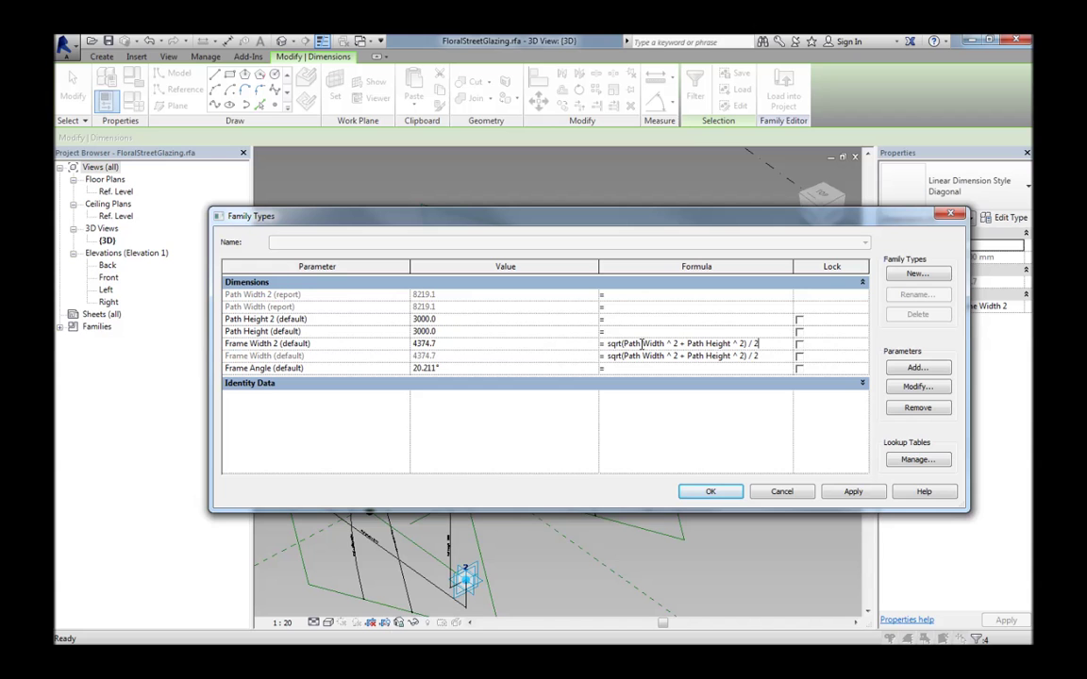
Change the Frame Width 2 formula to sqrt(Path Width 2 ^ 2 + Path Height 2 ^ 2) / 2 and apply it
type("2")
left_click(739, 343)
type("2")
left_click(748, 332)
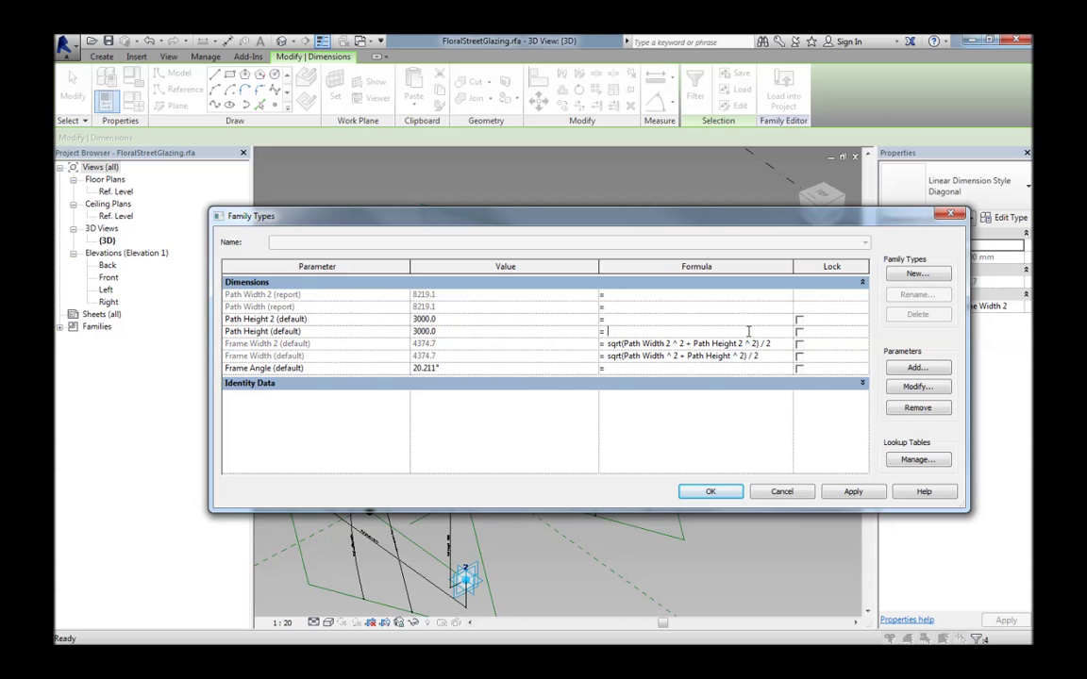
left_click(711, 493)
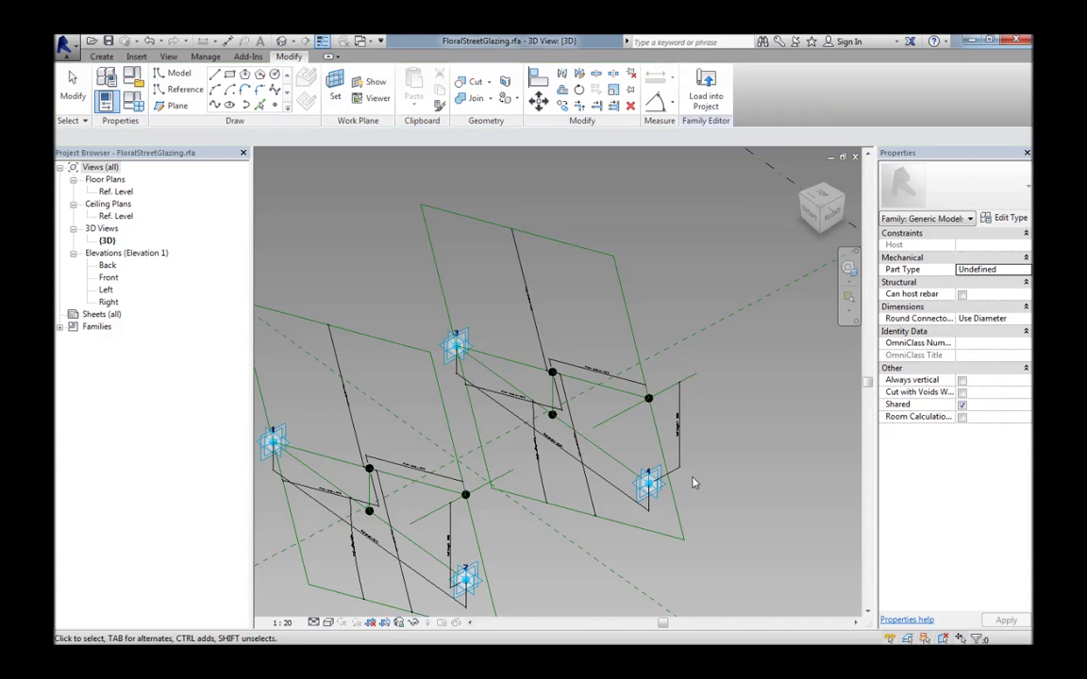
Label the copied rig's angular dimension with a new instance parameter named Frame Angle 2
left_click(544, 451)
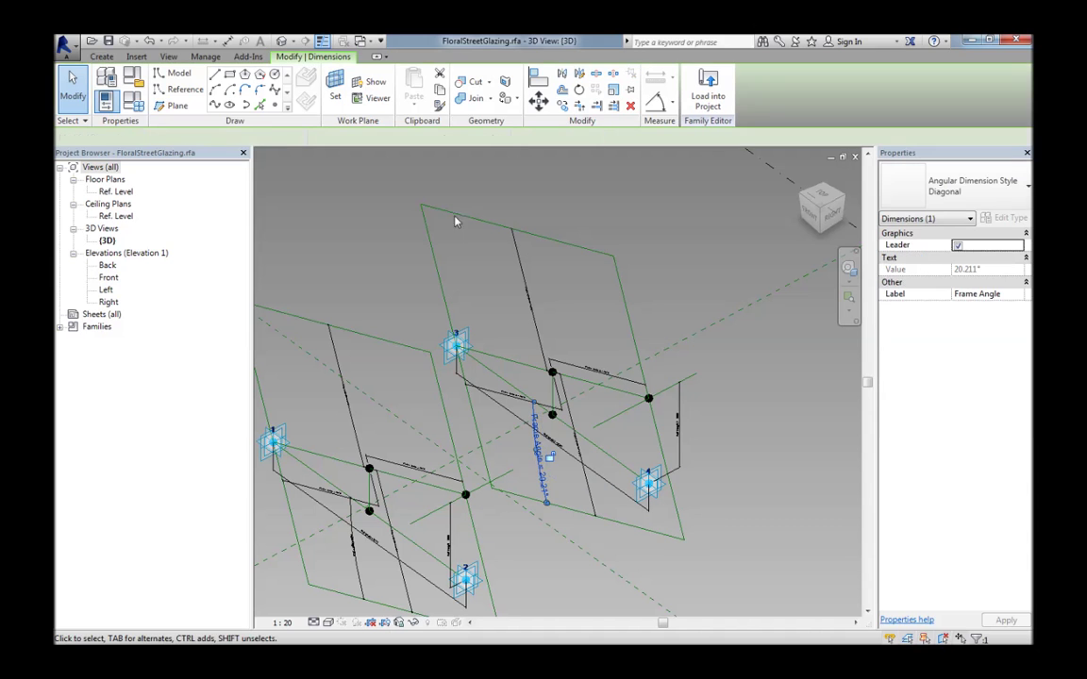
left_click(398, 139)
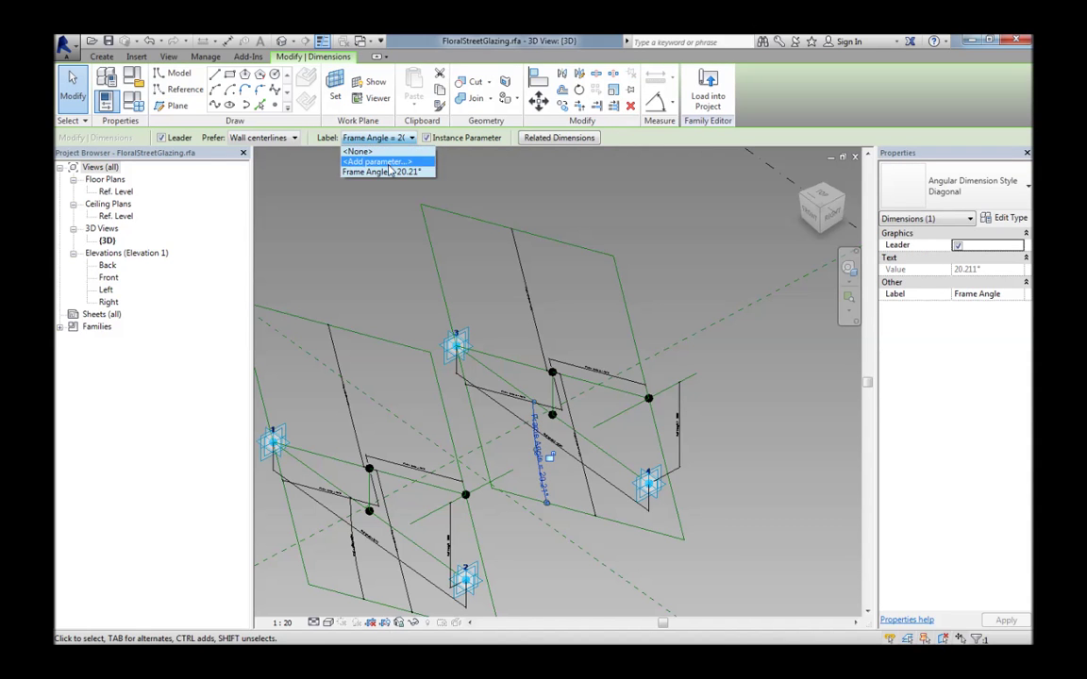
left_click(377, 161)
type("Frame Angle 2")
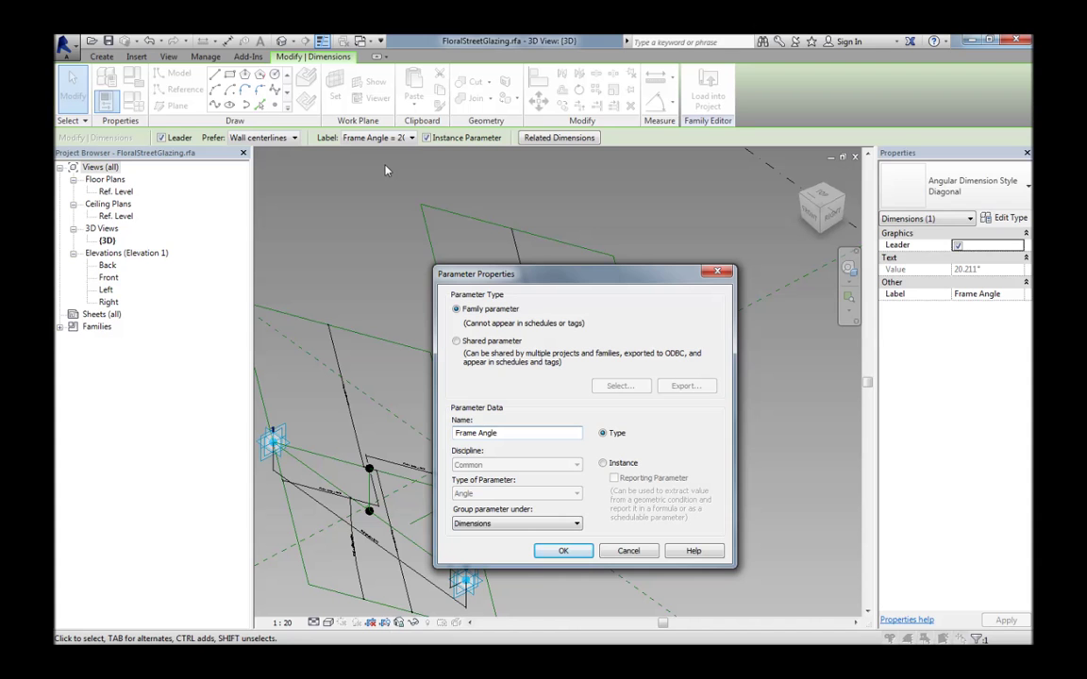
left_click(623, 463)
left_click(563, 551)
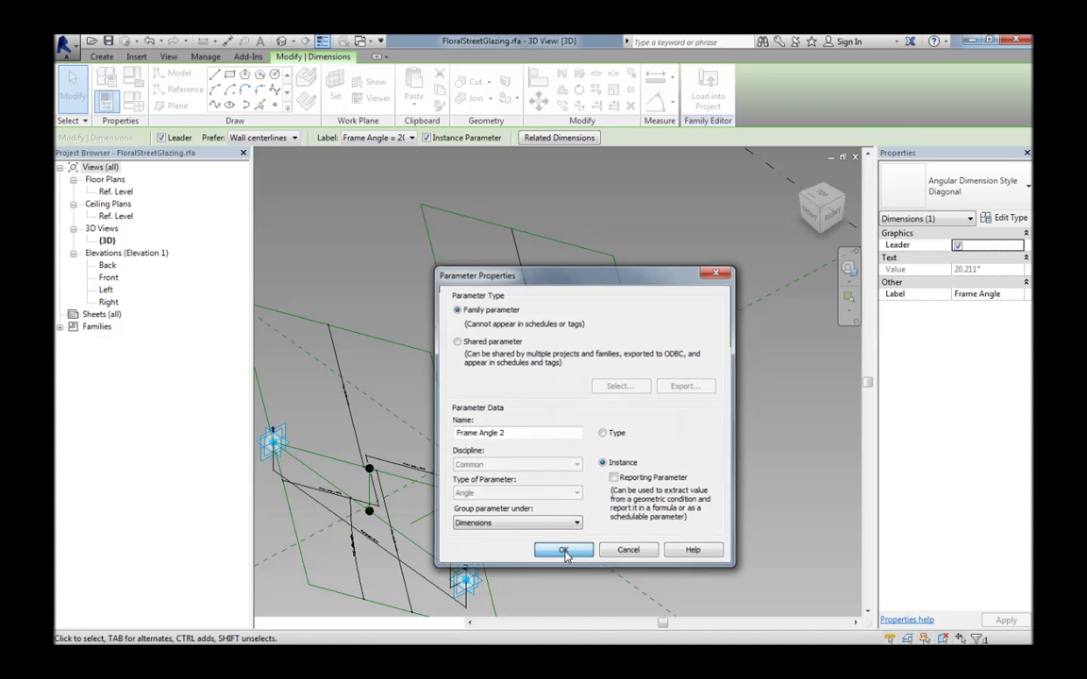
Set the Frame Angle 2 family parameter to 30 degrees
middle_click_drag(401, 298, 438, 303)
scroll(386, 263, "down", 3)
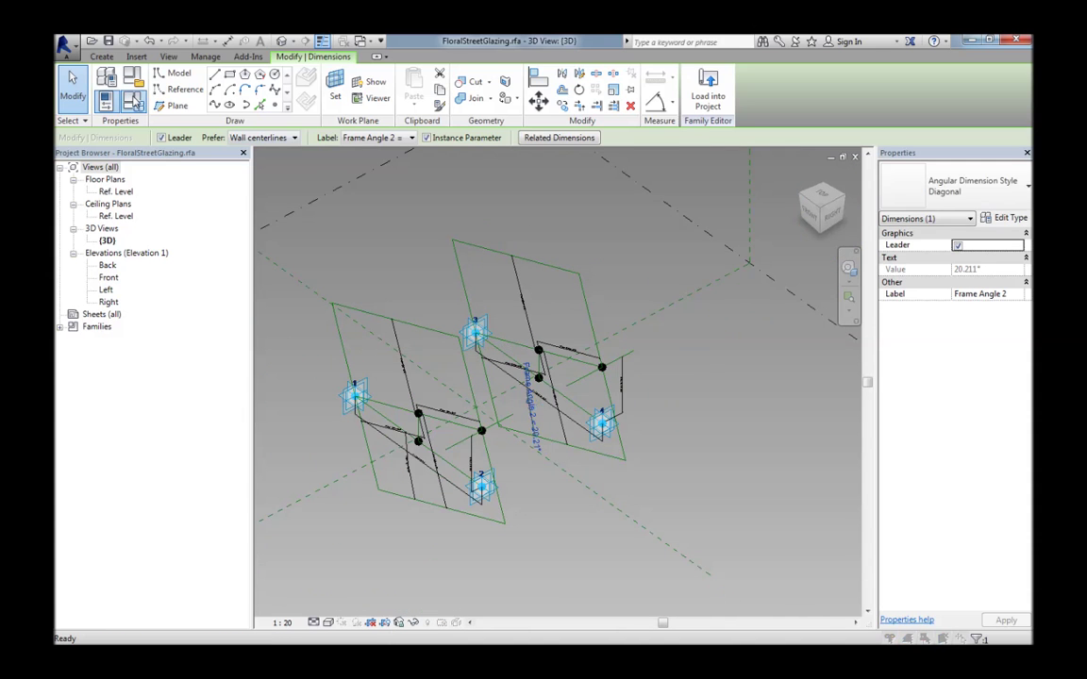
left_click(134, 101)
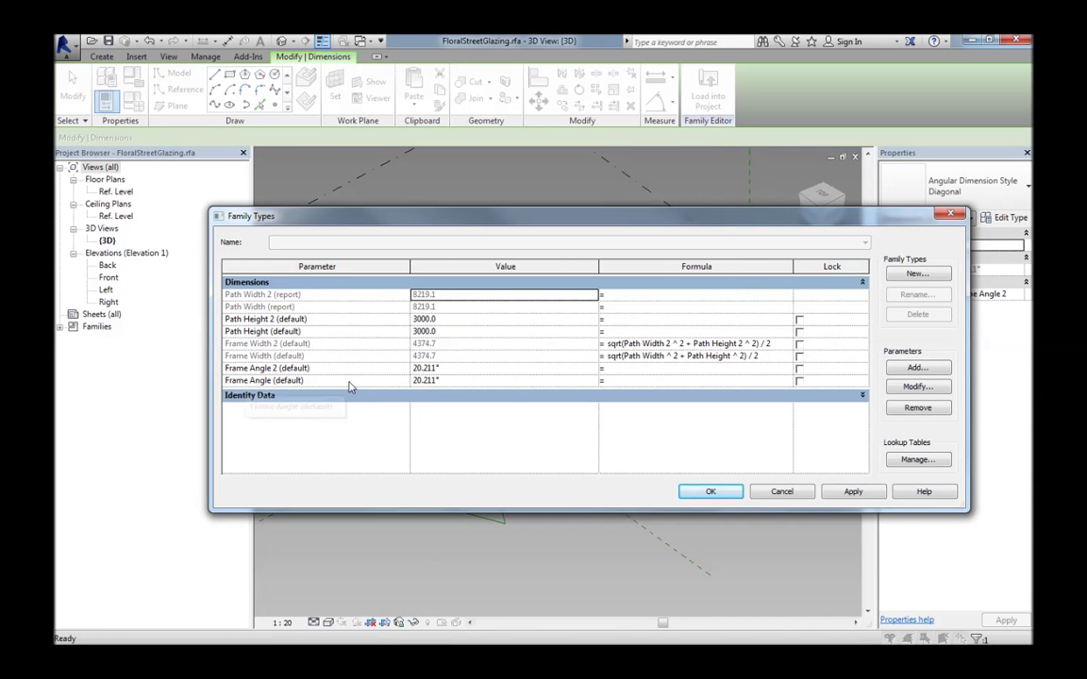
left_click(480, 368)
type("30")
key("Tab")
left_click_drag(292, 208, 293, 187)
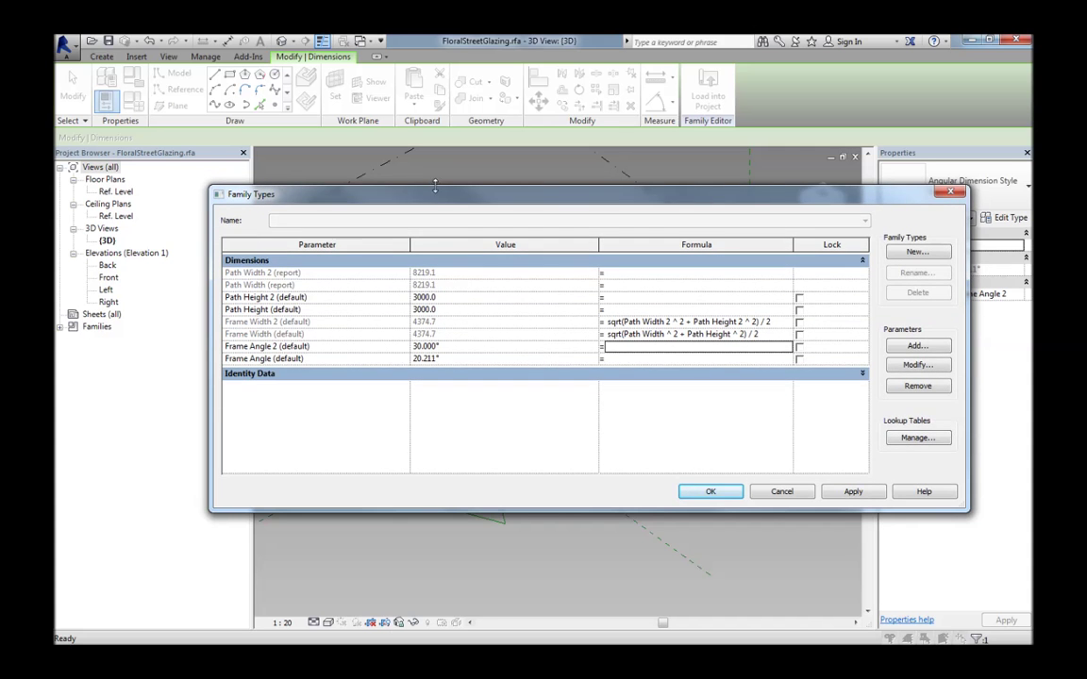
left_click_drag(435, 187, 408, 191)
key("Escape")
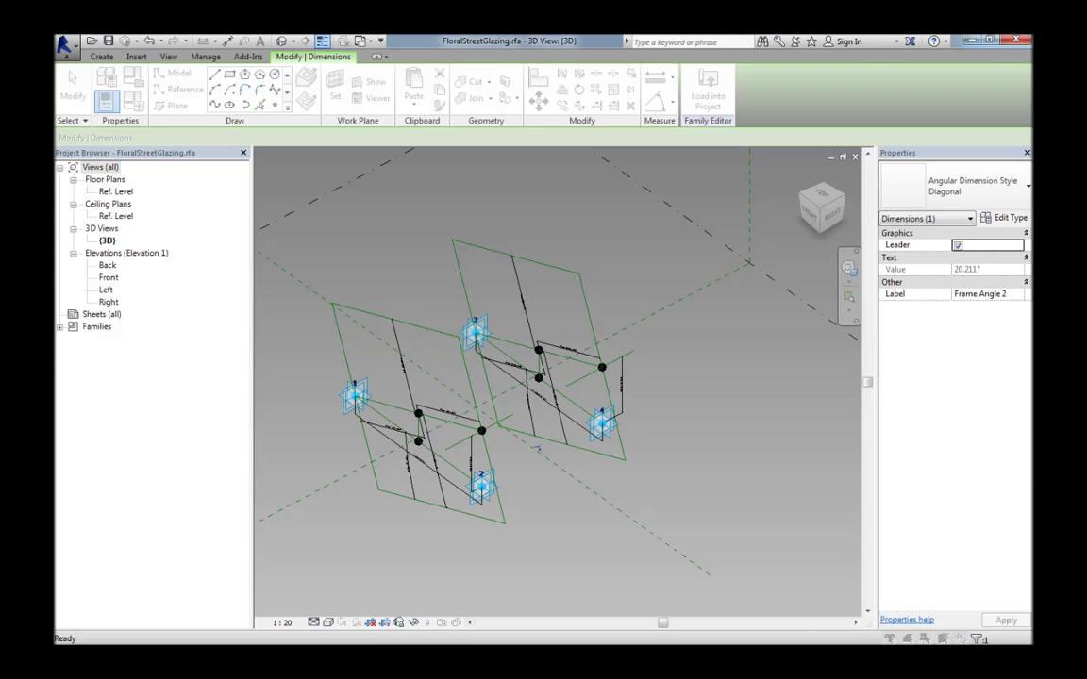
key("Escape")
Move adaptive point 4 away from point 3, stretching the copied rig's path width to about 13309 mm
middle_click_drag(556, 514, 599, 476, "shift")
left_click(604, 427)
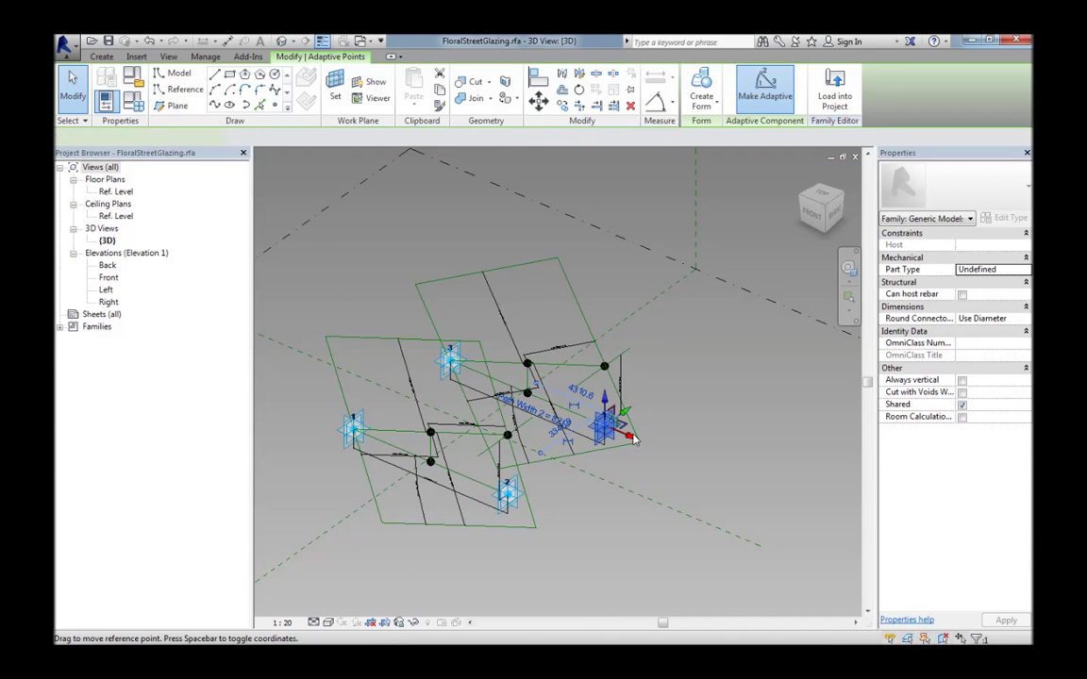
middle_click_drag(727, 469, 555, 542, "shift")
scroll(583, 502, "up", 3)
left_click(557, 544)
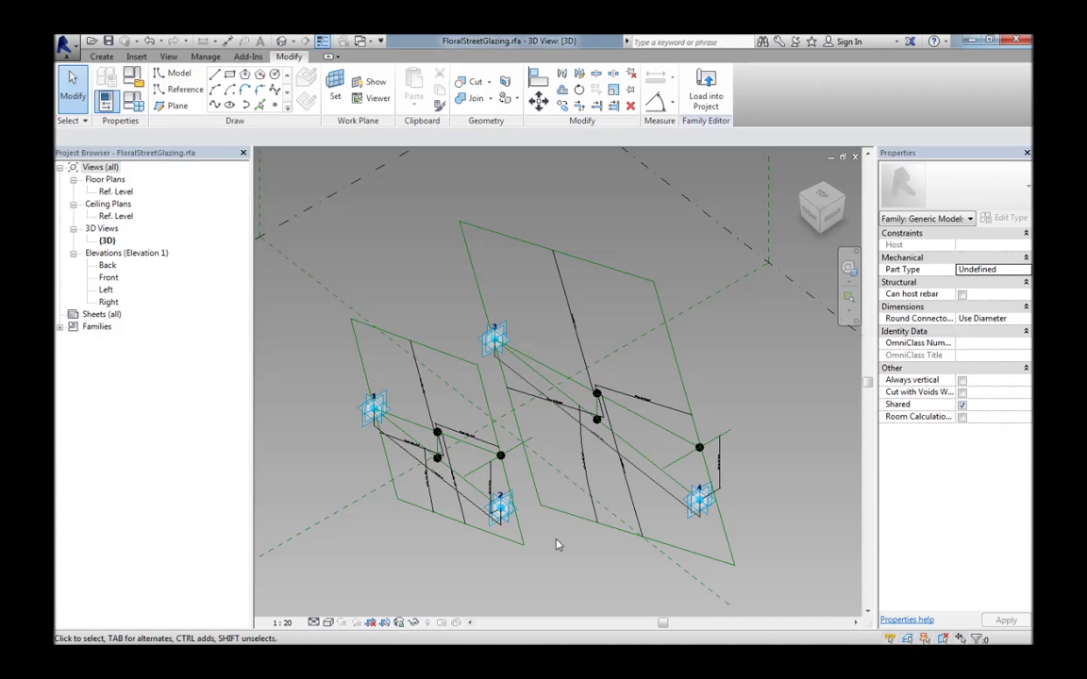
Rename the Path Width family parameter to Path Width 1
left_click(130, 98)
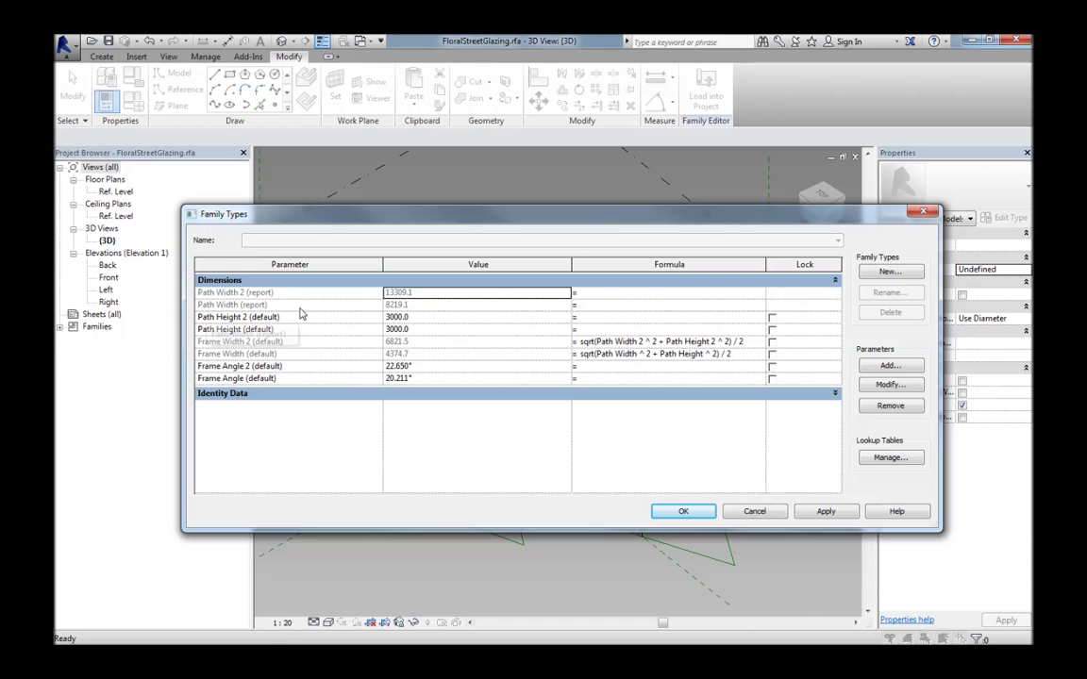
left_click(253, 306)
left_click(890, 384)
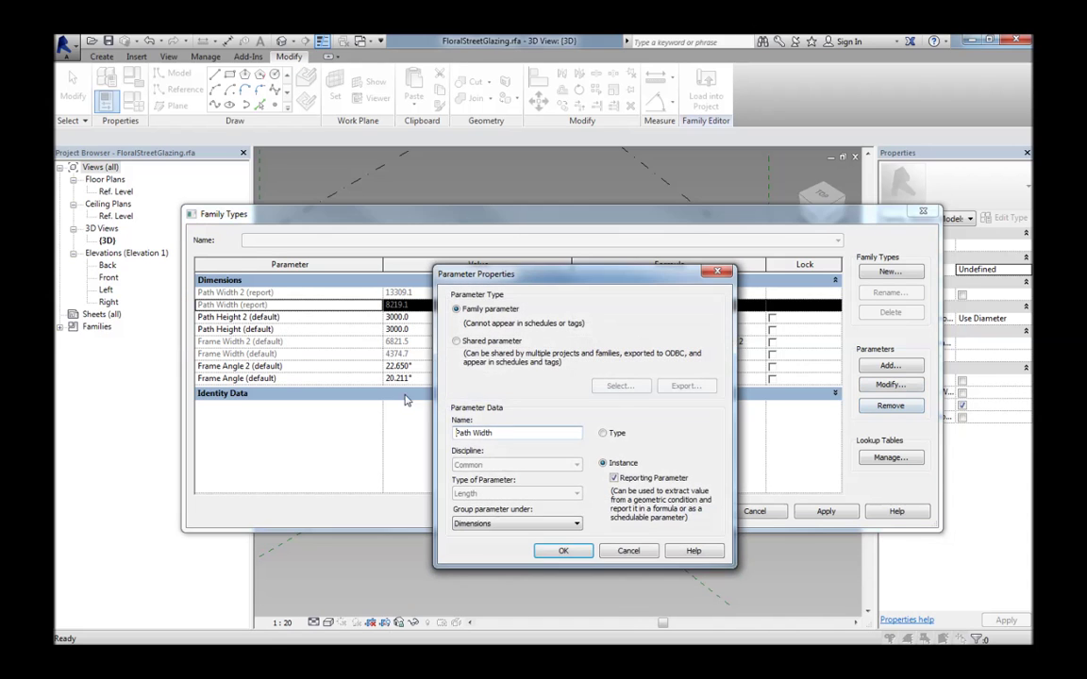
left_click(563, 549)
Rename the Path Height family parameter to Path Height 1
left_click(257, 330)
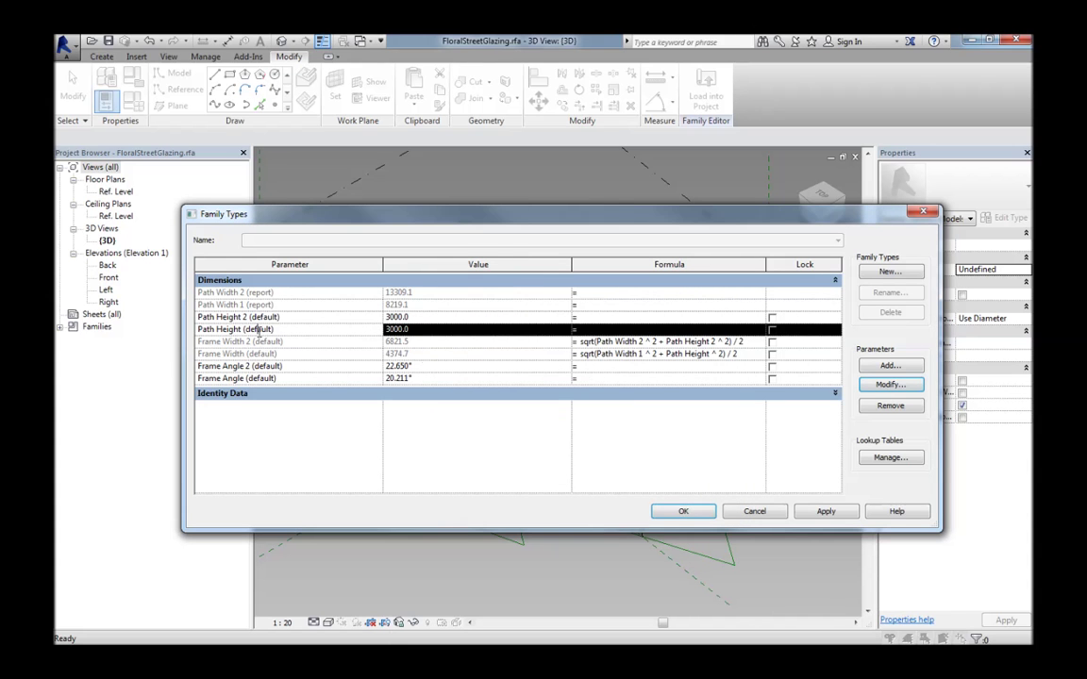
left_click(890, 406)
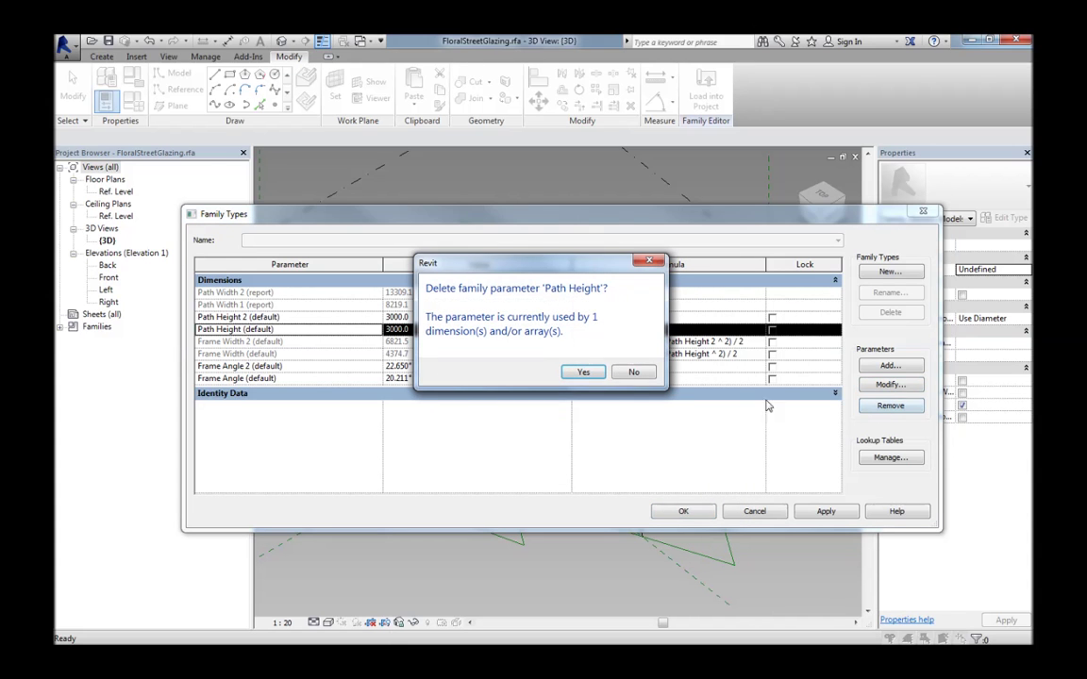
left_click(635, 373)
left_click(889, 384)
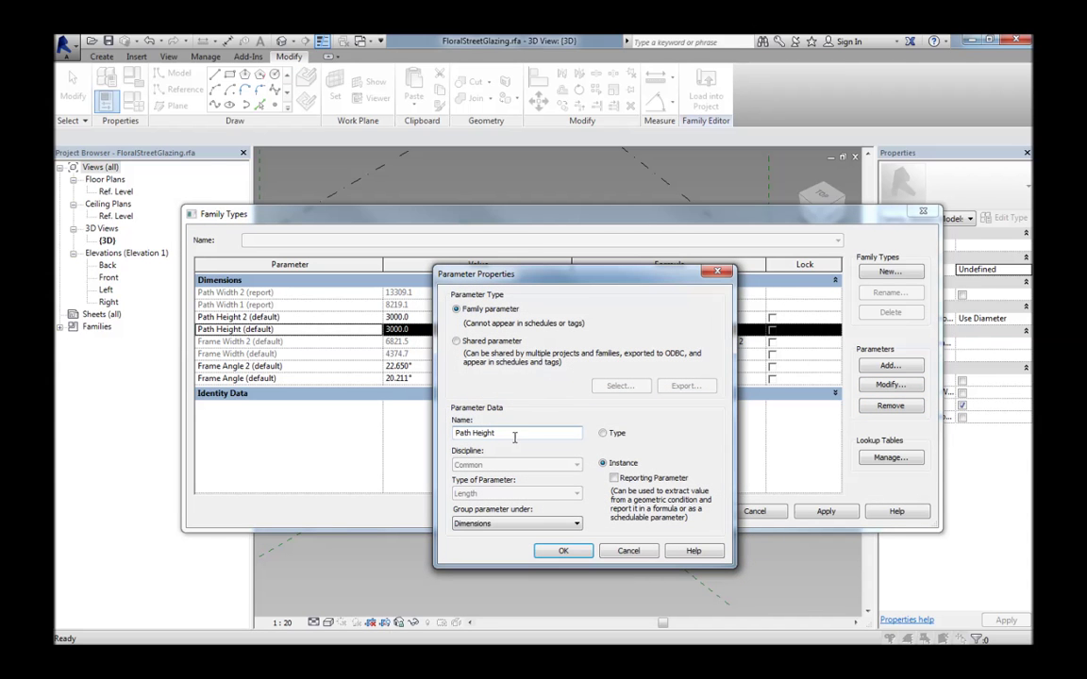
type("1")
key("Return")
Rename the Frame Width family parameter to Frame Width 1
left_click(307, 357)
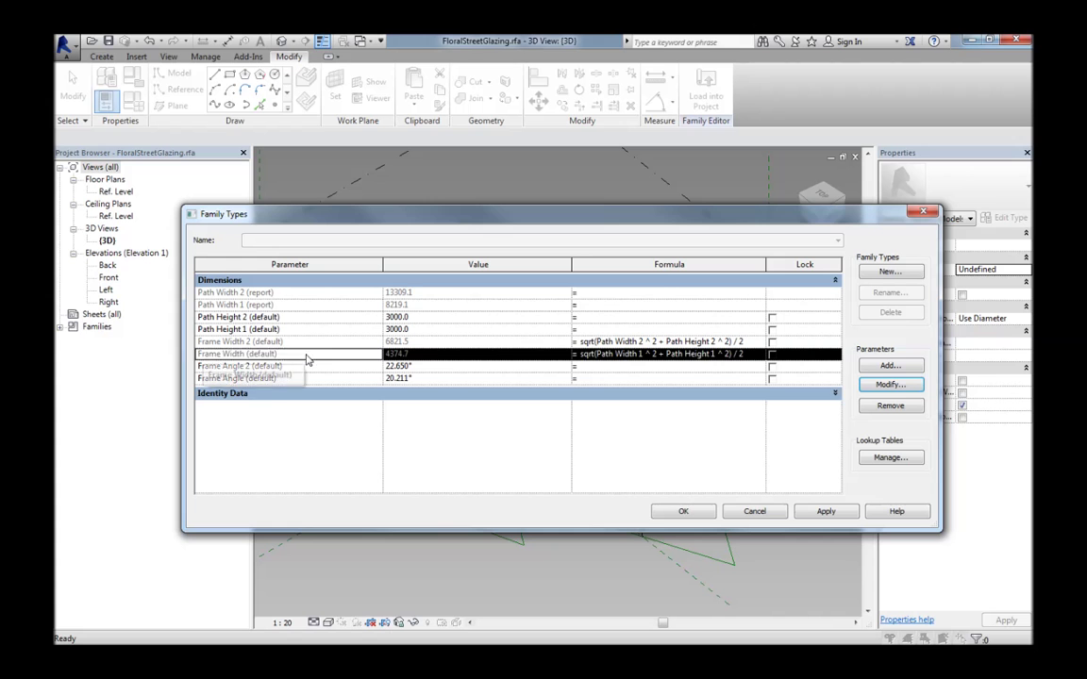
left_click(889, 384)
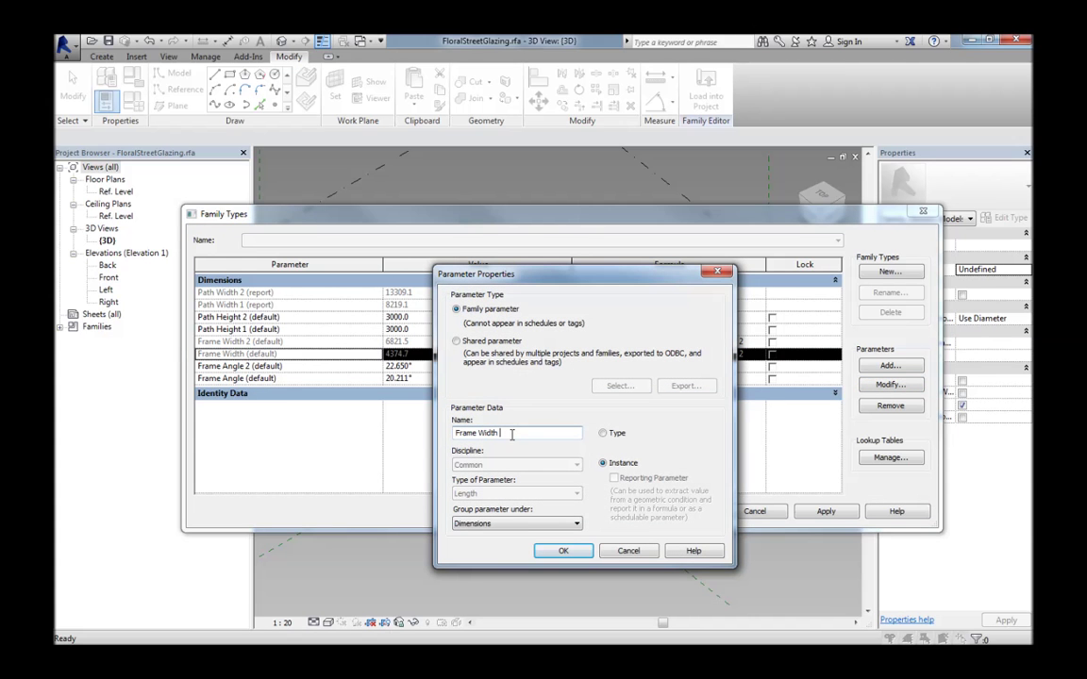
type("1")
key("Return")
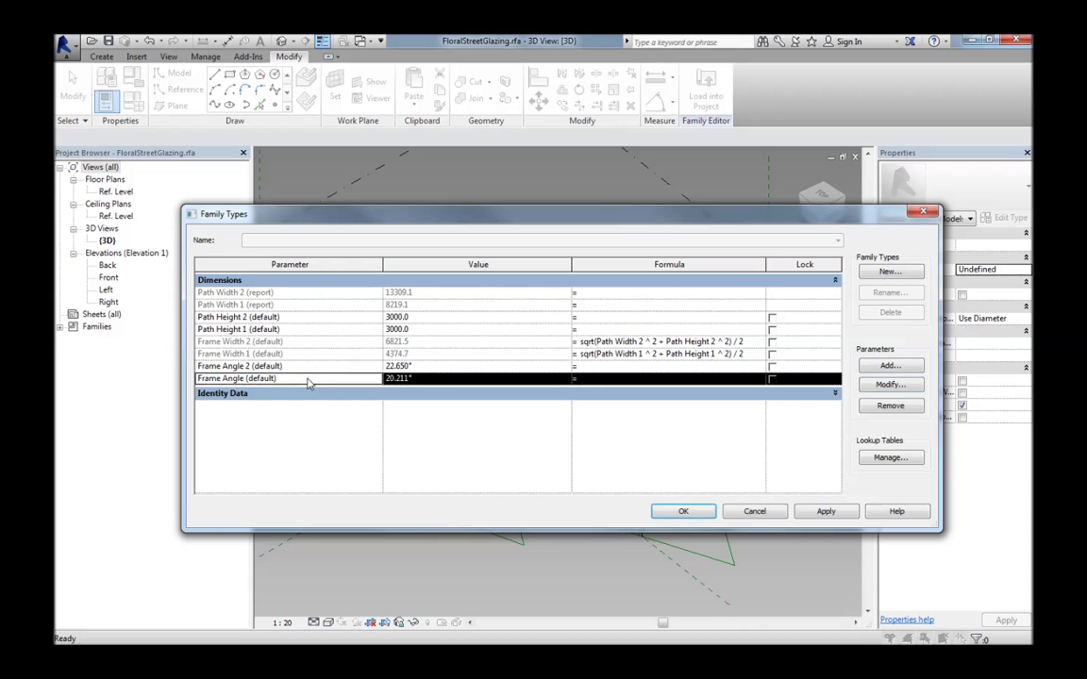
Open the properties of the Frame Angle family parameter for editing
left_click(874, 388)
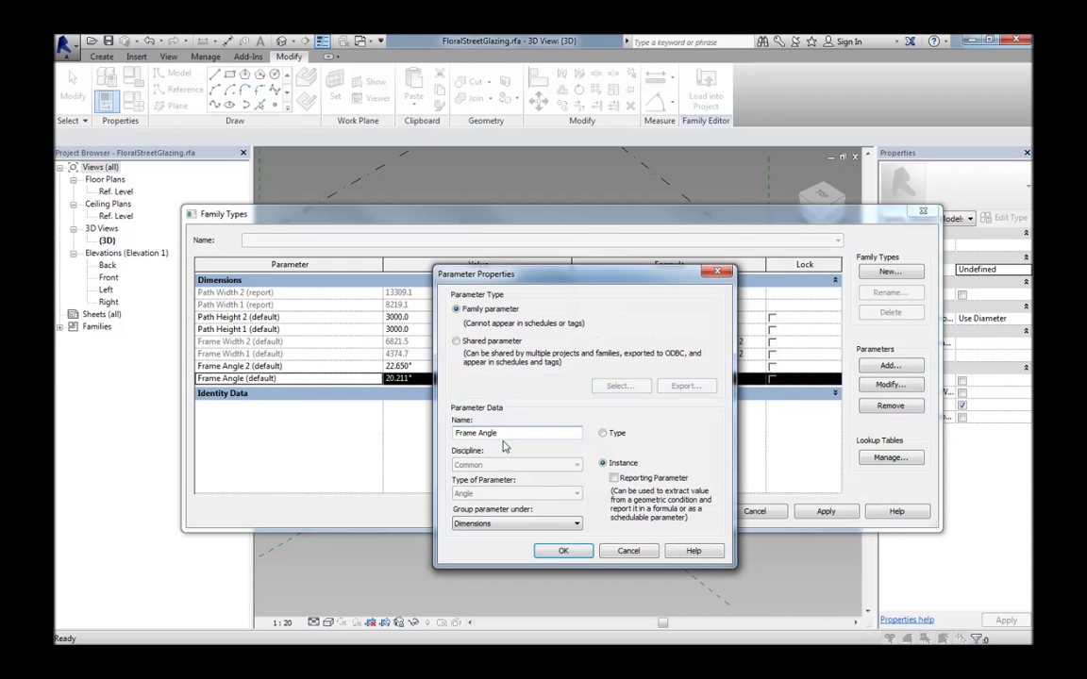
Rename the Frame Angle parameter to Frame Angle 1, and set both Frame Angle 1 and Frame Angle 2 to 15°
type("1")
left_click(563, 551)
left_click(429, 378)
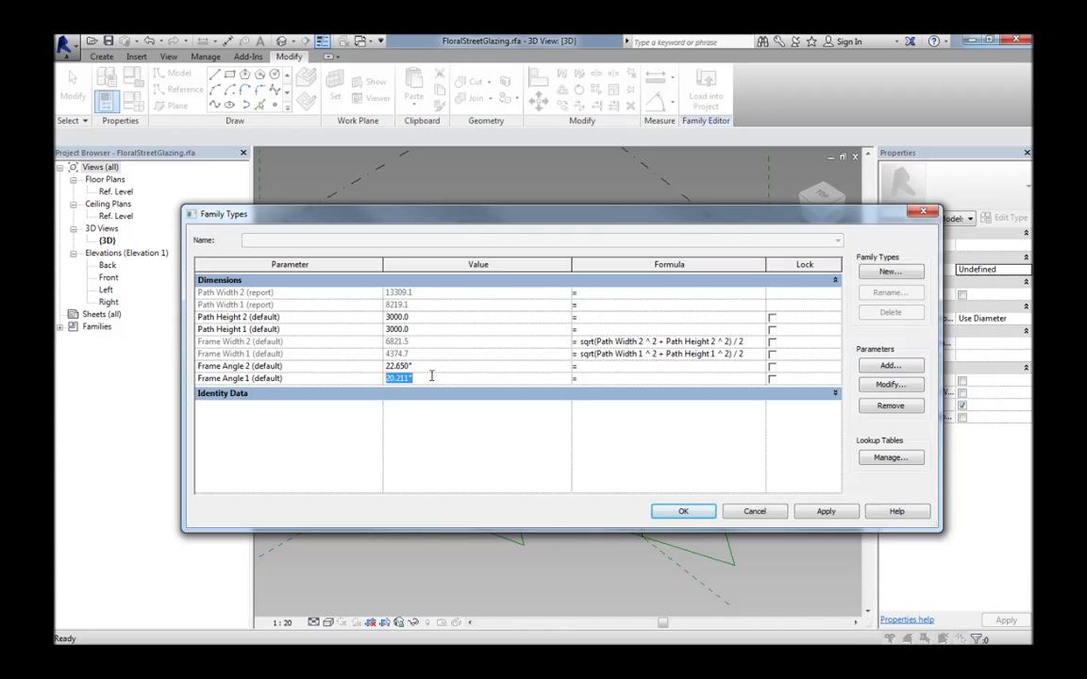
type("15")
left_click(425, 366)
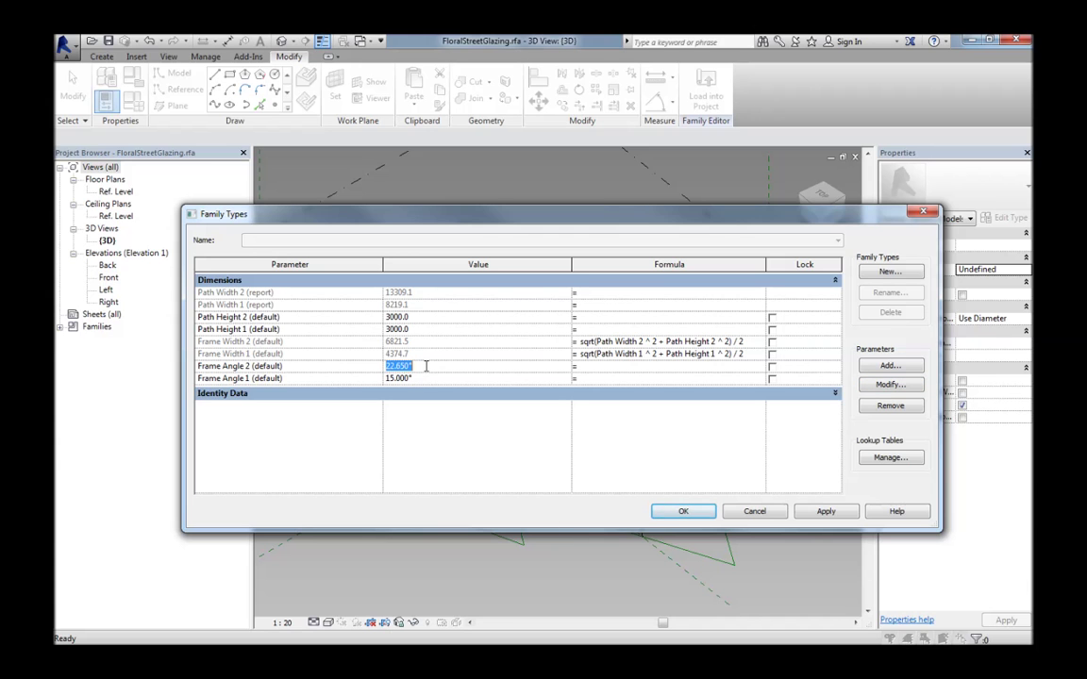
type("15")
left_click(683, 511)
Create a surface form between the top reference lines of the small and large tilted frames
middle_click_drag(527, 518, 564, 506, "shift")
scroll(551, 534, "down", 2)
middle_click_drag(568, 556, 574, 514)
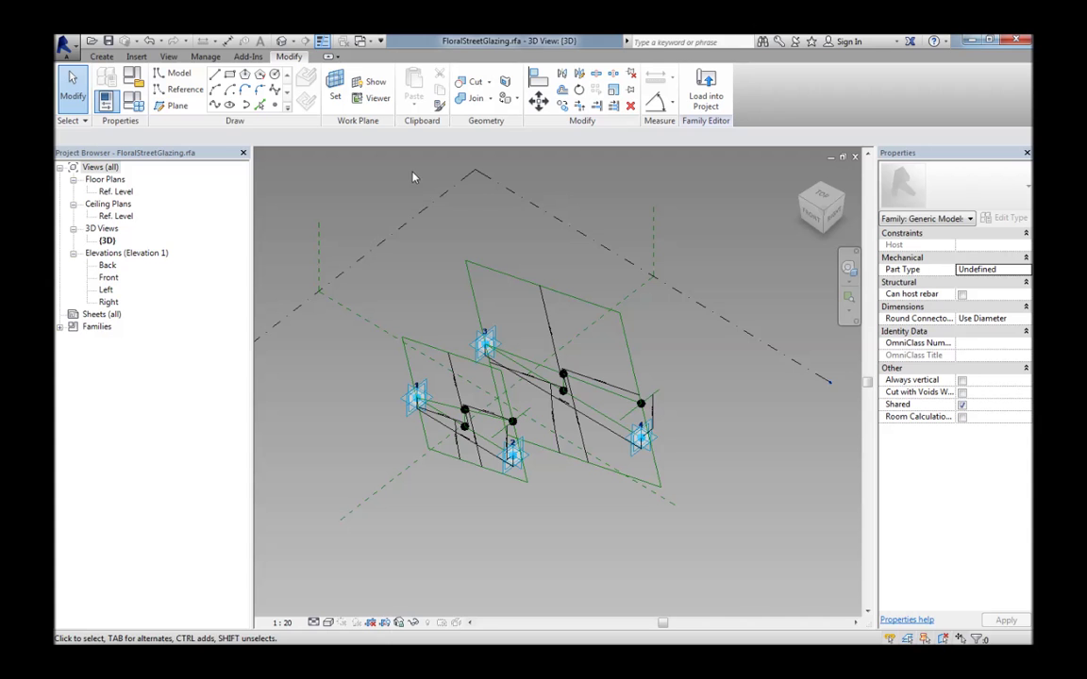
key("Tab")
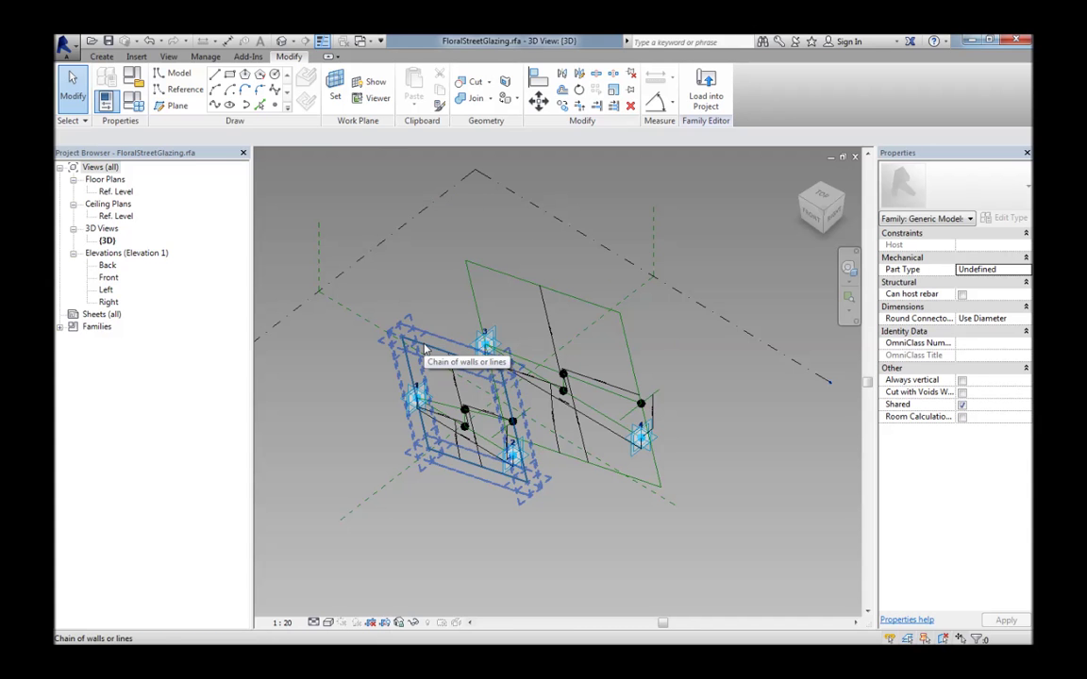
left_click(424, 347)
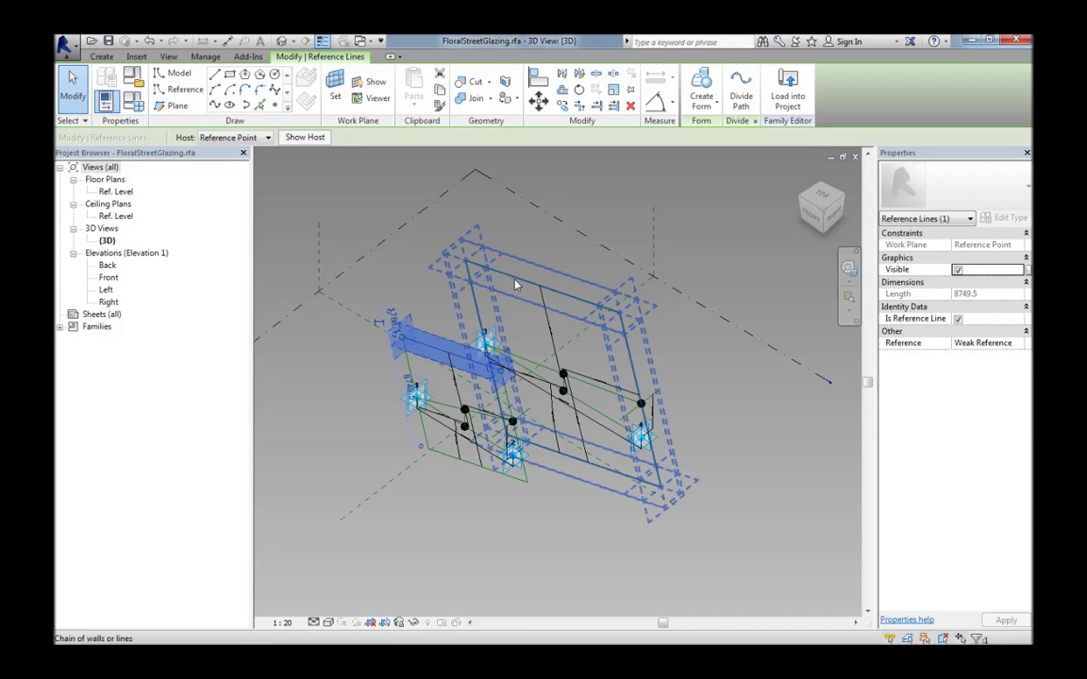
key("Tab")
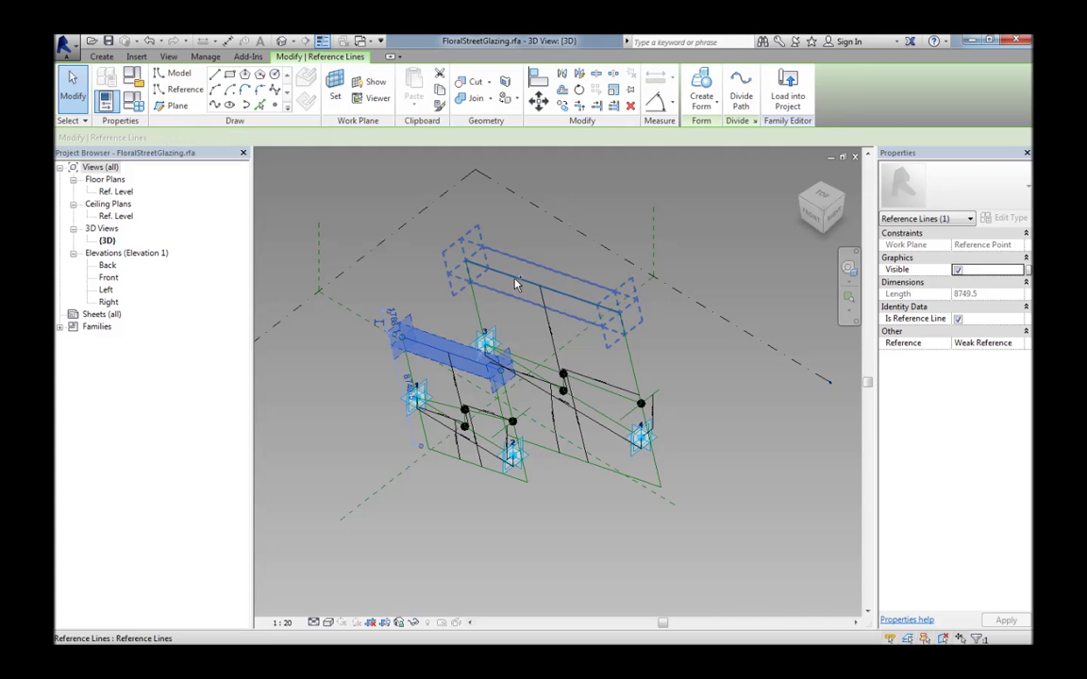
left_click(516, 285, "ctrl")
middle_click_drag(517, 315, 604, 302, "shift")
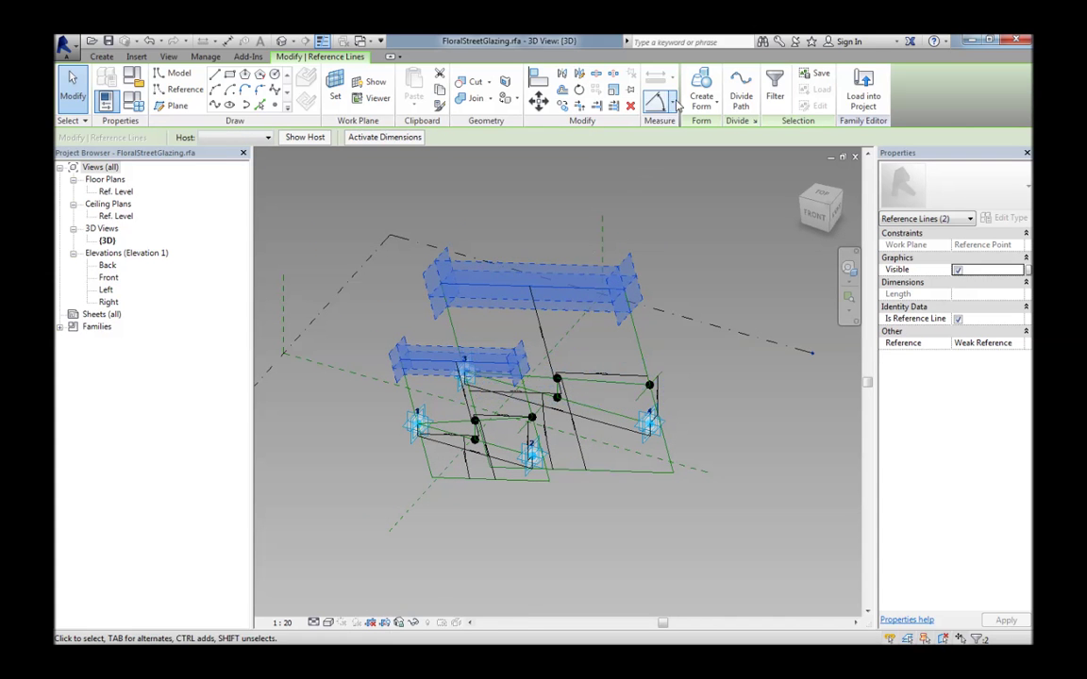
left_click(701, 86)
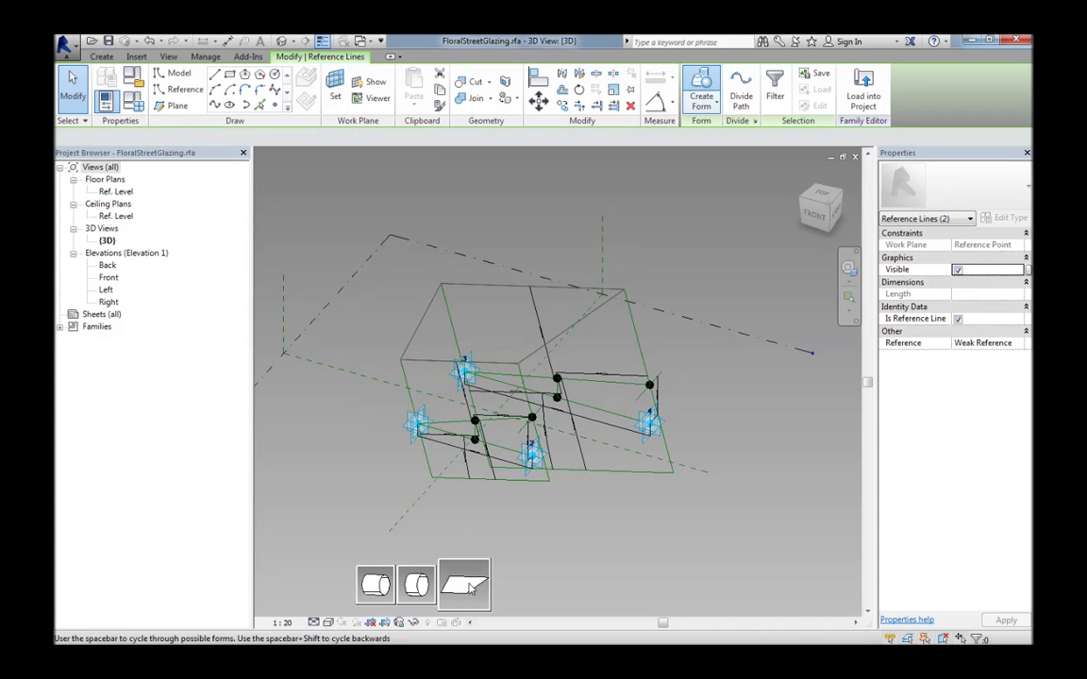
left_click(469, 587)
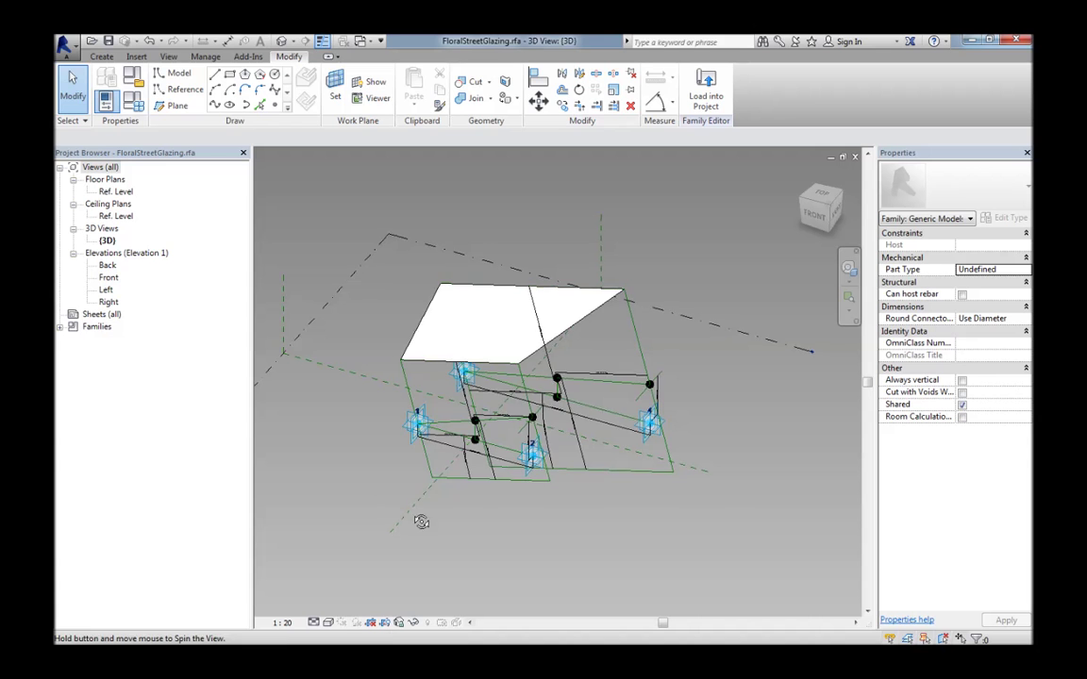
Create a surface form between the side reference lines of both frames at points 1 and 3
middle_click_drag(421, 522, 546, 502, "shift")
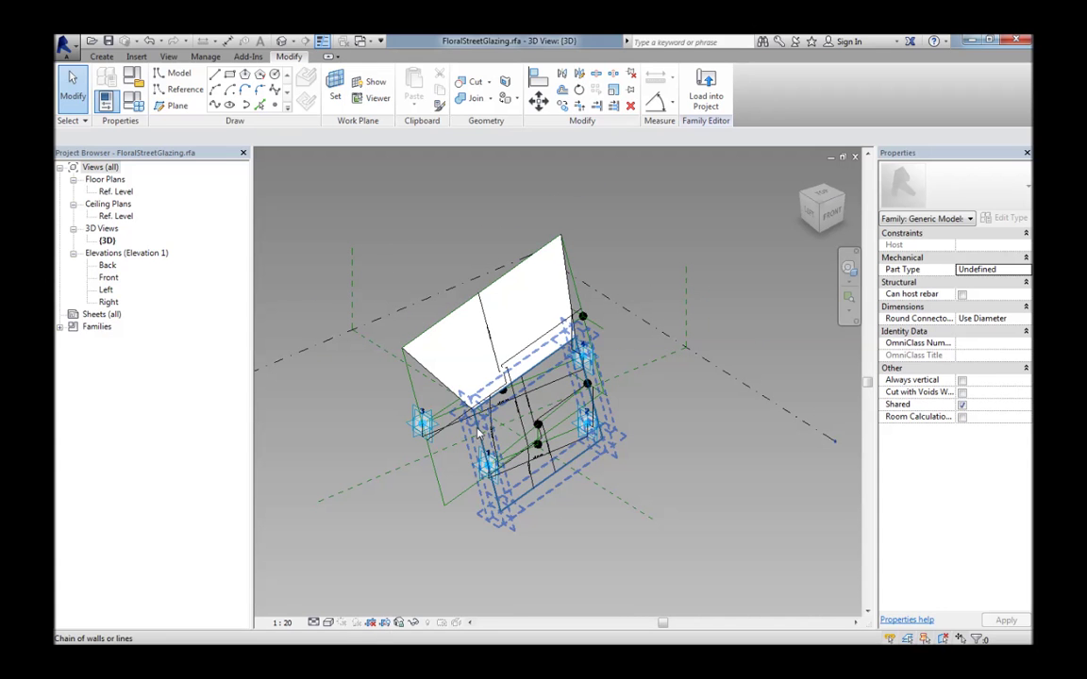
key("Tab")
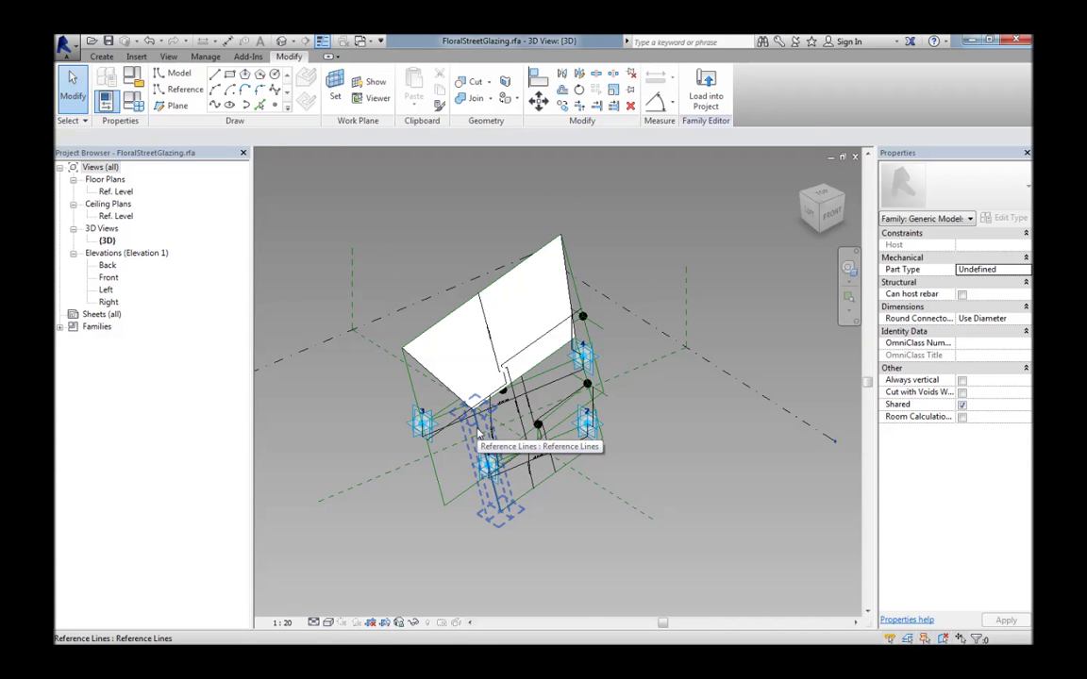
left_click(477, 433)
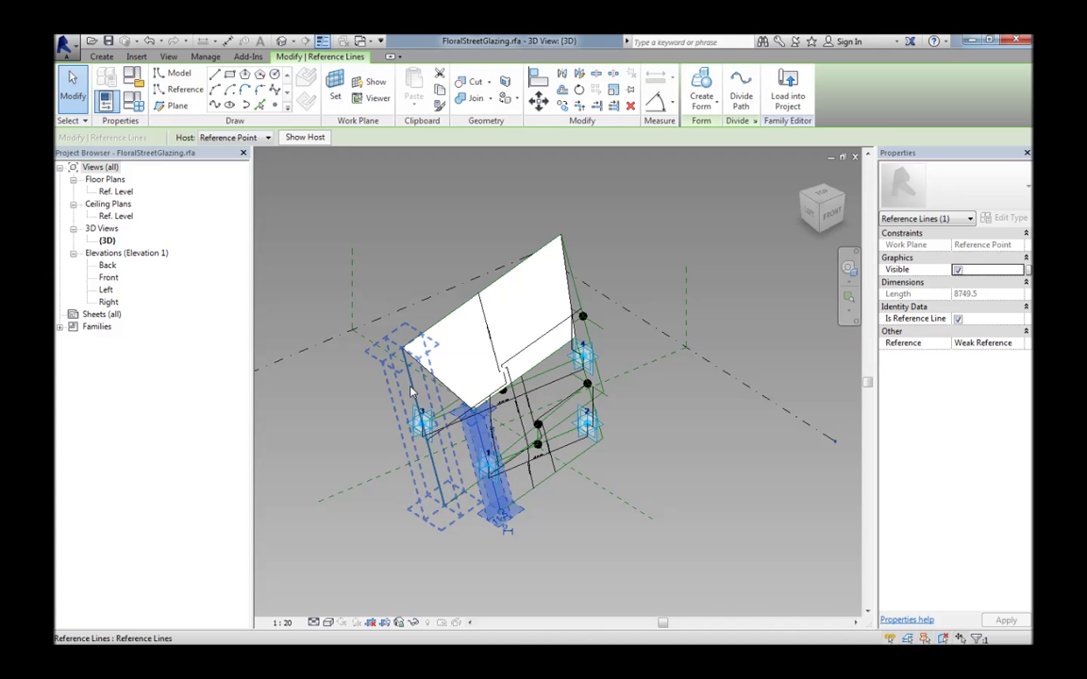
left_click(412, 394, "ctrl")
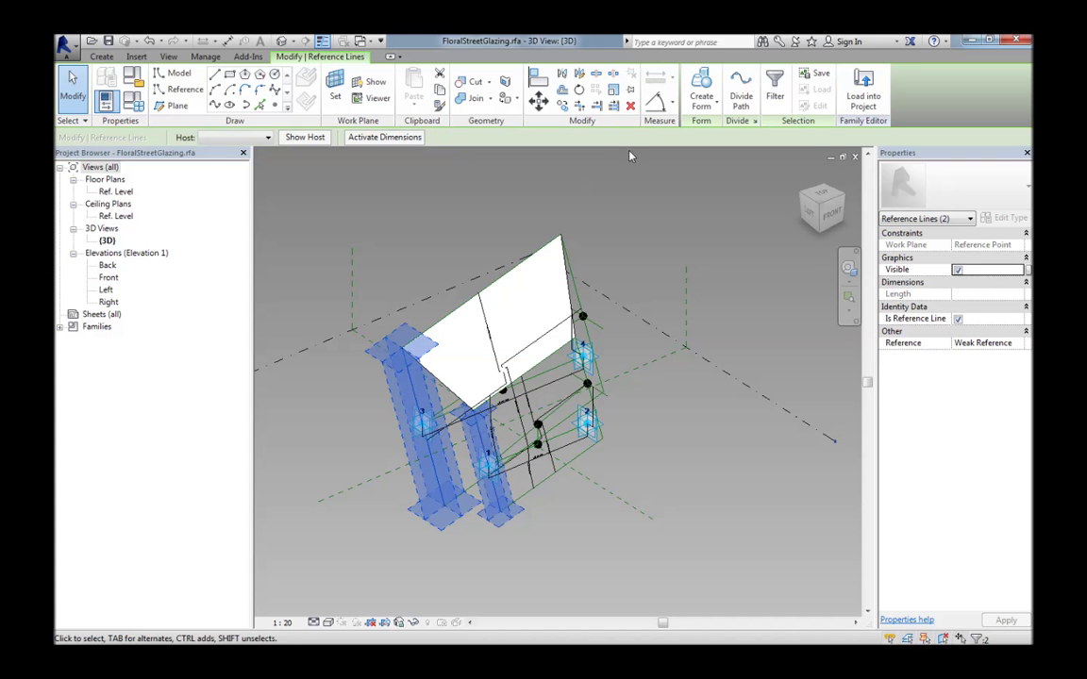
left_click(701, 90)
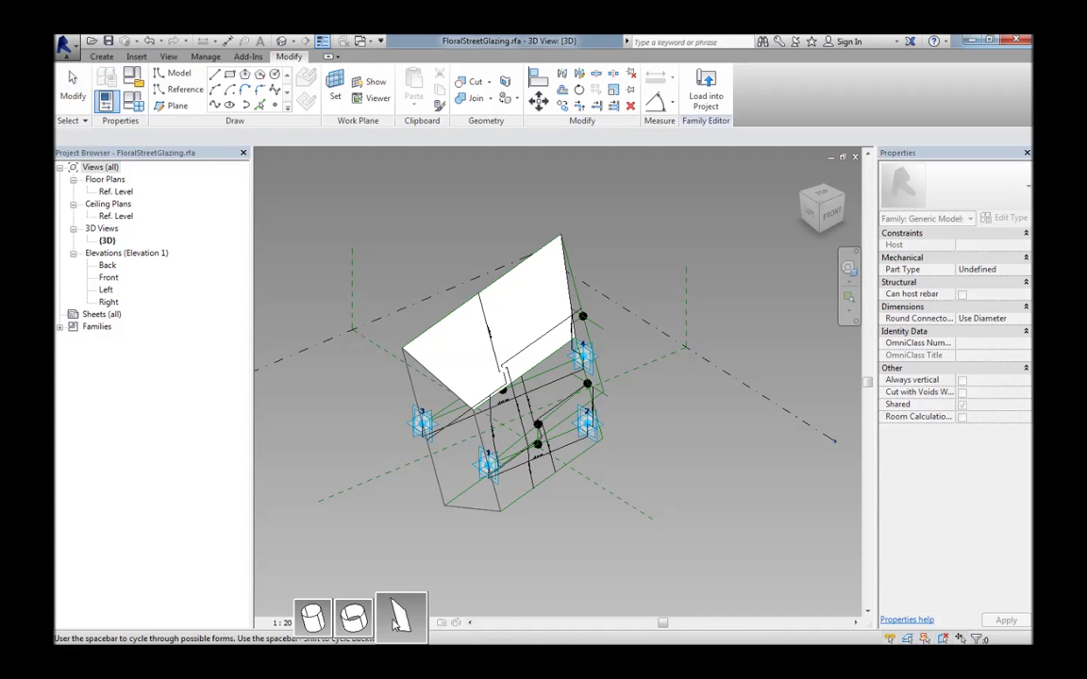
left_click(398, 618)
Create a surface form joining the bottom reference lines of the small and large frames
middle_click_drag(434, 506, 534, 484, "shift")
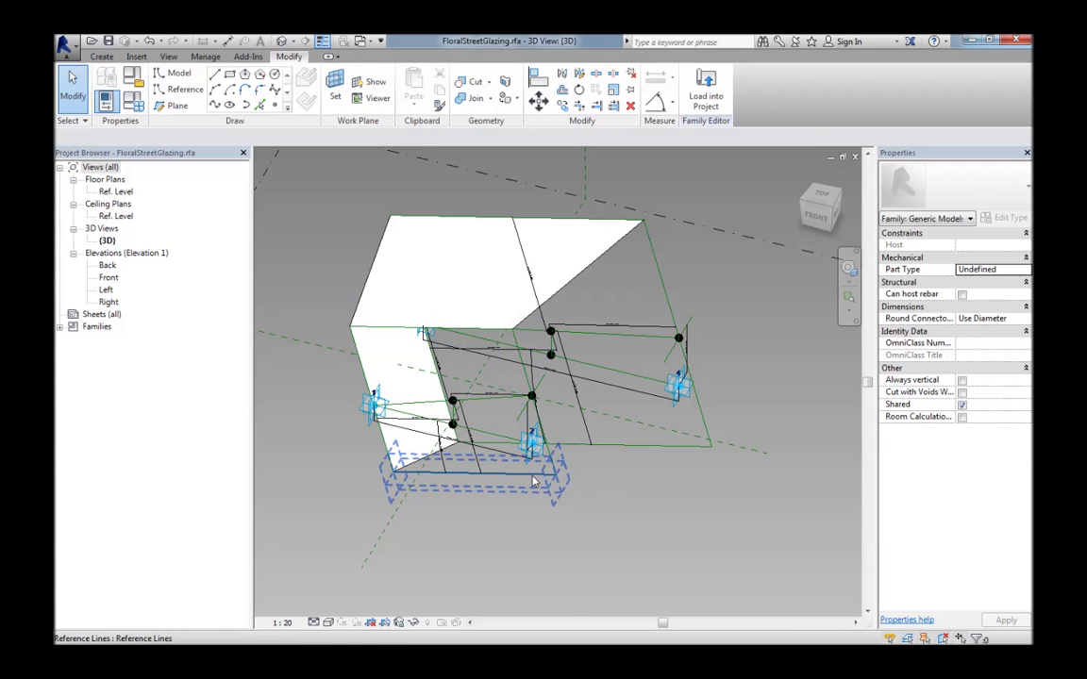
key("Tab")
left_click(551, 454)
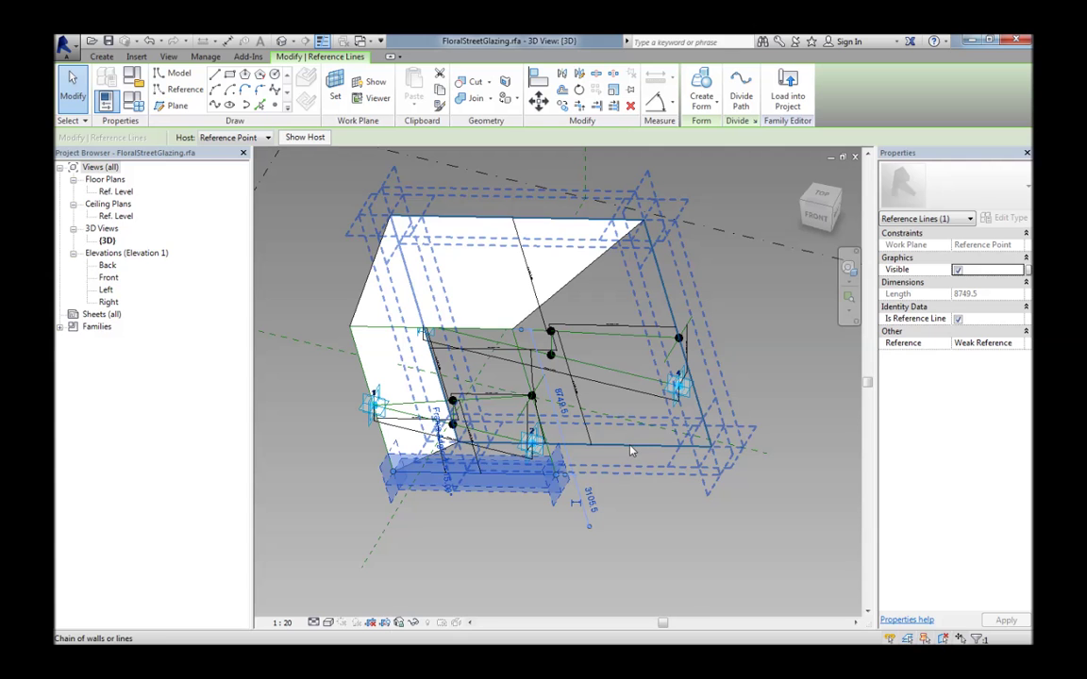
left_click(632, 450, "ctrl")
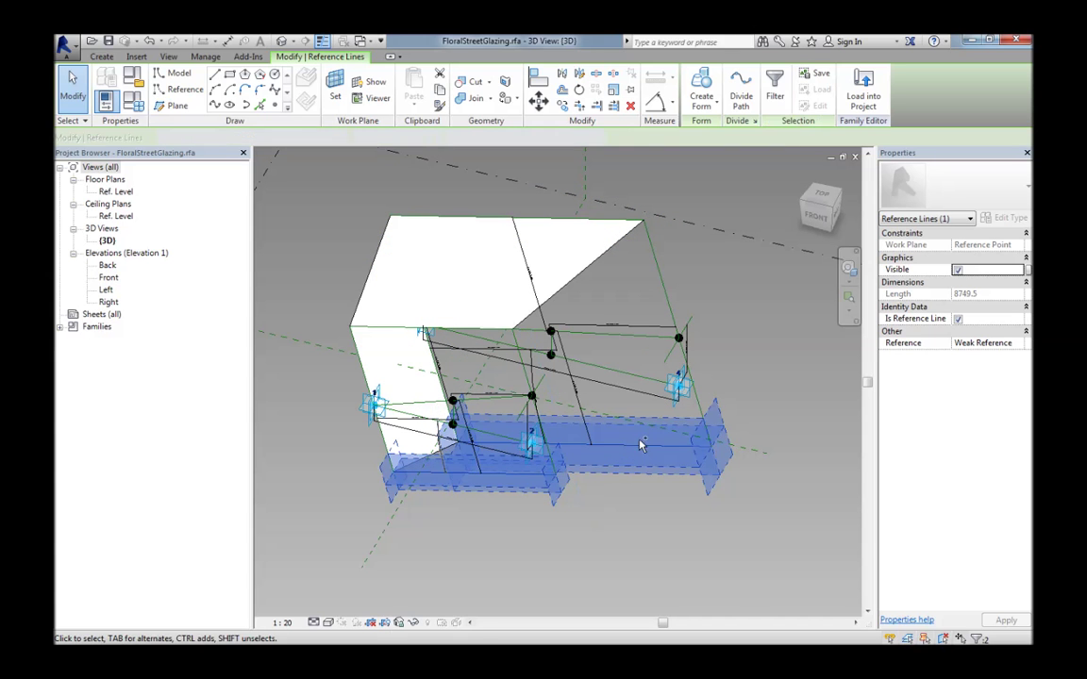
left_click(699, 94)
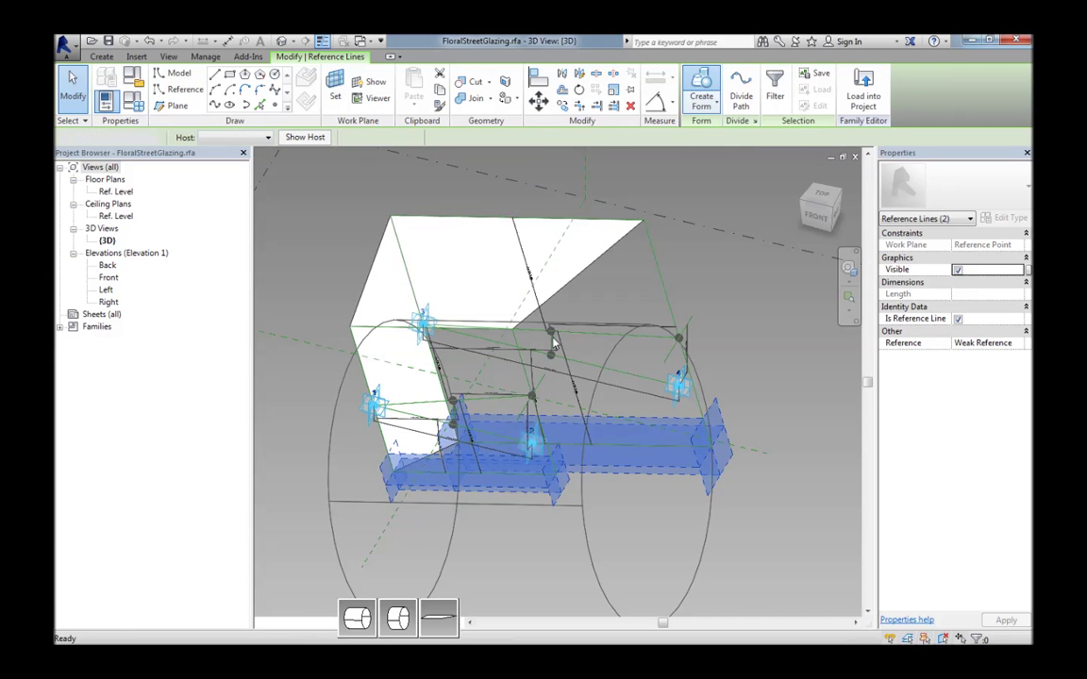
left_click(444, 620)
Create a surface form between the two frames' remaining side reference lines, at points 2 and 4, to close the tube
middle_click_drag(597, 498, 731, 470, "shift")
key("Tab")
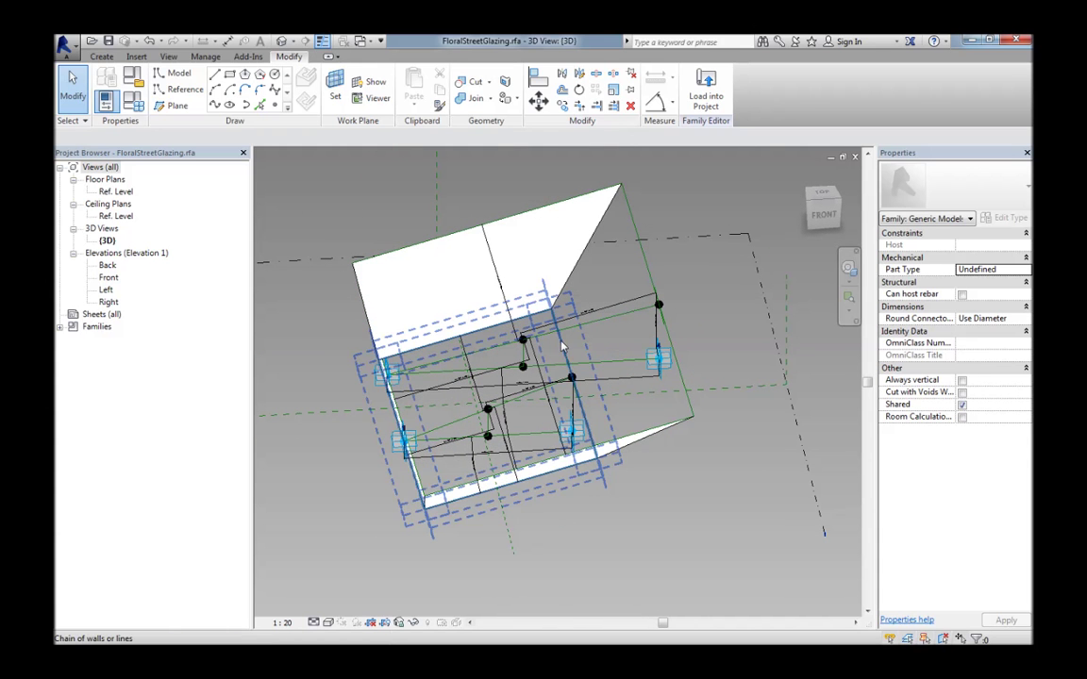
left_click(556, 345)
middle_click_drag(557, 345, 679, 276, "shift")
key("Tab")
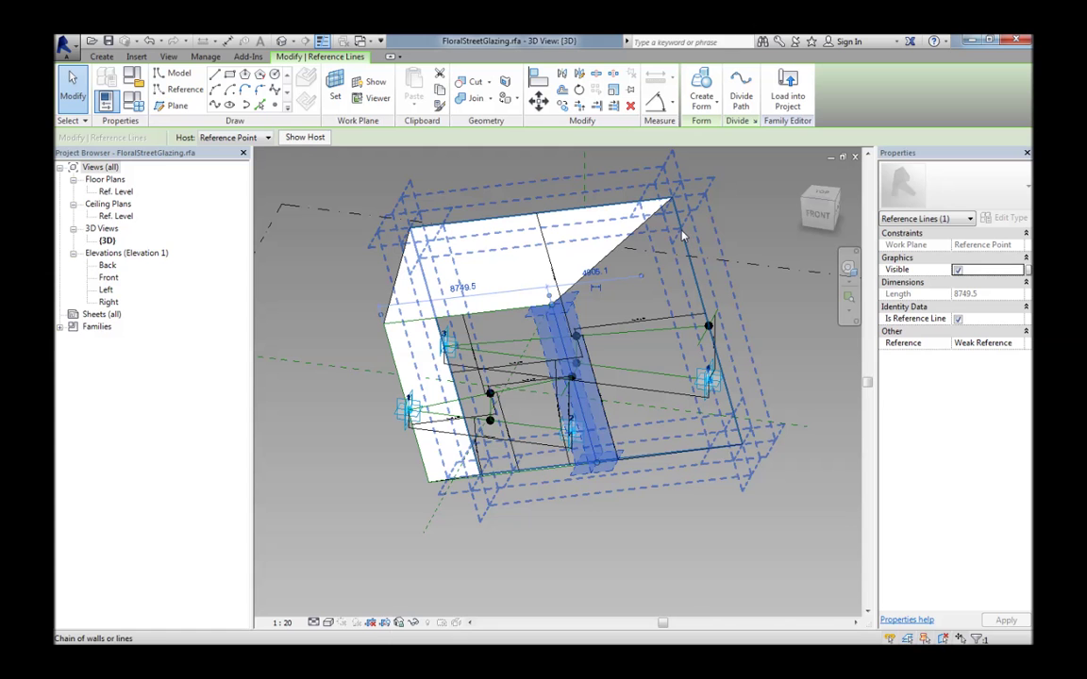
key("Tab")
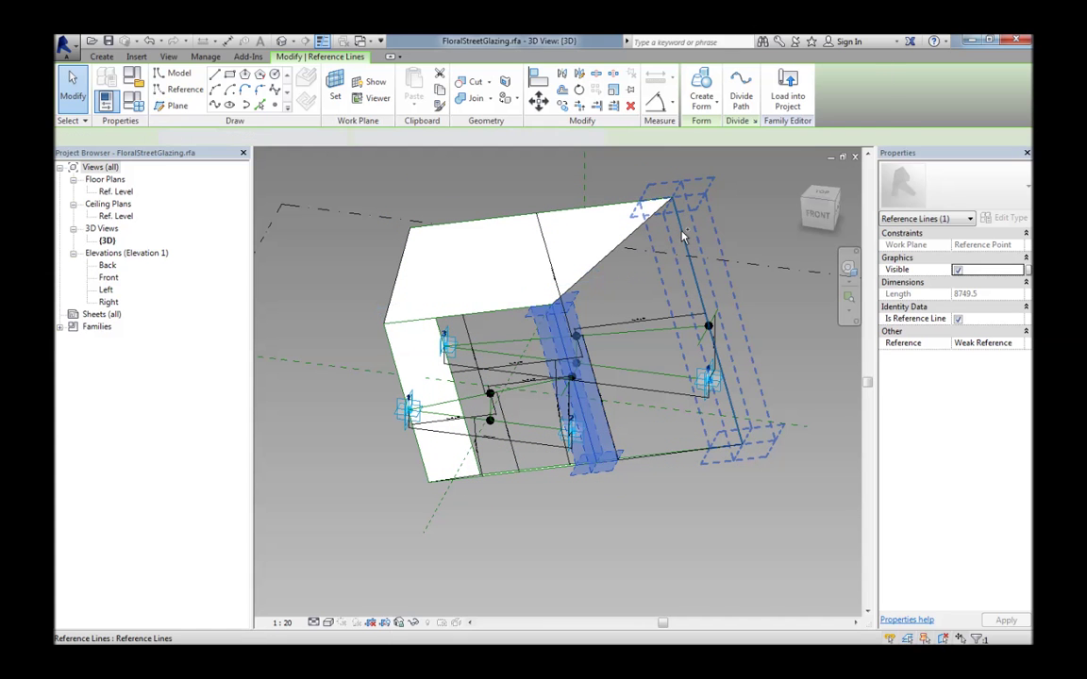
left_click(683, 236, "ctrl")
left_click(701, 92)
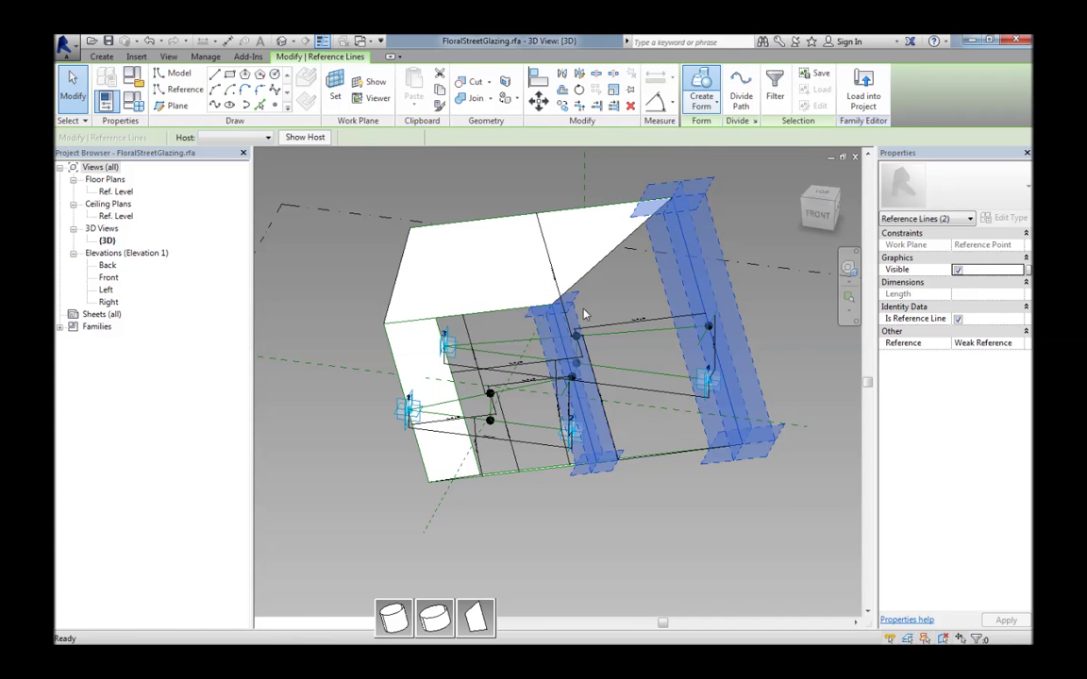
left_click(485, 618)
Select all four surface forms between the frames and choose Glass as their material
middle_click_drag(524, 514, 529, 534, "shift")
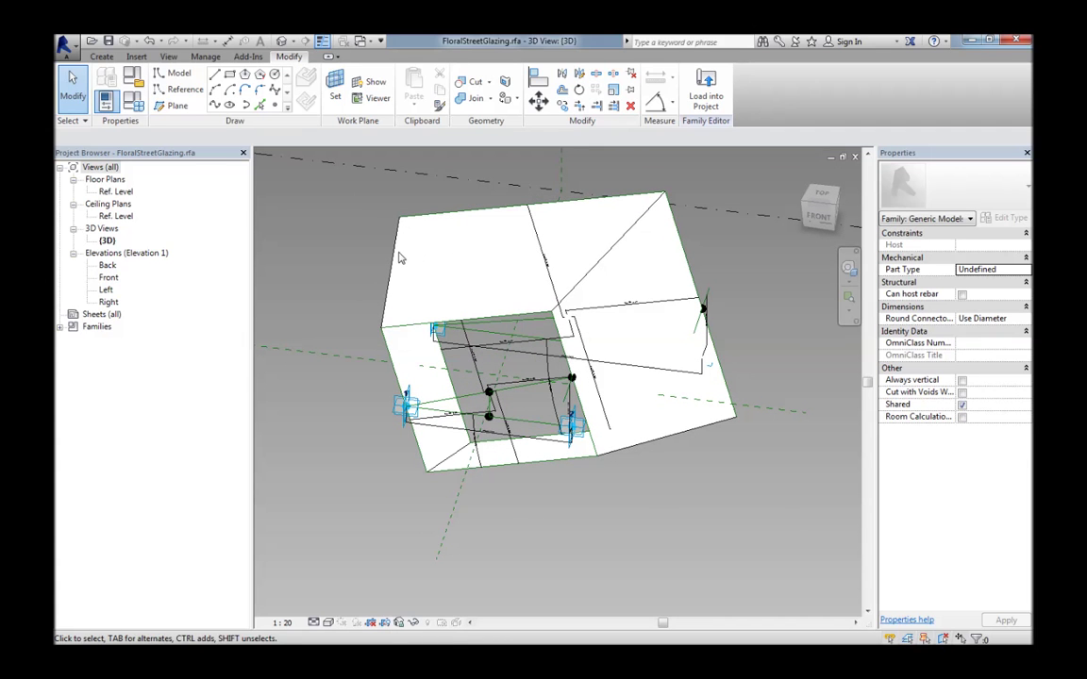
left_click(409, 321)
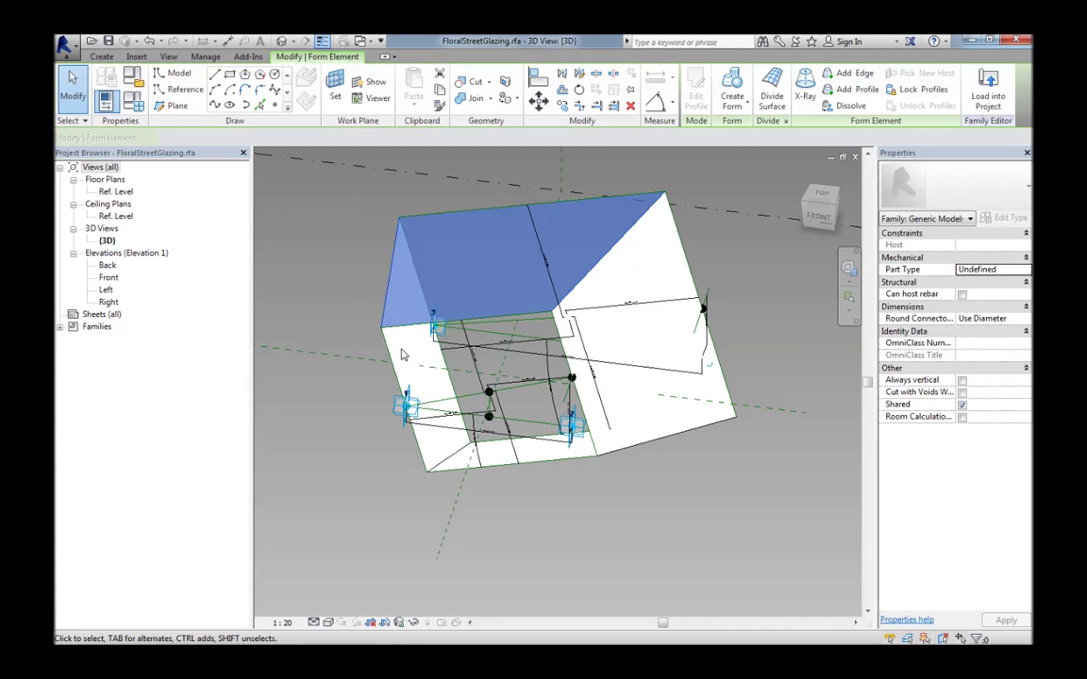
left_click(446, 465, "ctrl")
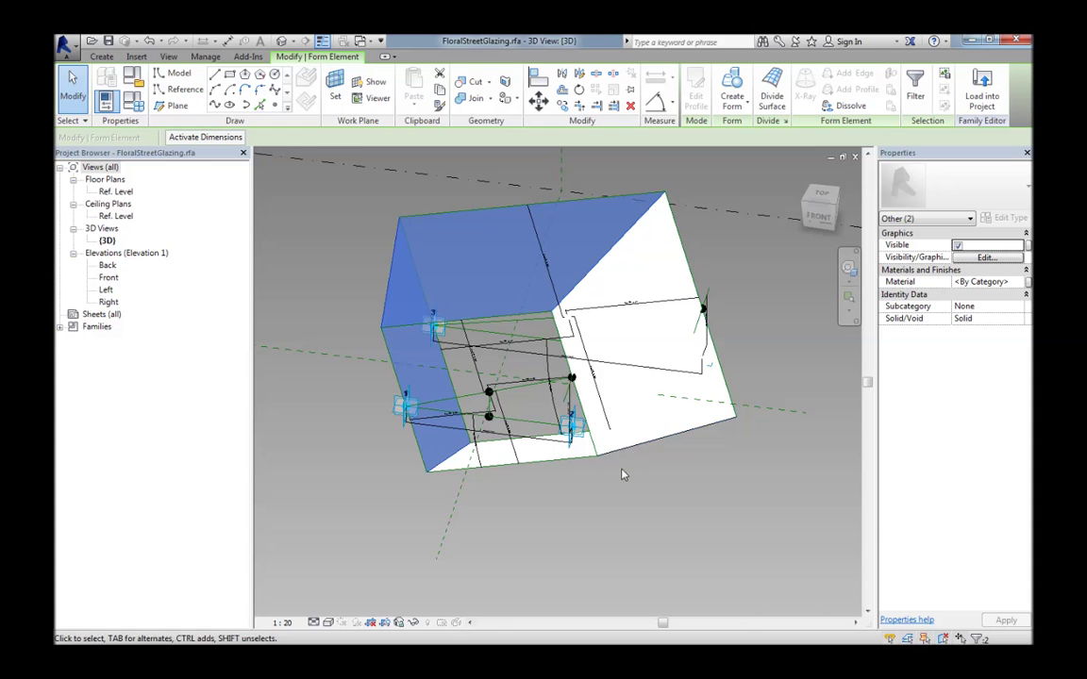
middle_click_drag(622, 475, 626, 429, "shift")
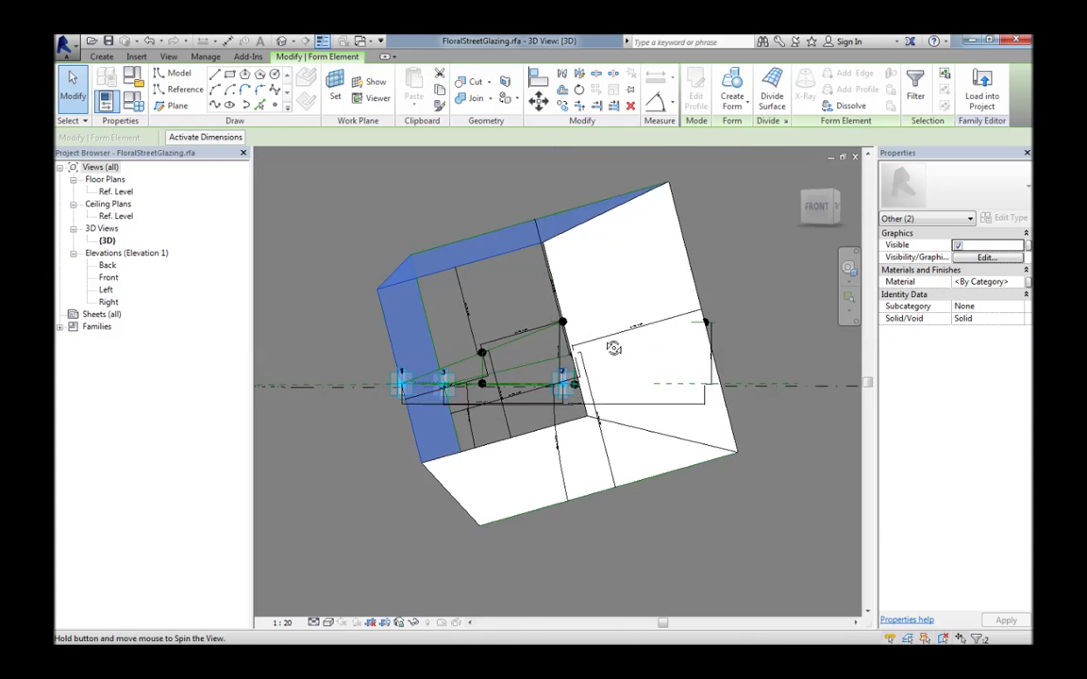
left_click(625, 427, "ctrl")
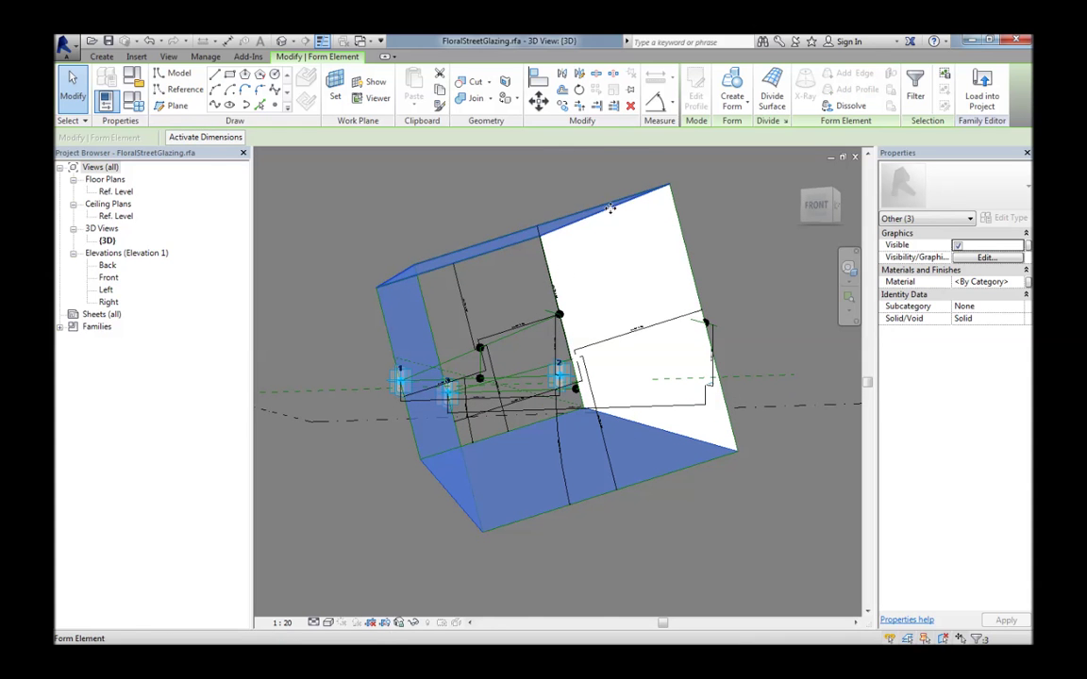
mouse_move(619, 260)
middle_mouse_down("shift")
mouse_move(612, 276)
mouse_move(607, 252)
middle_mouse_up("shift")
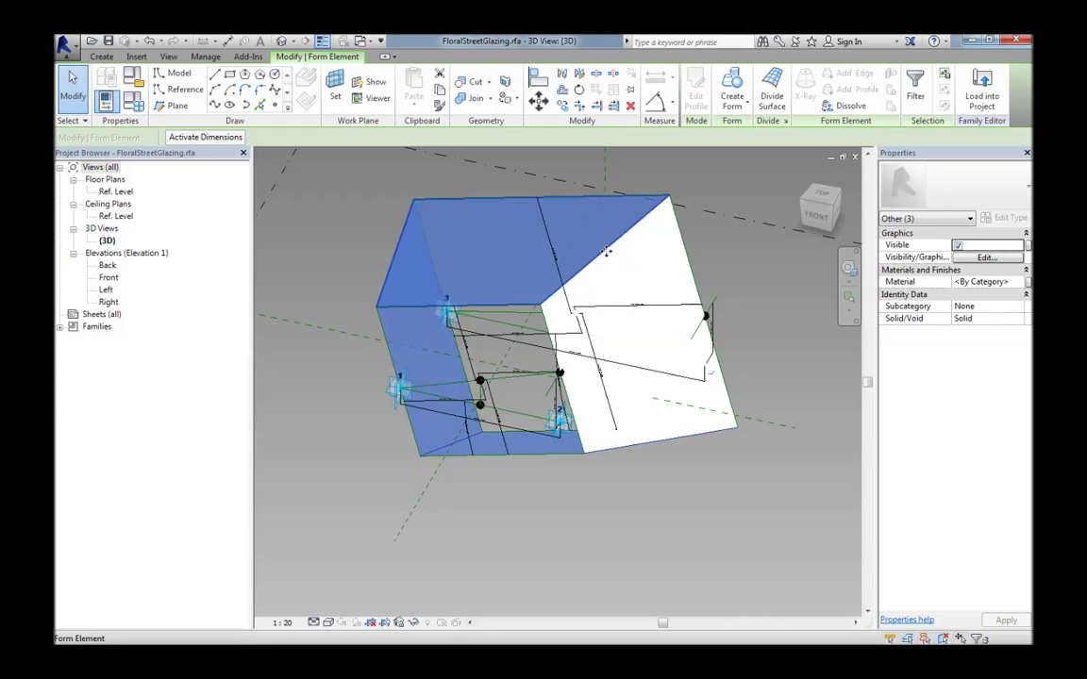
left_click(732, 408)
left_click(730, 405)
middle_click_drag(636, 400, 623, 444, "shift")
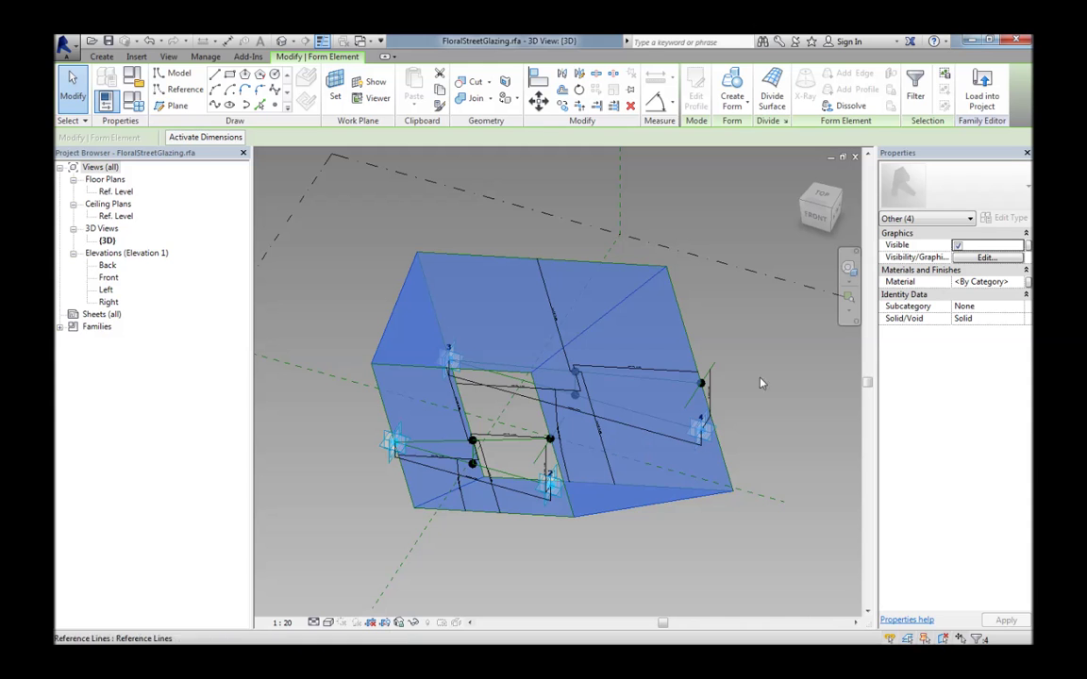
left_click(1029, 282)
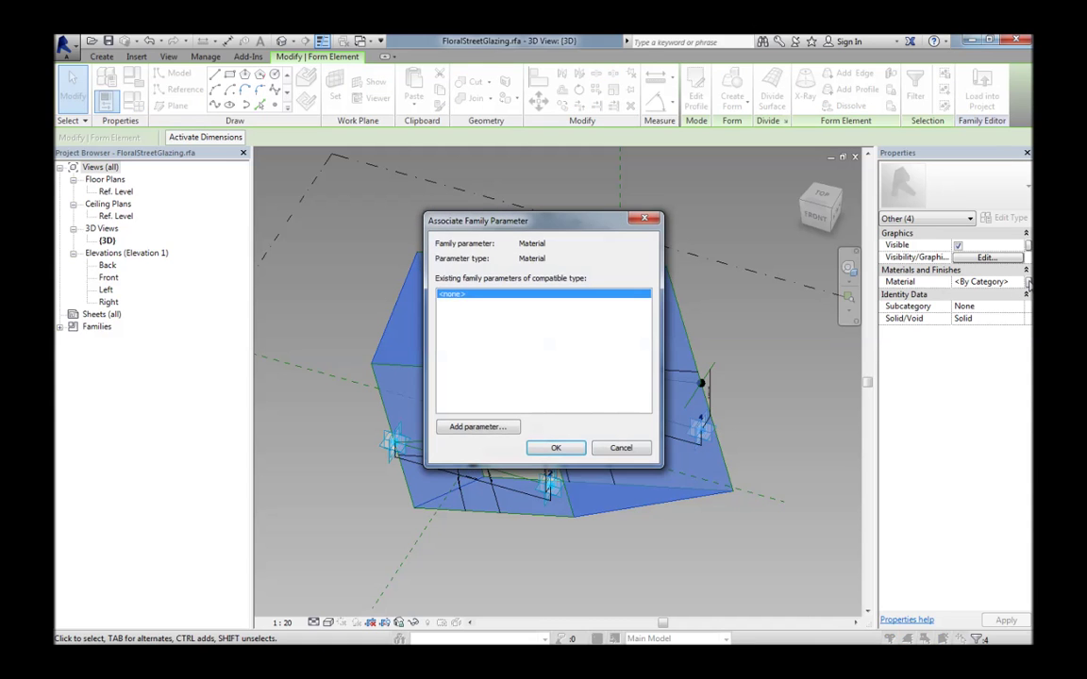
key("Escape")
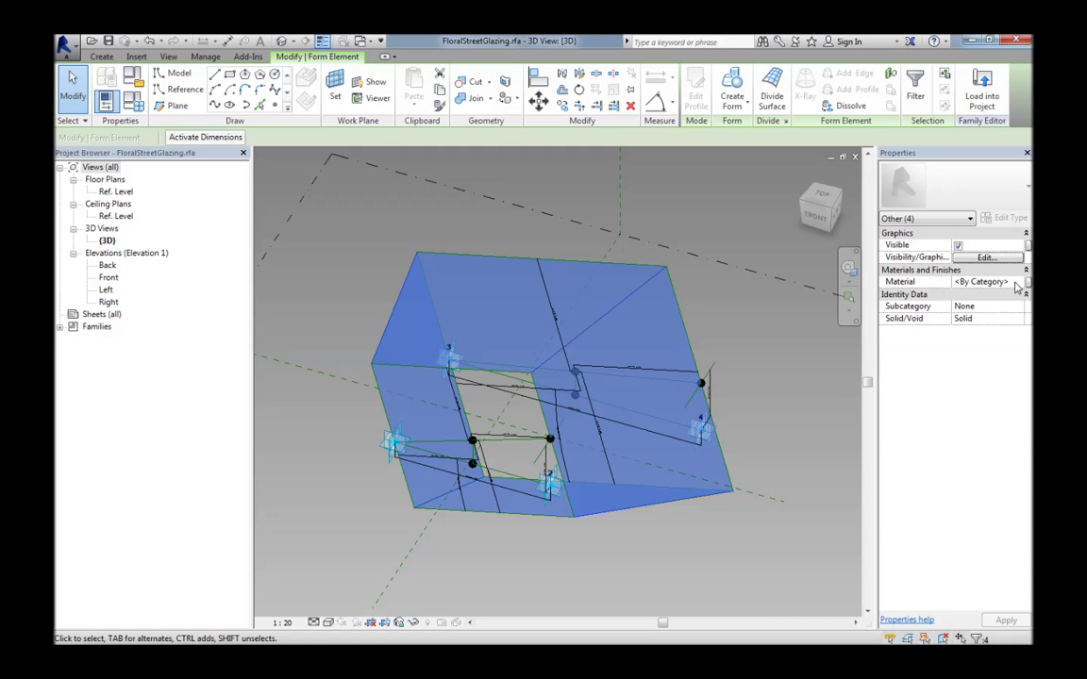
left_click(986, 282)
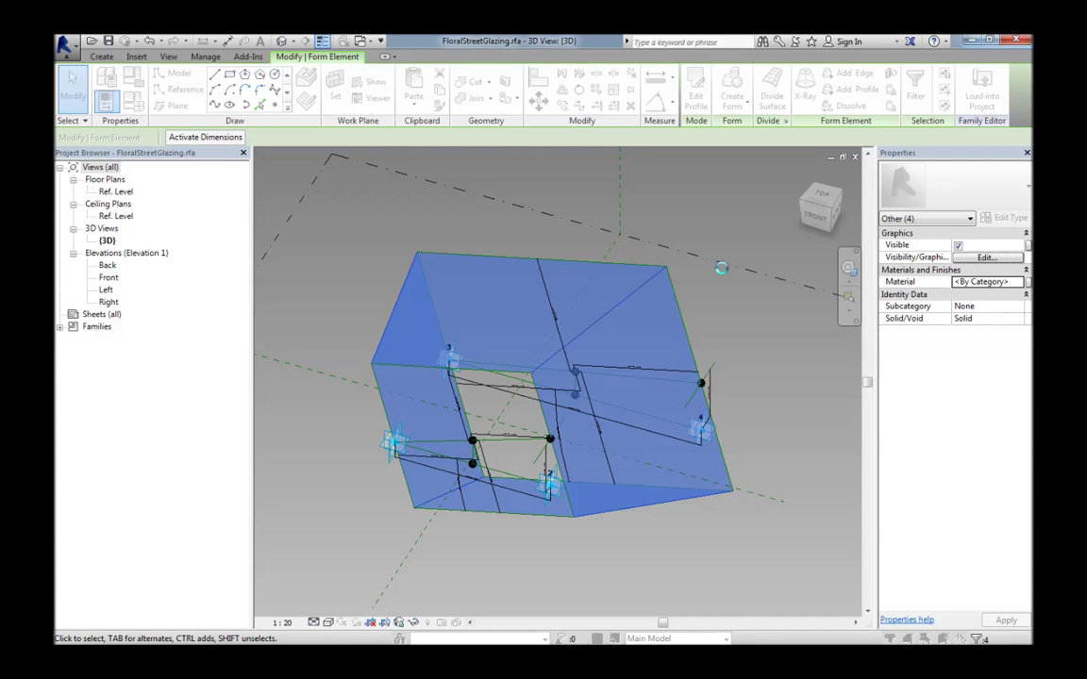
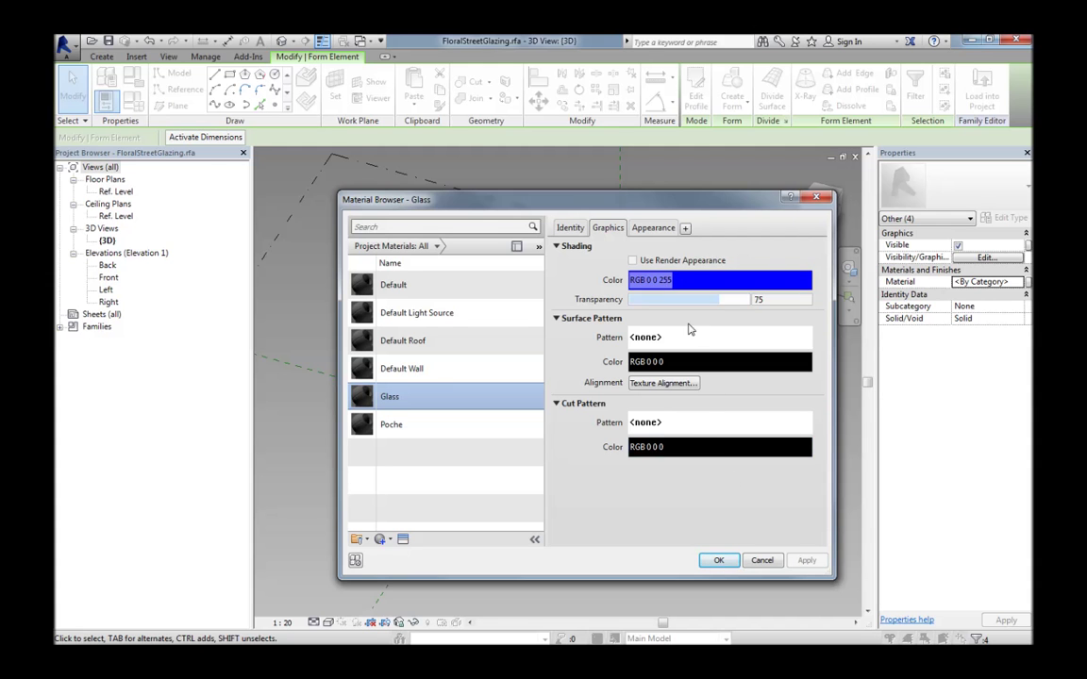
Change the Glass material's shading colour to light grey, RGB 192 192 192
left_click(675, 280)
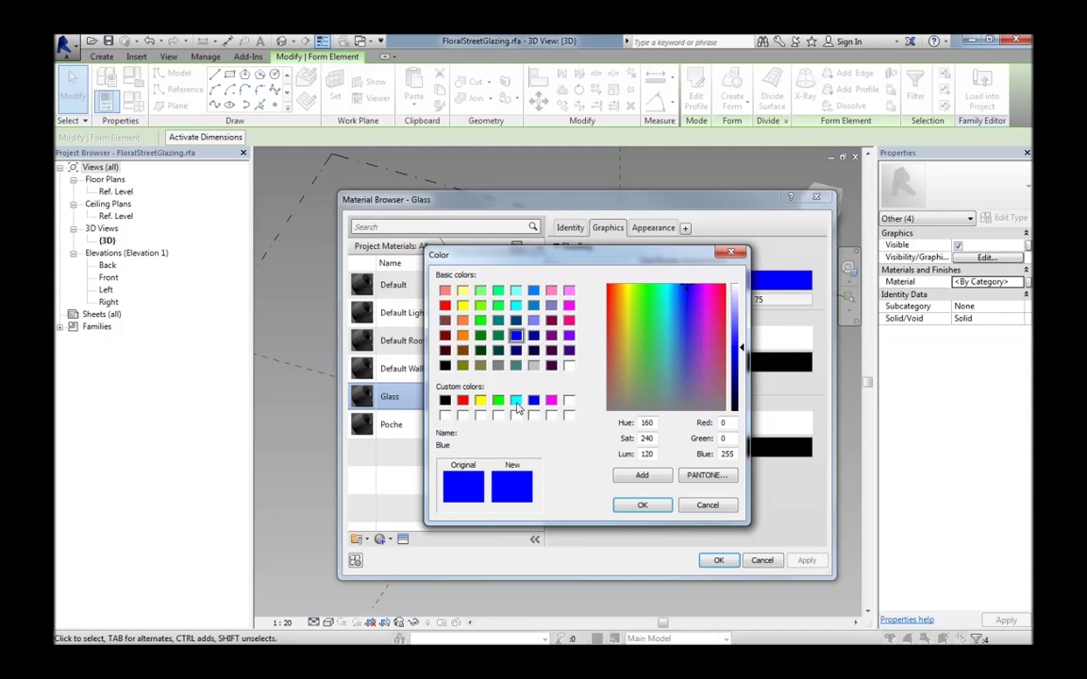
left_click(533, 366)
left_click(642, 505)
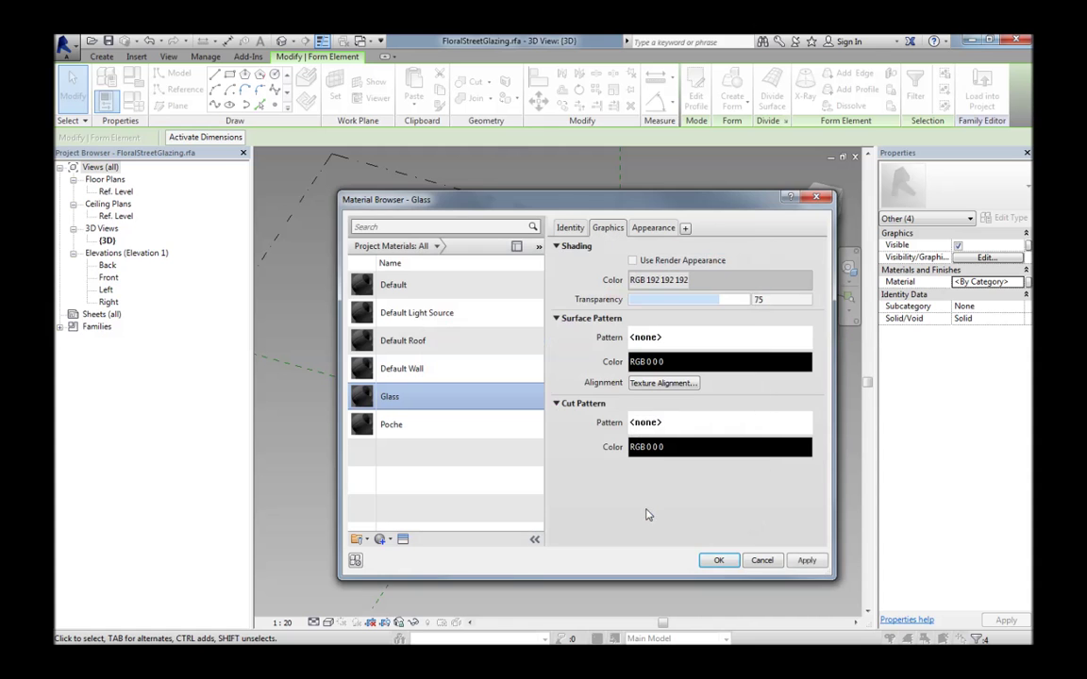
Apply the edited Glass material to the four selected surface forms and clear the selection
left_click(718, 560)
left_click(656, 521)
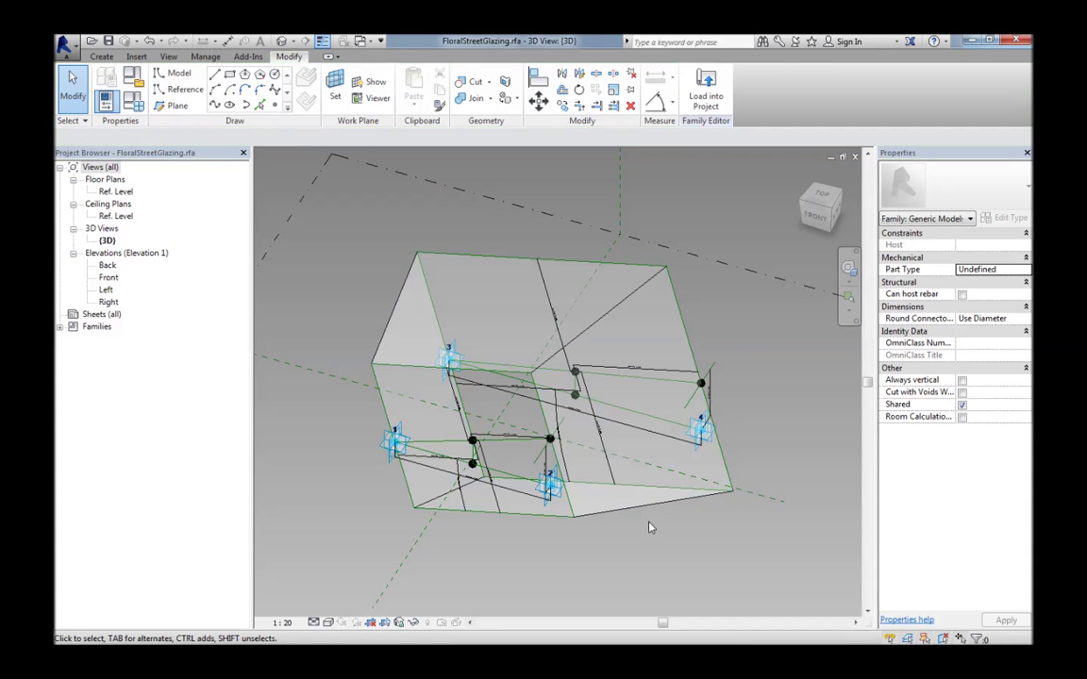
Move adaptive placement points 2 and 1 to flex the glazing, and inspect the form from several angles
middle_click_drag(650, 526, 647, 545, "shift")
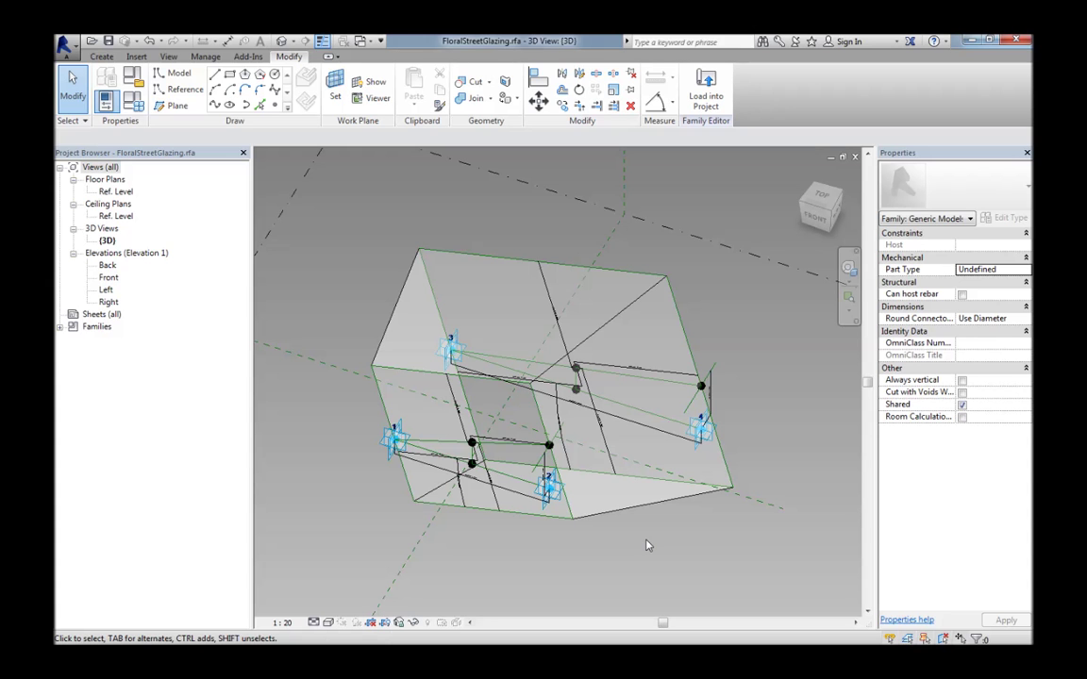
middle_click_drag(647, 546, 619, 488, "shift")
left_click(615, 511)
left_click_drag(619, 488, 627, 547)
middle_click_drag(633, 557, 701, 465, "shift")
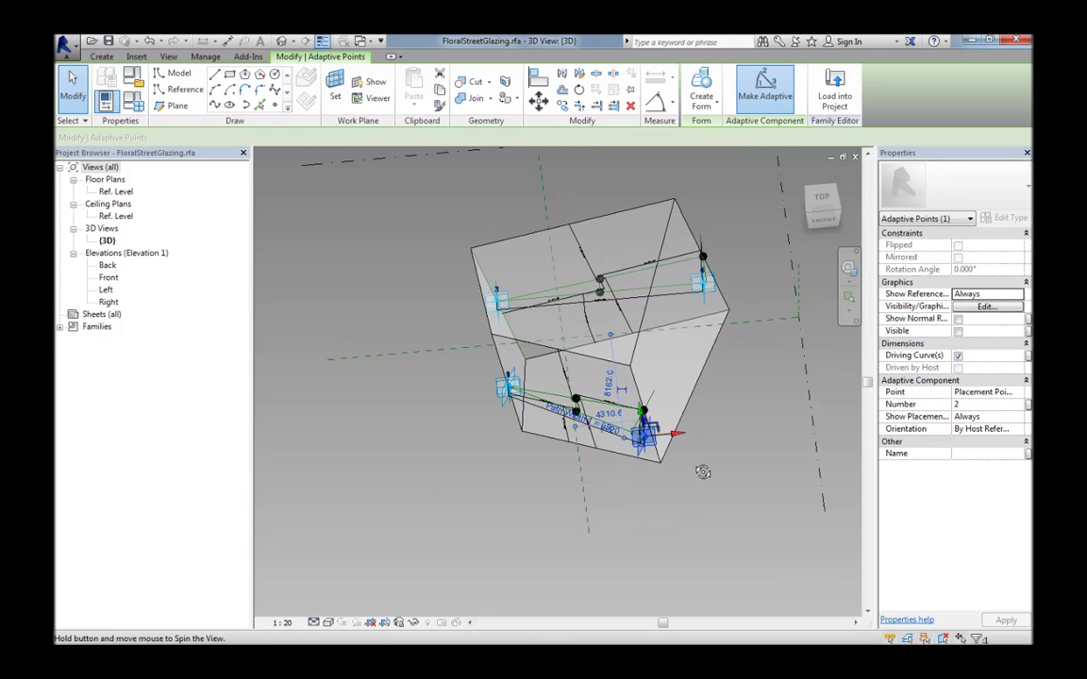
left_click(510, 390)
middle_click_drag(506, 456, 654, 505, "shift")
left_click_drag(565, 441, 517, 480)
middle_click_drag(517, 480, 399, 480, "shift")
left_click(399, 479)
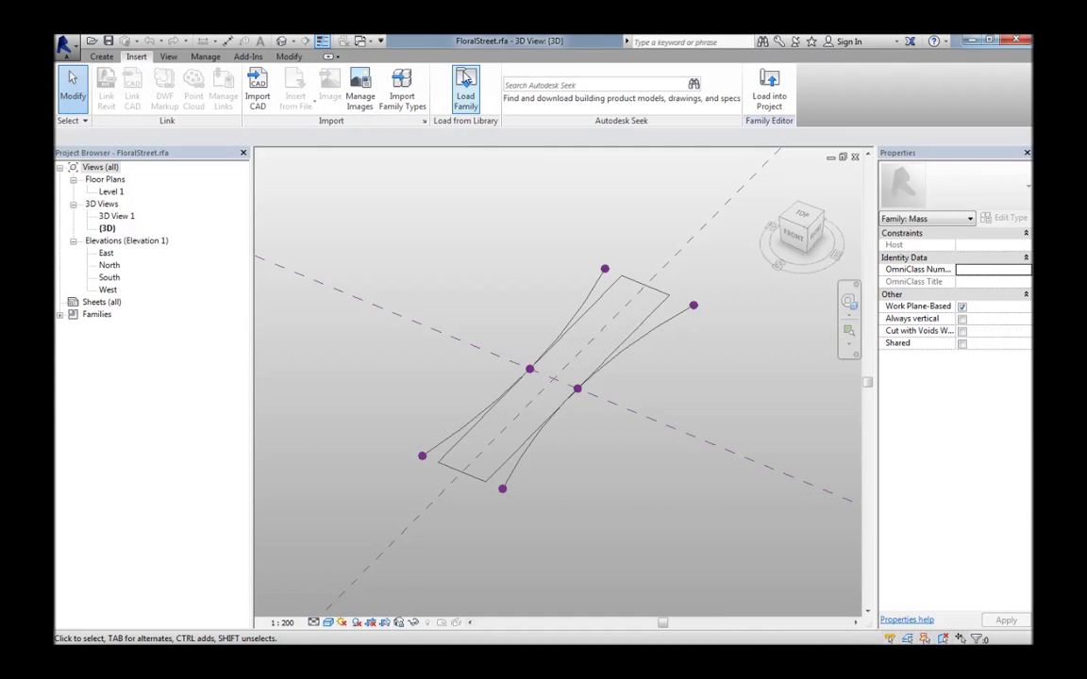
Load the FloralStreetFrame.rfa family from the Video folder into the FloralStreet mass and expand its Generic Models families
left_click(465, 80)
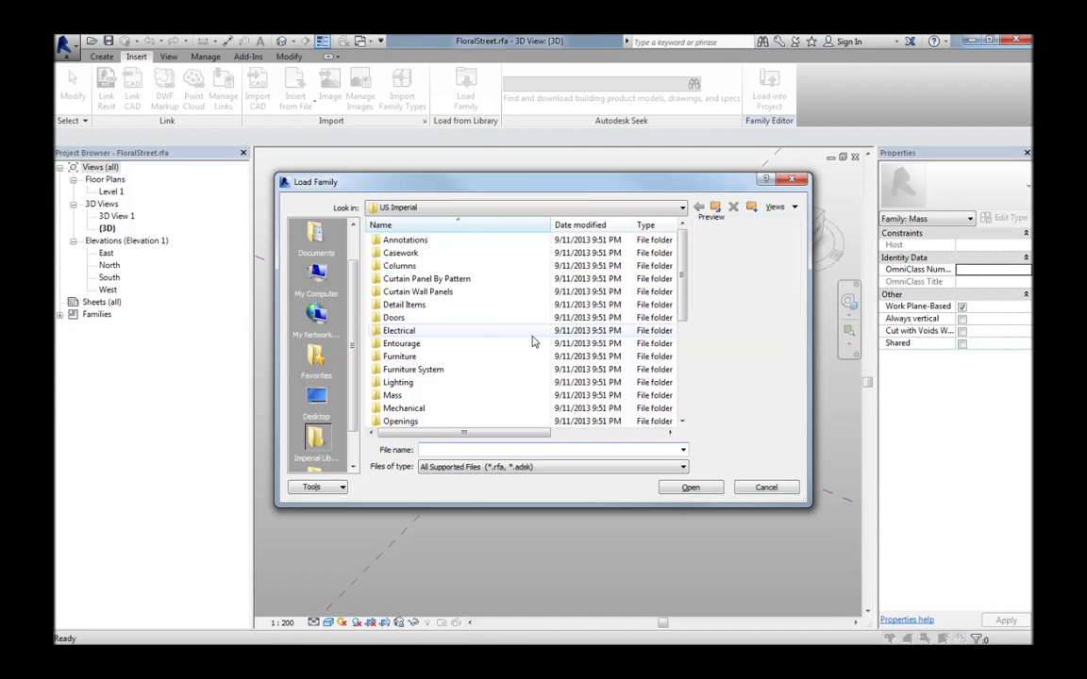
key("ctrl+v")
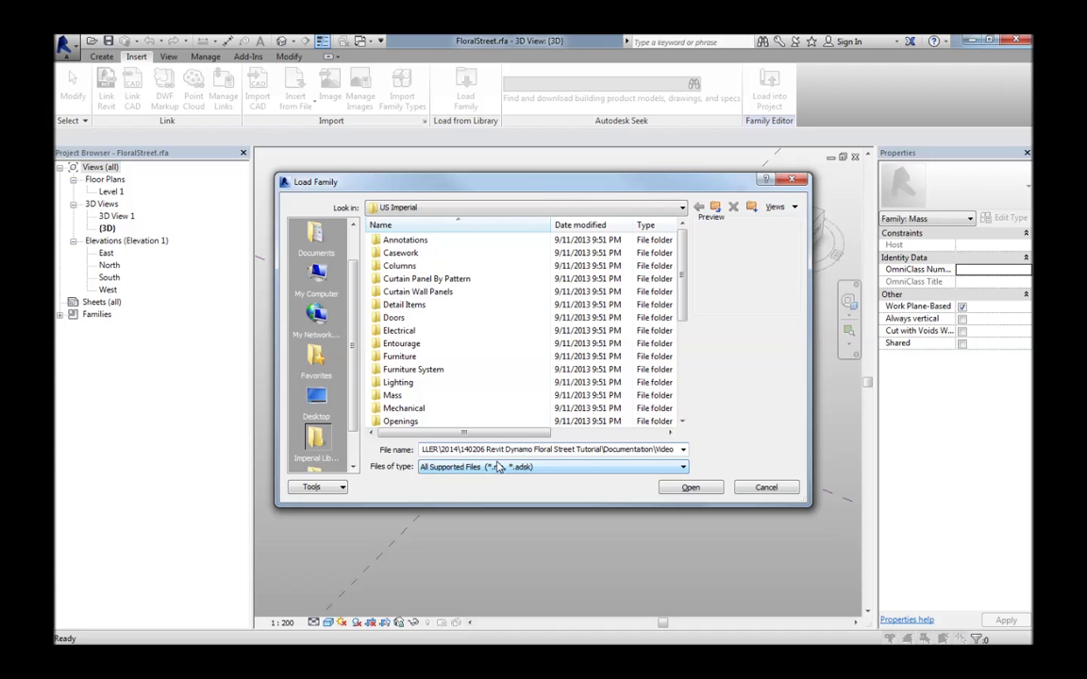
key("Return")
key("ctrl+c")
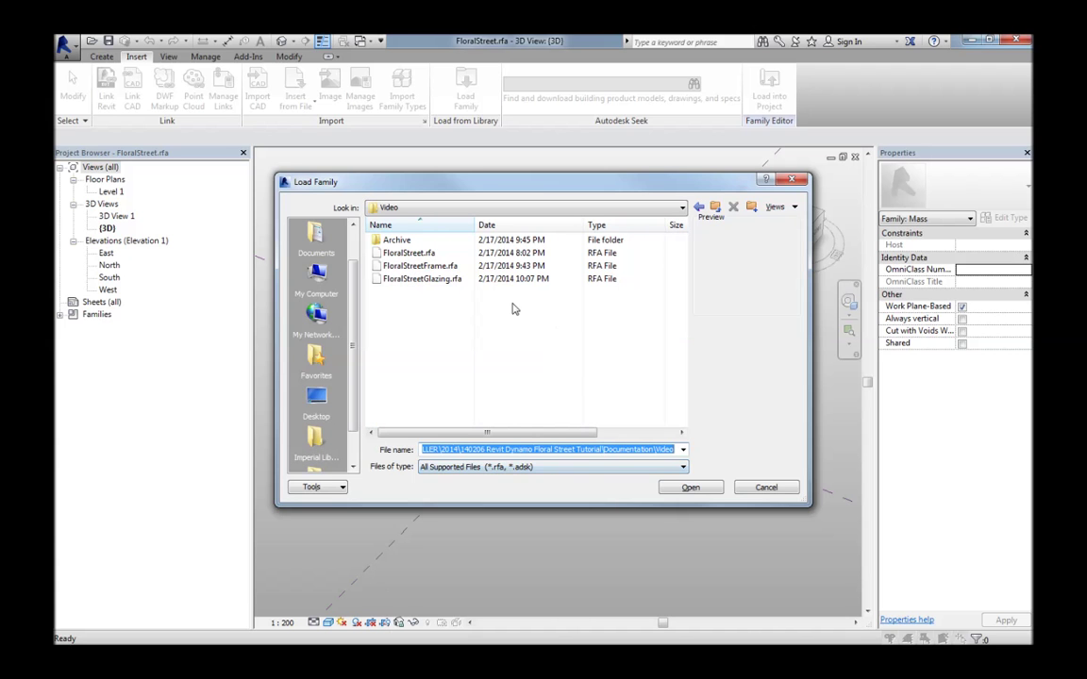
left_click(454, 267)
double_click(453, 267)
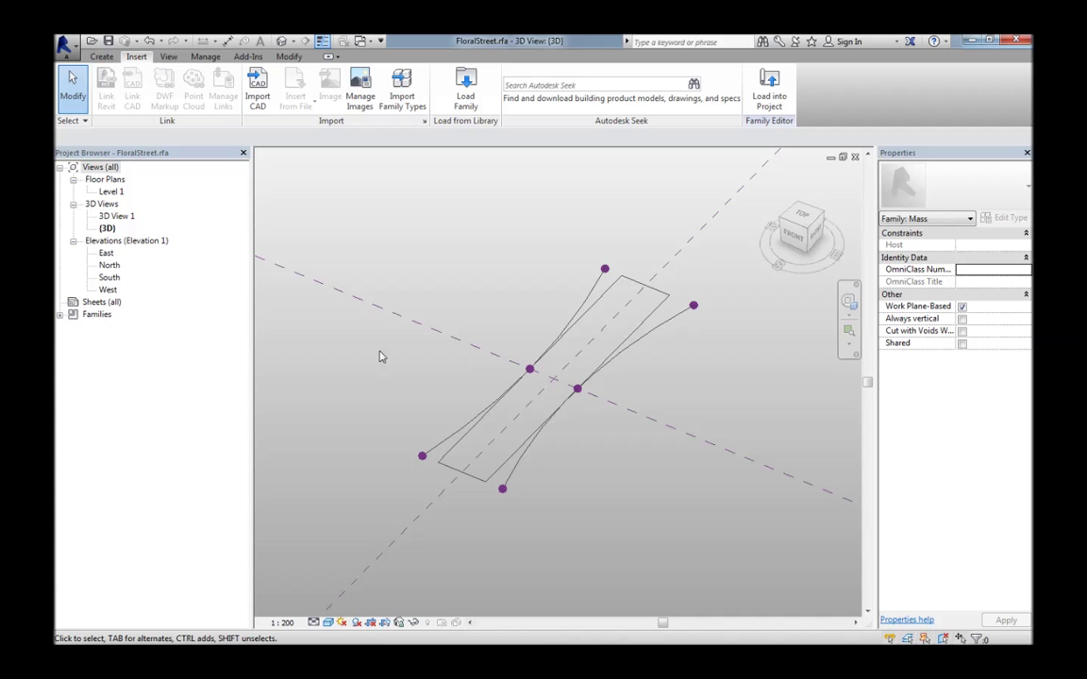
left_click(60, 315)
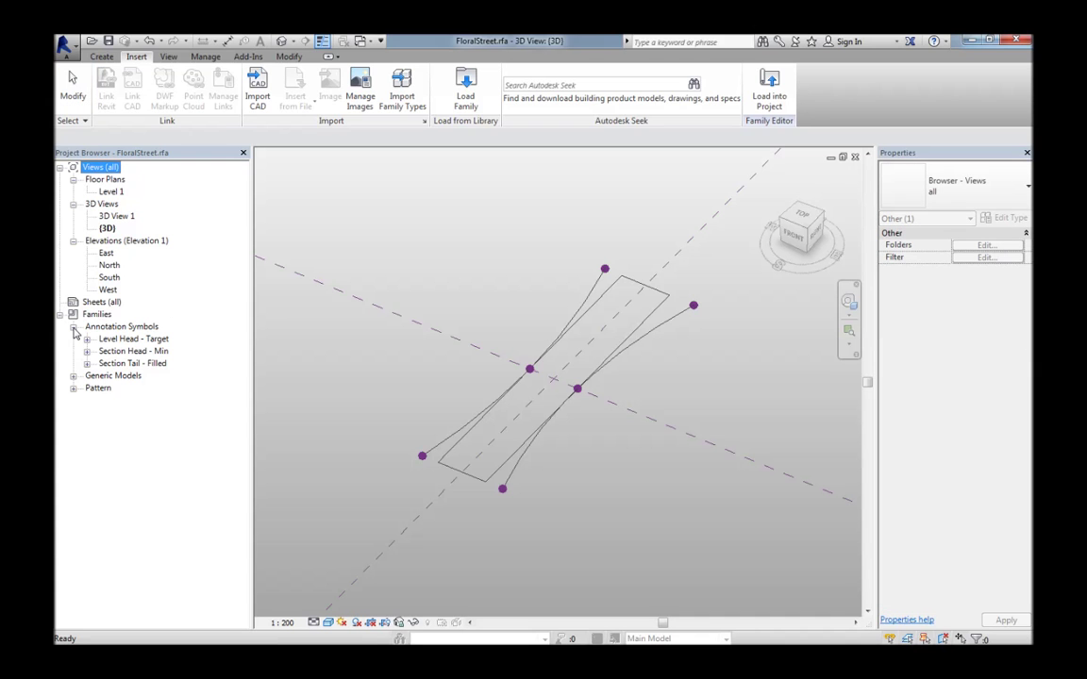
left_click(74, 327)
left_click(74, 339)
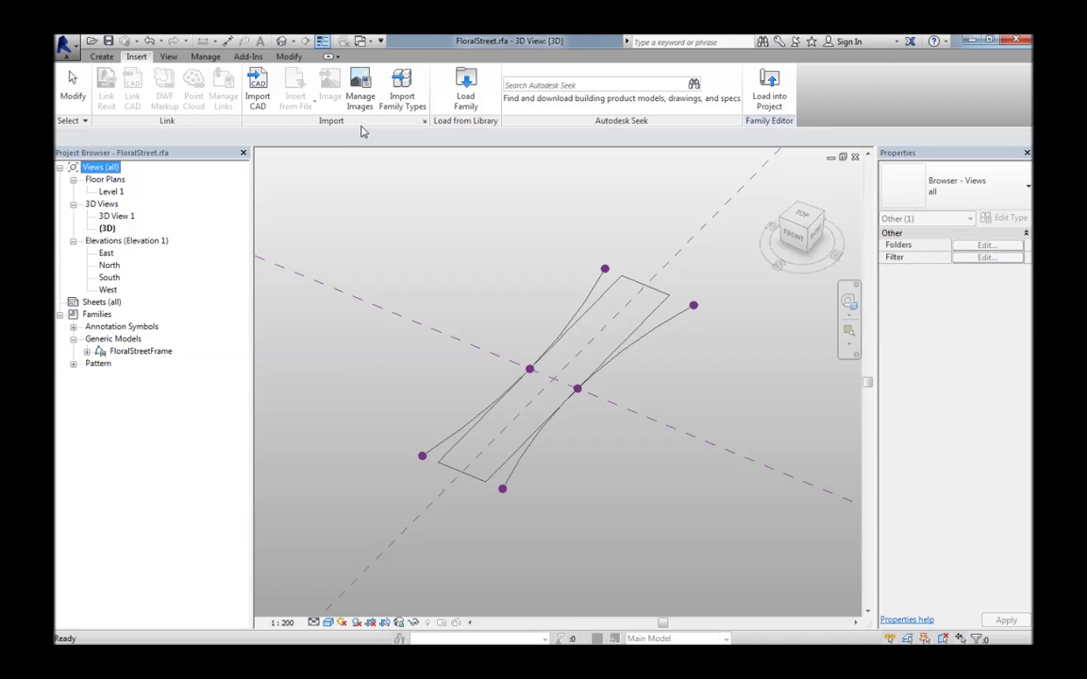
Load the FloralStreetGlazing.rfa family from the Video folder into the FloralStreet mass
left_click(465, 90)
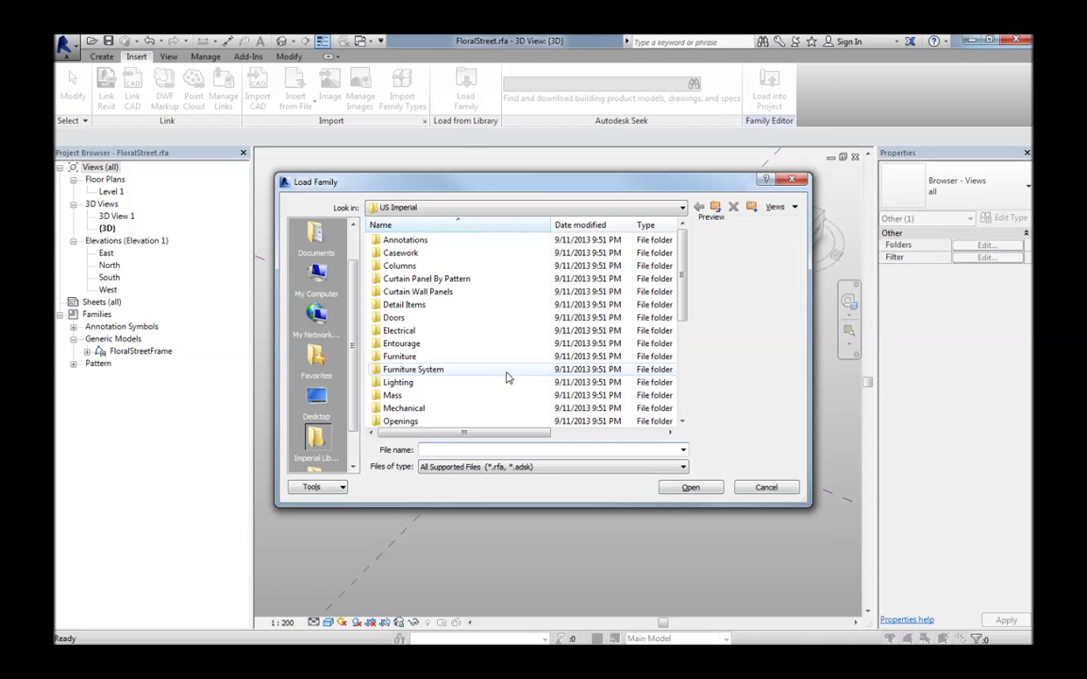
key("ctrl+v")
key("Return")
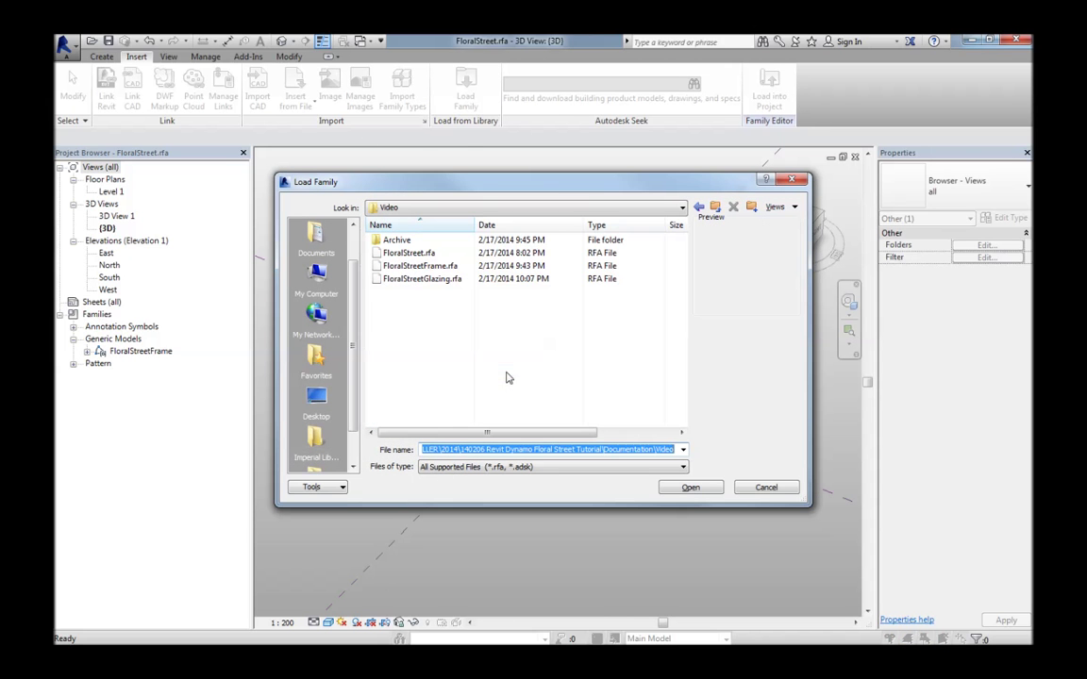
double_click(444, 279)
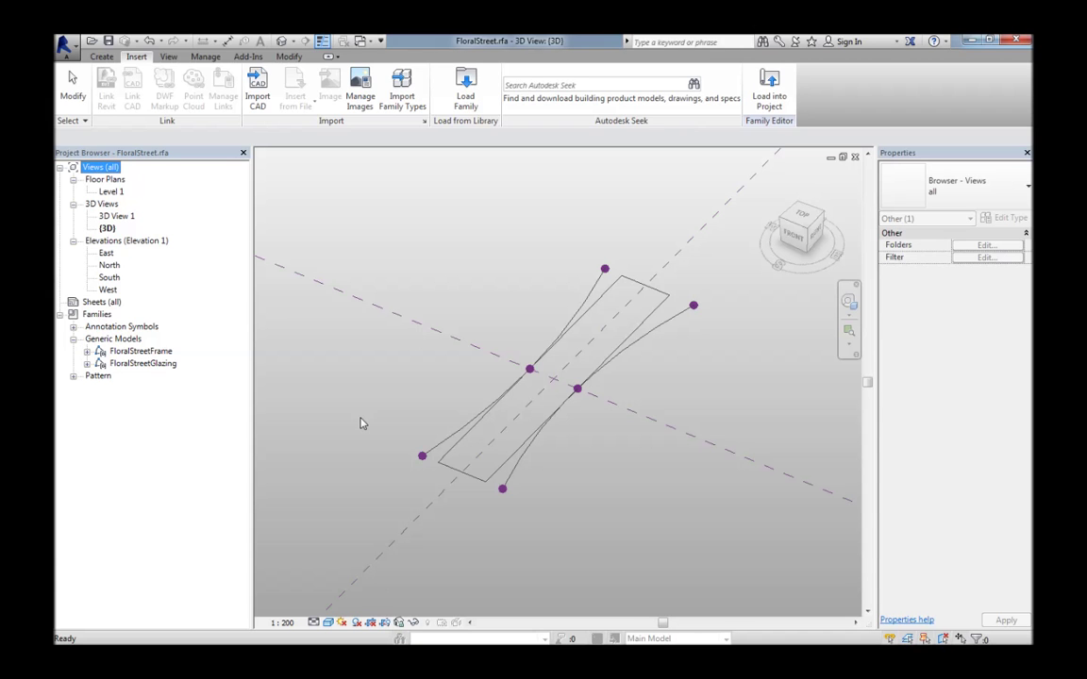
left_click(86, 351)
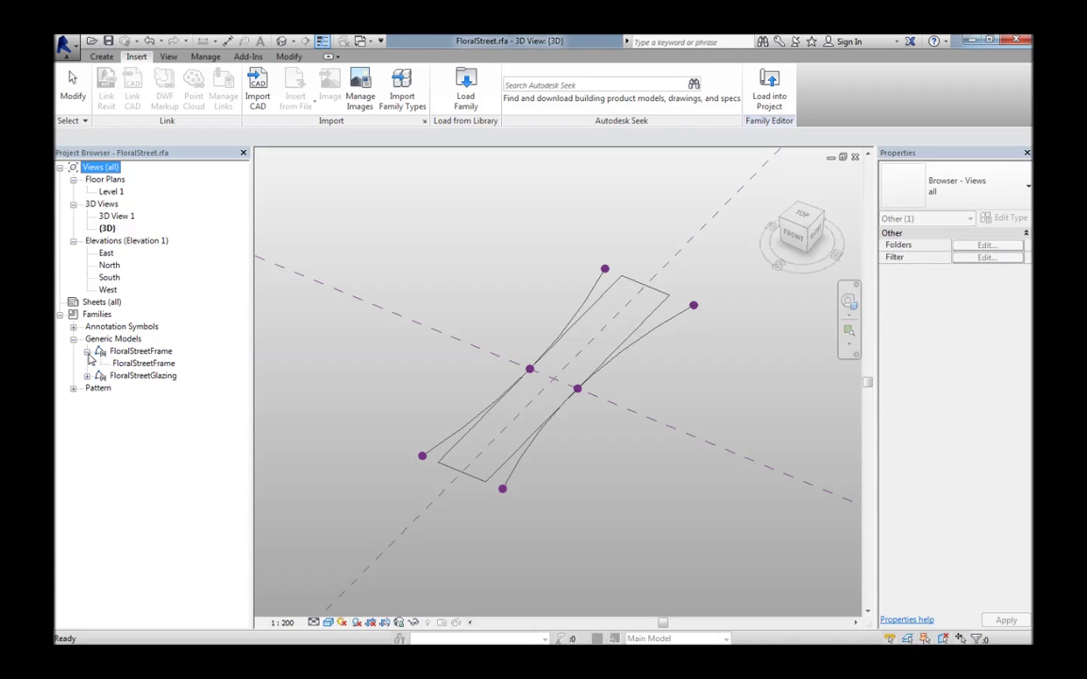
left_click(141, 364)
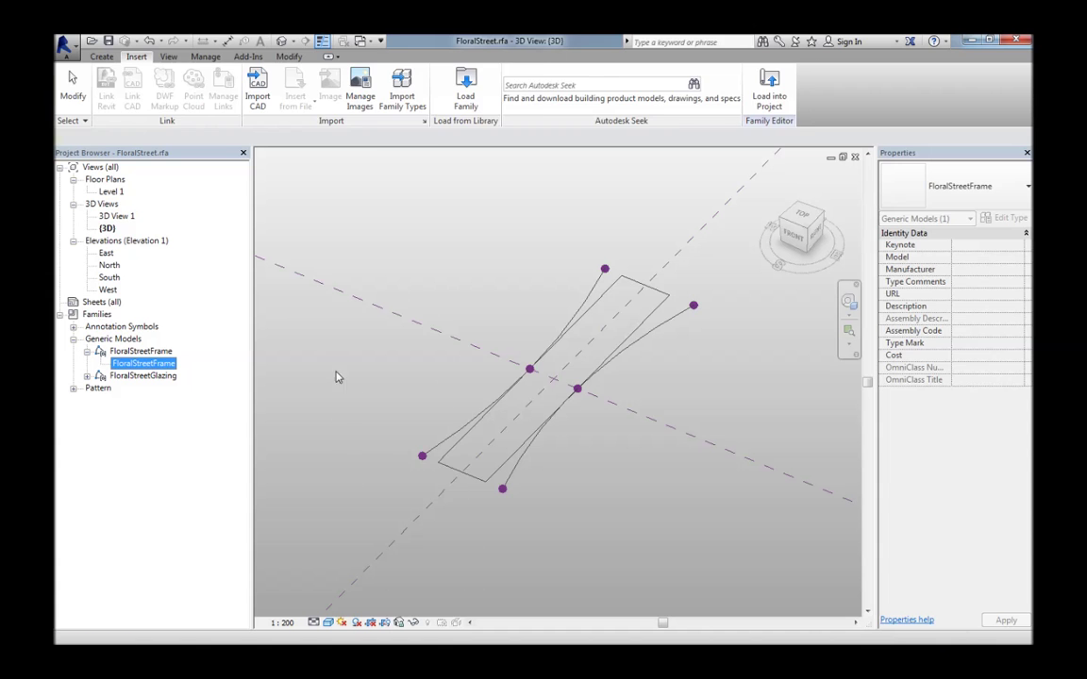
left_click_drag(335, 376, 336, 377)
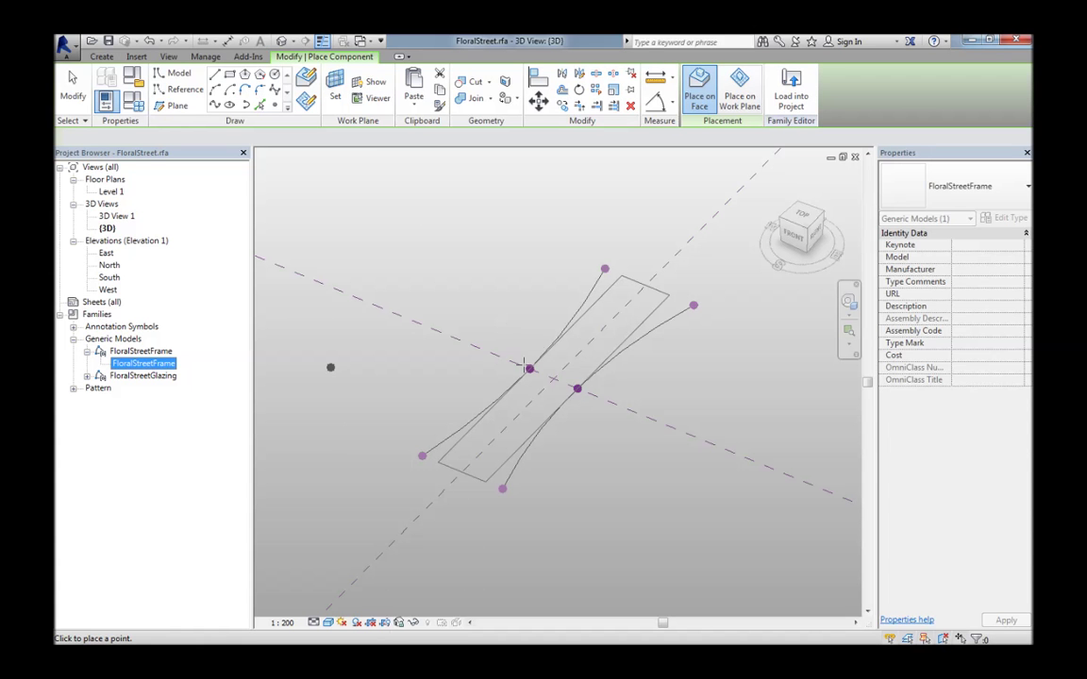
left_click(530, 368)
key("Escape")
left_click(328, 363)
key("Delete")
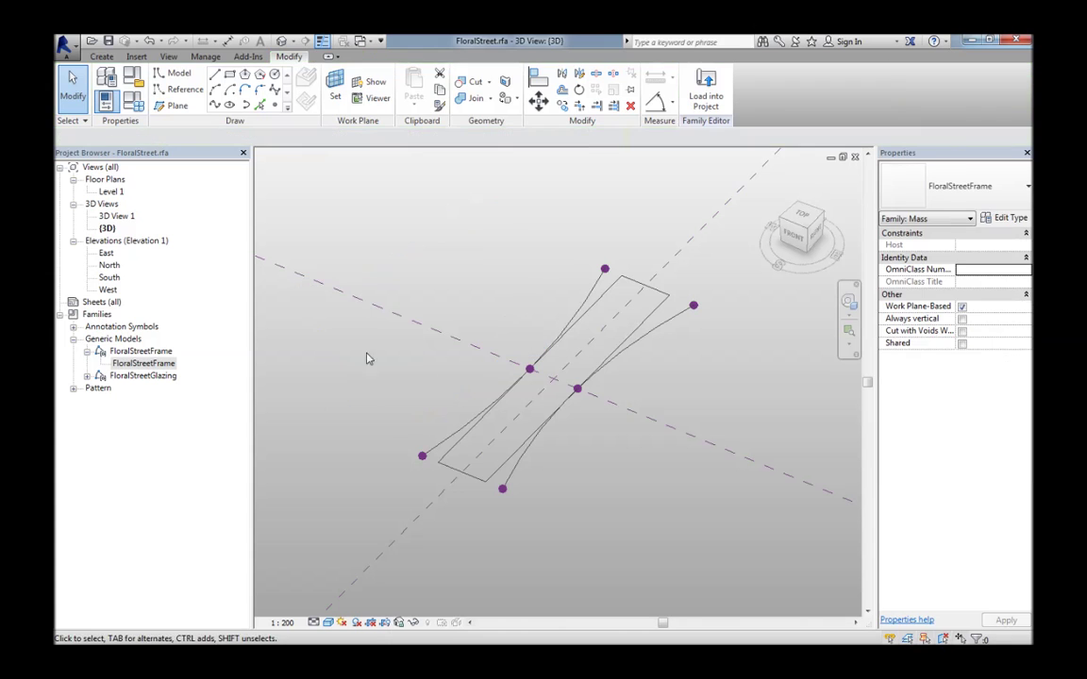
Launch the Dynamo add-in from Revit, widen its window and reposition it over the model view
mouse_move(369, 383)
middle_mouse_down()
mouse_move(378, 393)
mouse_move(371, 383)
middle_mouse_up()
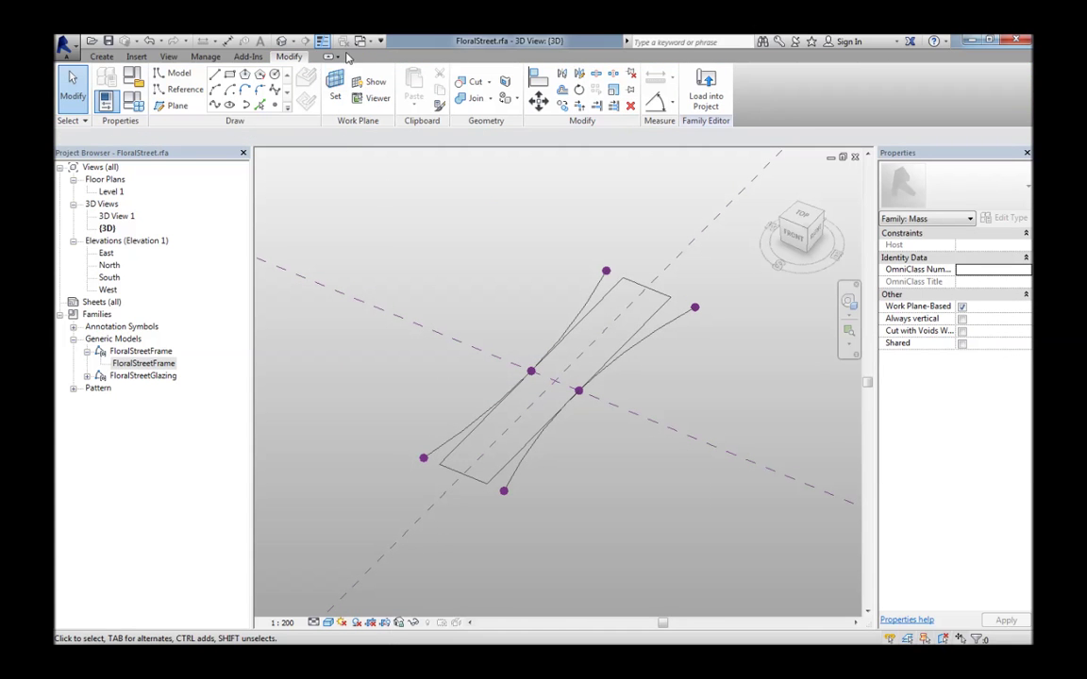
left_click(248, 57)
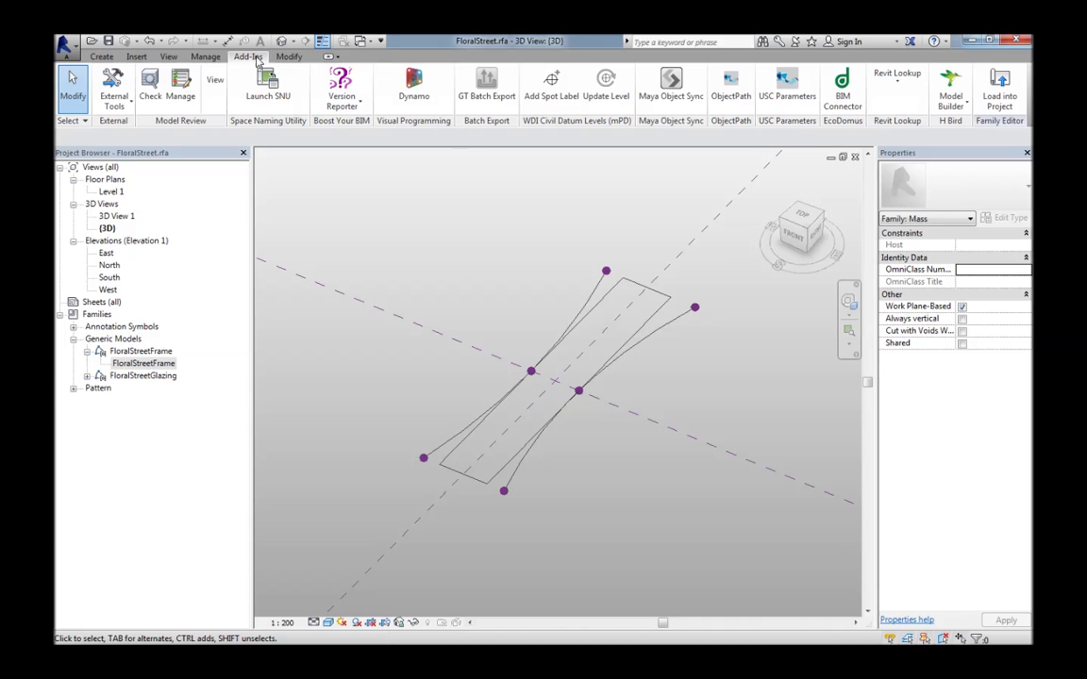
left_click(422, 86)
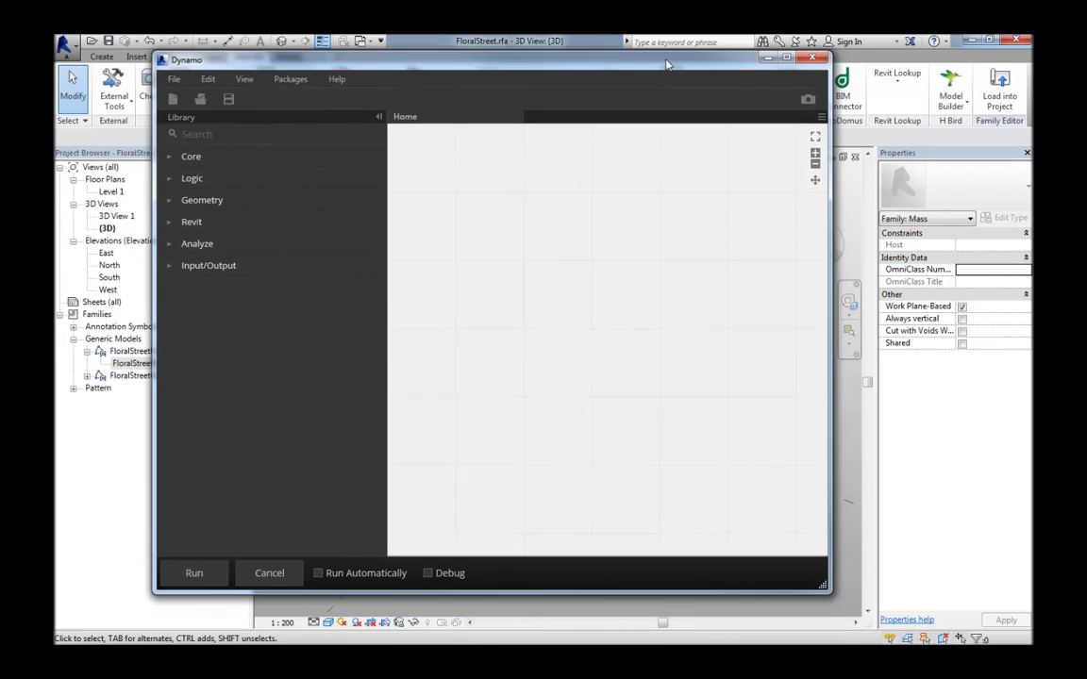
left_click_drag(826, 531, 976, 534)
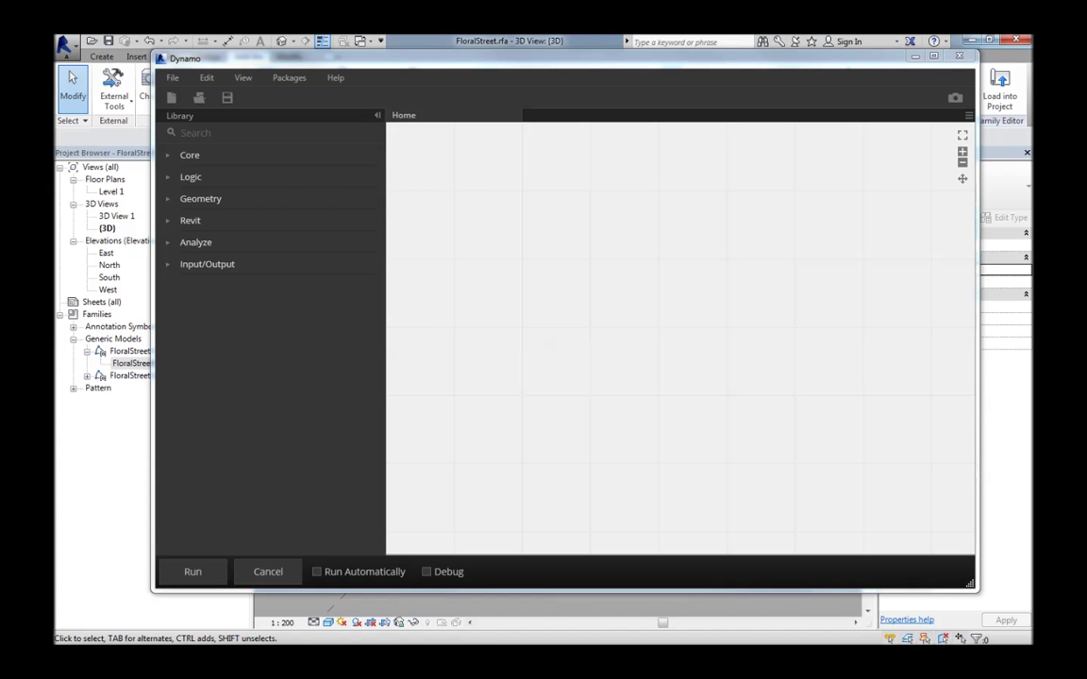
left_click_drag(355, 61, 306, 60)
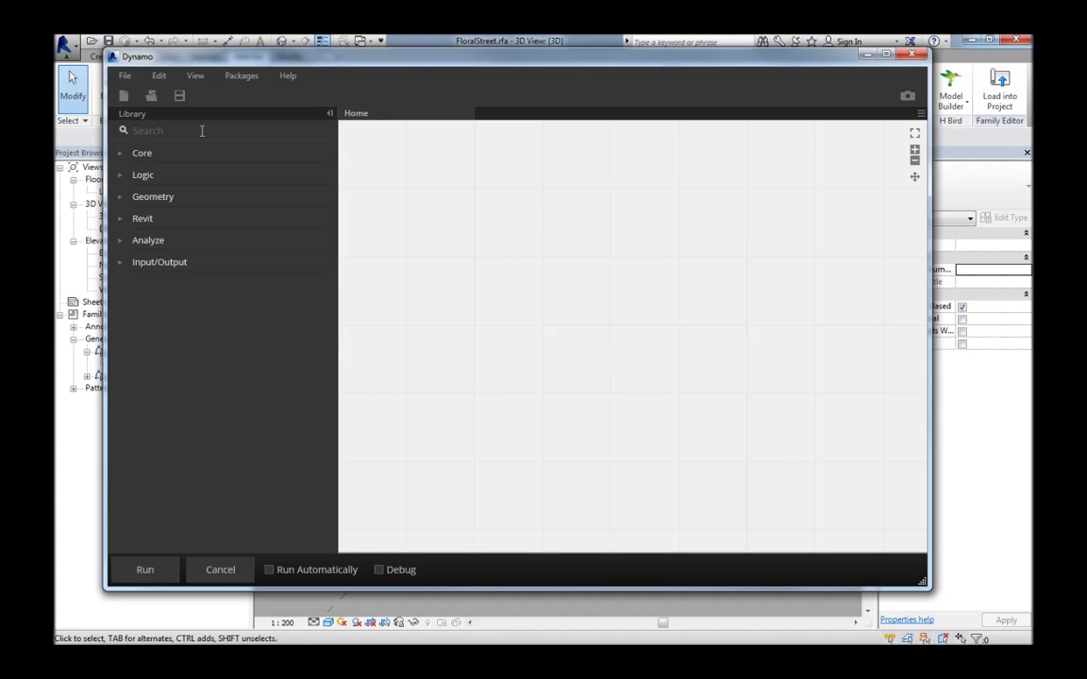
Add two Select Curve nodes to the graph and arrange them one above the other
type("sele")
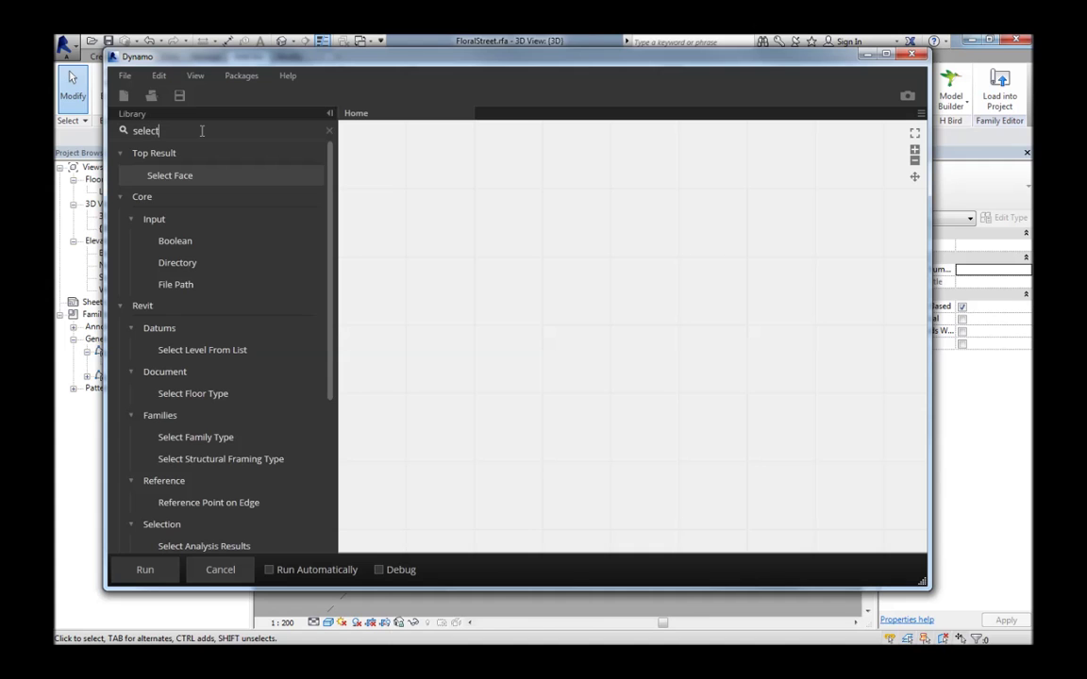
type("ct cur")
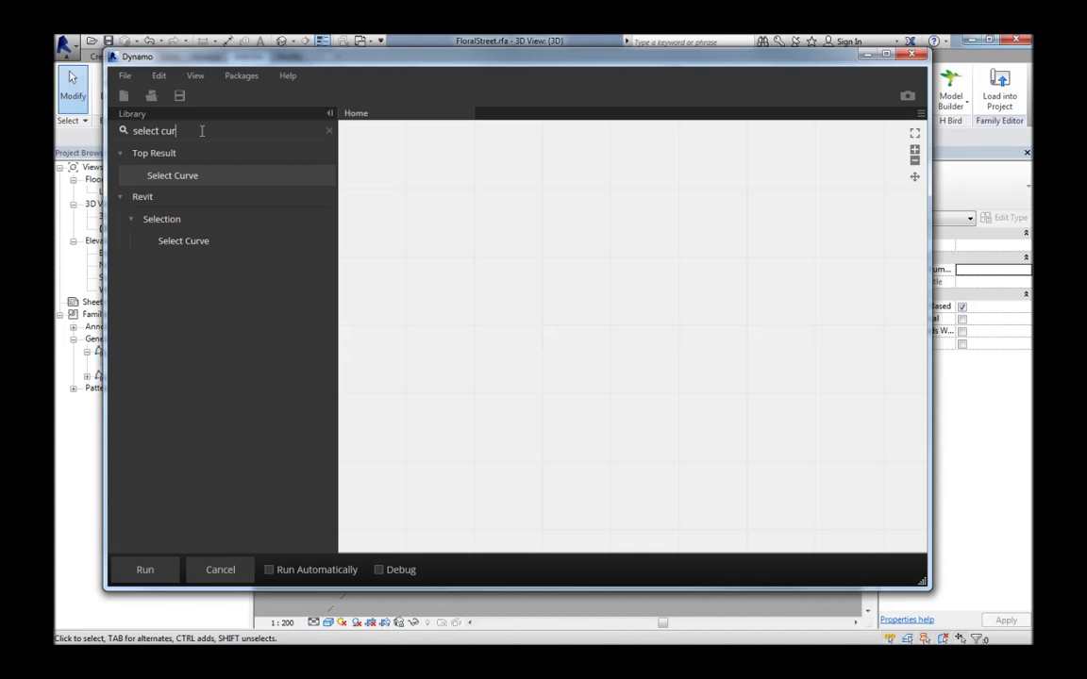
key("Return")
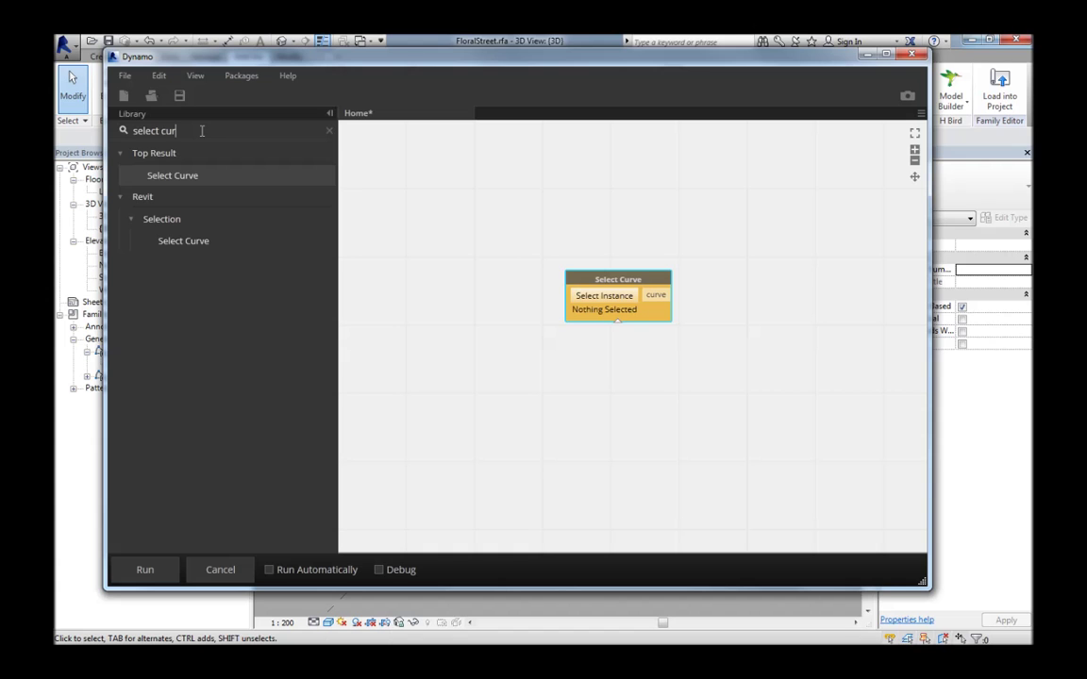
key("Return")
left_click_drag(554, 278, 621, 355)
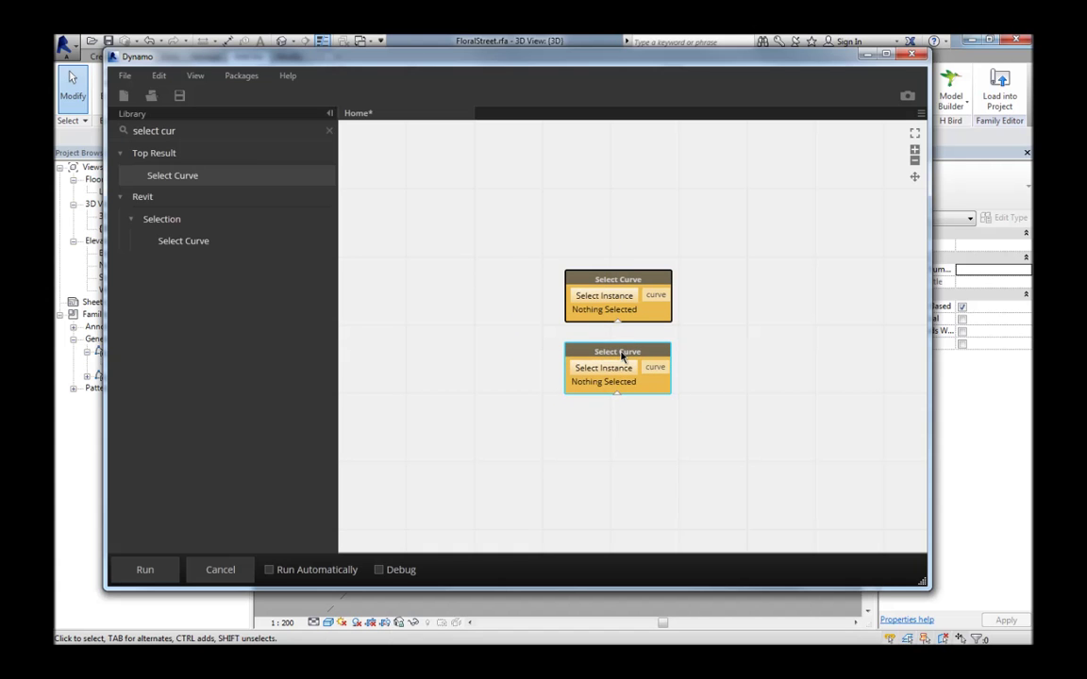
Assign the two curved model lines flanking the central rectangle to the two Select Curve nodes, one each
left_click_drag(557, 66, 290, 79)
left_click_drag(422, 92, 335, 80)
left_click(253, 301)
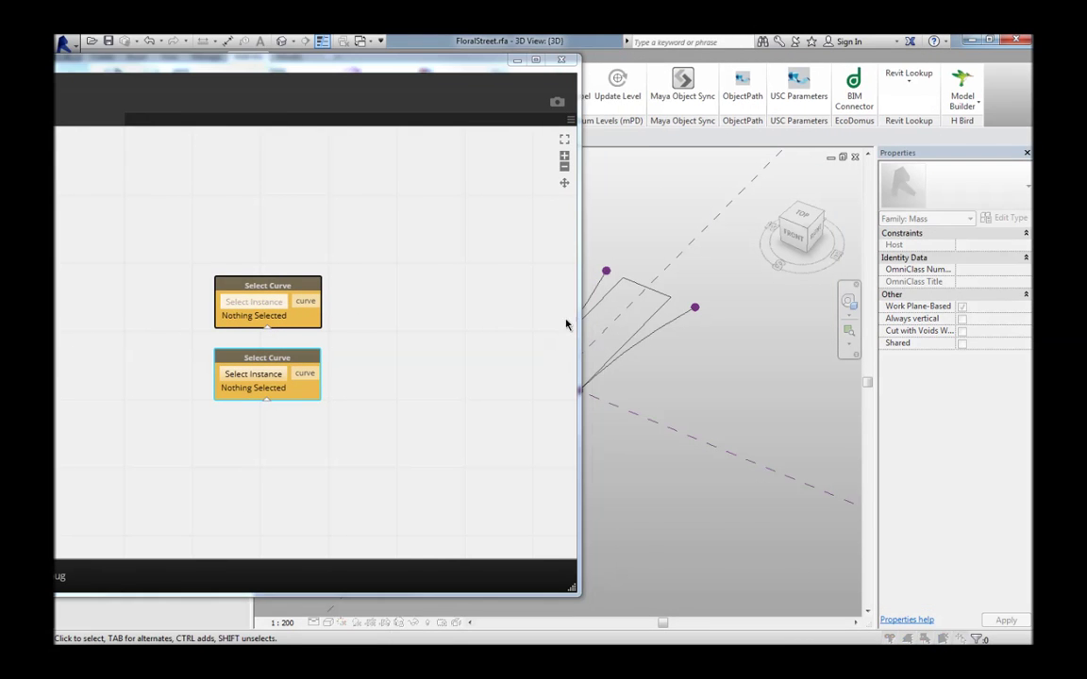
left_click(588, 303)
left_click(248, 375)
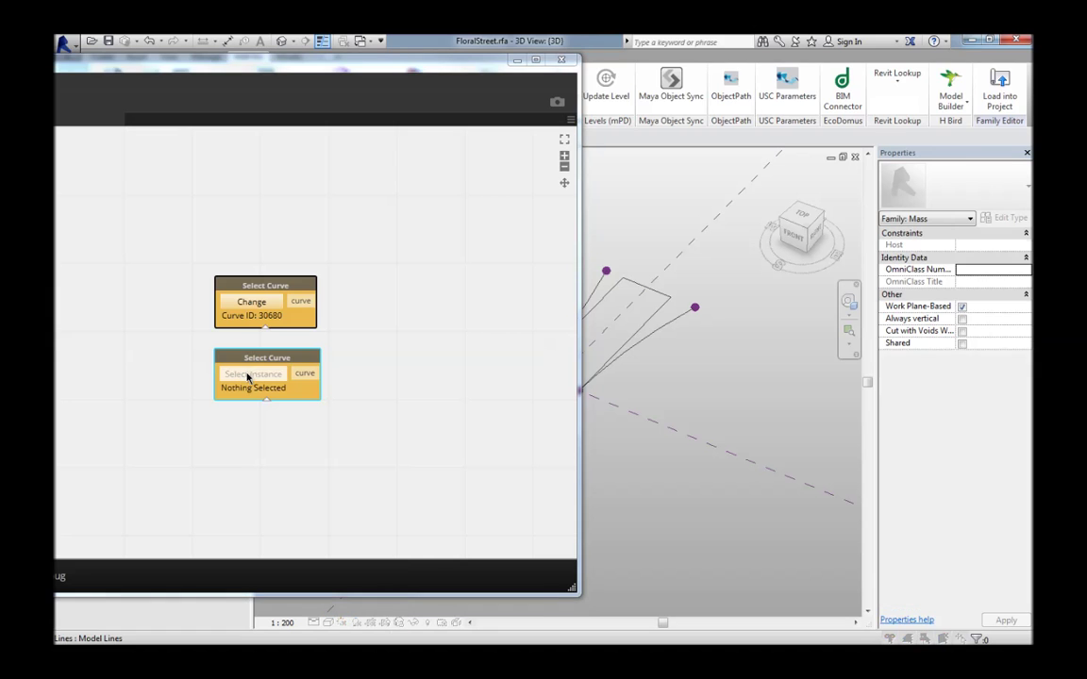
left_click(643, 345)
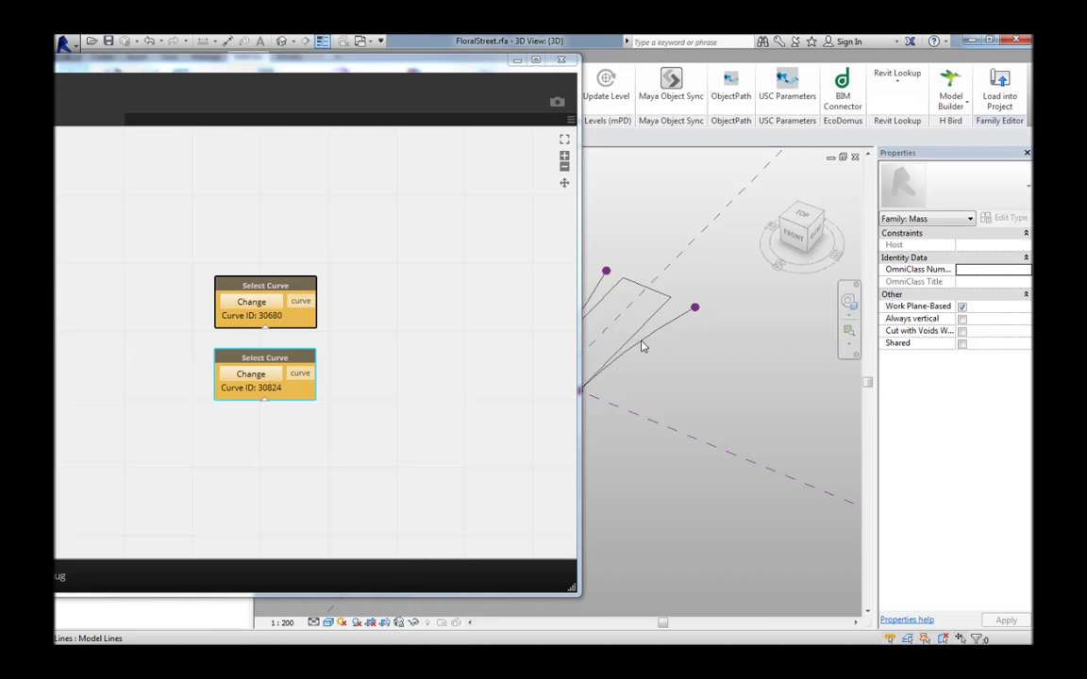
Add a List node and place it beside the two Select Curve nodes
left_click_drag(408, 69, 804, 66)
scroll(681, 274, "down", 3)
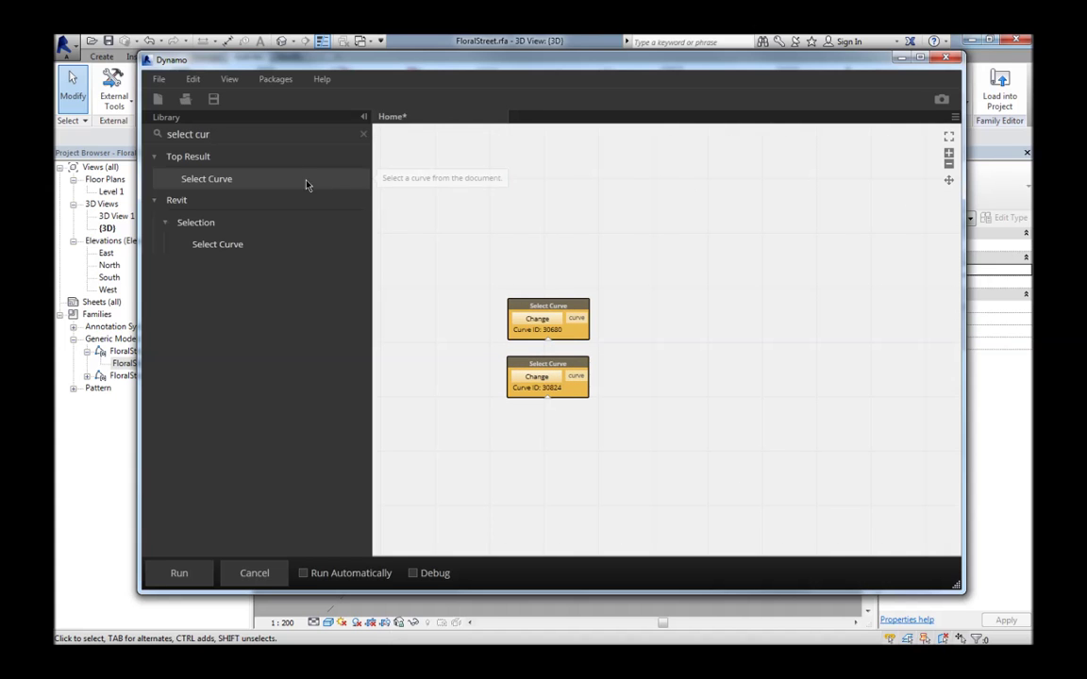
left_click(365, 136)
type("list")
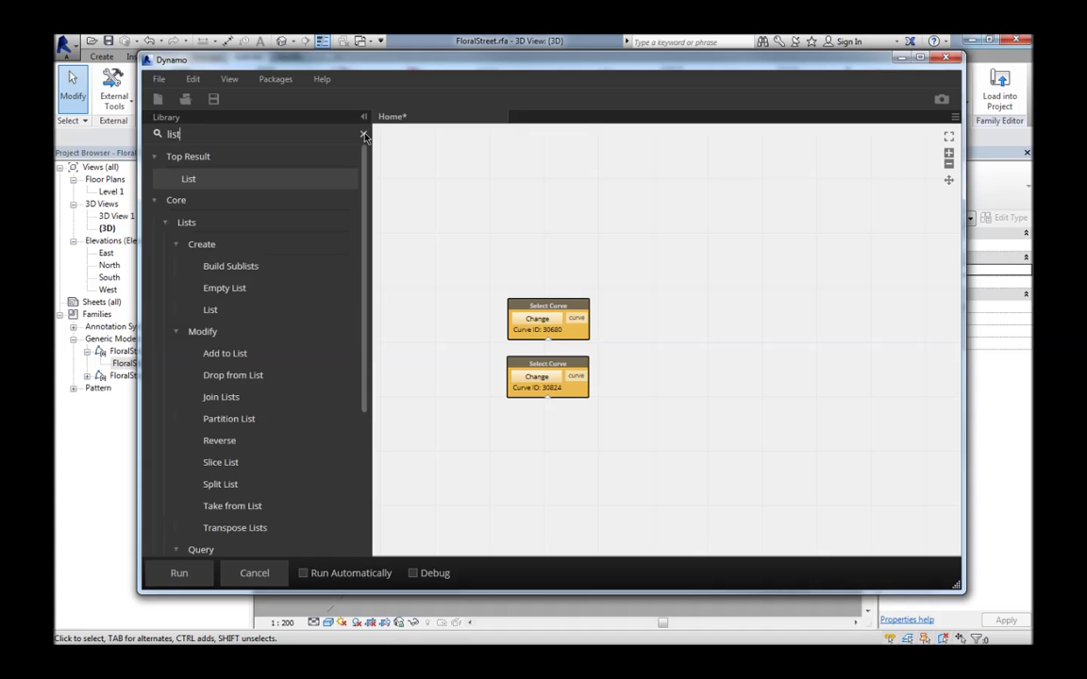
key("Return")
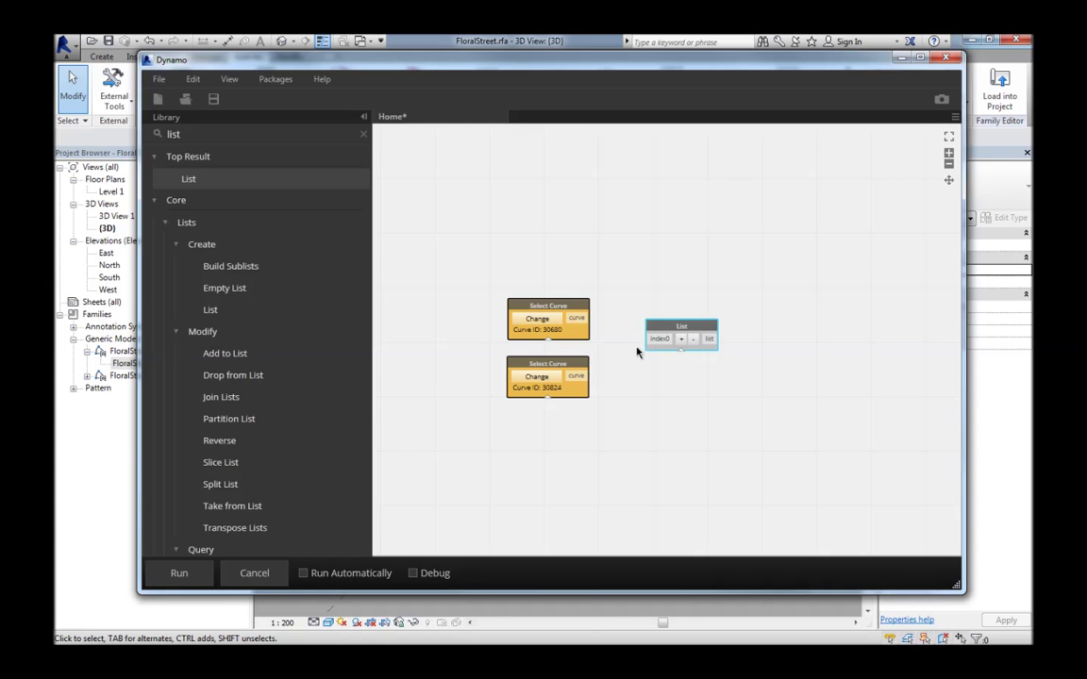
left_click_drag(669, 328, 670, 337)
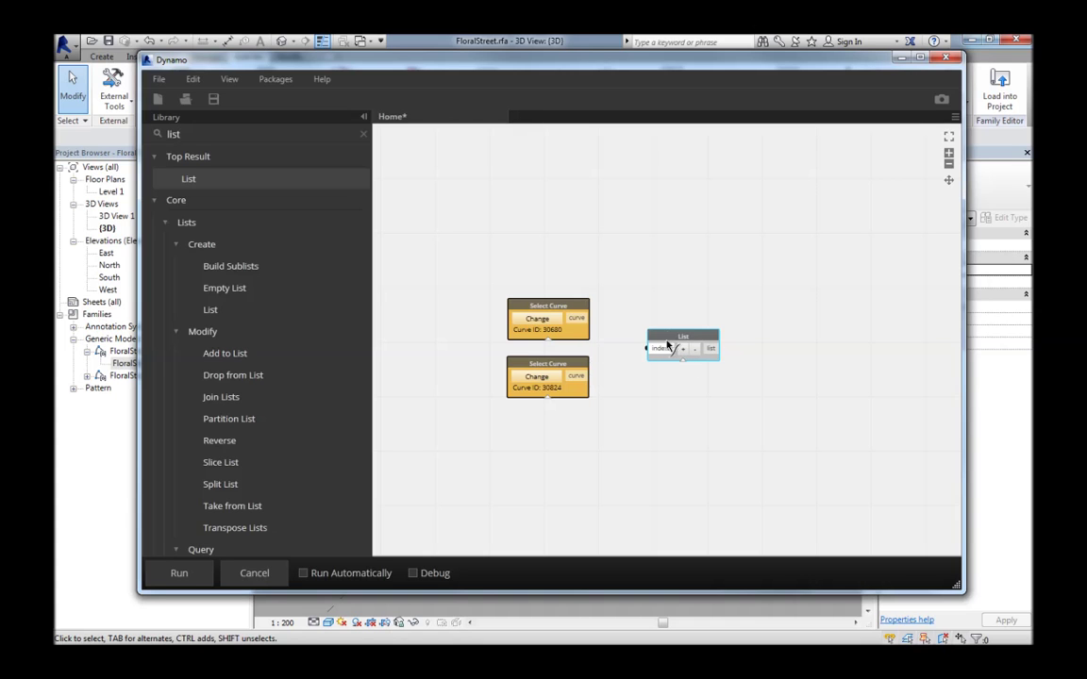
Connect the upper Select Curve node's curve output to the List node's index0 input
right_click(687, 341)
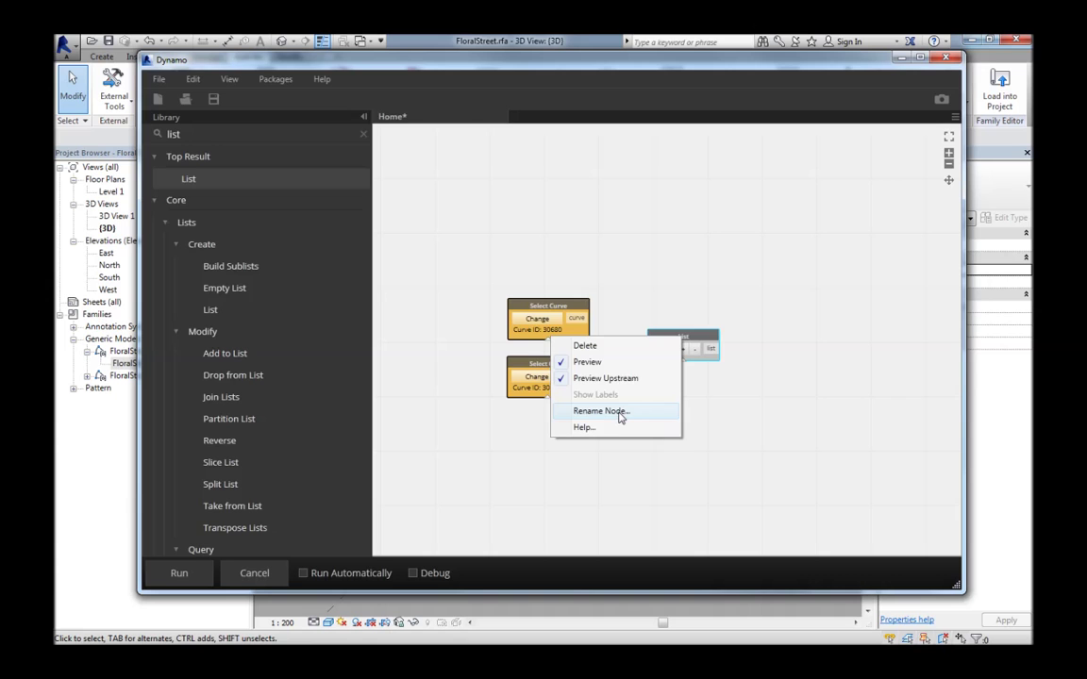
left_click(703, 341)
left_click_drag(583, 318, 651, 348)
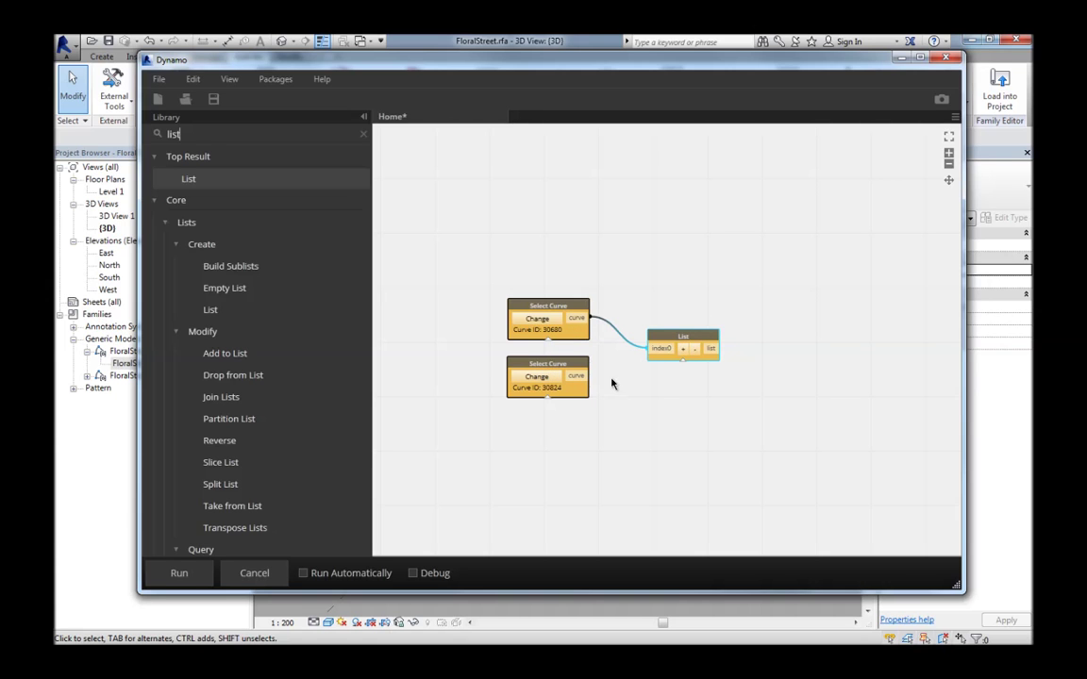
Add an index1 input to the List node and connect the lower Select Curve node's curve output to it
left_click(683, 349)
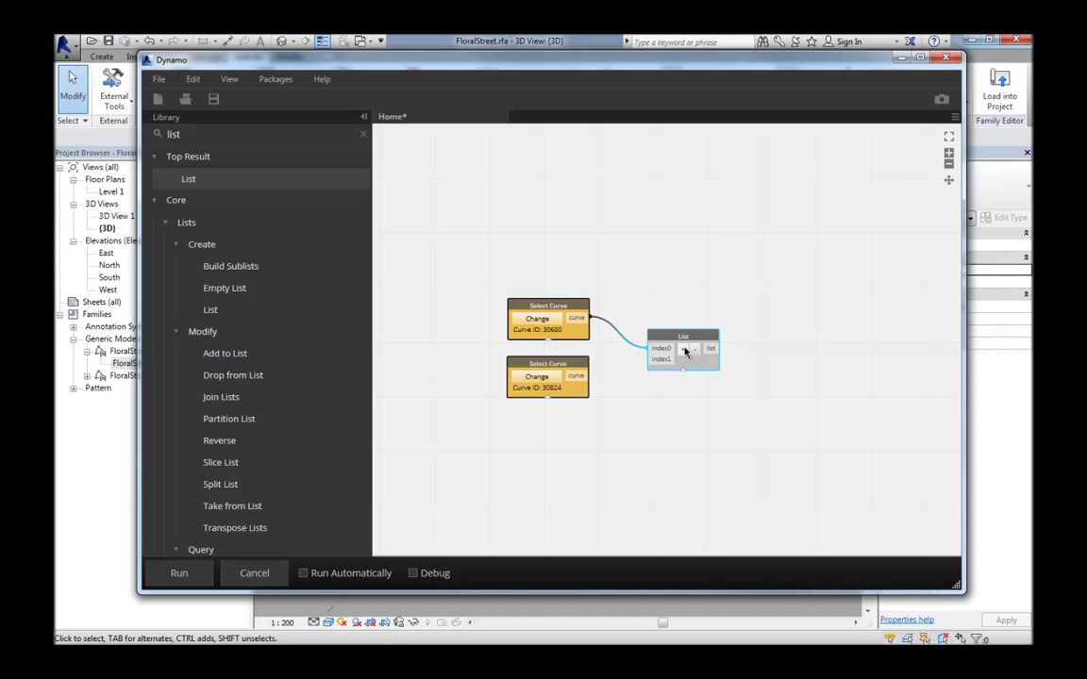
left_click_drag(583, 376, 651, 359)
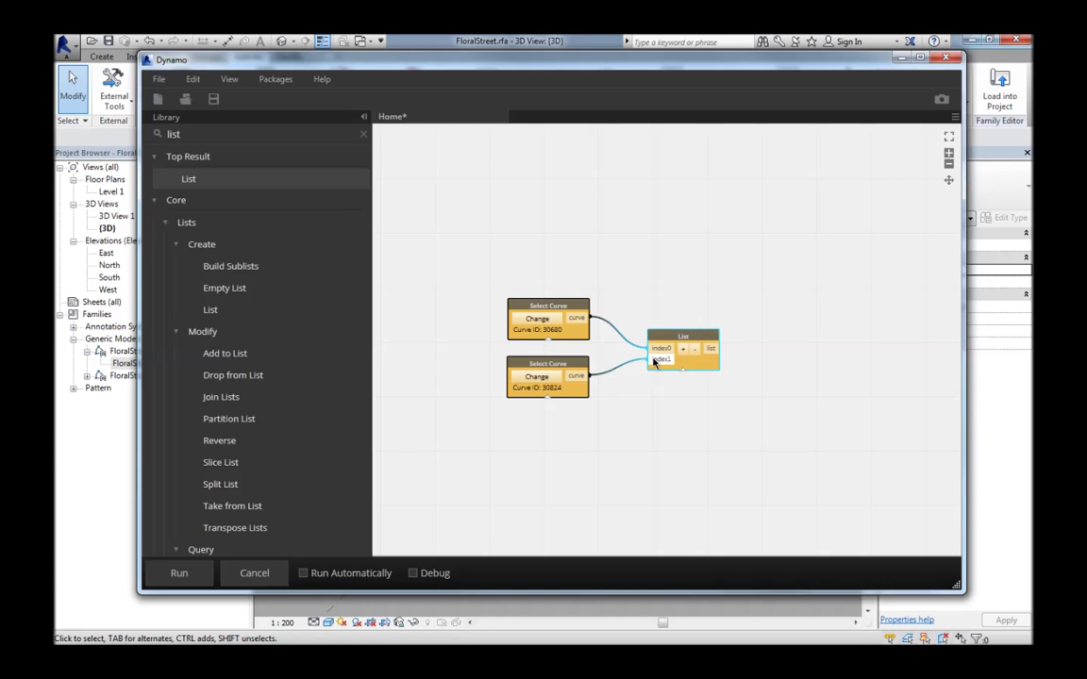
middle_click_drag(652, 392, 646, 396)
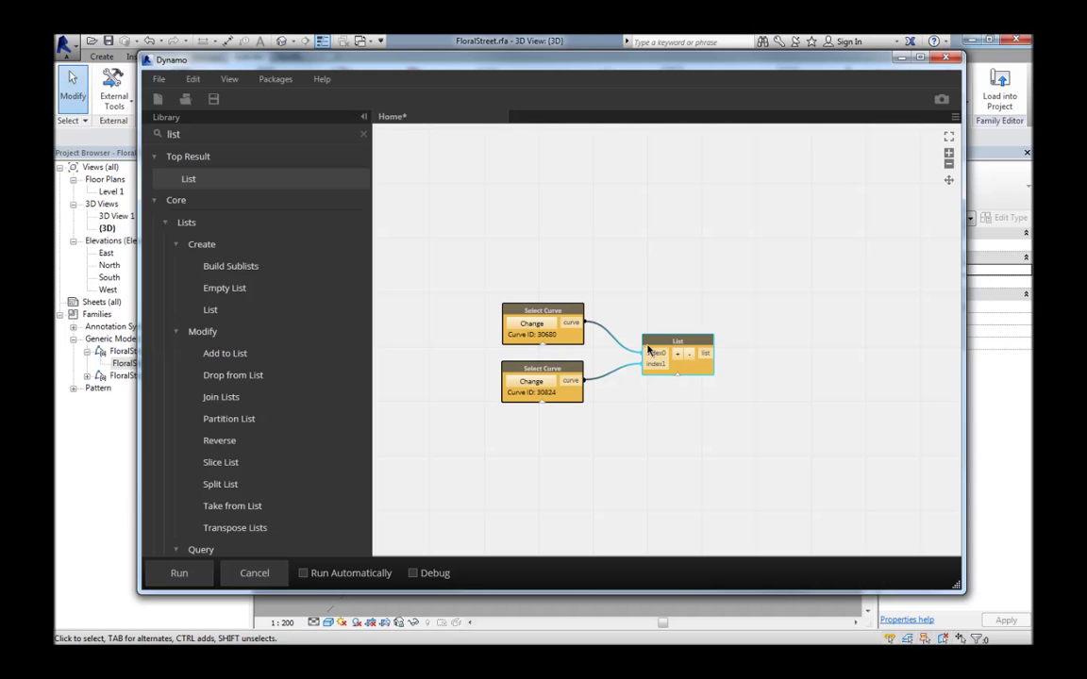
Add an XYZ Array On Curve node beside the List node and connect the list output to its curve input
left_click(357, 134)
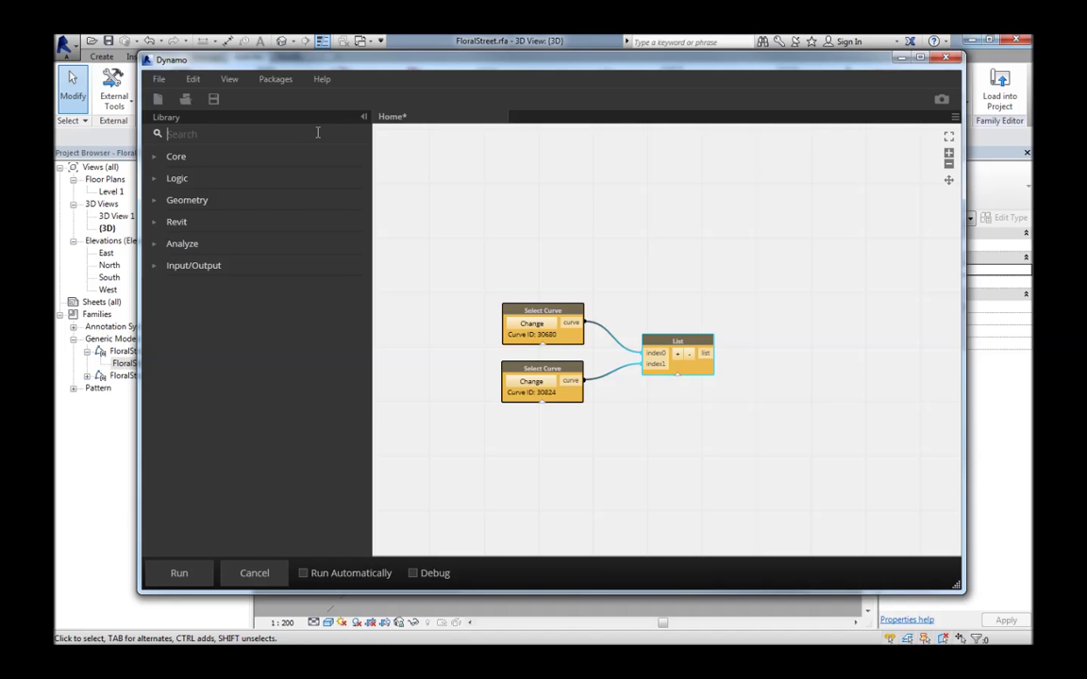
type("xyz")
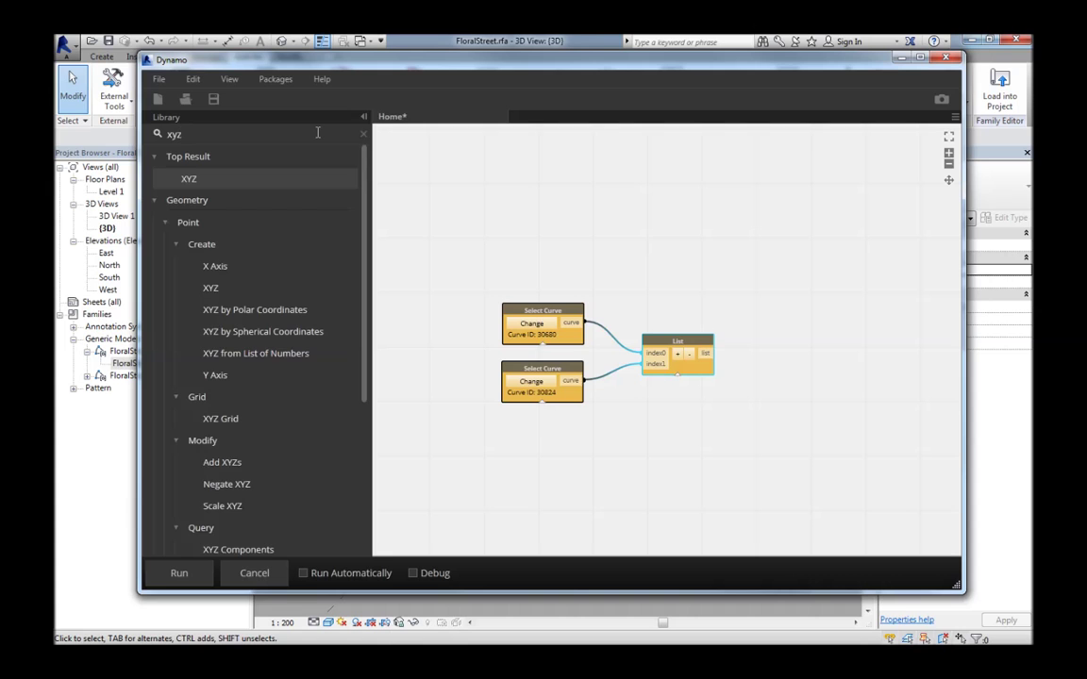
type(" ar")
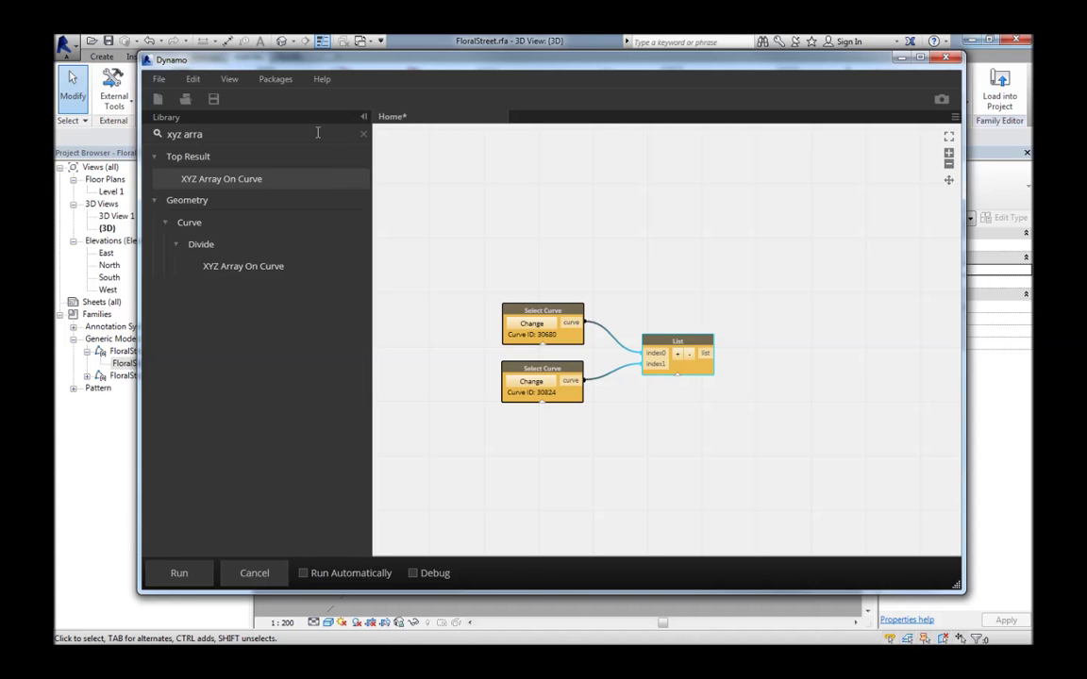
type("ra")
key("Return")
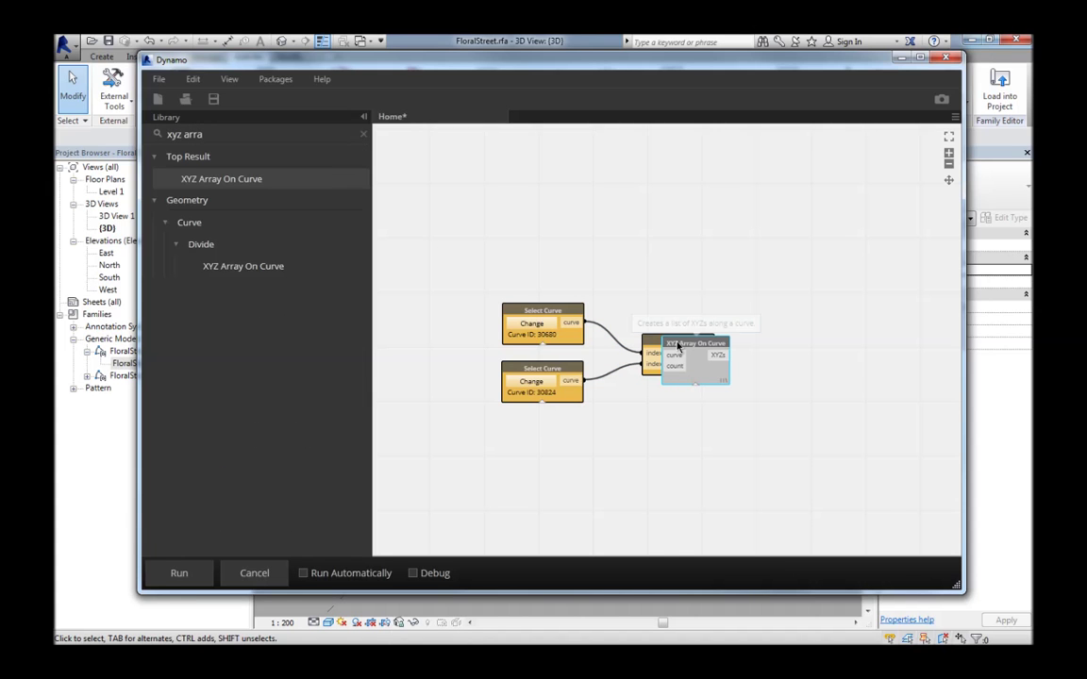
left_click_drag(684, 346, 781, 352)
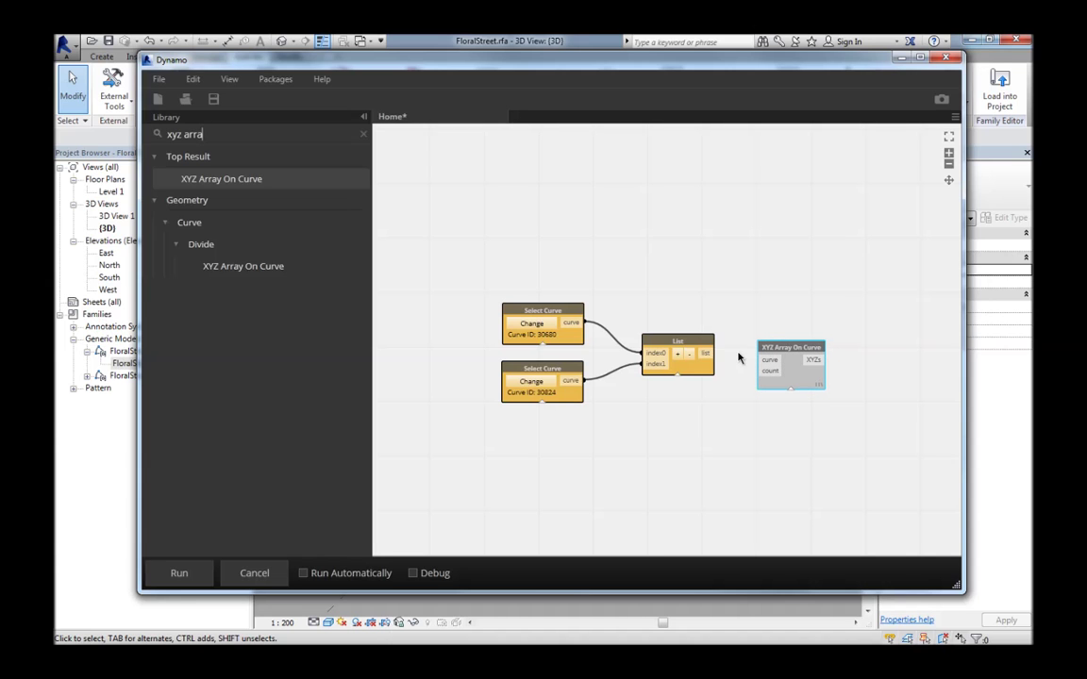
mouse_move(713, 354)
left_mouse_down()
mouse_move(760, 363)
mouse_move(778, 348)
left_mouse_up()
Add a Number Slider node and place it below the two Select Curve nodes
left_click_drag(237, 138, 151, 139)
type("n")
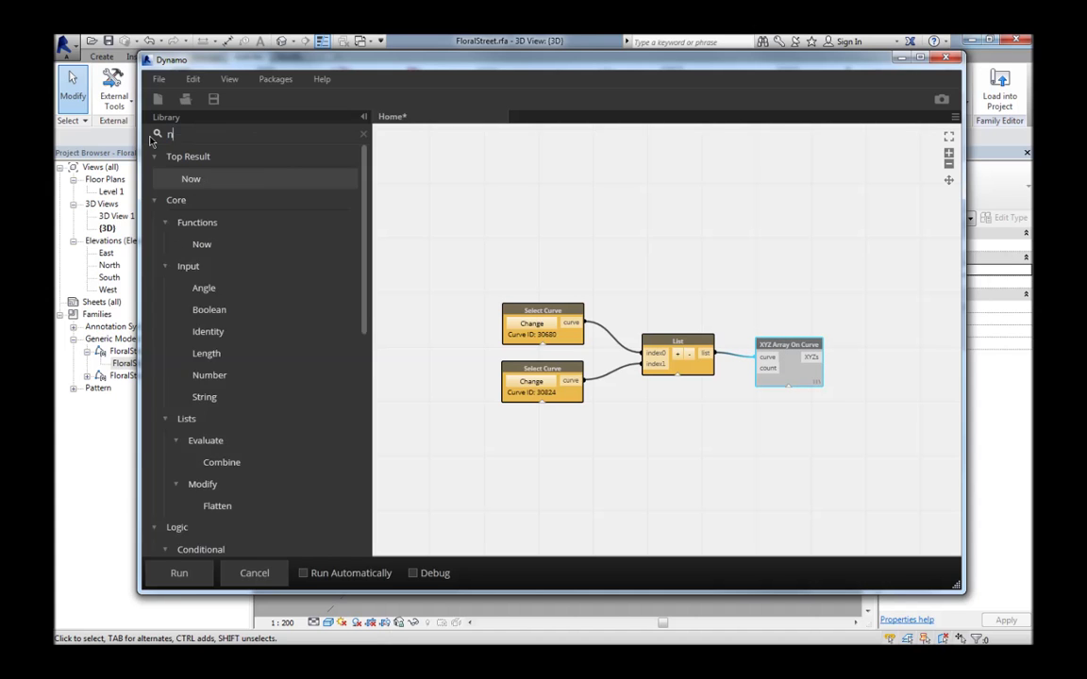
type("umber sl")
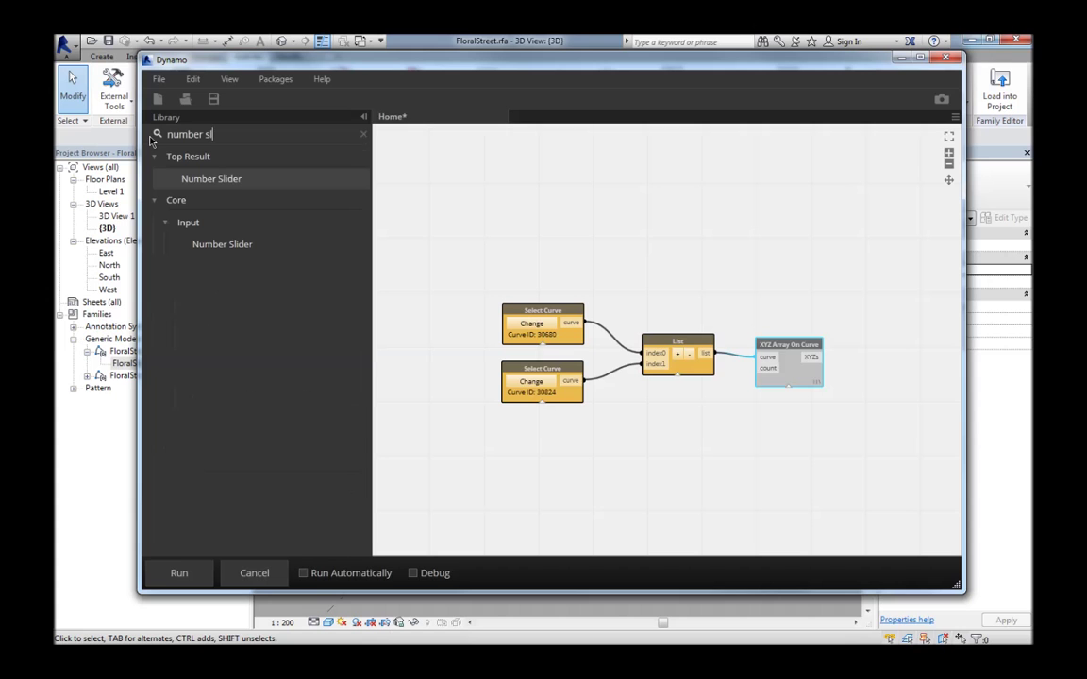
type("id")
key("Return")
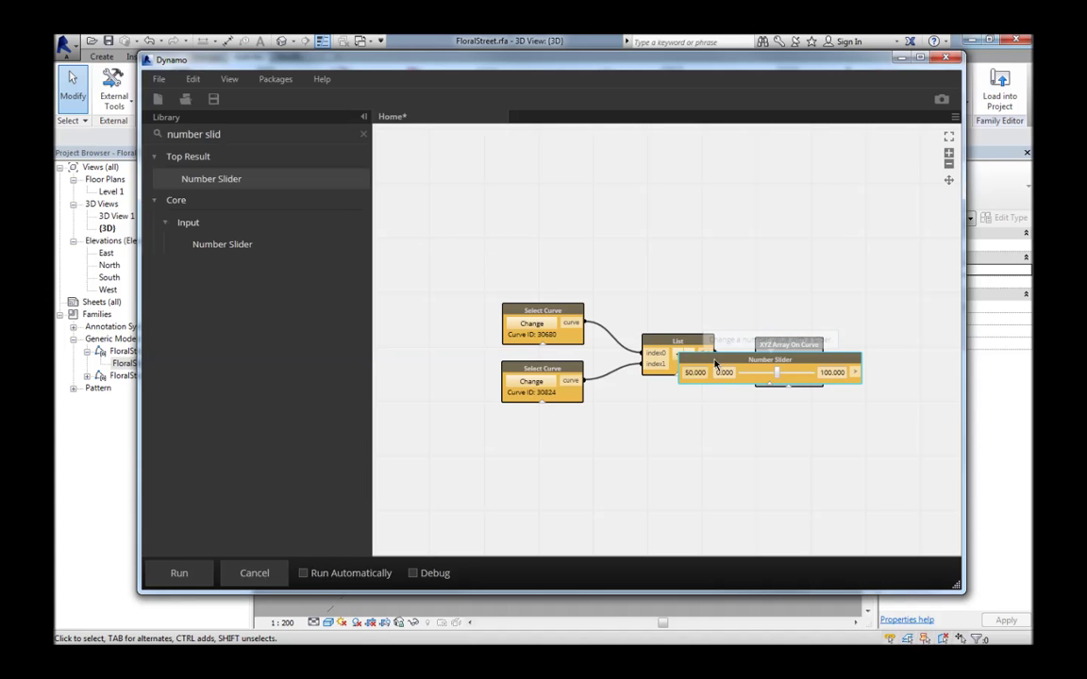
left_click_drag(722, 362, 542, 435)
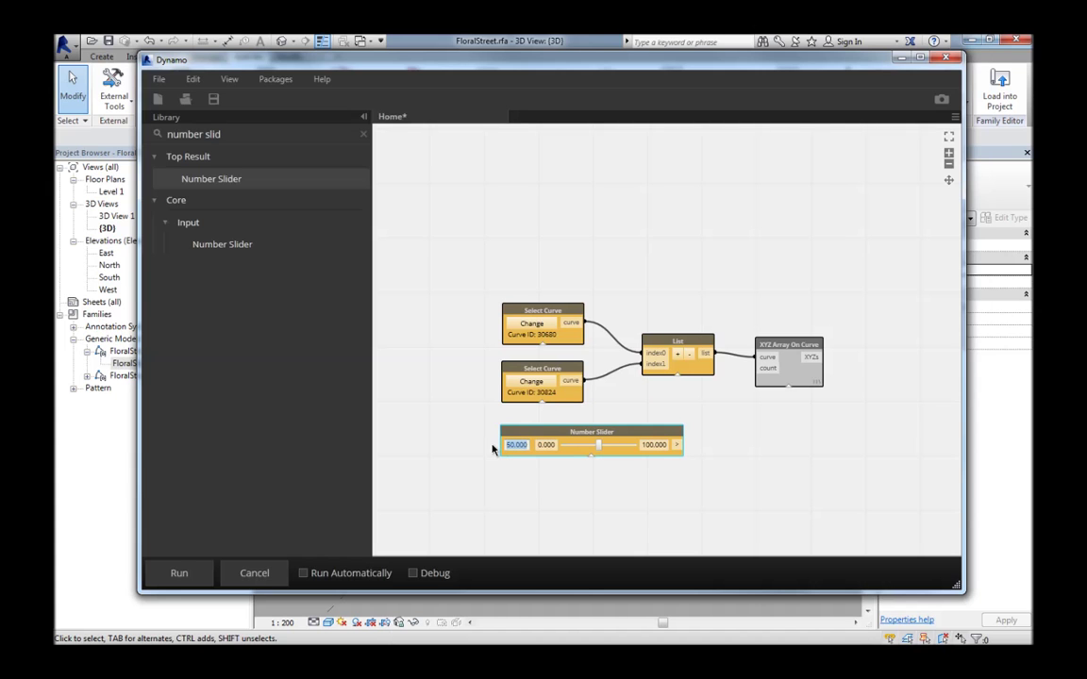
Set the Number Slider's value to 15 and maximum to 20, and connect it to the XYZ Array On Curve count input
type("15")
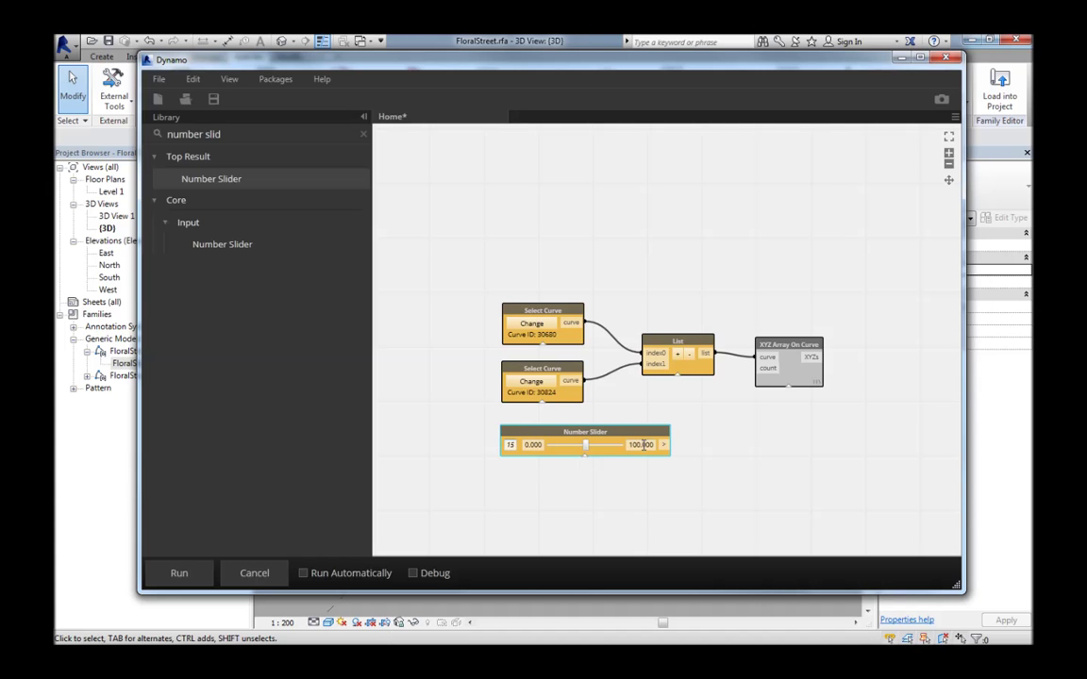
left_click(643, 444)
type("20")
key("Return")
left_click_drag(623, 437, 763, 368)
Add a Transpose Lists node beside XYZ Array On Curve and connect the XYZs output to its lists input
middle_click_drag(798, 478, 718, 448)
scroll(670, 463, "up", 3)
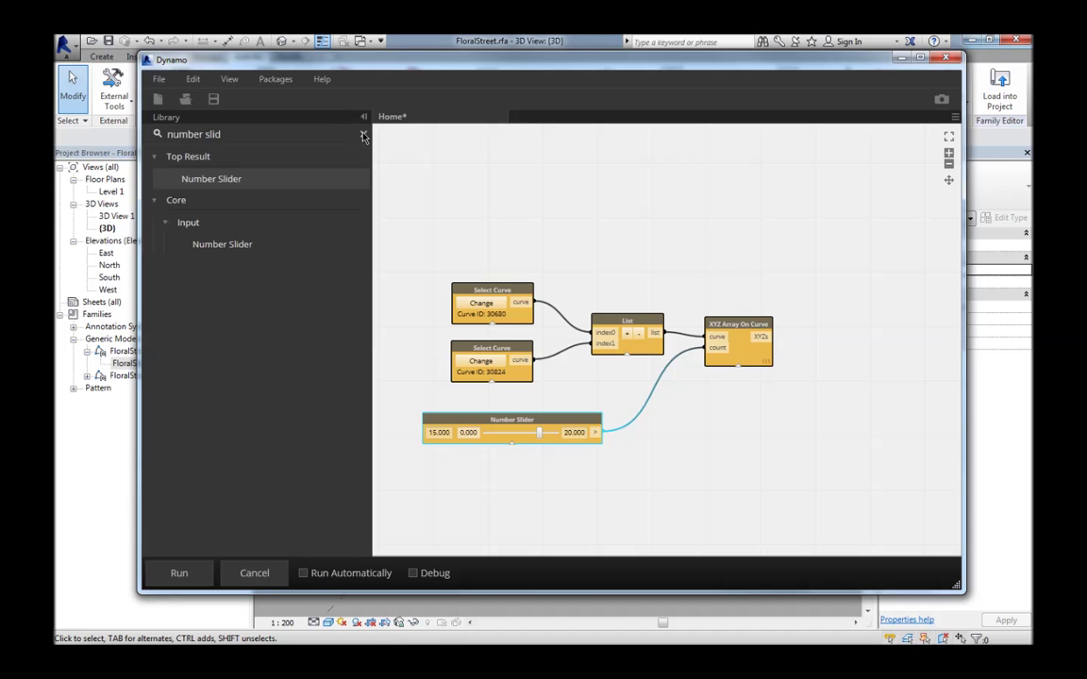
key("ctrl+a")
key("BackSpace")
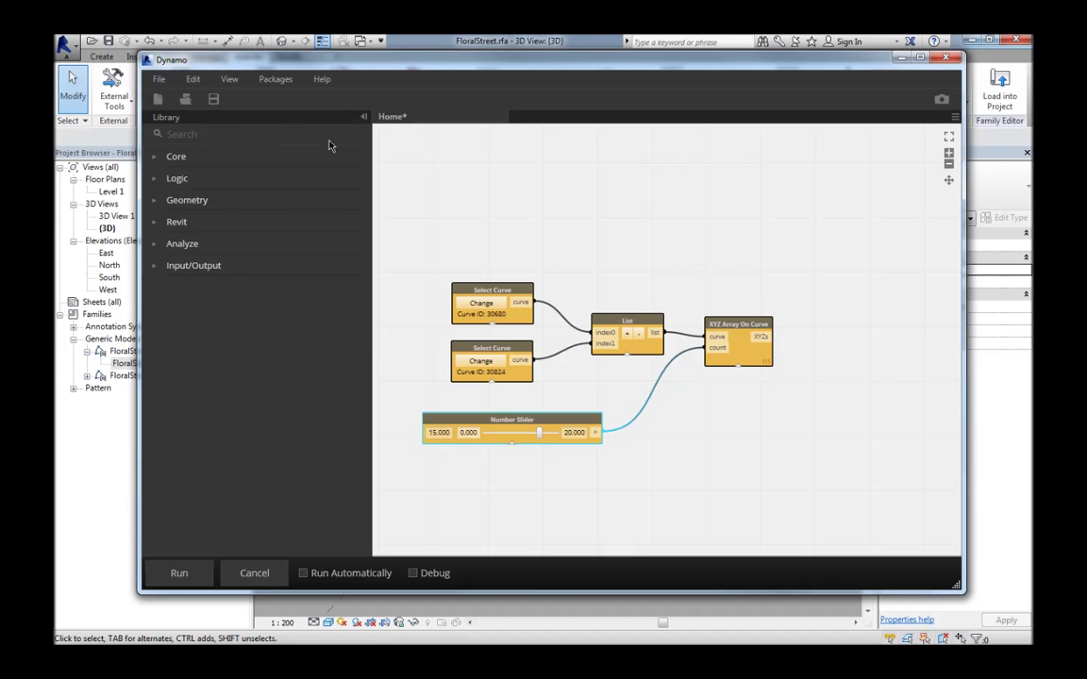
type("transpos")
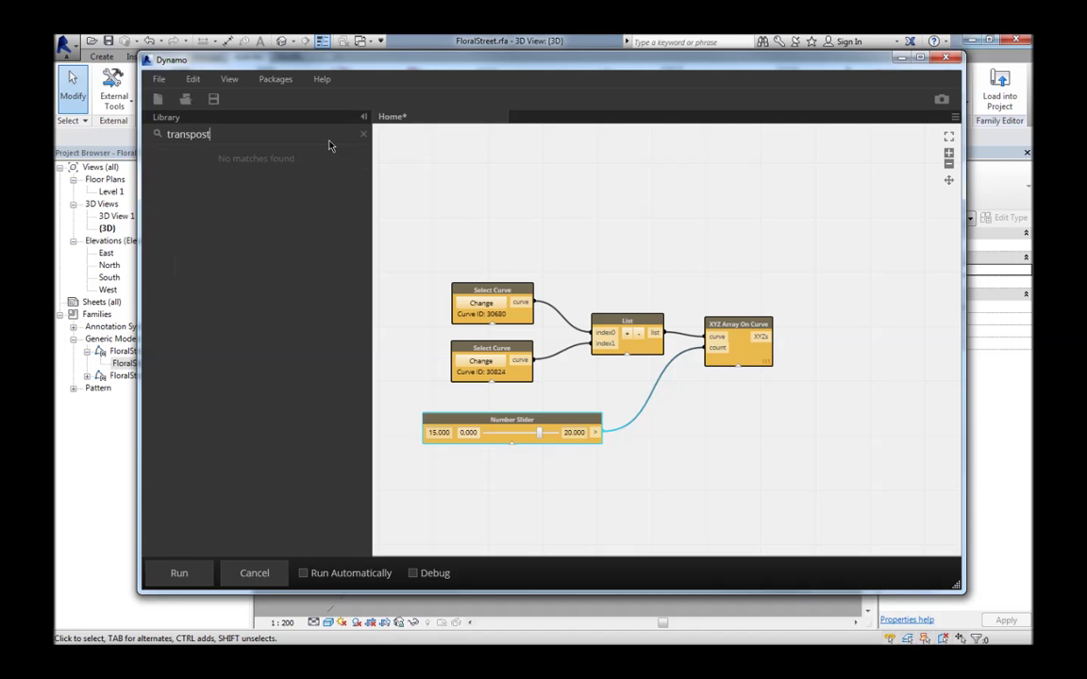
left_click_drag(213, 179, 823, 322)
left_click_drag(760, 336, 812, 333)
scroll(812, 380, "down", 3)
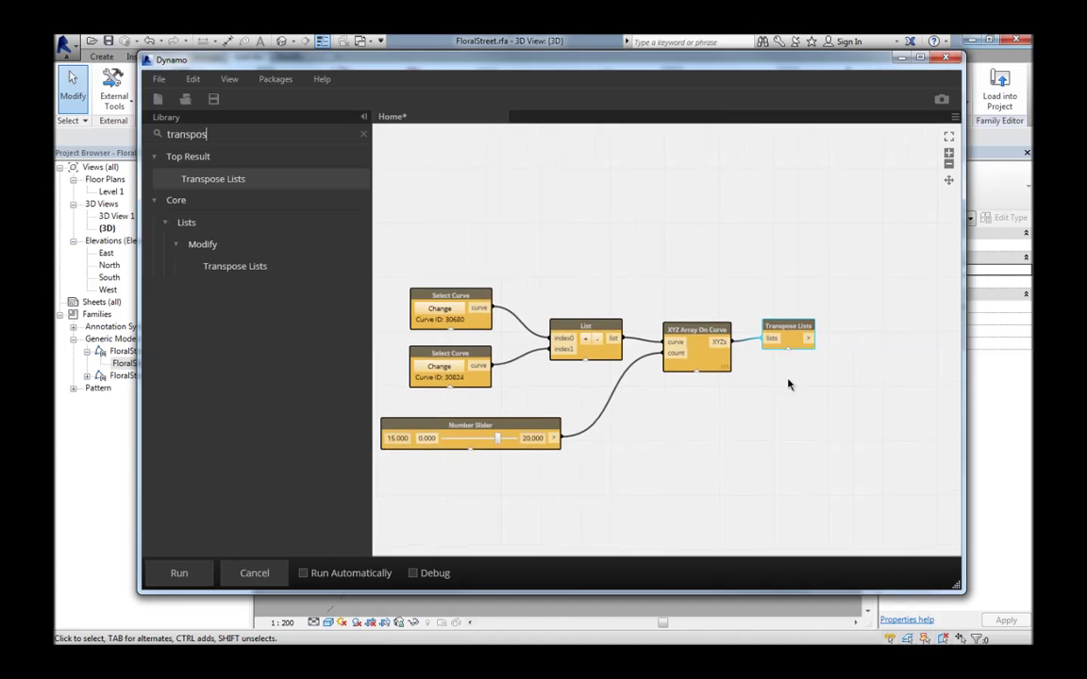
Run the graph and compare the list structure output by XYZ Array On Curve with that of Transpose Lists
middle_click_drag(735, 358, 745, 353)
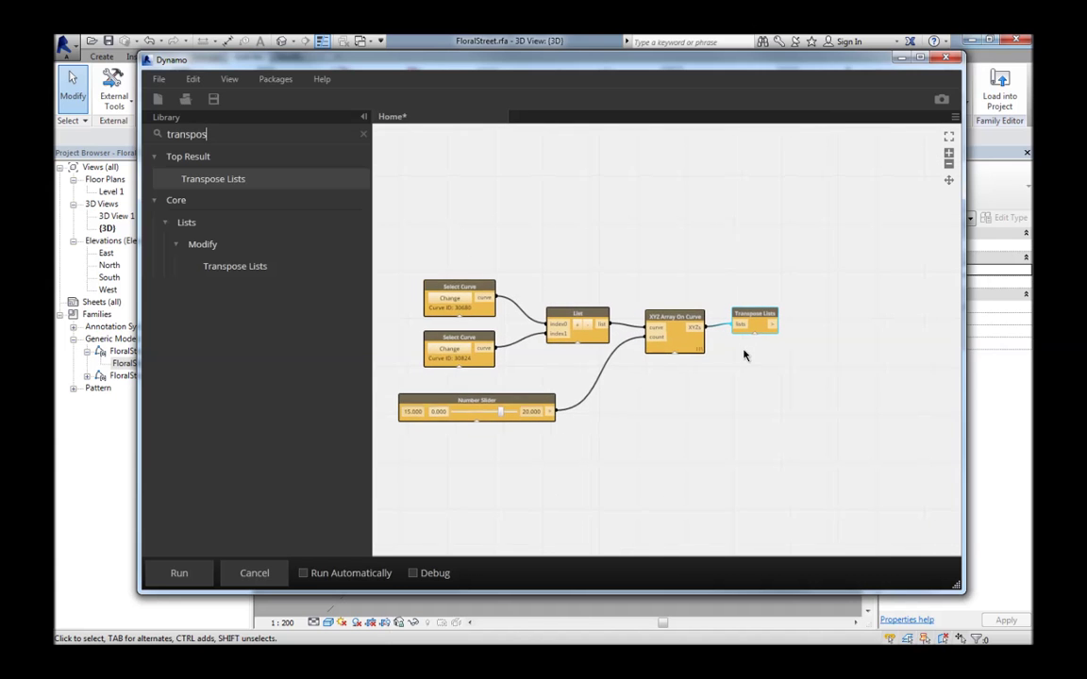
left_click(179, 573)
mouse_move(674, 359)
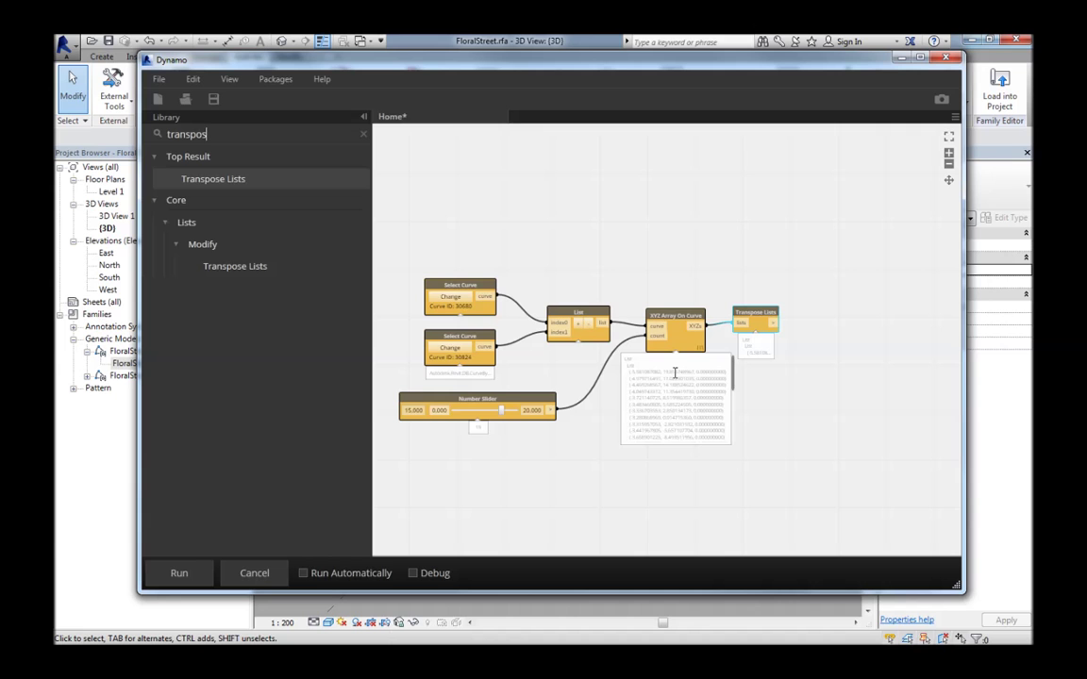
scroll(750, 410, "up", 2)
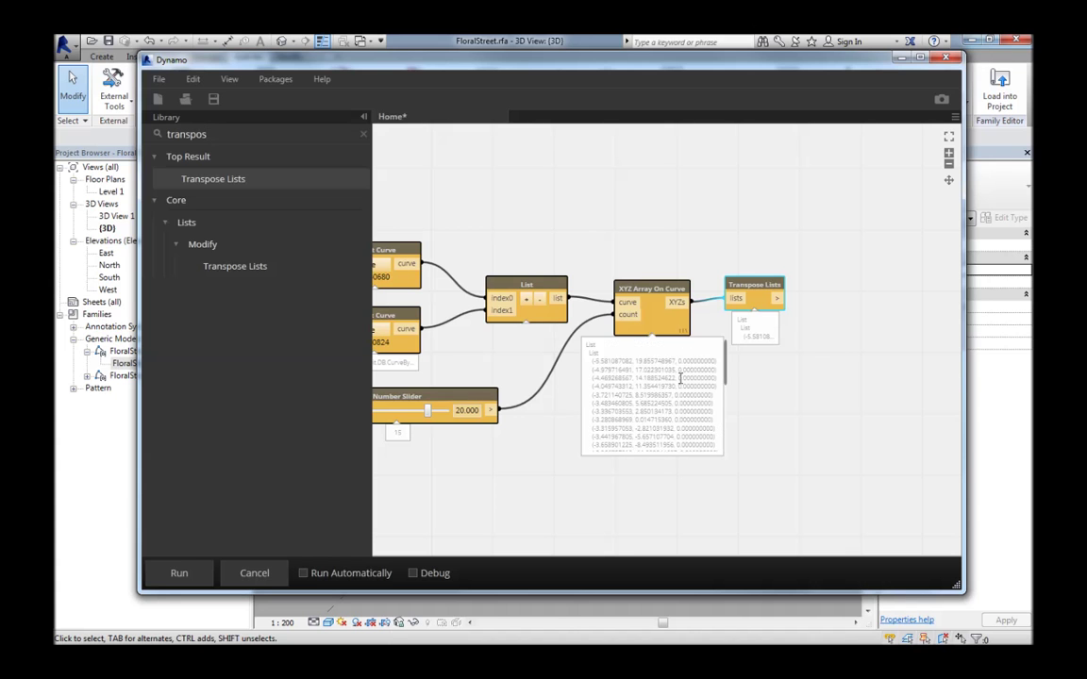
mouse_move(756, 312)
scroll(744, 366, "down", 5)
scroll(740, 373, "down", 3)
scroll(740, 372, "up", 8)
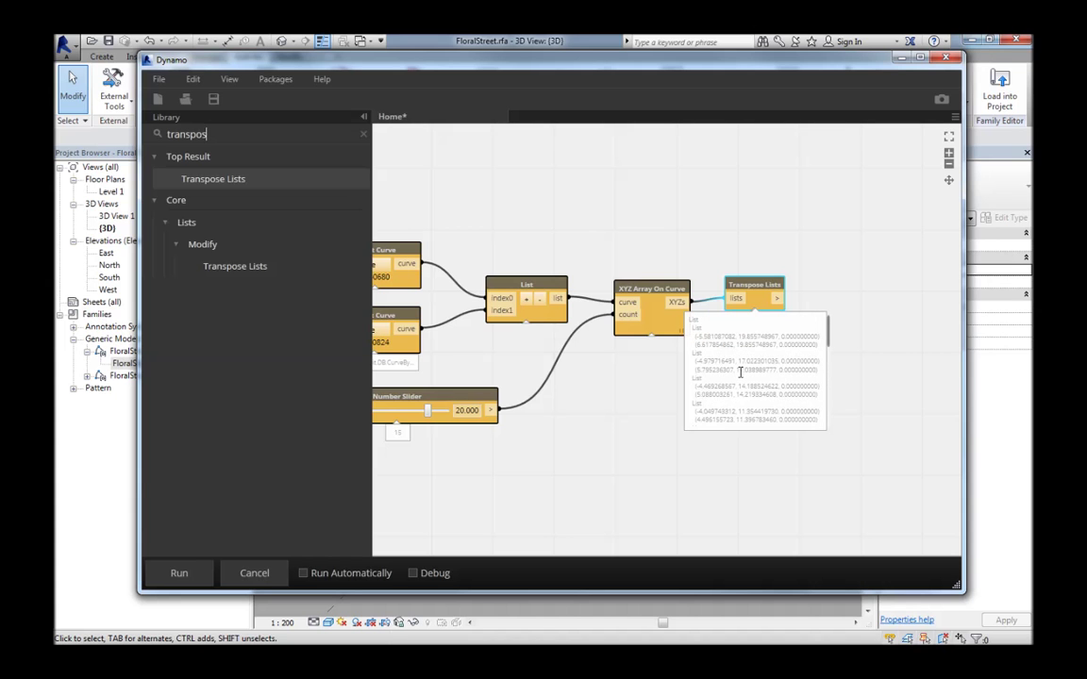
middle_click_drag(827, 360, 820, 368)
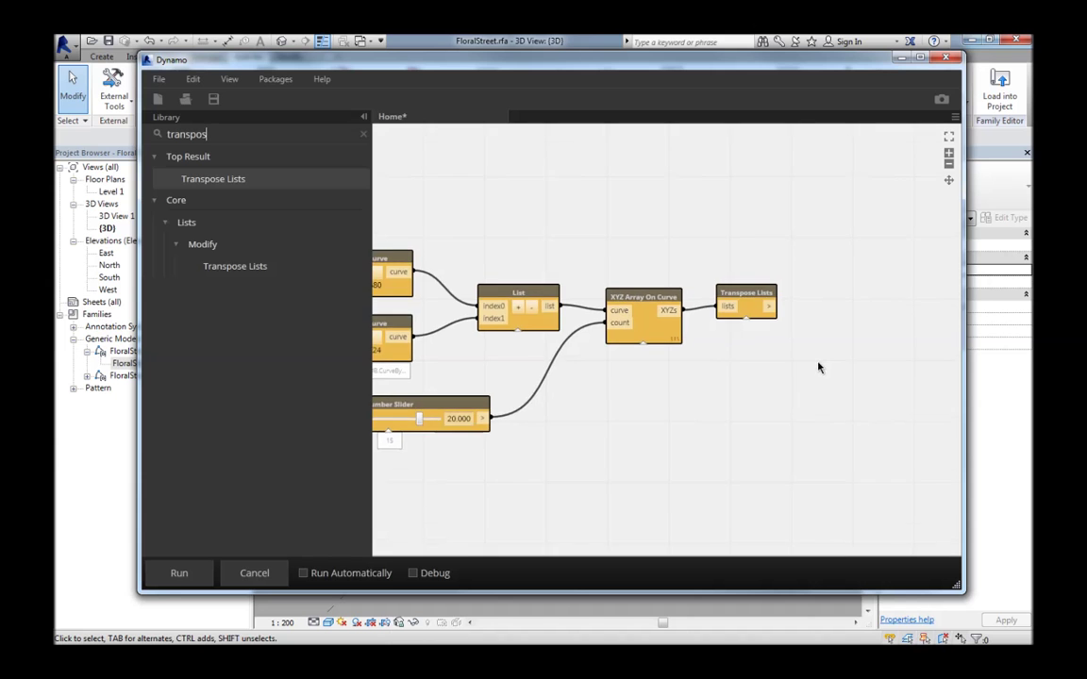
scroll(817, 362, "down", 3)
left_click(758, 304)
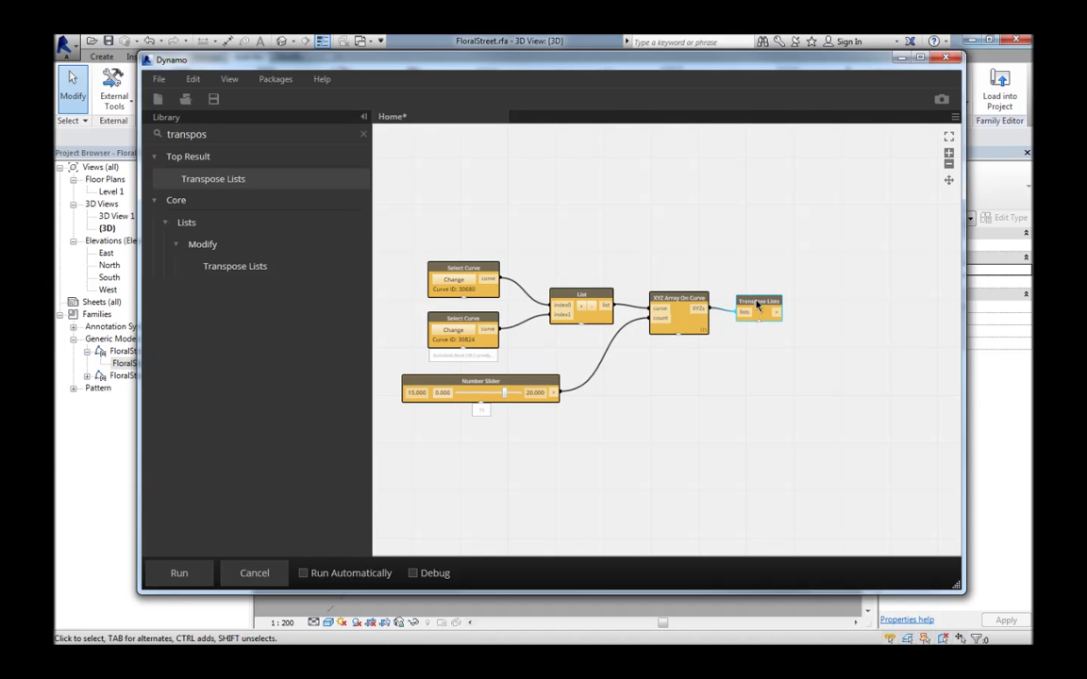
Add an Adaptive Component by XYZs node beside Transpose Lists and connect the transposed output to its xyzs input
middle_click_drag(746, 408, 725, 416)
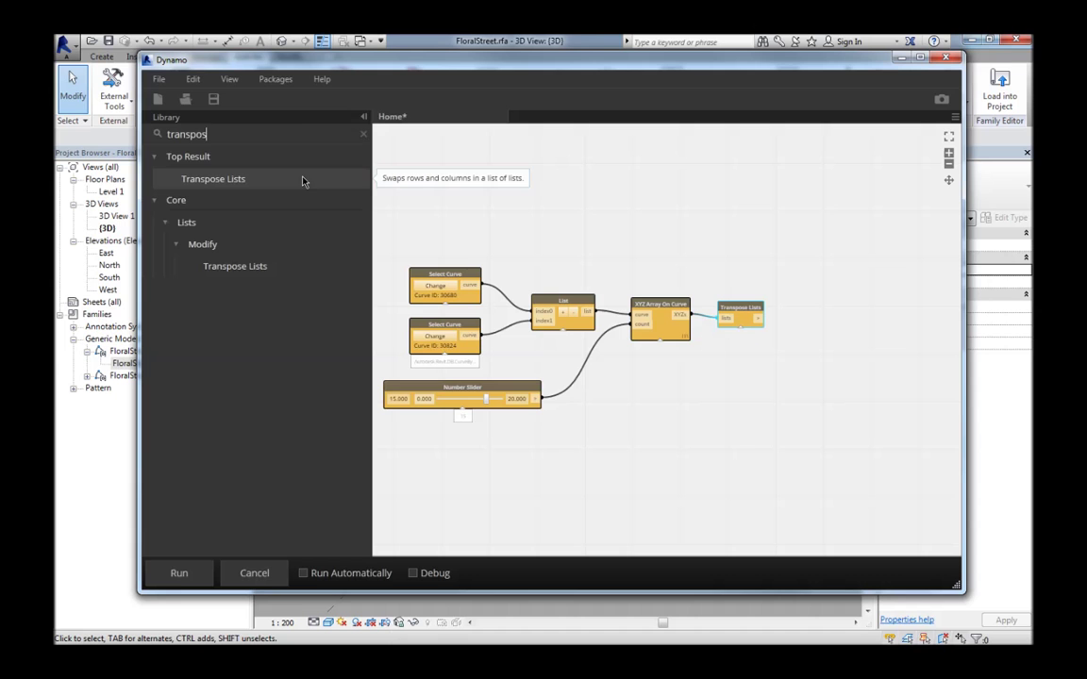
left_click(362, 133)
type("adap")
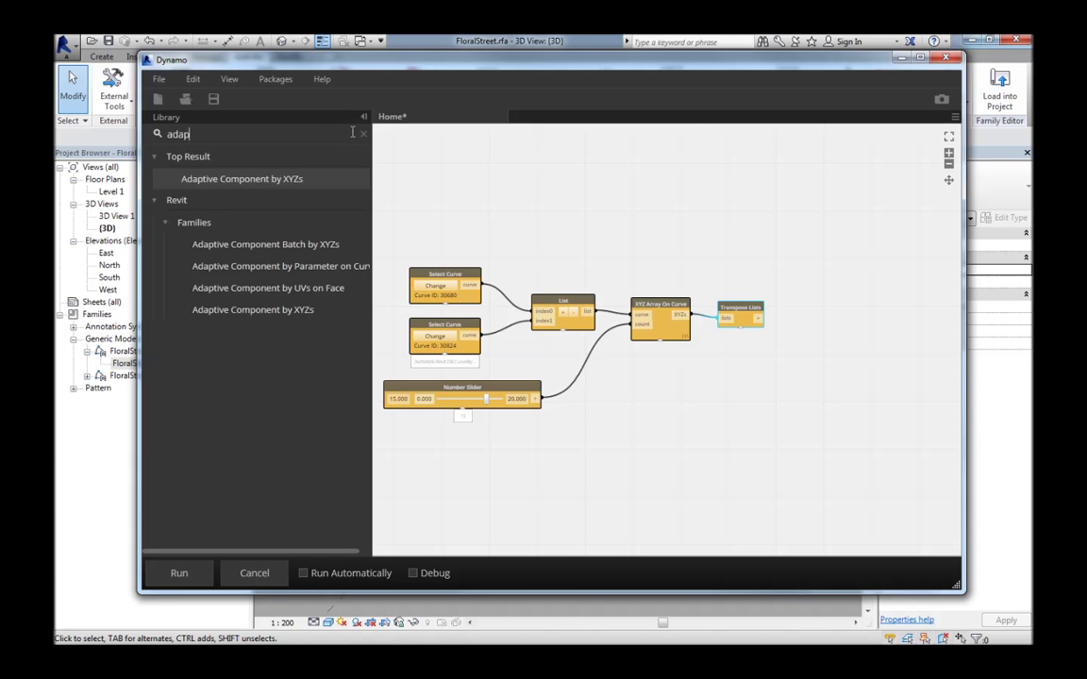
key("Return")
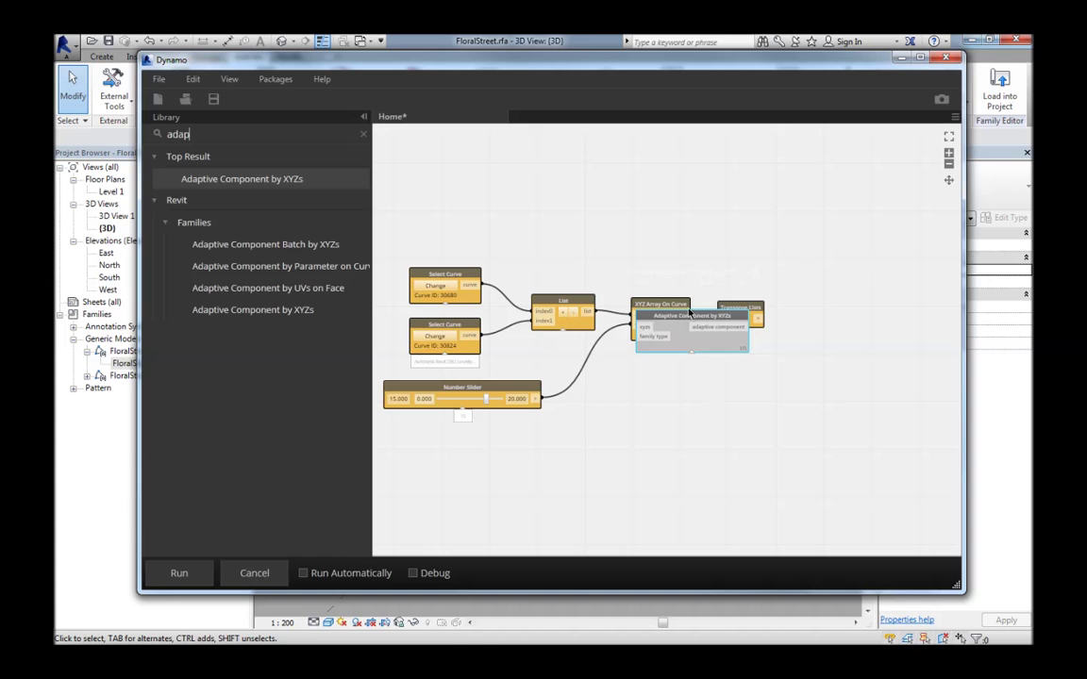
left_click_drag(691, 320, 853, 320)
left_click_drag(761, 319, 803, 326)
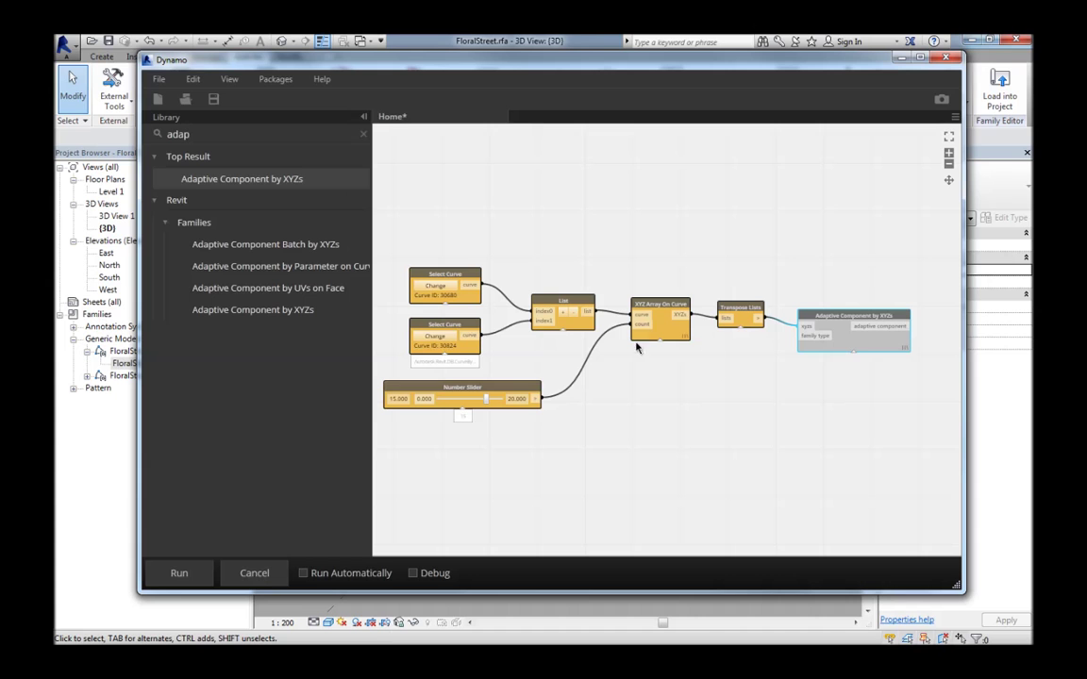
Add a Select Family Type node and place it below the XYZ Array On Curve and Transpose Lists nodes
left_click(364, 136)
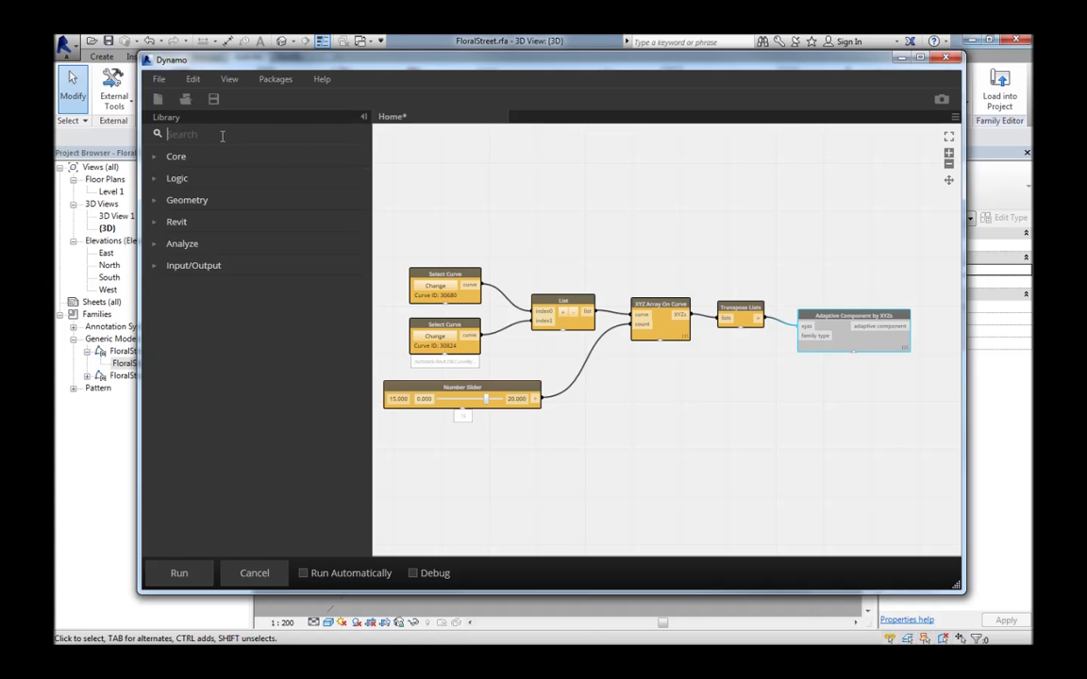
type("select")
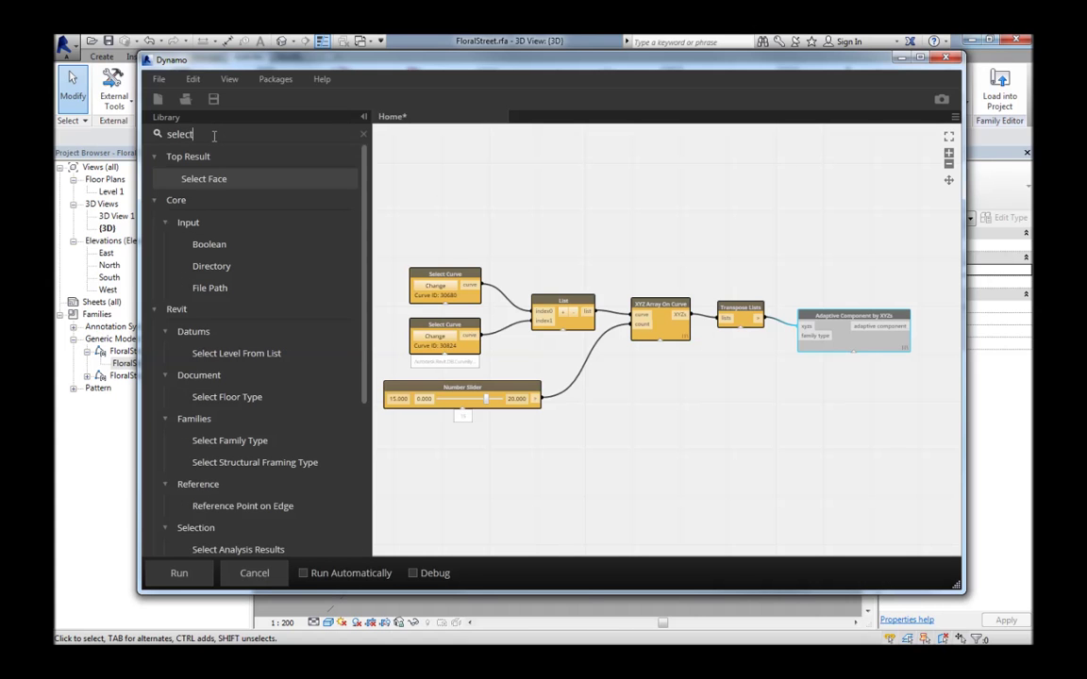
type(" fami")
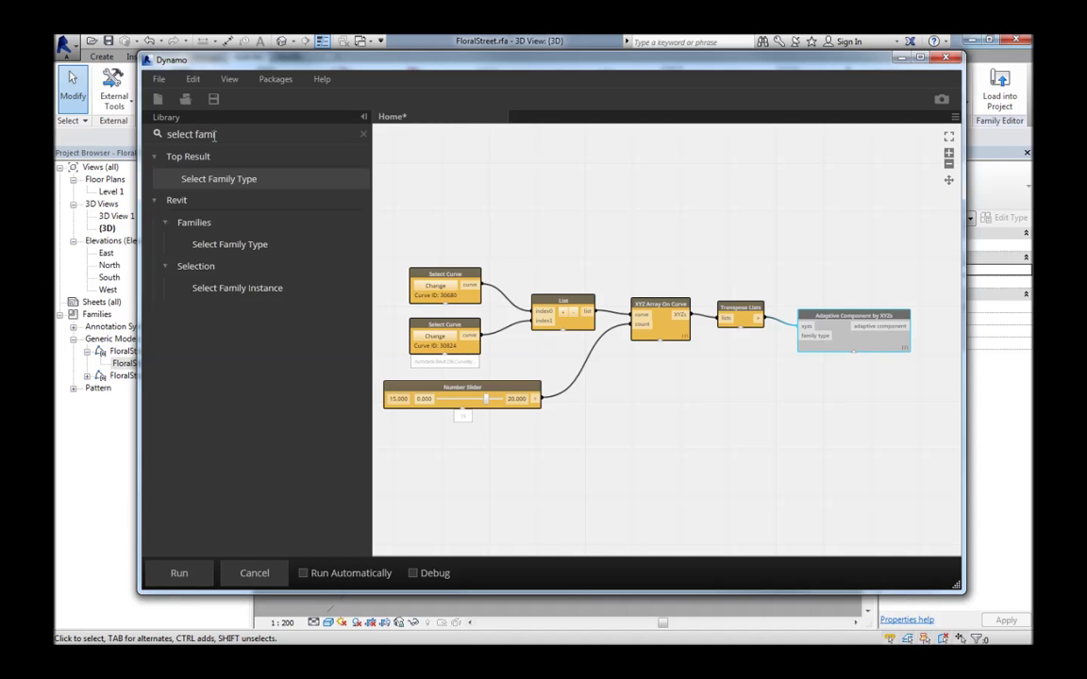
key("Return")
left_click_drag(768, 350, 751, 395)
scroll(751, 394, "up", 5)
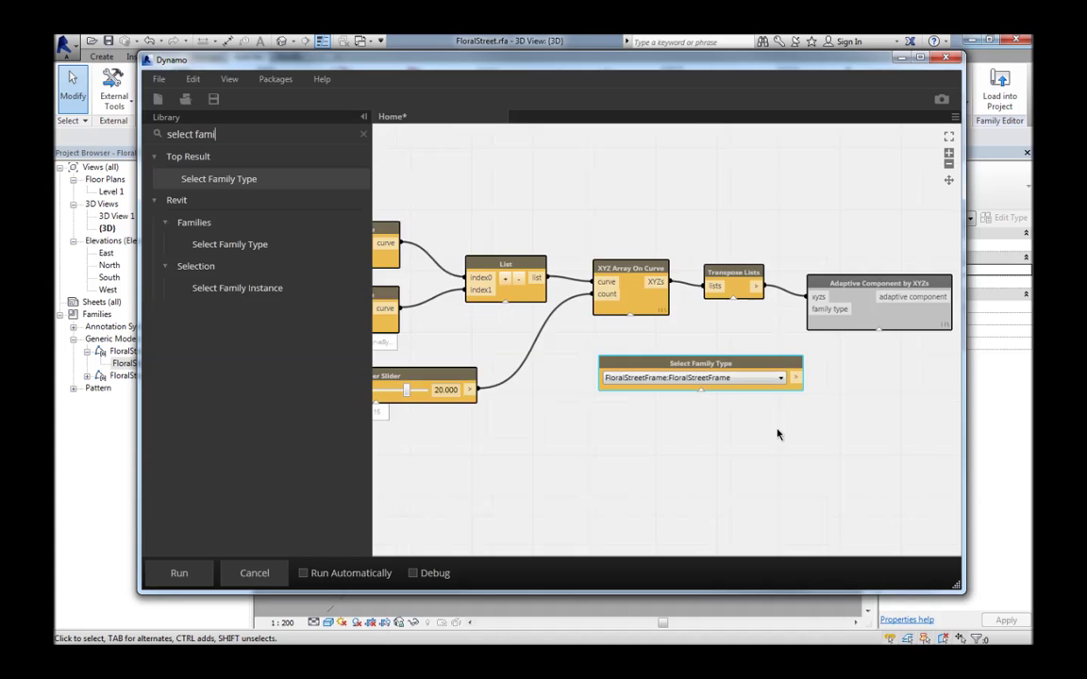
Choose FloralStreetFrame:FloralStreetFrame in Select Family Type and connect it to the adaptive component's family type input, moving the node clear of the wire
left_click(702, 378)
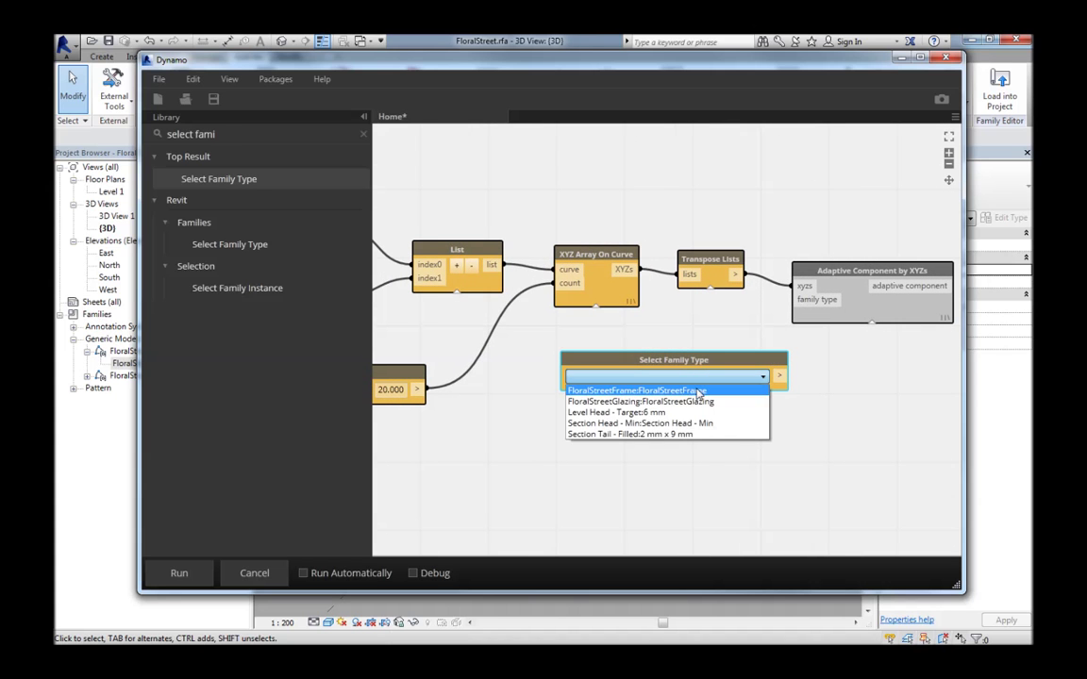
left_click(699, 390)
left_click_drag(780, 377, 795, 299)
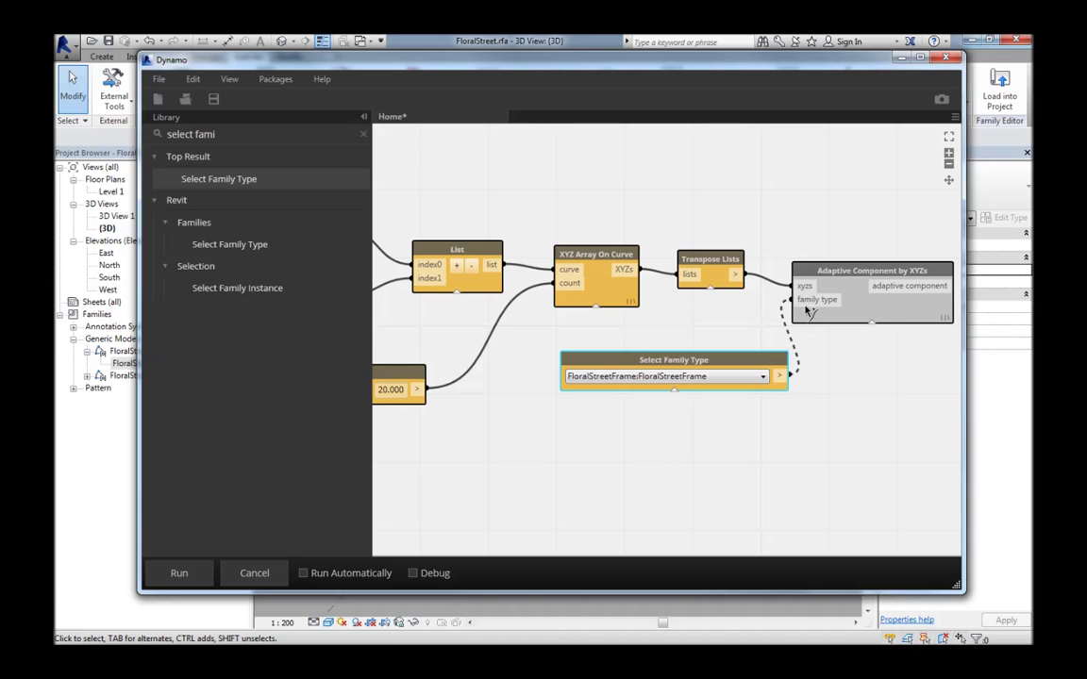
left_click_drag(716, 362, 712, 365)
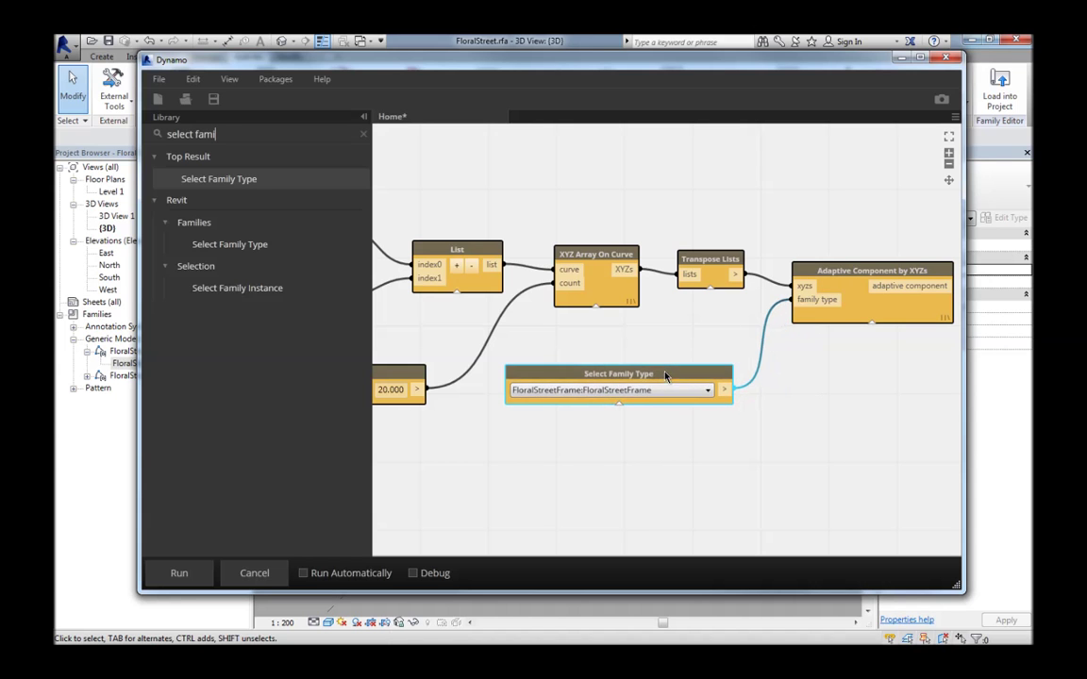
scroll(801, 454, "down", 3)
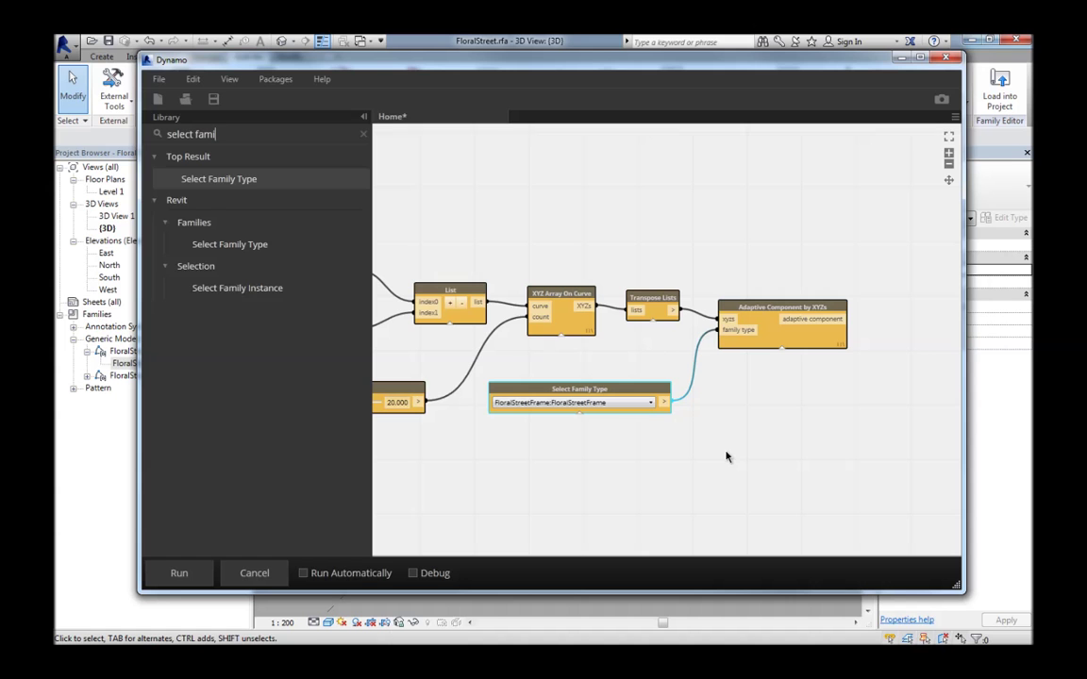
Run the graph to place the FloralStreetFrame components along the curves and inspect them in the Revit 3D view
left_click_drag(673, 67, 609, 64)
left_click(180, 570)
left_click_drag(400, 54, 0, 56)
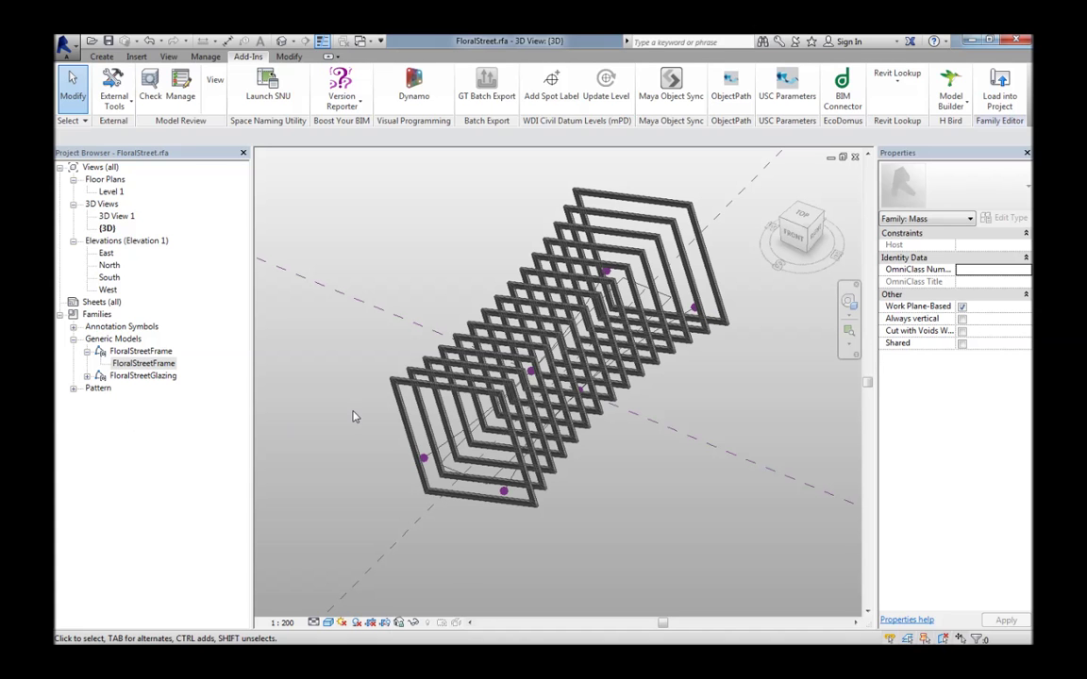
middle_click_drag(359, 468, 311, 429, "shift")
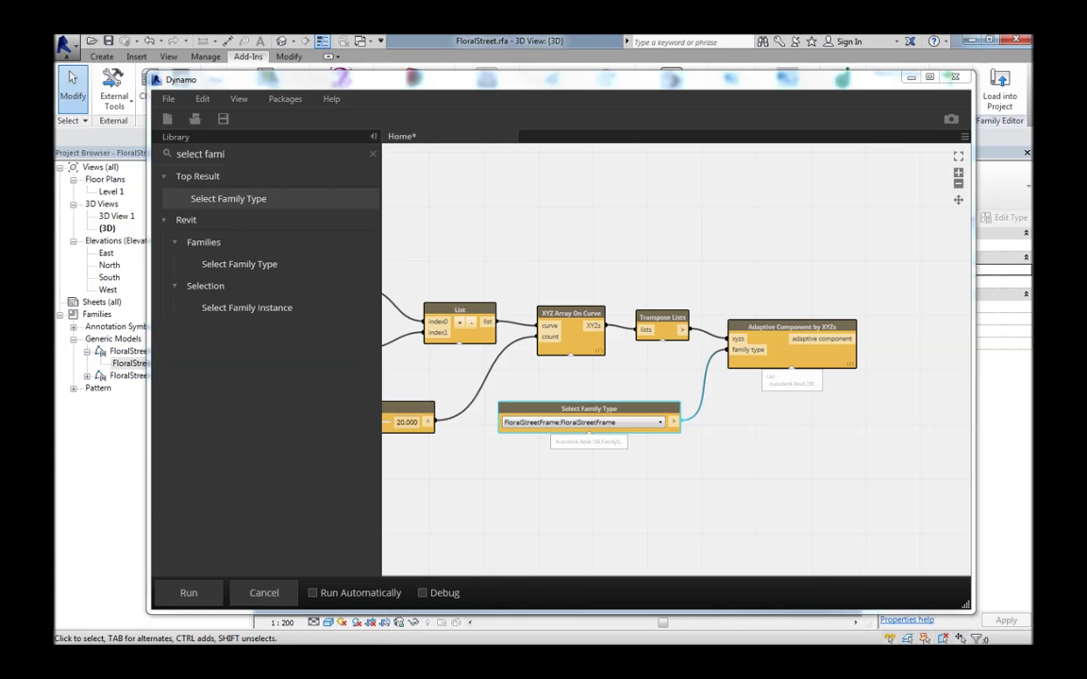
left_click(813, 466)
middle_click_drag(821, 463, 728, 412)
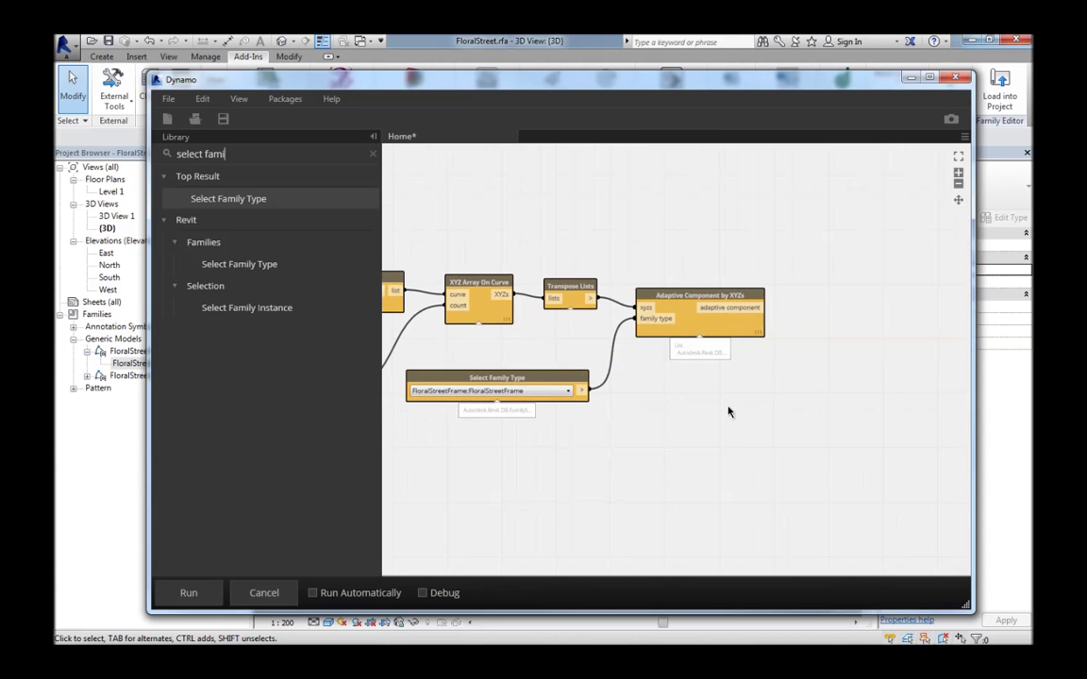
left_click(283, 199)
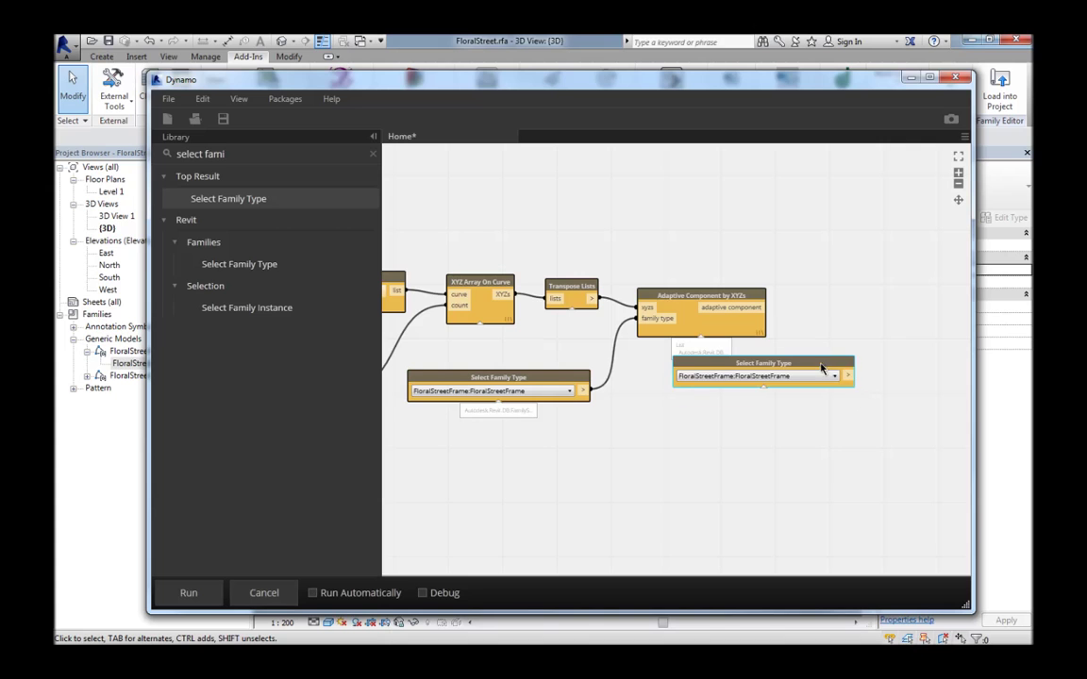
key("Delete")
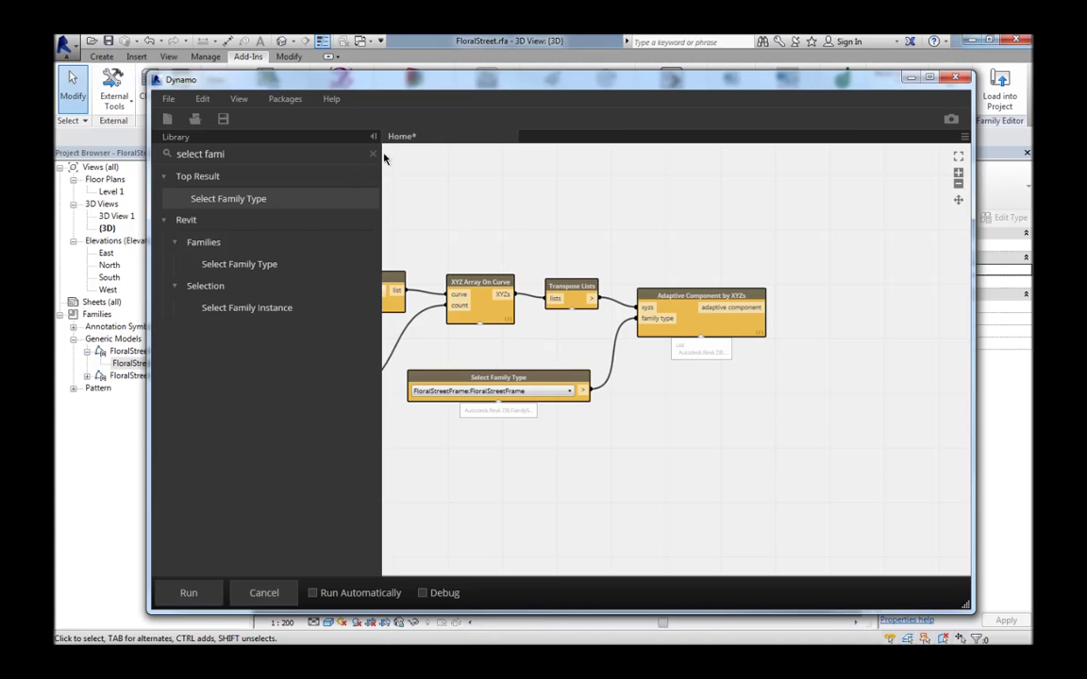
Add a Set Family Instance Parameter node beside Adaptive Component by XYZs and connect the adaptive component output to its fi input
key("ctrl+a")
key("BackSpace")
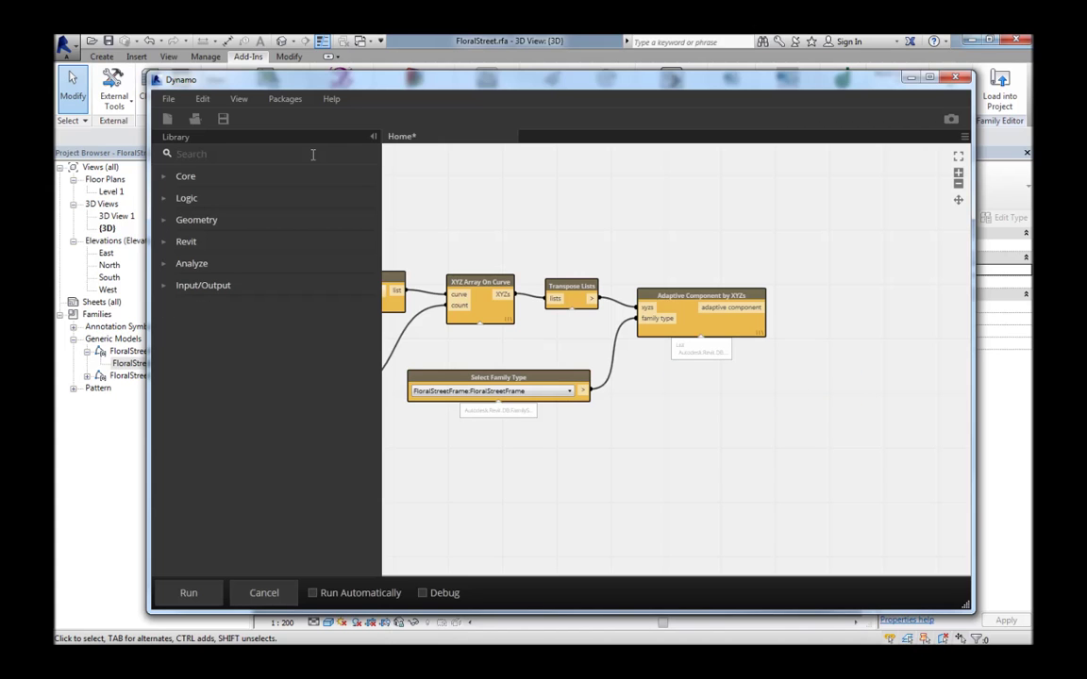
type("set family")
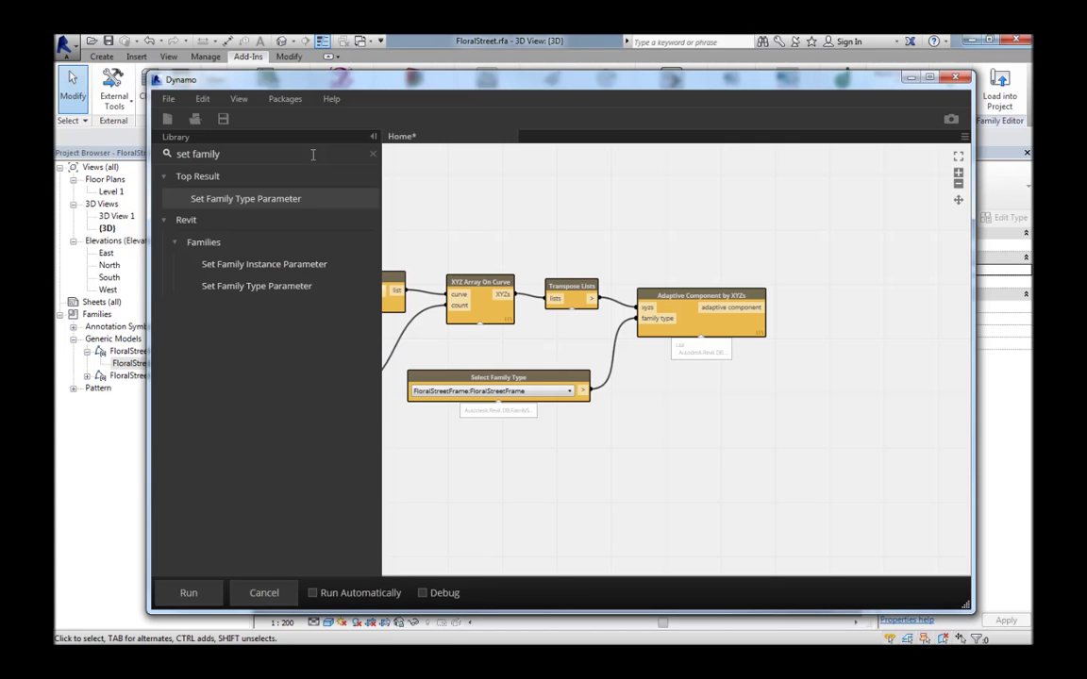
type(" in")
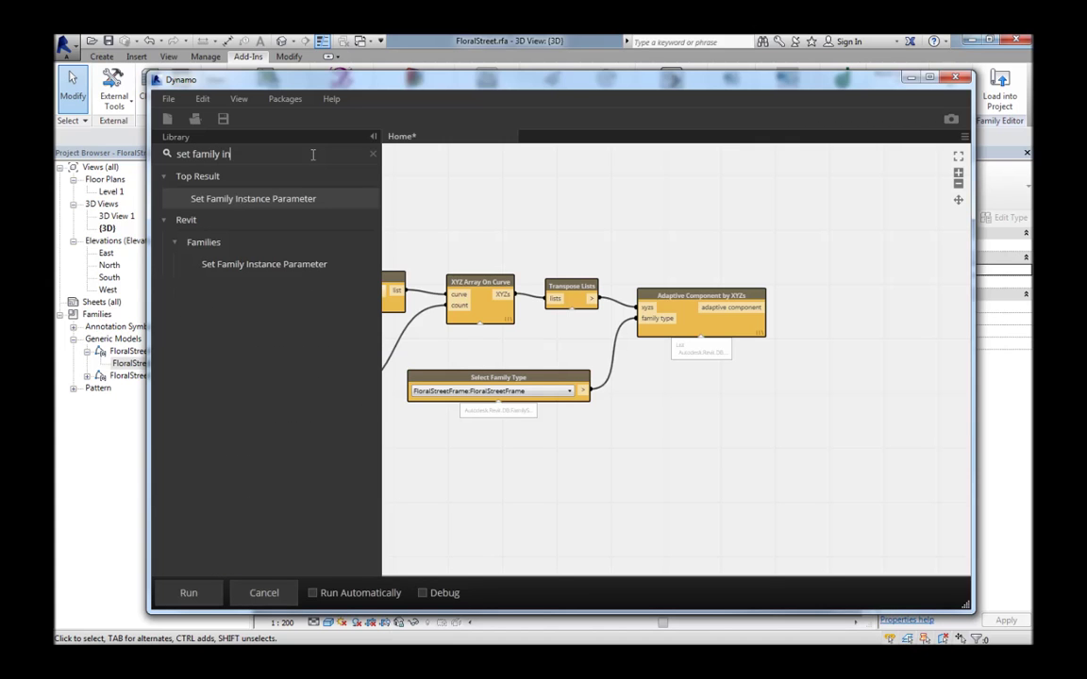
key("Return")
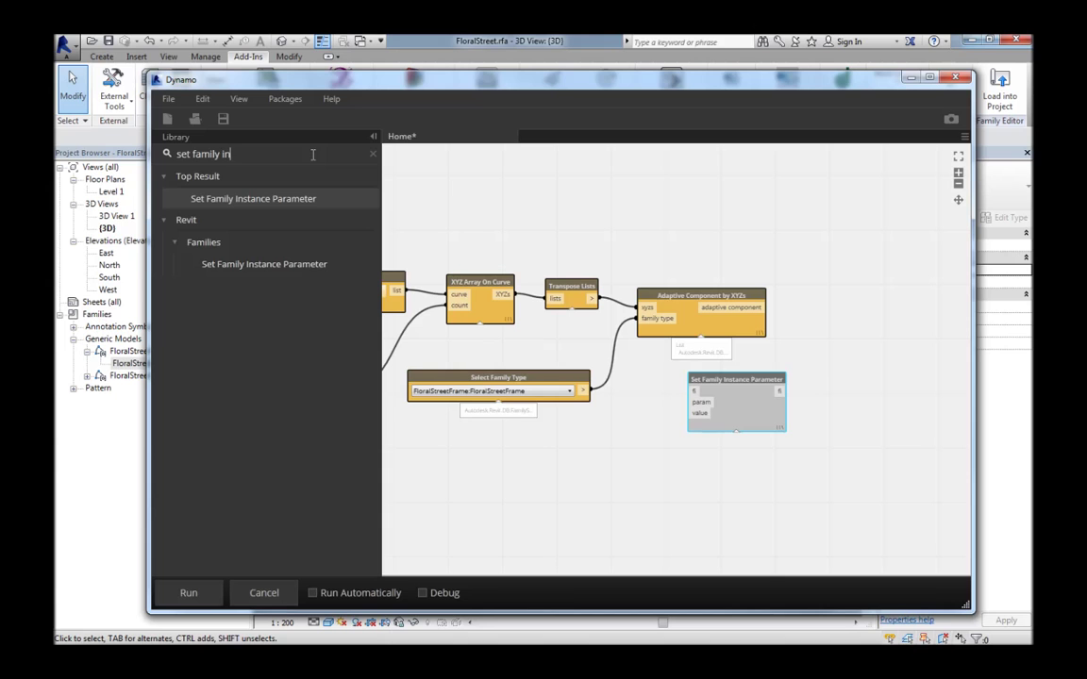
left_click_drag(743, 382, 874, 389)
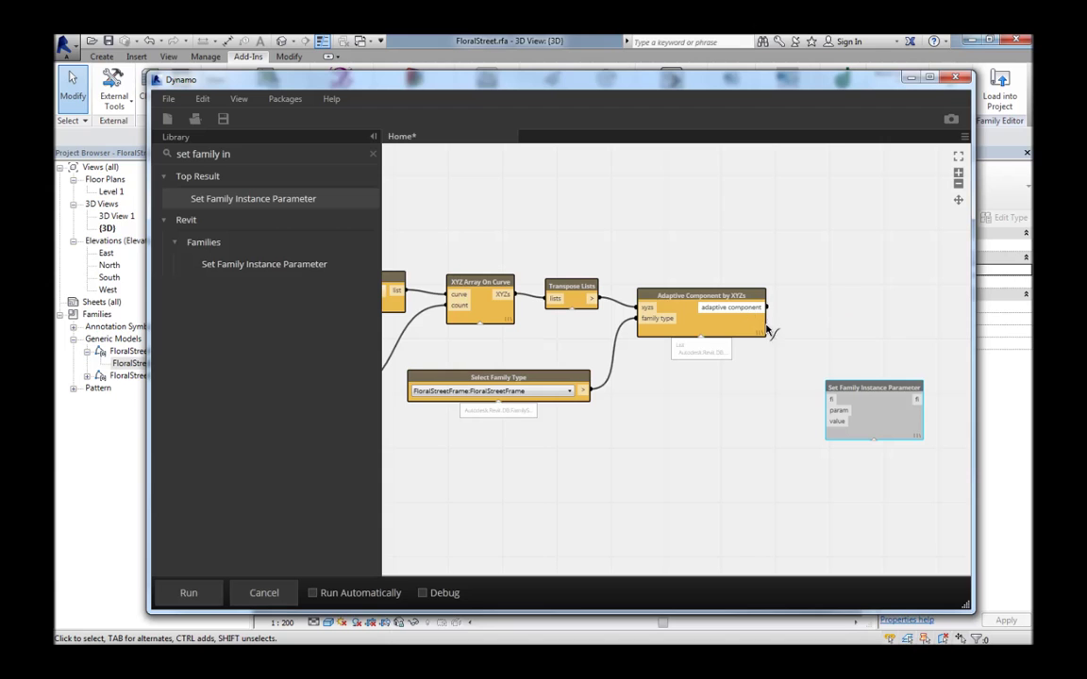
left_click(766, 308)
left_click(830, 399)
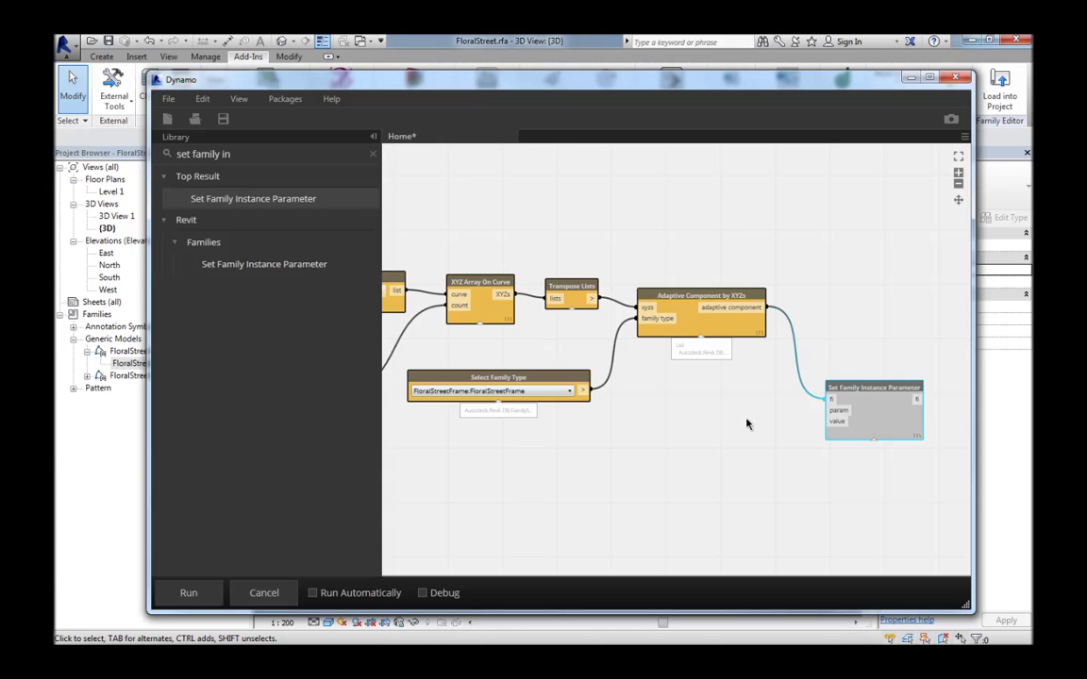
Add a String node containing Frame Angle and connect it to the param input of Set Family Instance Parameter
left_click(373, 154)
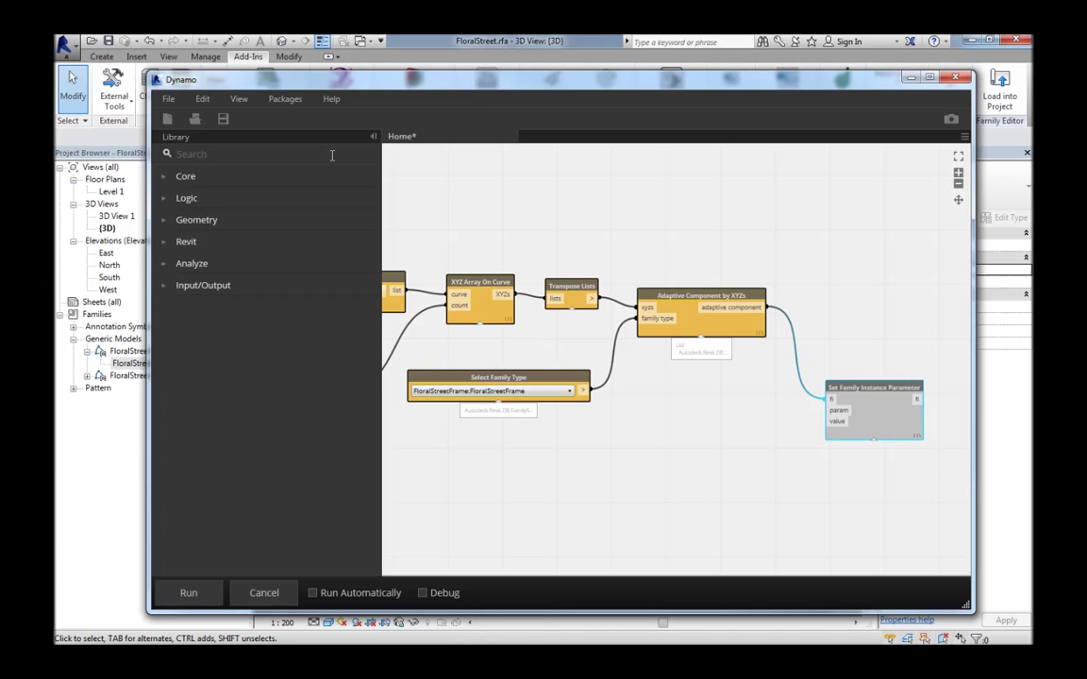
type("string")
key("Return")
left_click_drag(640, 329, 756, 427)
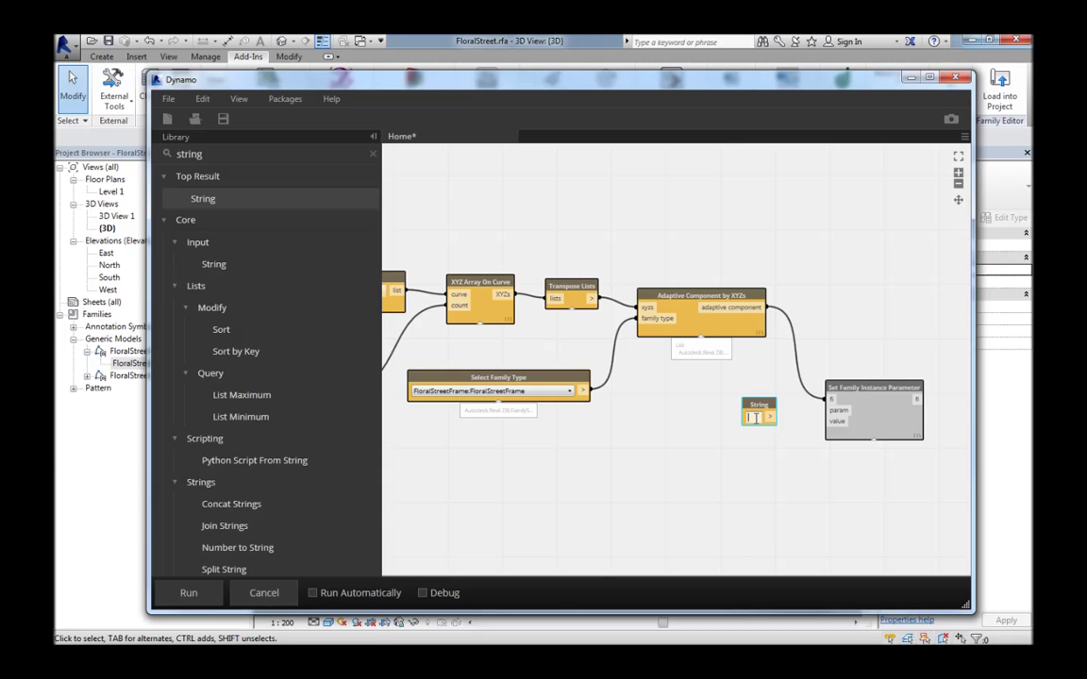
left_click(754, 418)
type("Frame Angle")
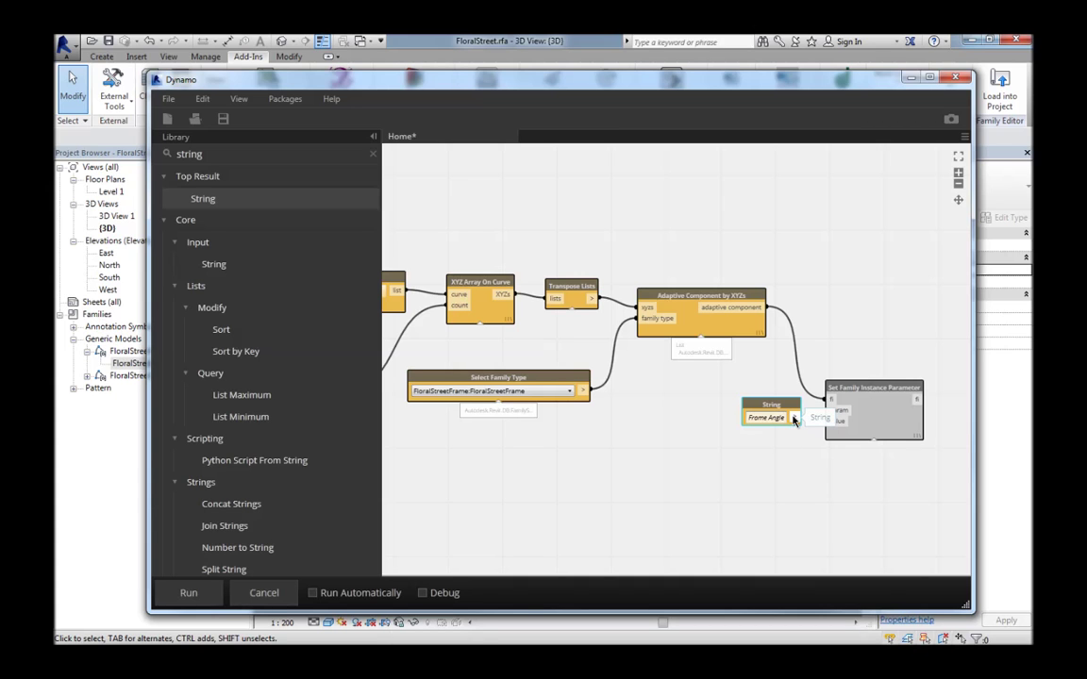
left_click(794, 420)
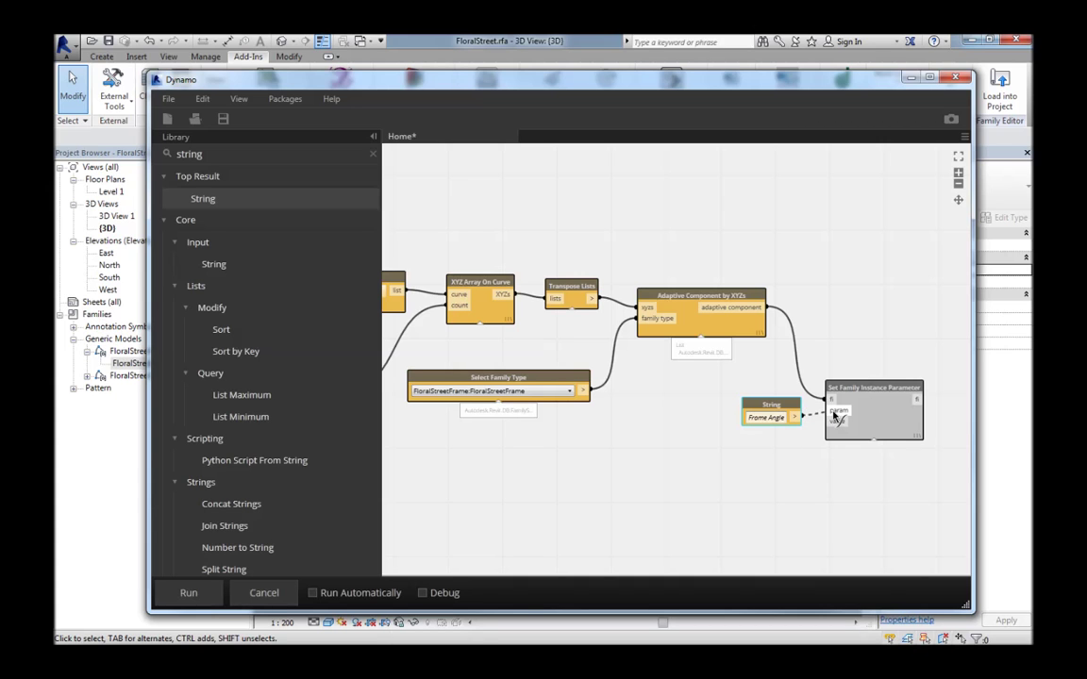
left_click(830, 411)
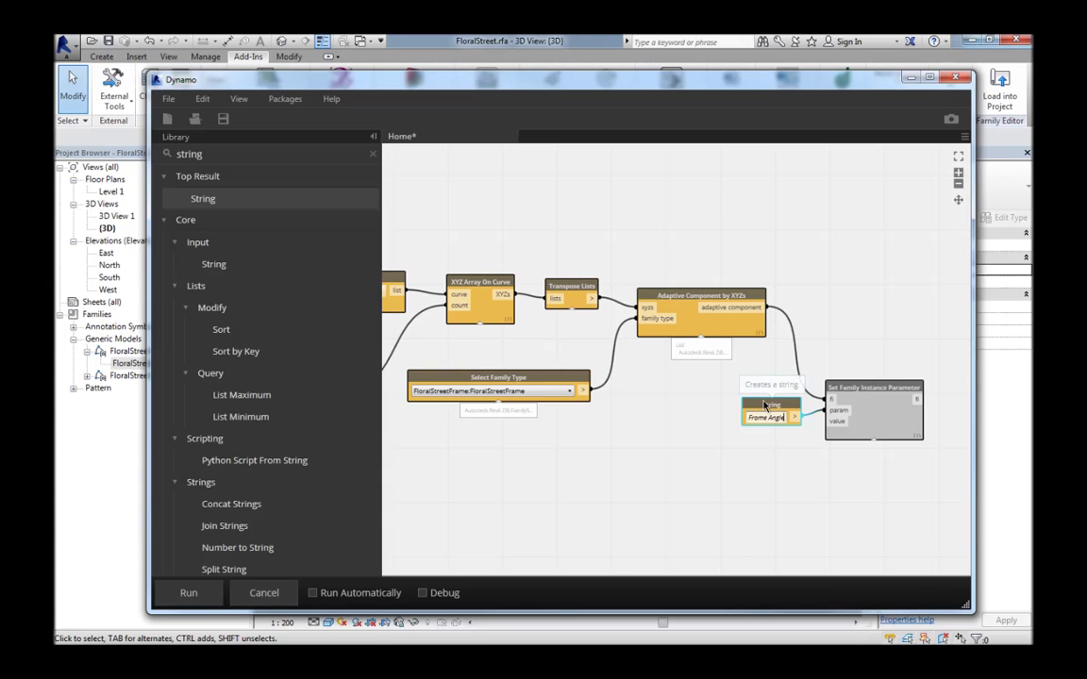
left_click_drag(764, 407, 751, 403)
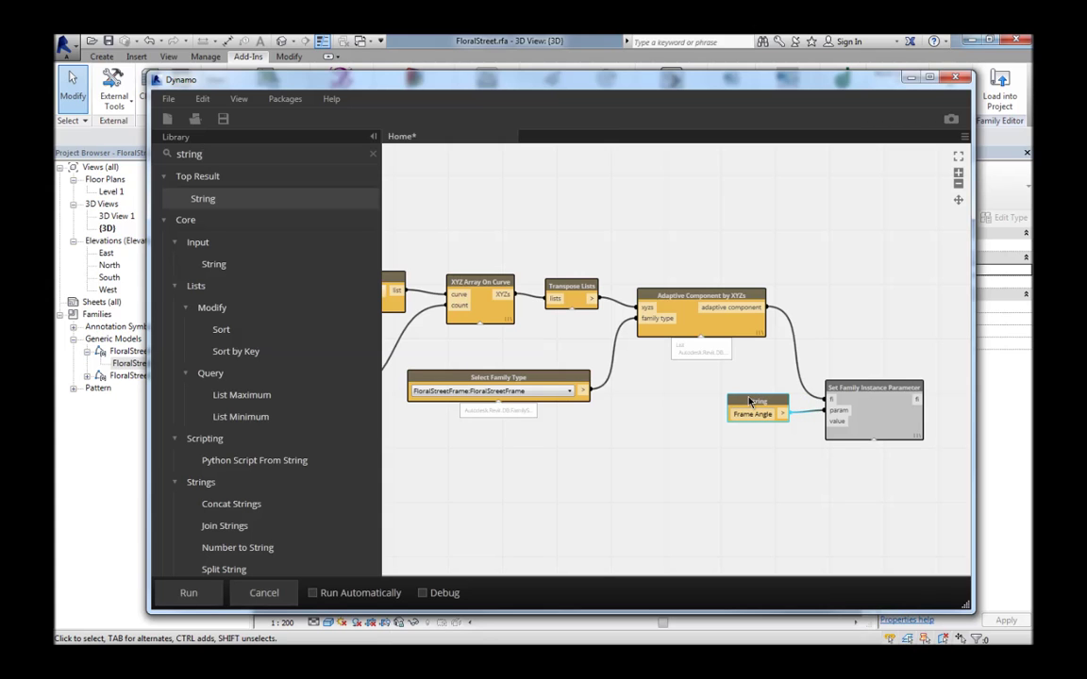
Add a Number Sequence node below the String node and connect its seq output to Set Family Instance Parameter's value input
double_click(253, 154)
key("BackSpace")
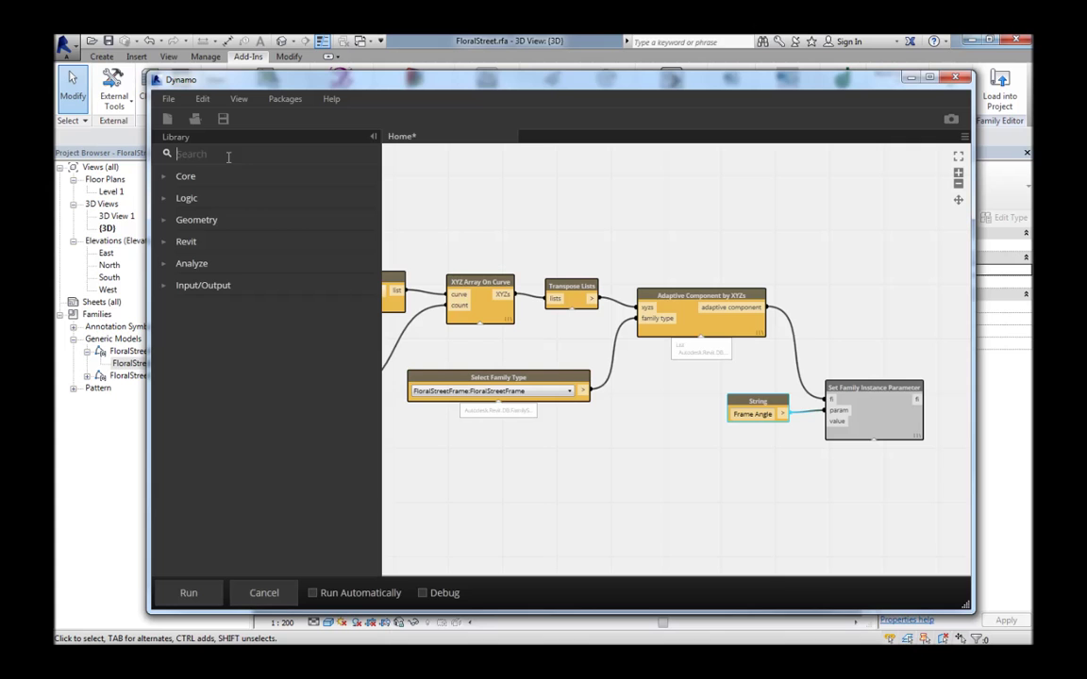
type("numb")
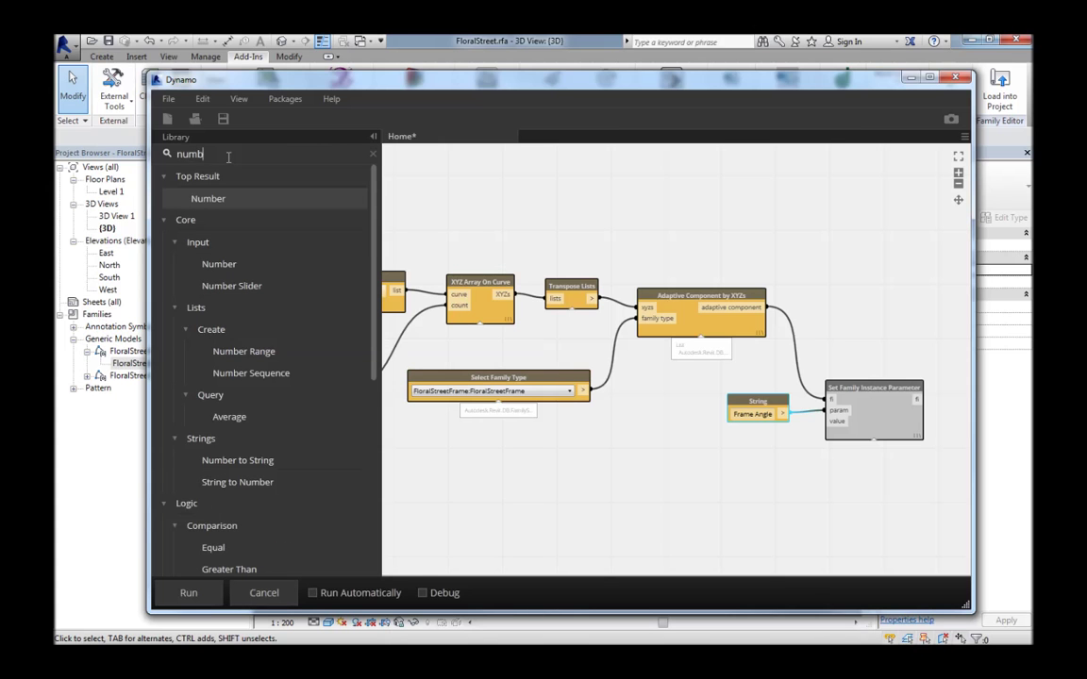
type("er se")
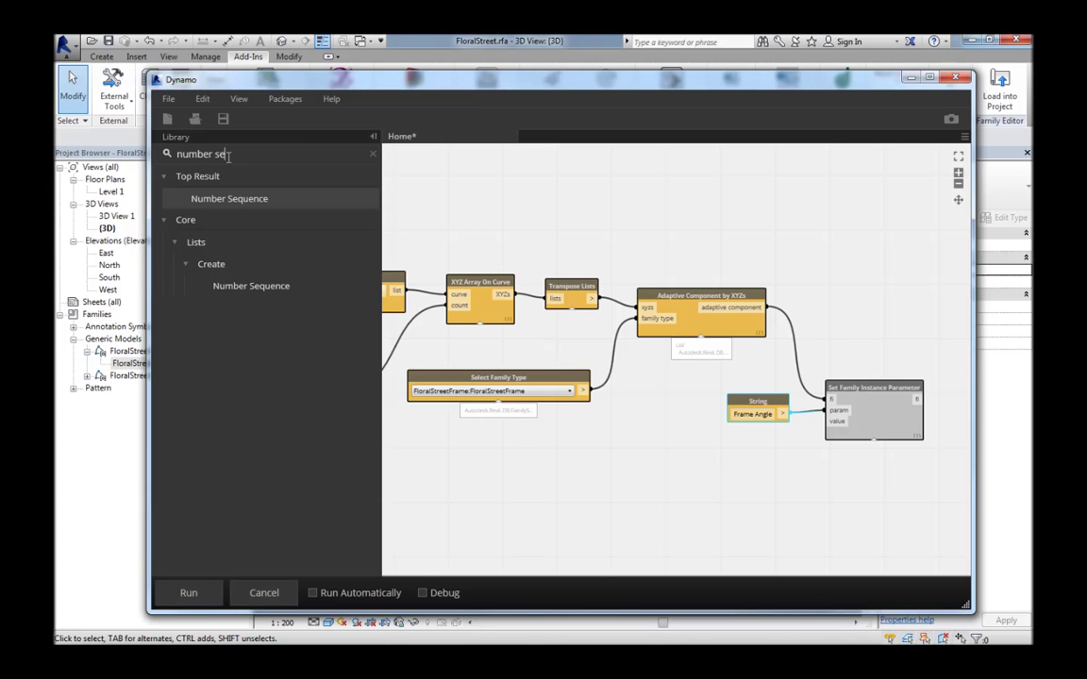
key("Return")
left_click_drag(665, 336, 740, 452)
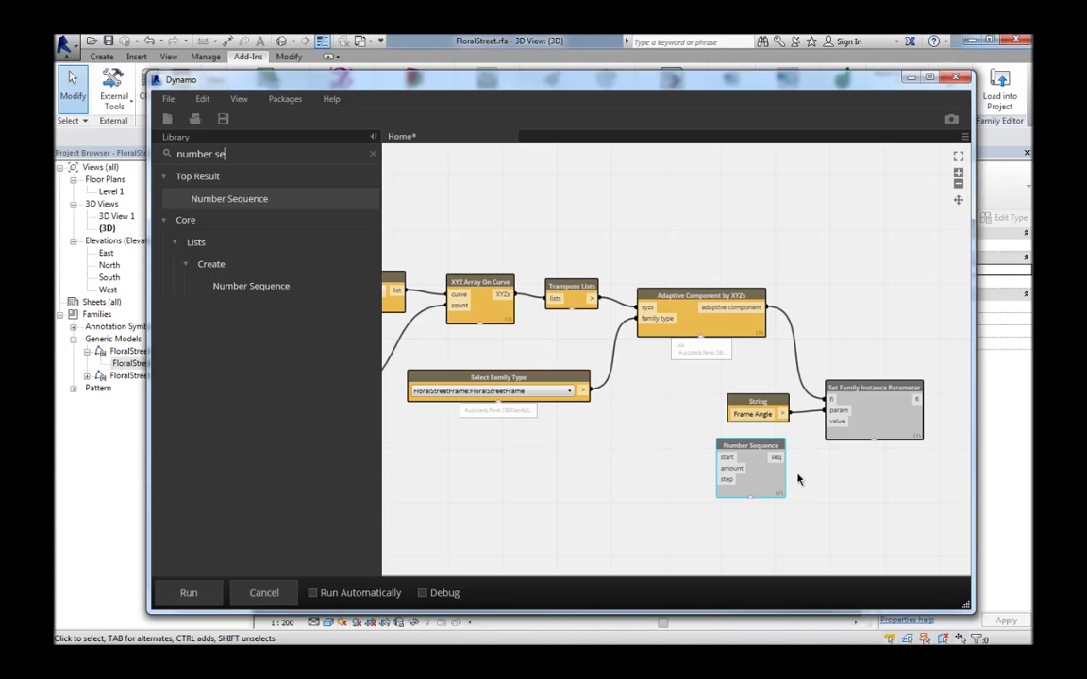
left_click(775, 460)
left_click(830, 420)
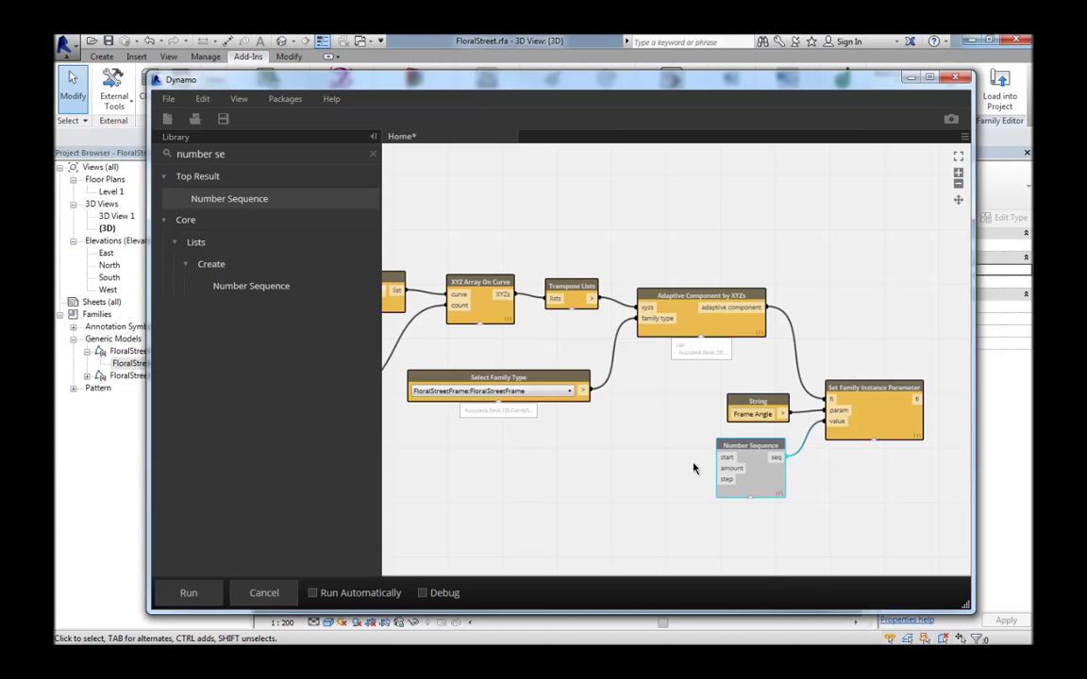
Add a Number node beside Number Sequence and connect it to the start input
left_click(371, 153)
type("number")
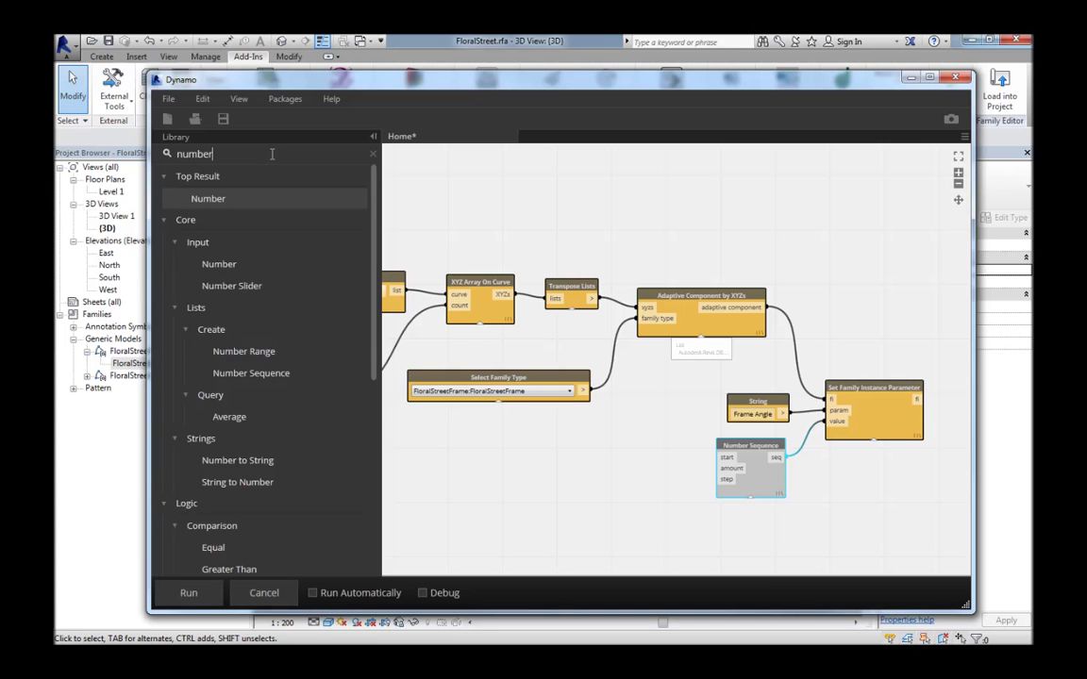
key("Return")
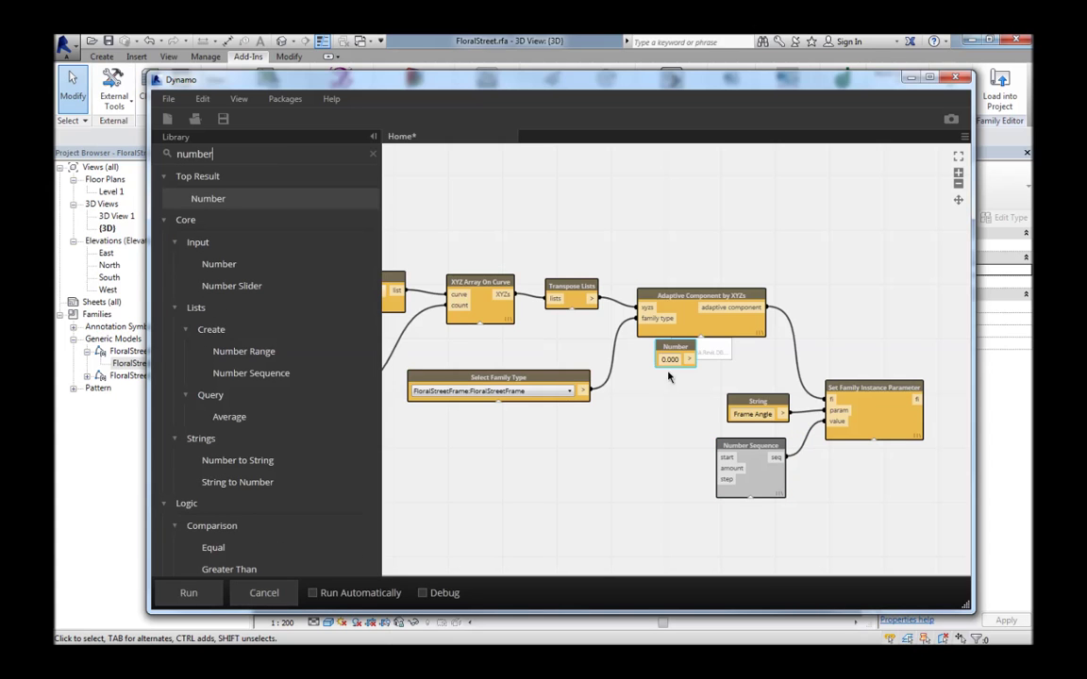
left_click_drag(676, 346, 642, 446)
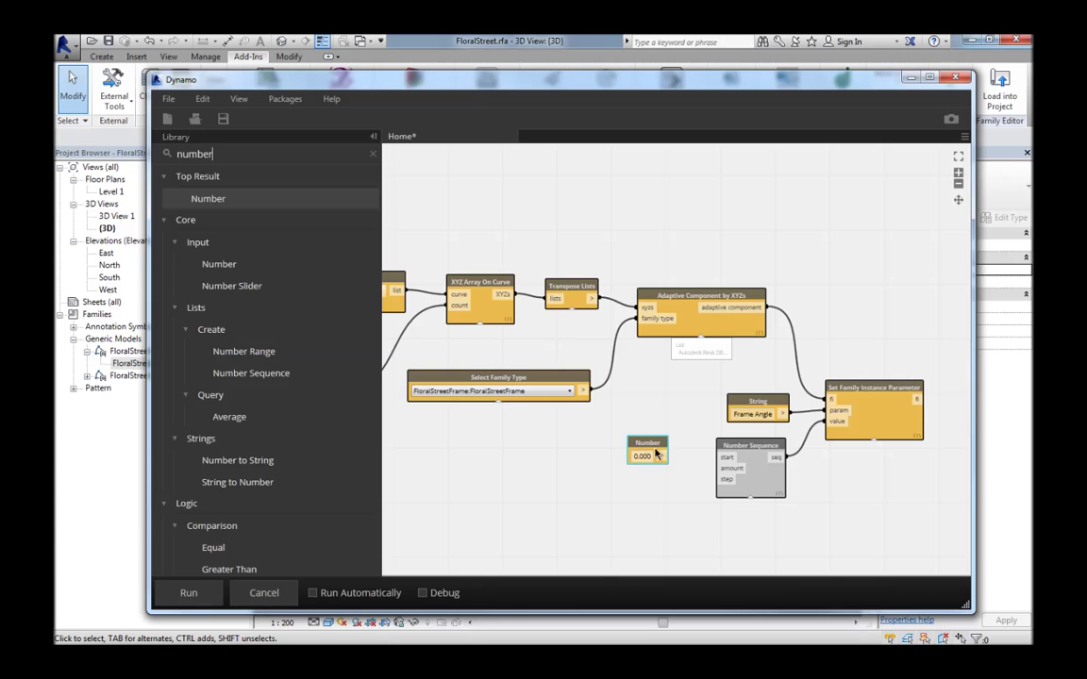
left_click_drag(663, 456, 723, 459)
Connect the count slider to Number Sequence's amount input and move the Number node clear of the wire
scroll(619, 468, "down", 3)
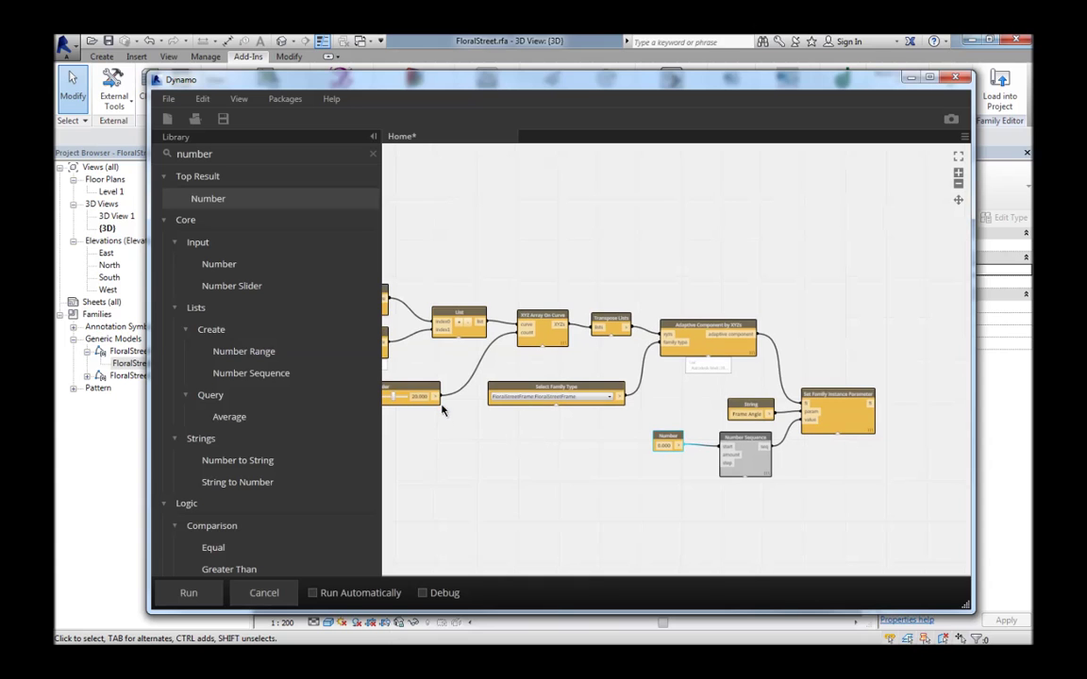
left_click(721, 455)
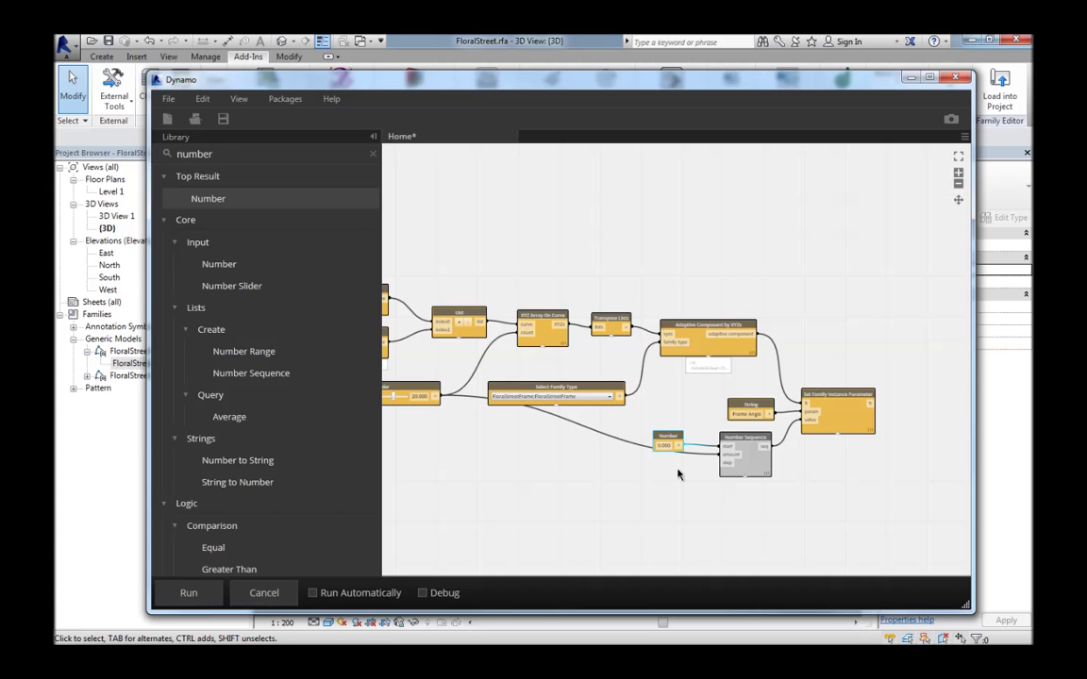
scroll(678, 473, "up", 4)
middle_click_drag(649, 449, 585, 426)
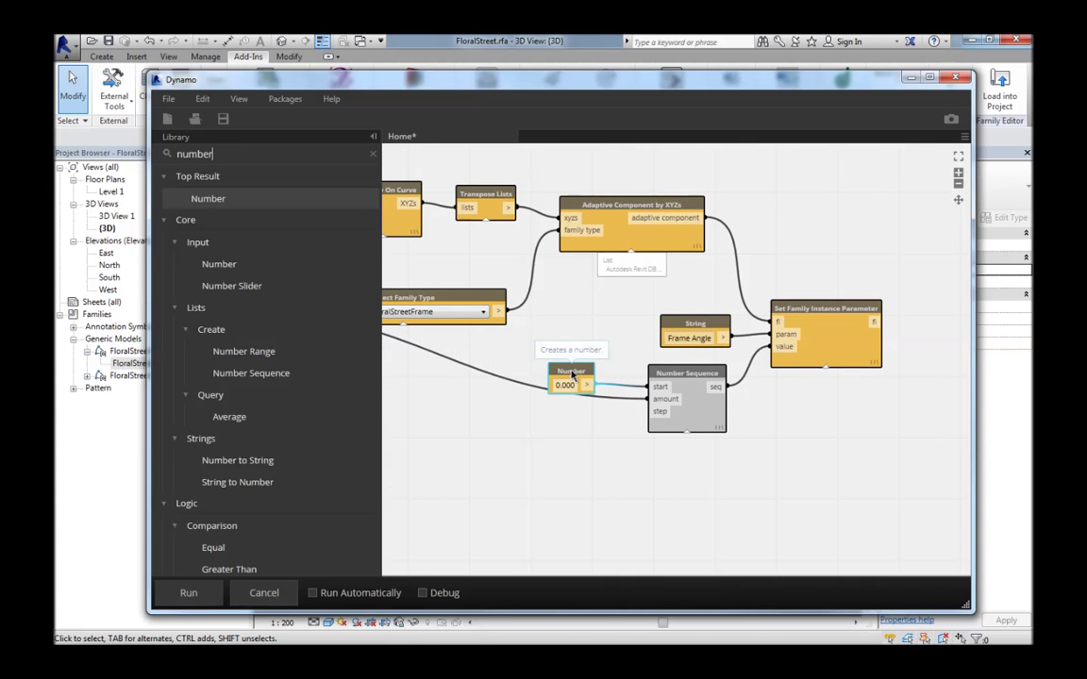
left_click_drag(571, 376, 575, 367)
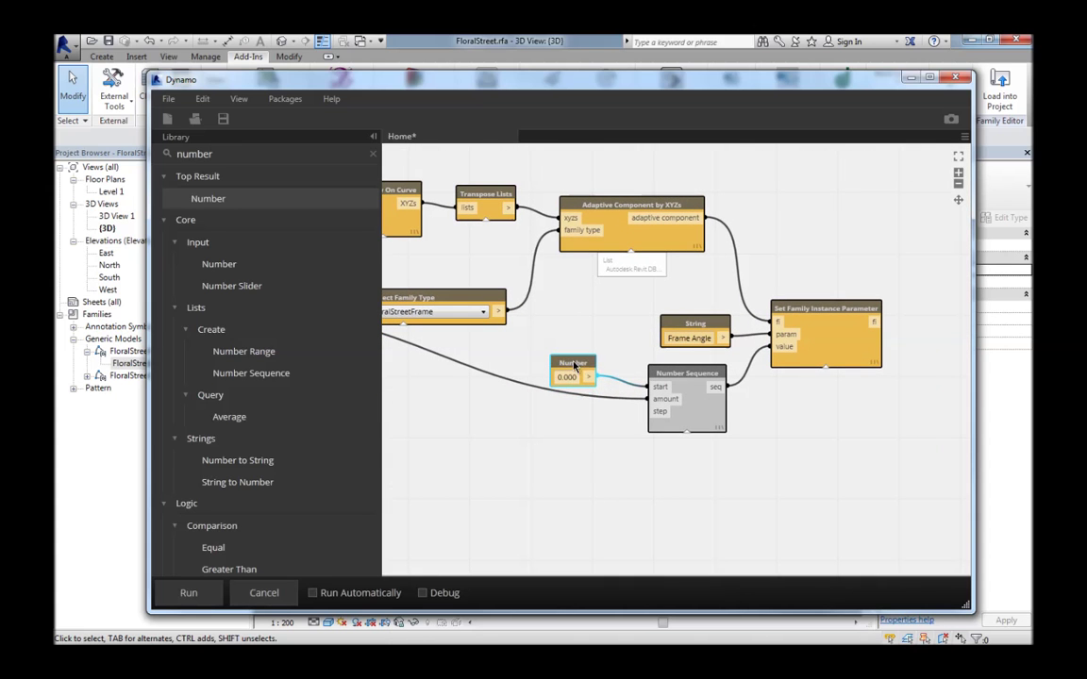
Add an Angle node below the Number node, connect it to Number Sequence's step input and set it to 10
left_click(374, 156)
type("angle")
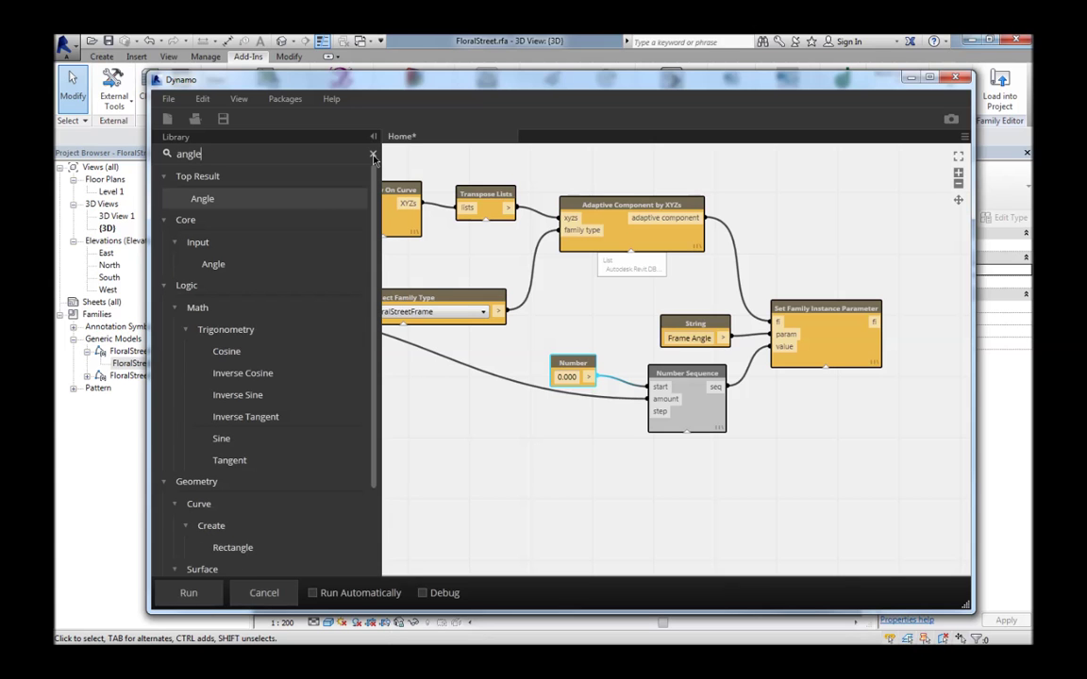
left_click_drag(202, 199, 552, 427)
left_click(586, 434)
left_click(650, 413)
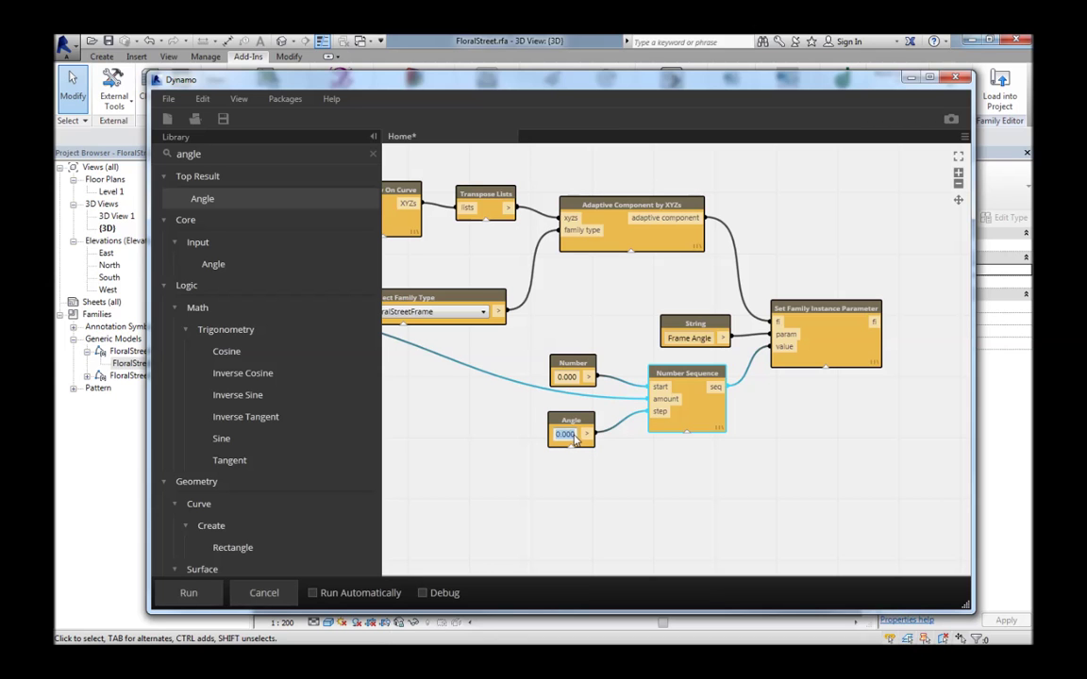
type("10")
left_click(607, 465)
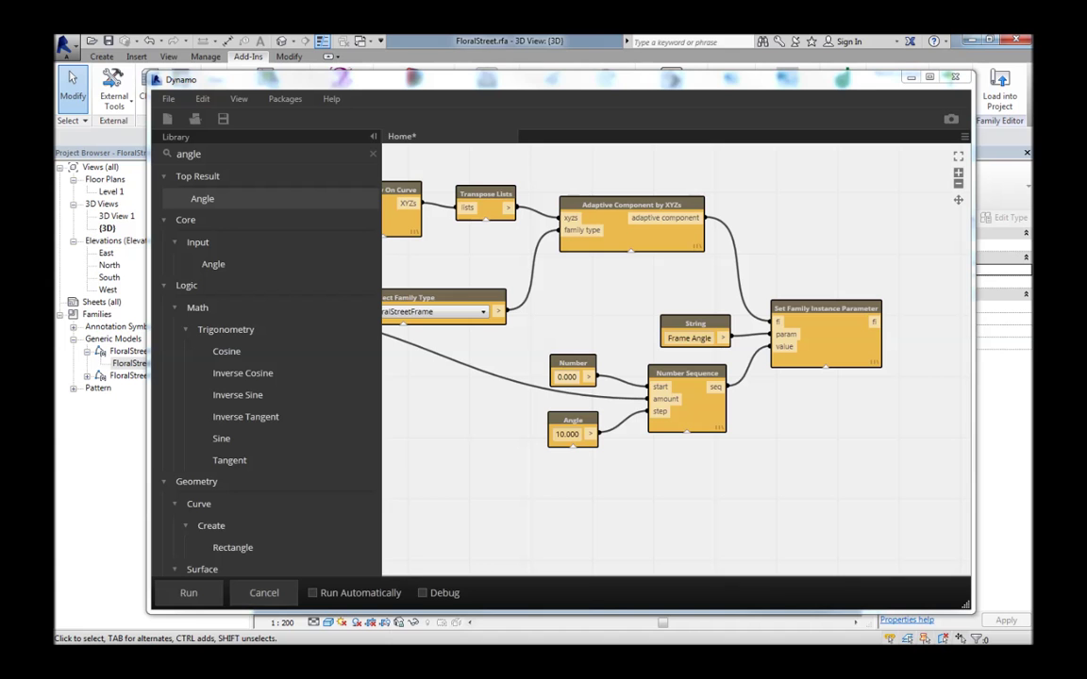
Move the Dynamo window aside to view the placed frames in the Revit 3D view
left_click_drag(412, 85, 410, 79)
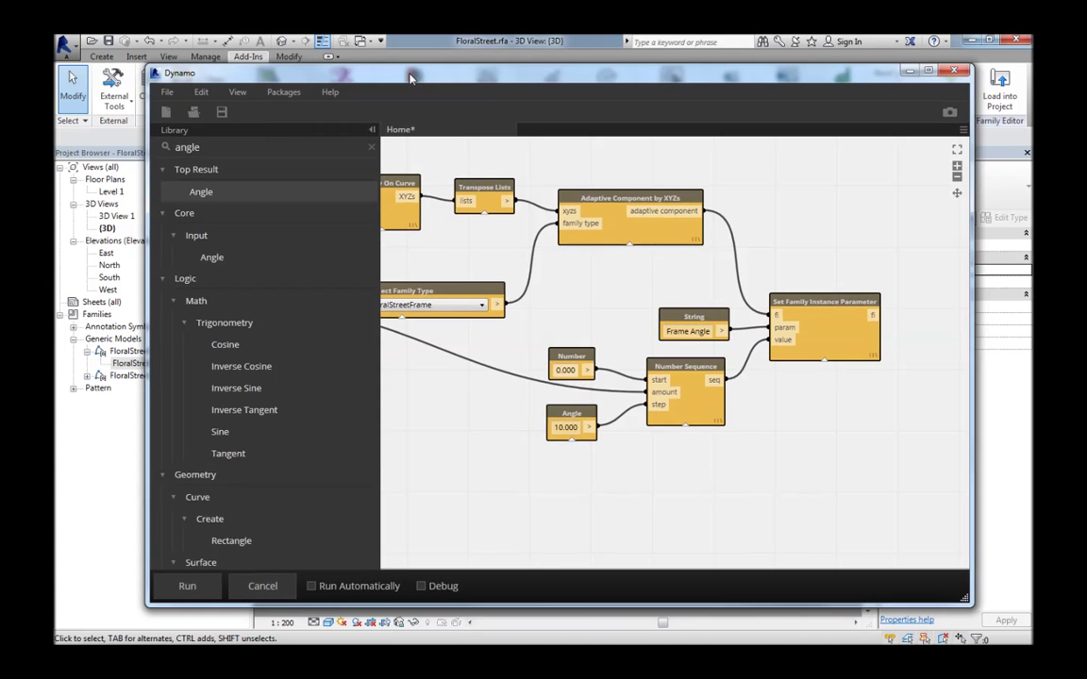
scroll(693, 425, "up", 1)
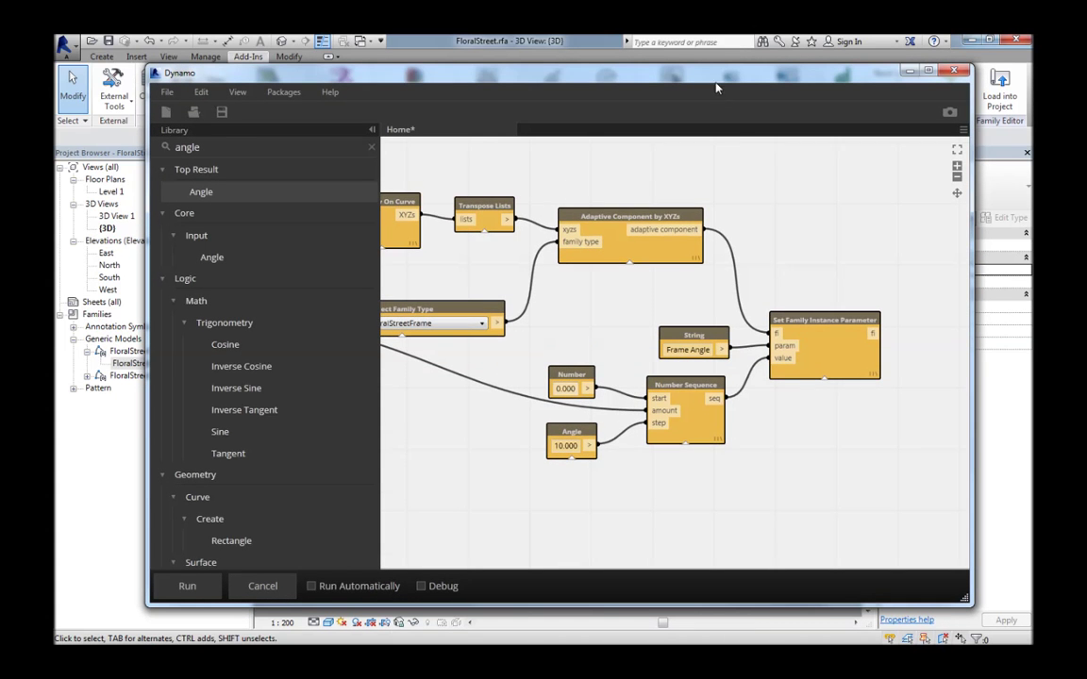
left_click_drag(712, 79, 302, 88)
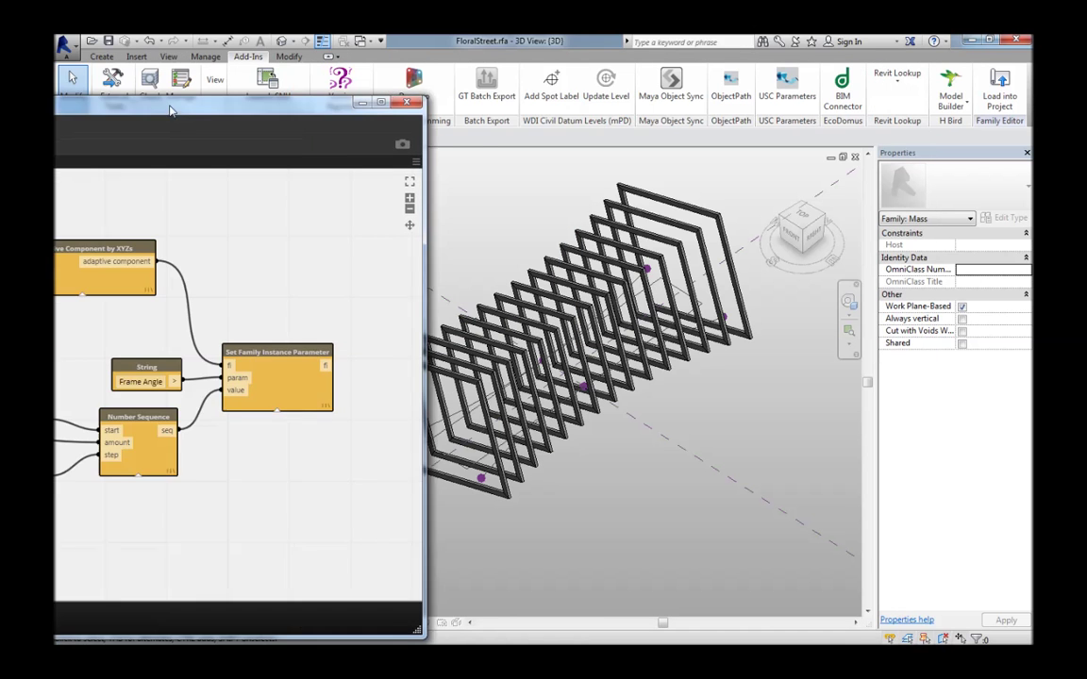
Minimize the Dynamo window and examine the progressively rotated frames in the Revit 3D view
mouse_move(165, 94)
left_mouse_down()
mouse_move(207, 94)
mouse_move(158, 101)
left_mouse_up()
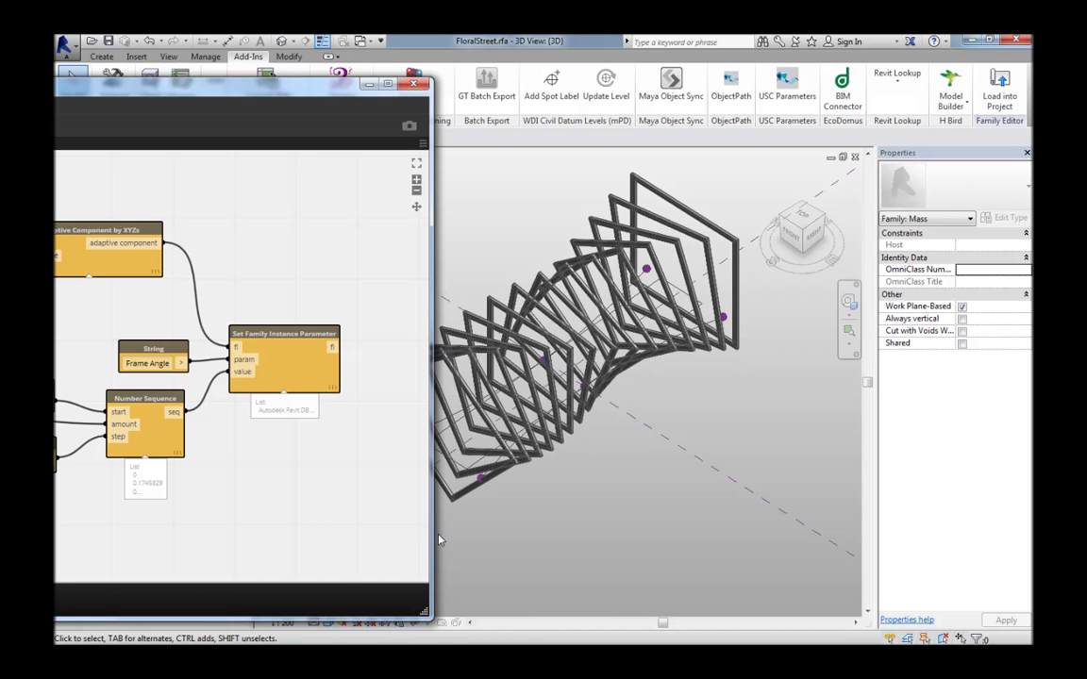
left_click(369, 84)
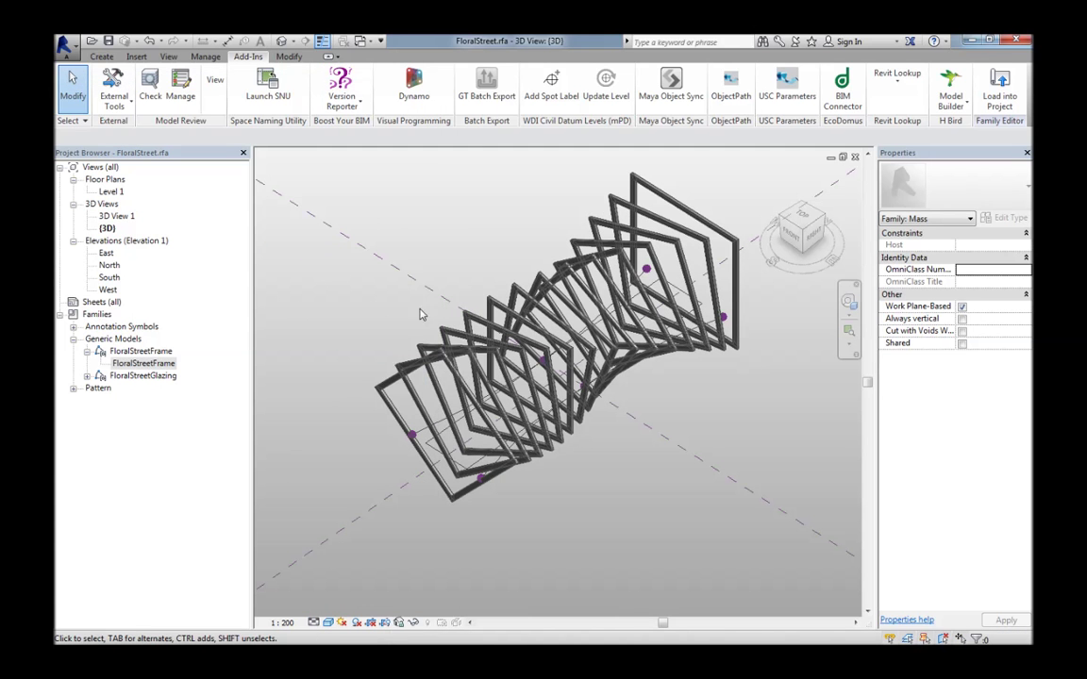
middle_click_drag(537, 492, 670, 272, "shift")
middle_click_drag(543, 385, 618, 398, "shift")
Move the reference point at the far end of the front curve outward to reshape the path beneath the frames
left_click(618, 398)
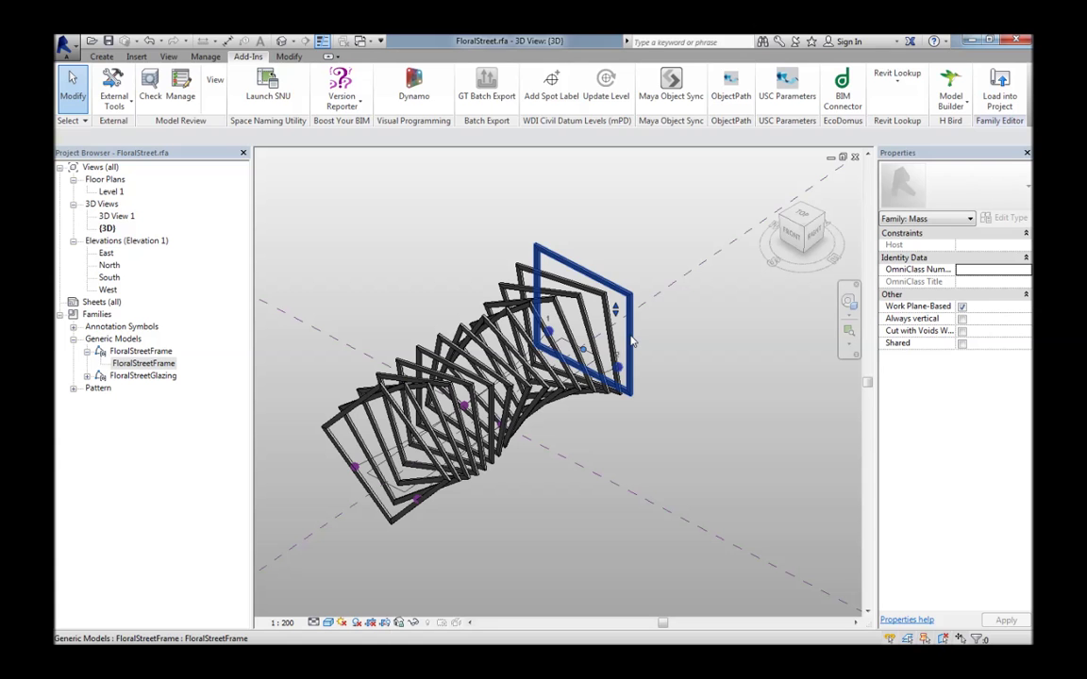
left_click(654, 374)
middle_click_drag(654, 377, 615, 366, "shift")
left_click(618, 367)
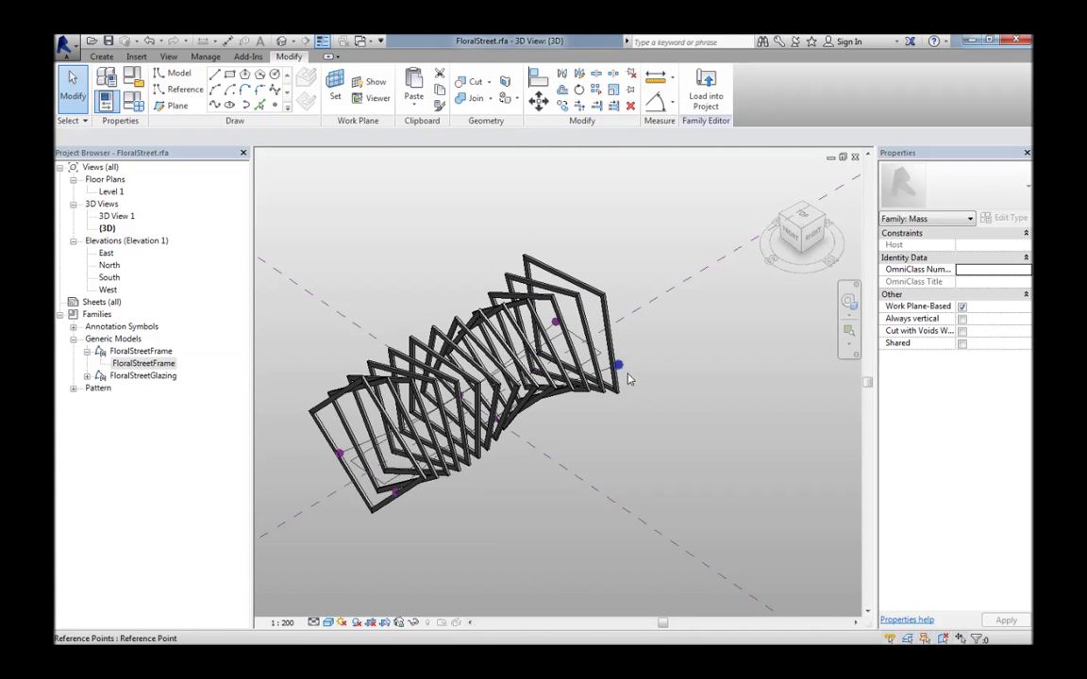
left_click_drag(643, 386, 708, 415)
middle_click_drag(635, 461, 625, 437, "shift")
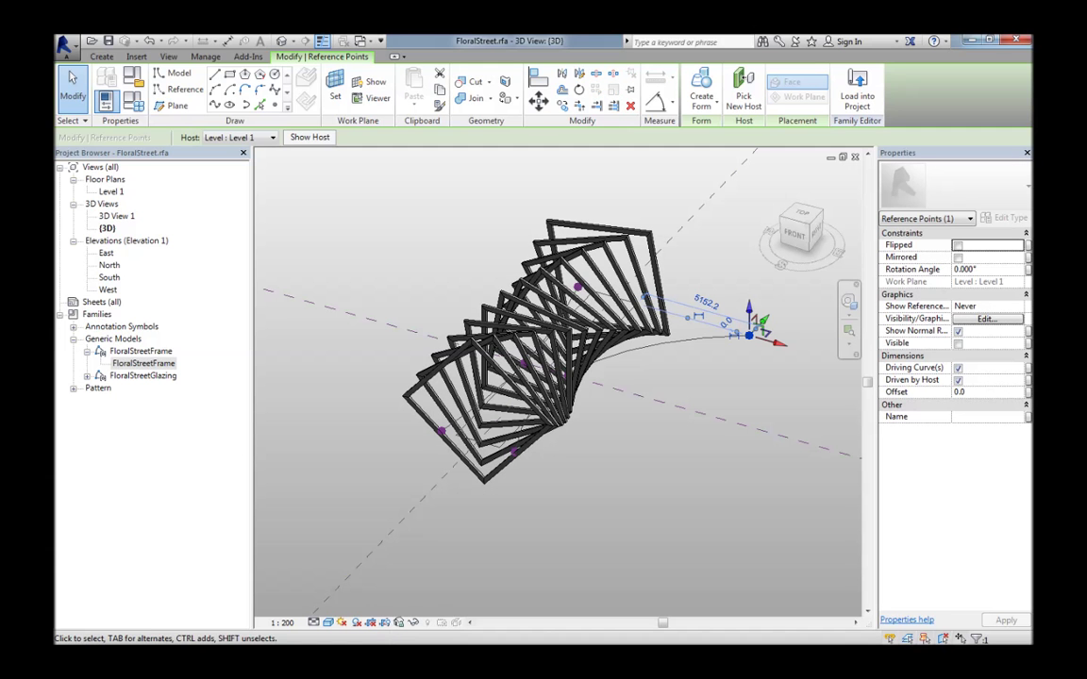
Rerun the Dynamo graph to rebuild the frames on the reshaped curve and inspect them with the Dynamo window moved aside
key("alt+Tab")
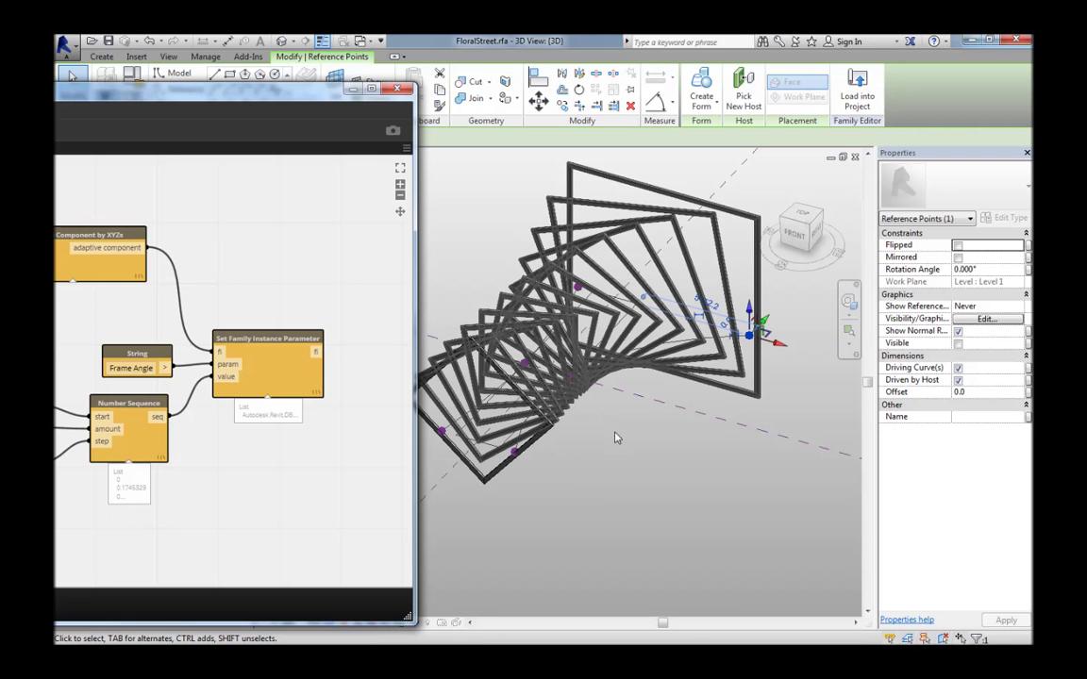
left_click_drag(298, 98, 0, 99)
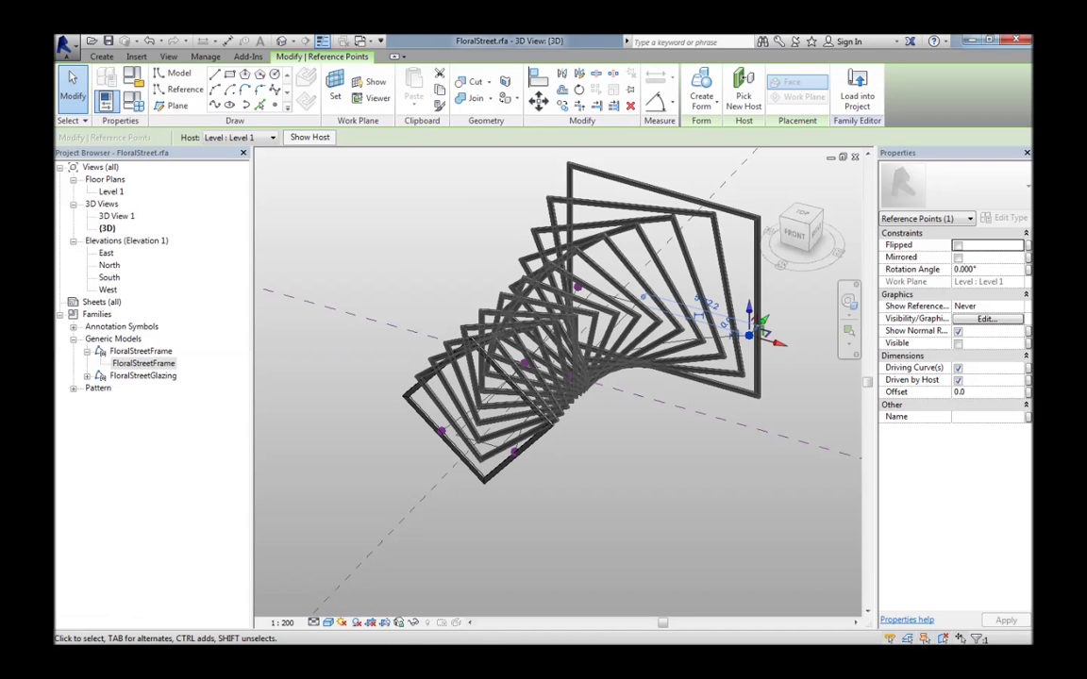
middle_click_drag(659, 467, 607, 476)
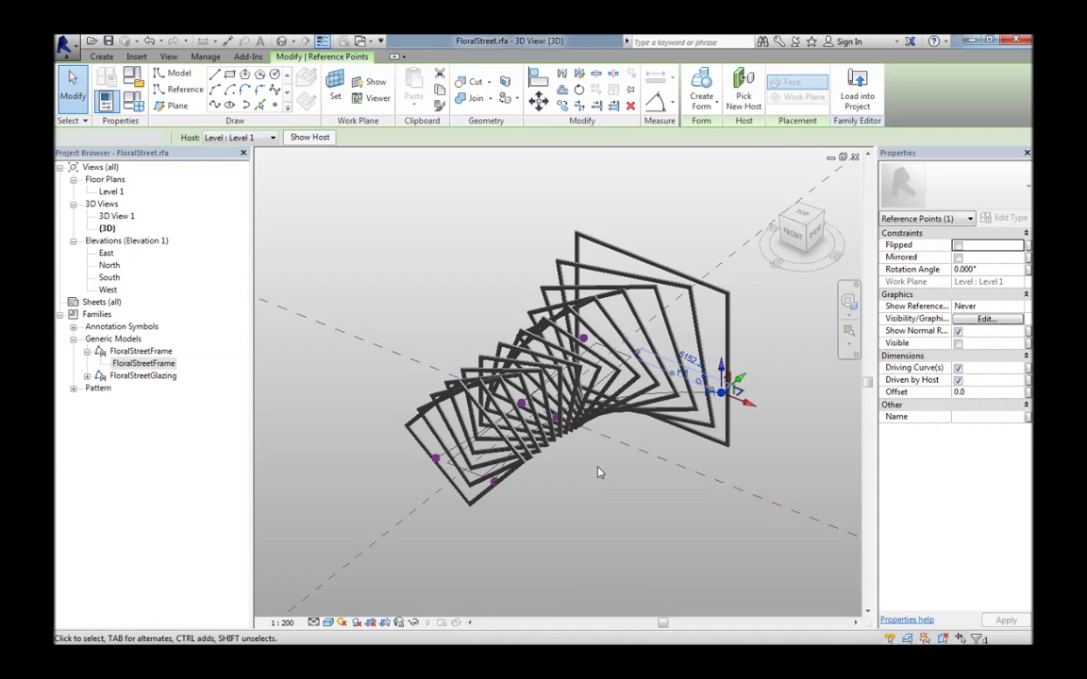
left_click(262, 476)
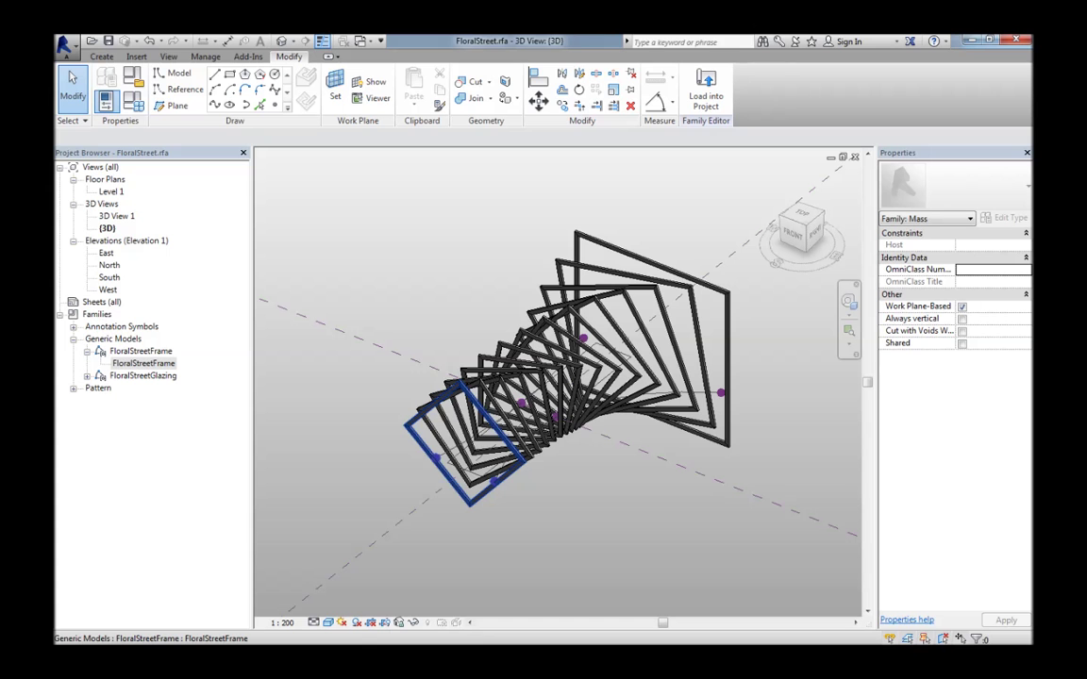
Bring the Dynamo window back over Revit, narrow its node library and clear the node search
left_click_drag(55, 129, 806, 63)
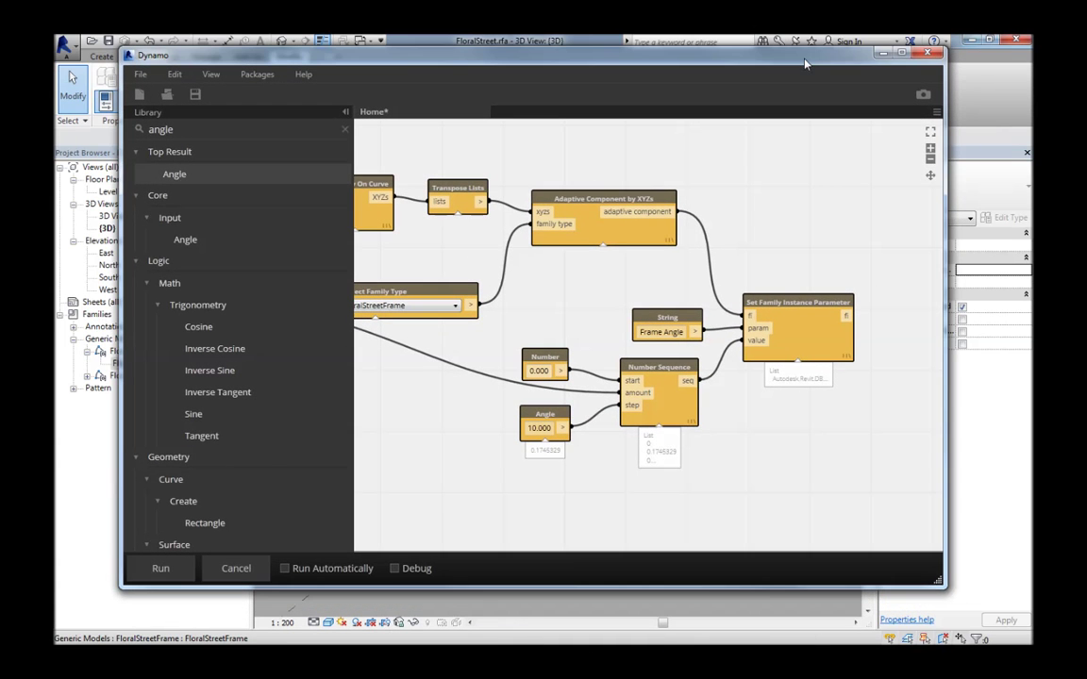
left_click_drag(297, 150, 264, 137)
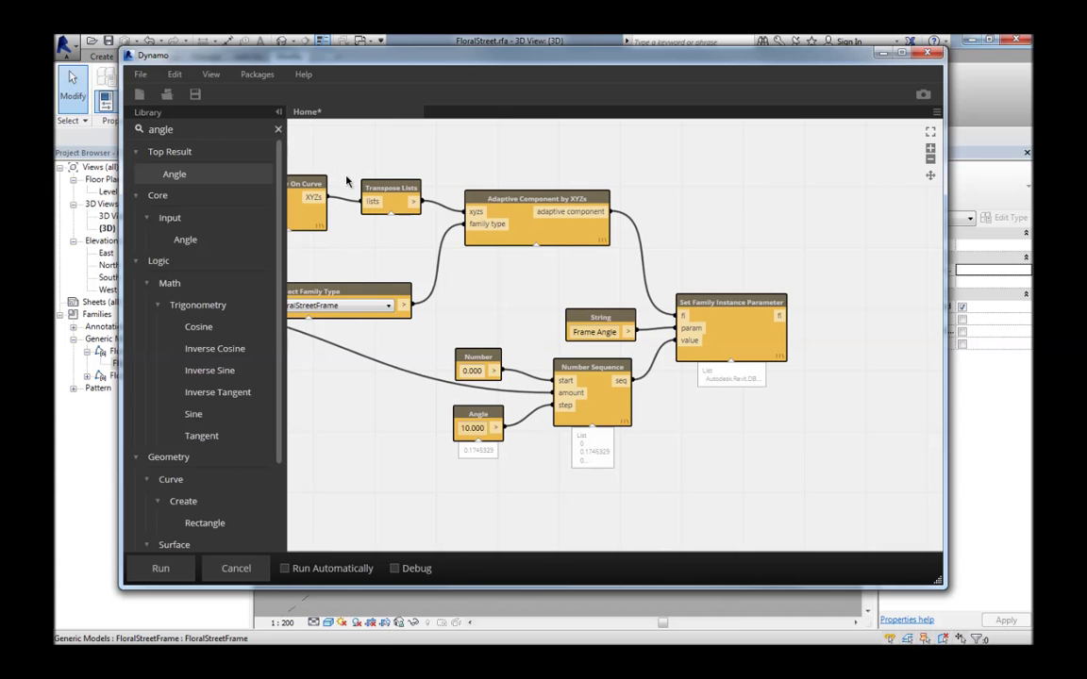
key("BackSpace")
key("BackSpace")
key("BackSpace")
key("BackSpace")
key("BackSpace")
middle_click_drag(516, 302, 618, 299)
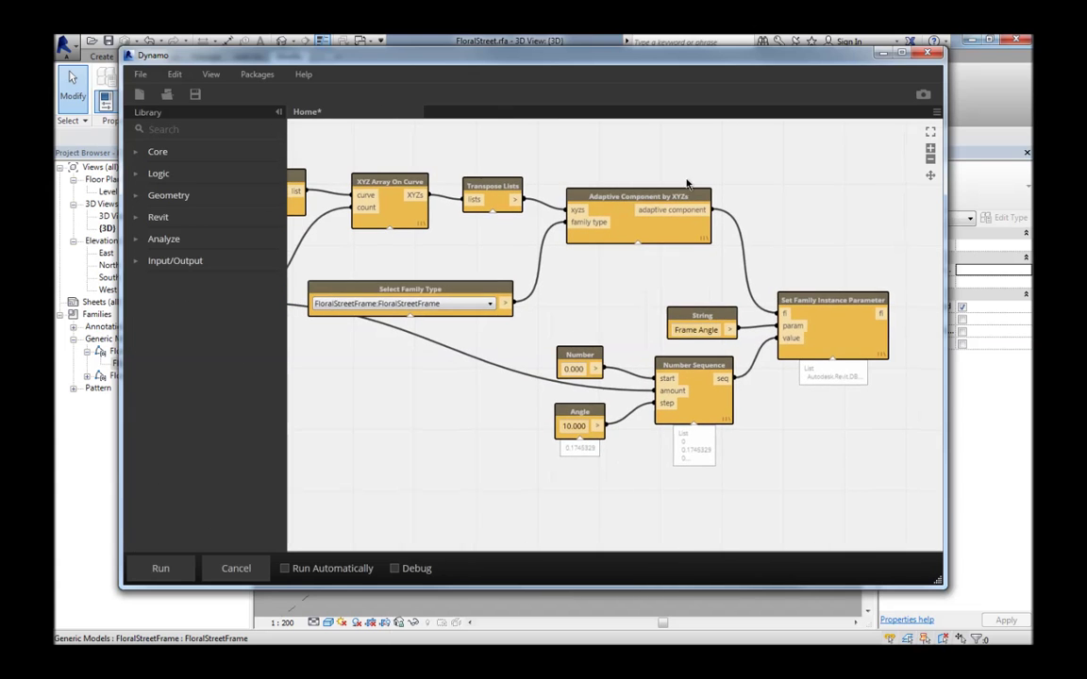
Maximize Dynamo and review the complete frame-placement graph from the Select Curve nodes to Set Family Instance Parameter
double_click(699, 60)
scroll(537, 296, "down", 3)
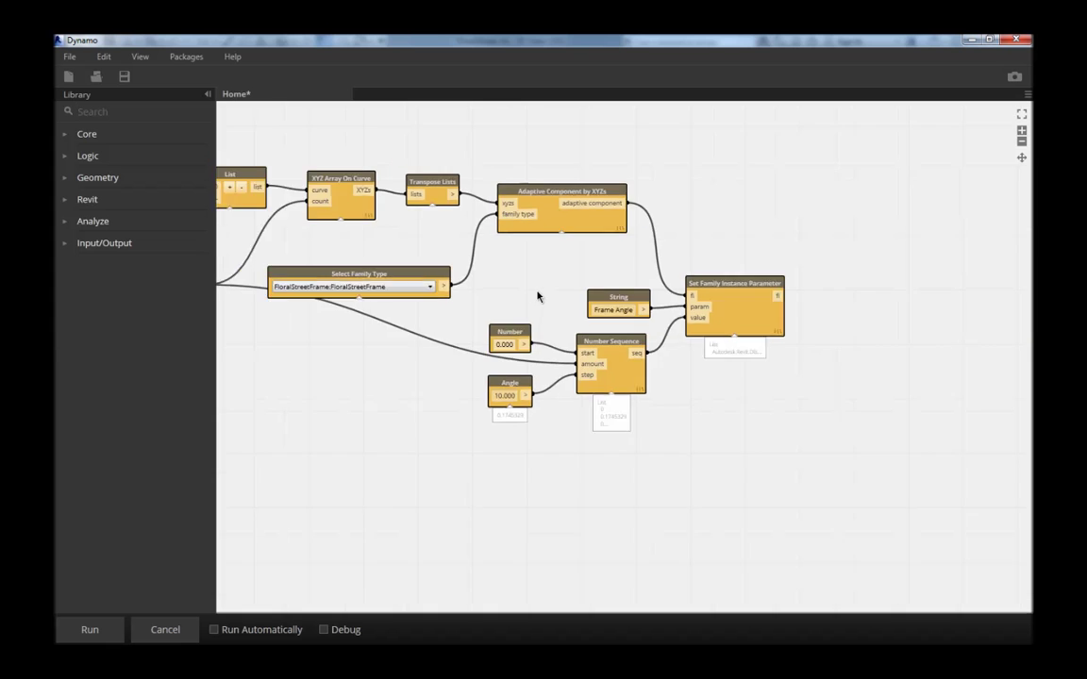
middle_click_drag(626, 308, 743, 335)
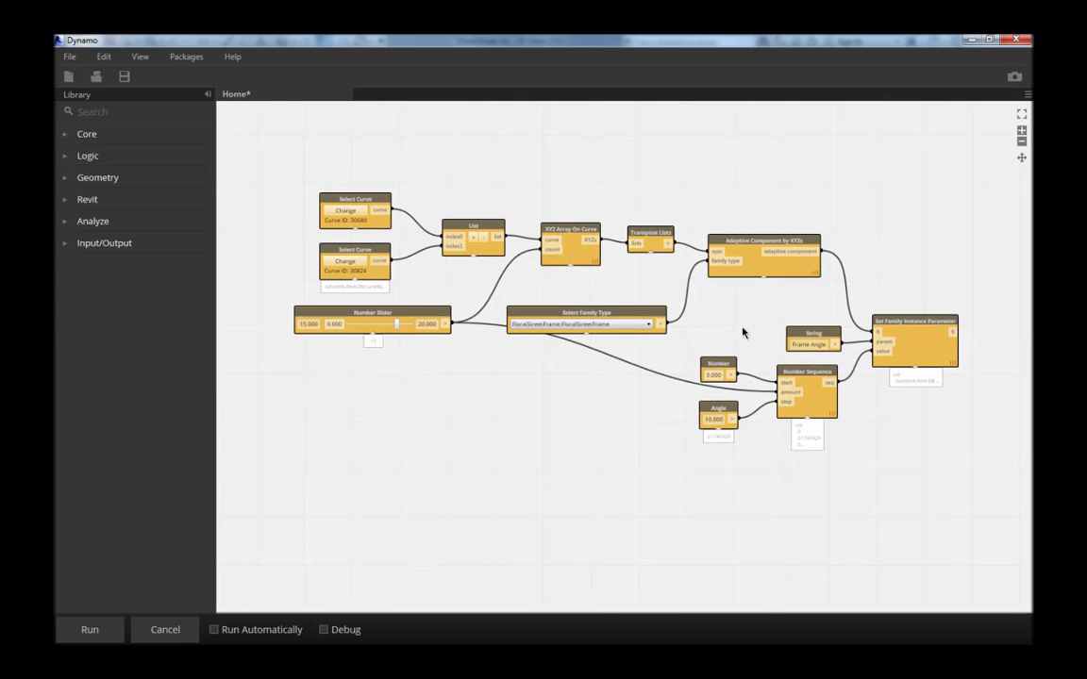
left_click(1022, 160)
scroll(759, 183, "up", 1)
left_click_drag(758, 183, 764, 181)
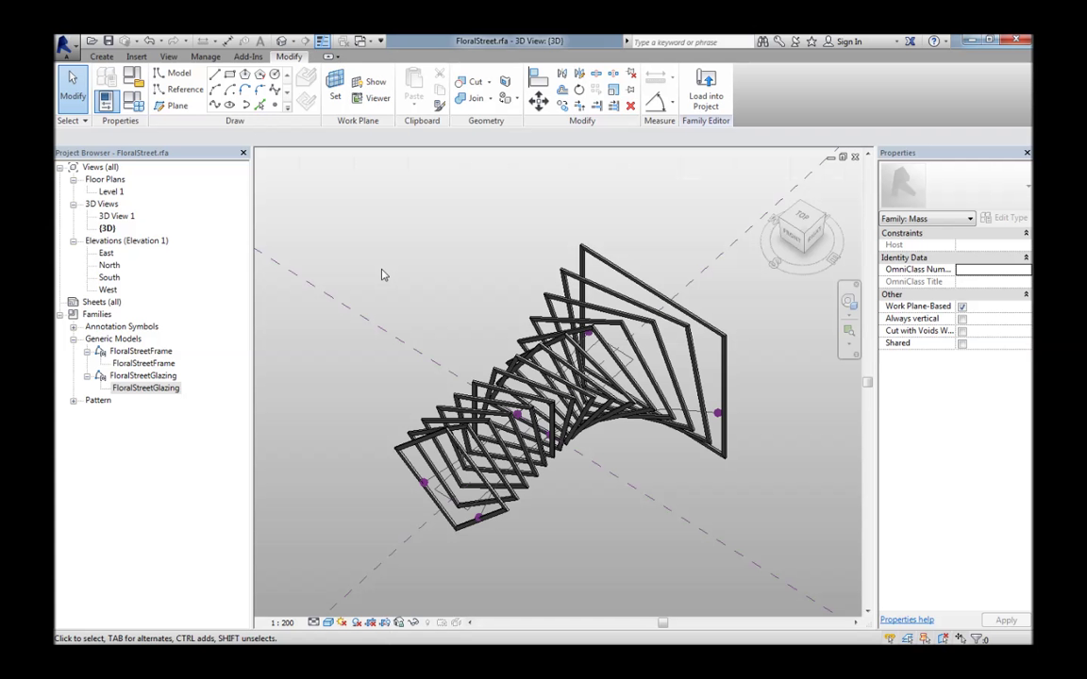
In Revit, place a FloralStreetGlazing component with four points on Level 1 beside the frames and inspect its shape
scroll(369, 247, "down", 5)
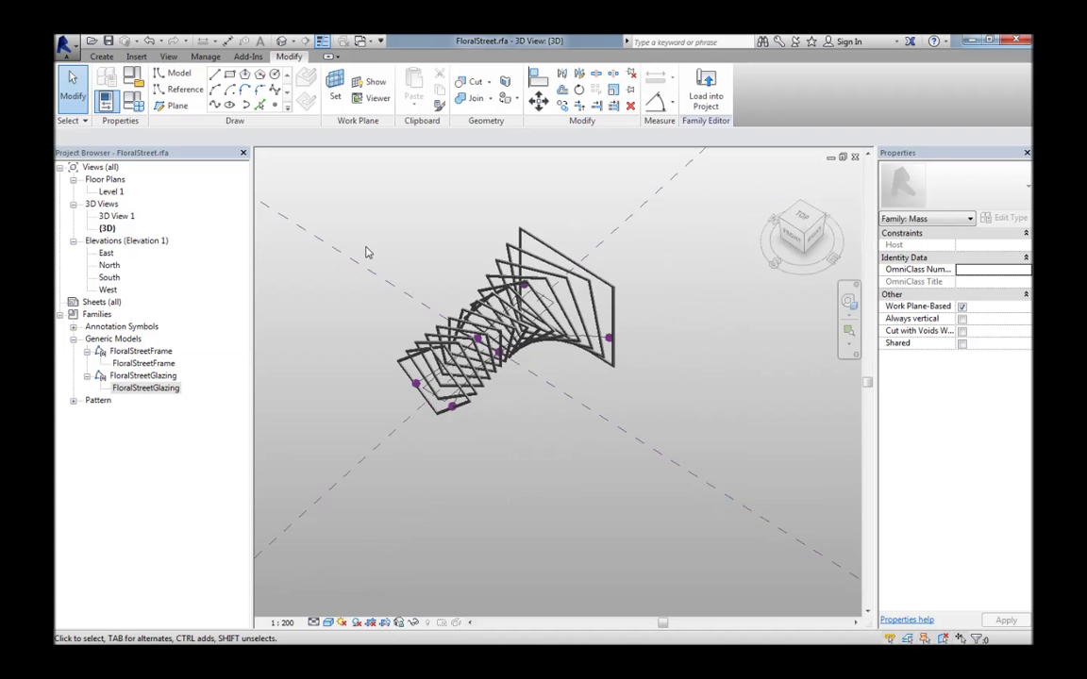
scroll(477, 331, "down", 2)
left_click(369, 165)
left_click(336, 87)
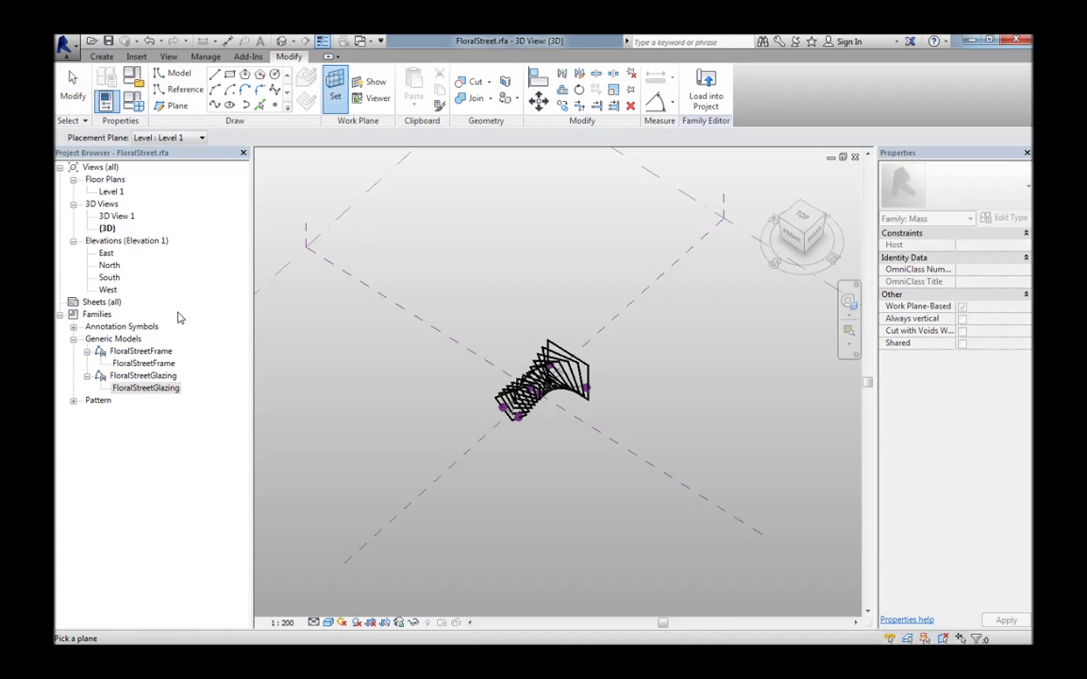
left_click_drag(135, 391, 404, 412)
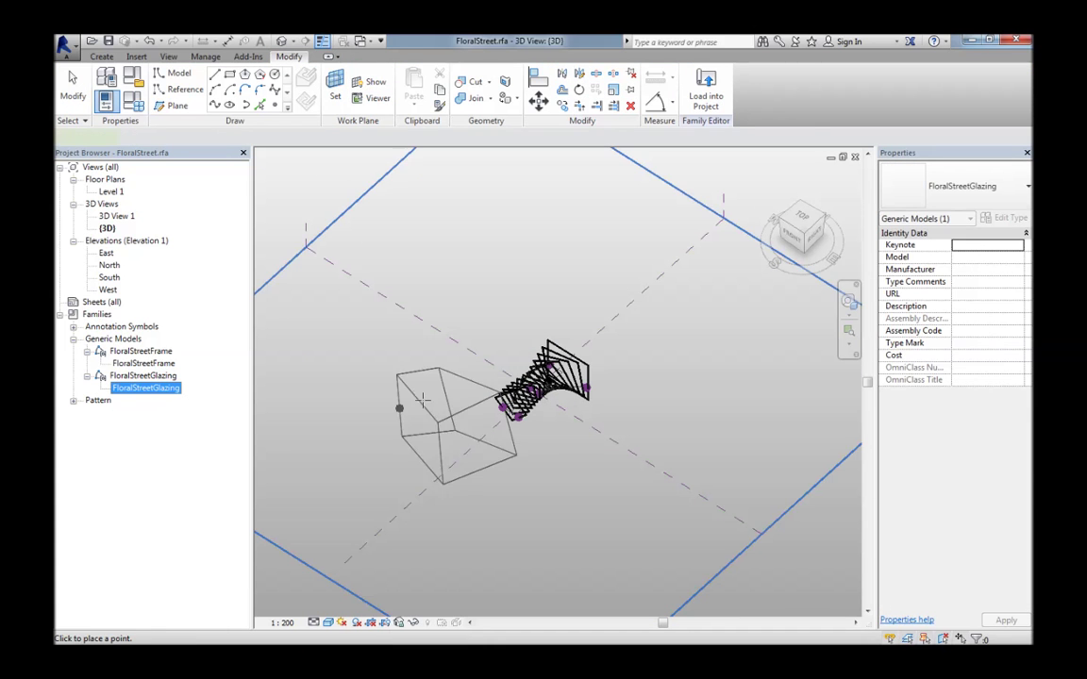
left_click(427, 400)
left_click(470, 420)
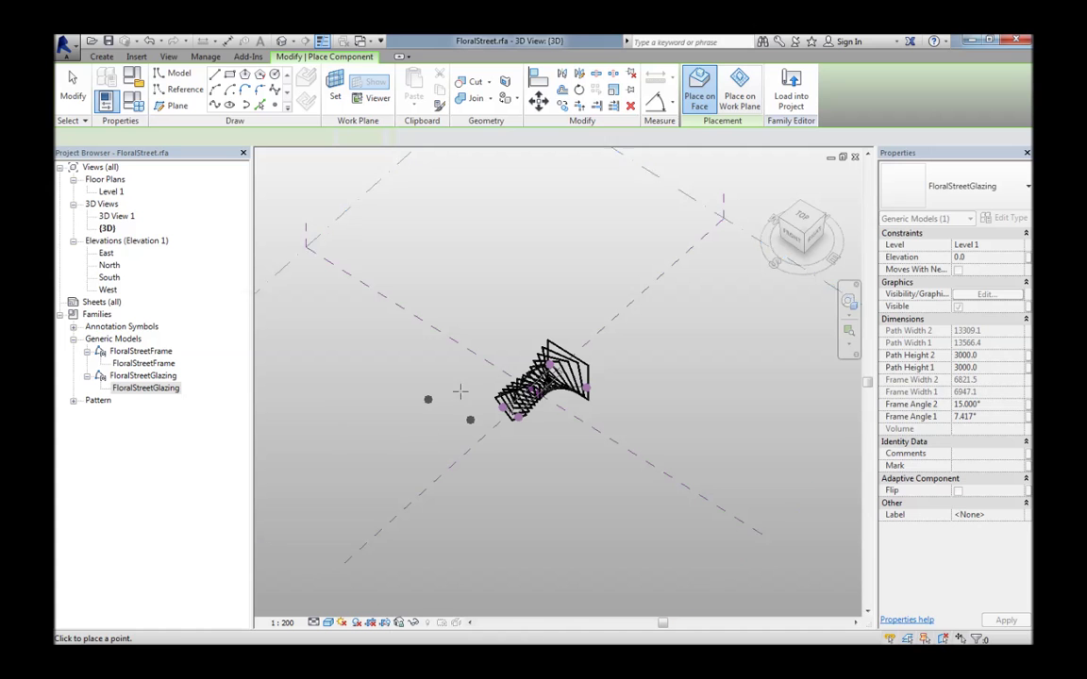
left_click(447, 365)
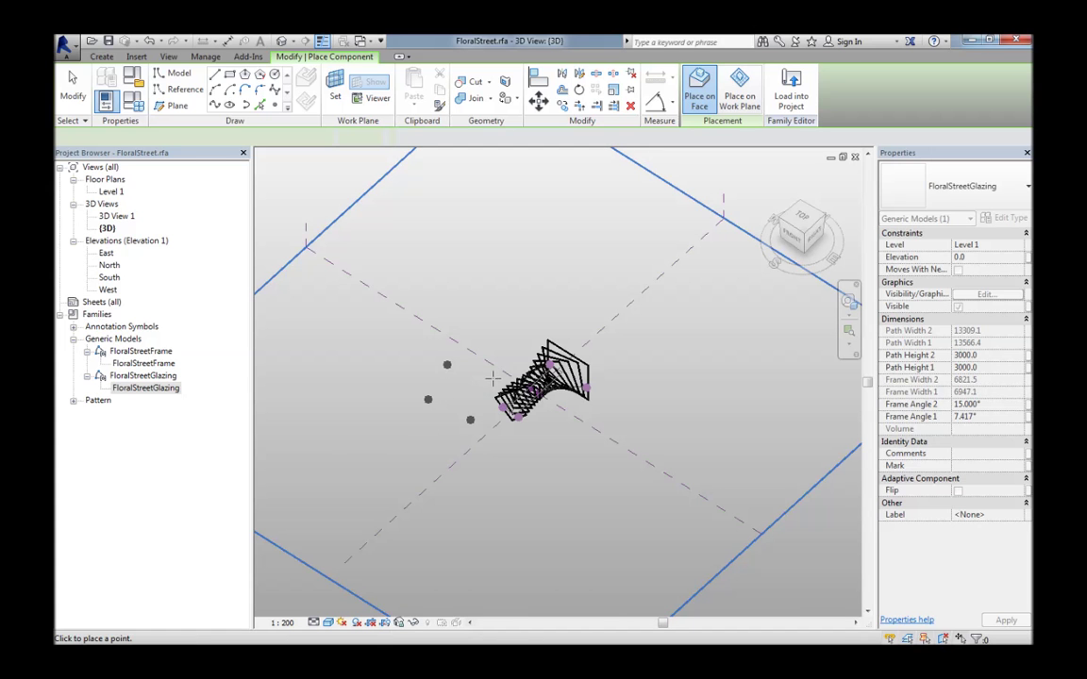
left_click(484, 395)
scroll(476, 401, "up", 5)
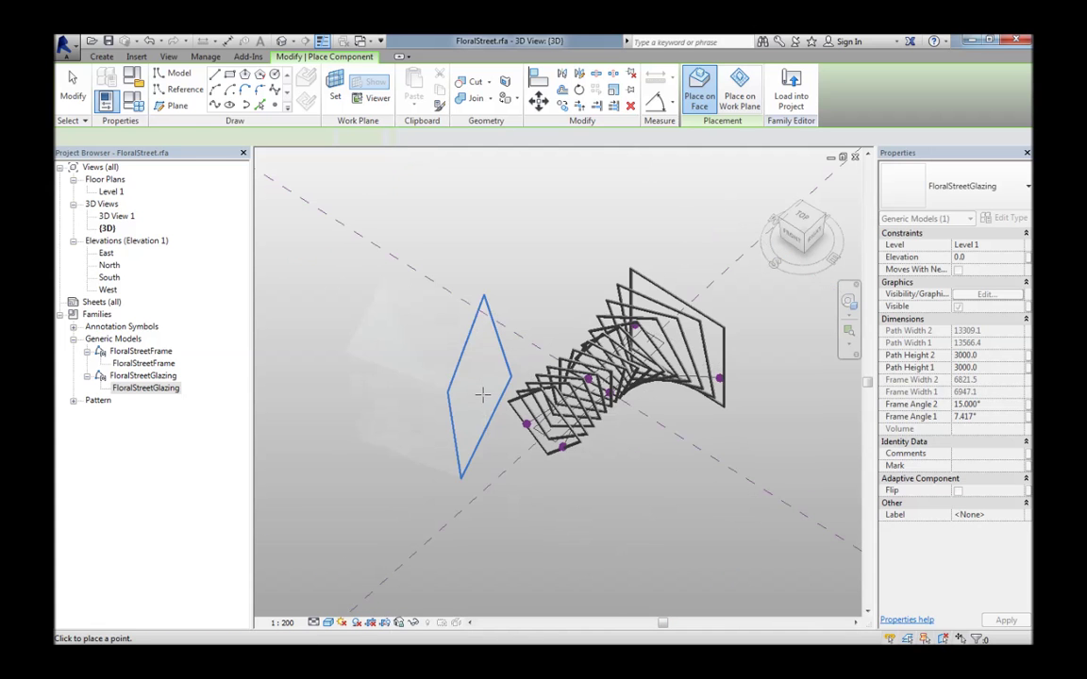
key("Escape")
key("Escape")
scroll(451, 391, "down", 2)
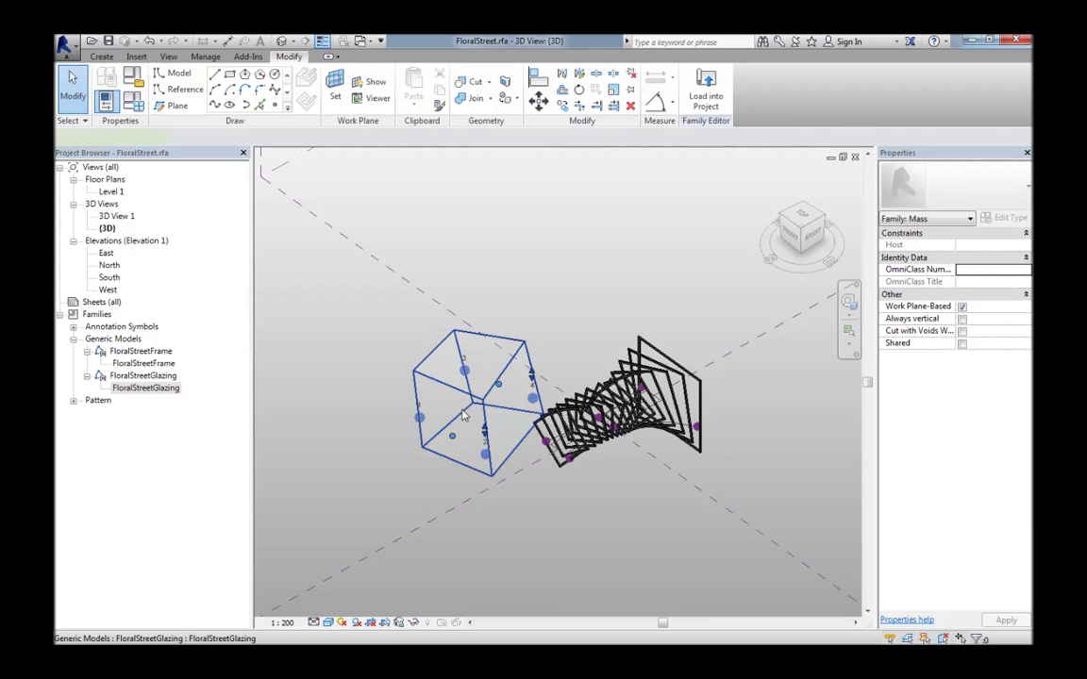
left_click(453, 394)
middle_click_drag(485, 439, 515, 427, "shift")
left_click(569, 442)
left_click(573, 471)
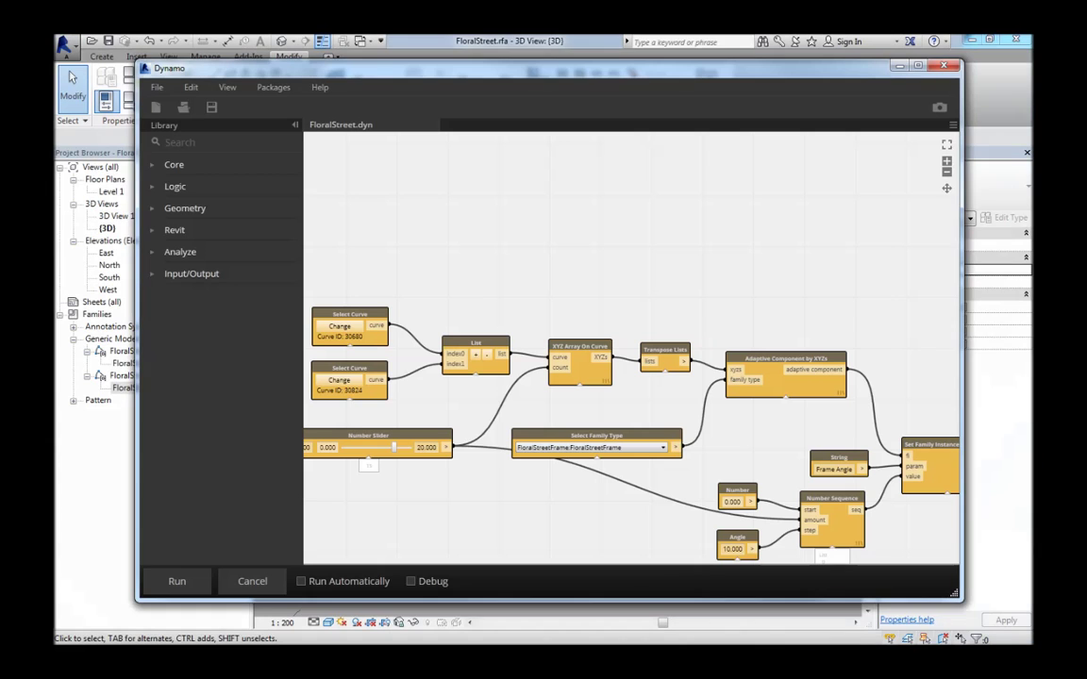
Return to the FloralStreet.dyn graph in Dynamo and add a Flatten node above the Adaptive Component by XYZs node
left_click_drag(453, 68, 443, 63)
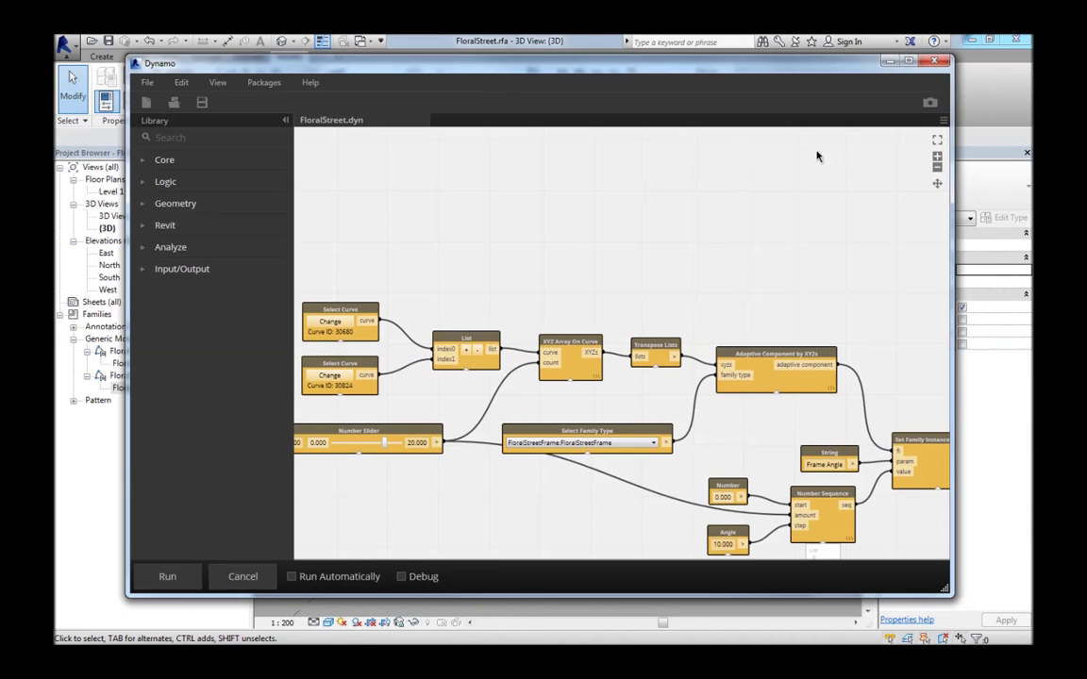
left_click(937, 140)
middle_click_drag(570, 193, 579, 222)
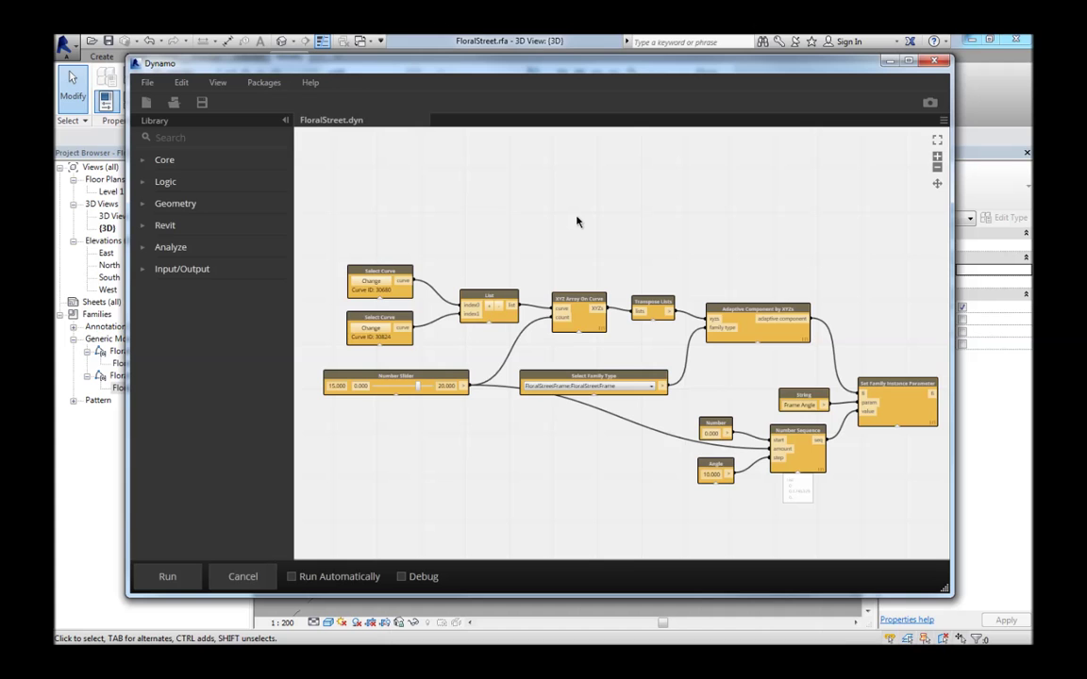
left_click(256, 138)
type("flatten")
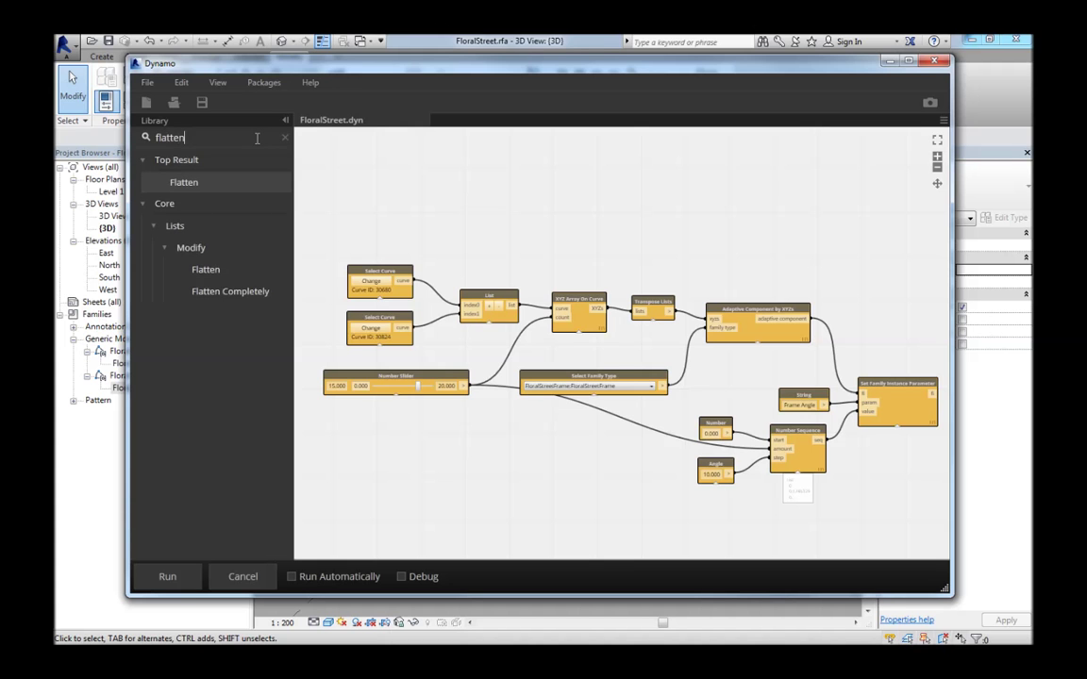
key("Return")
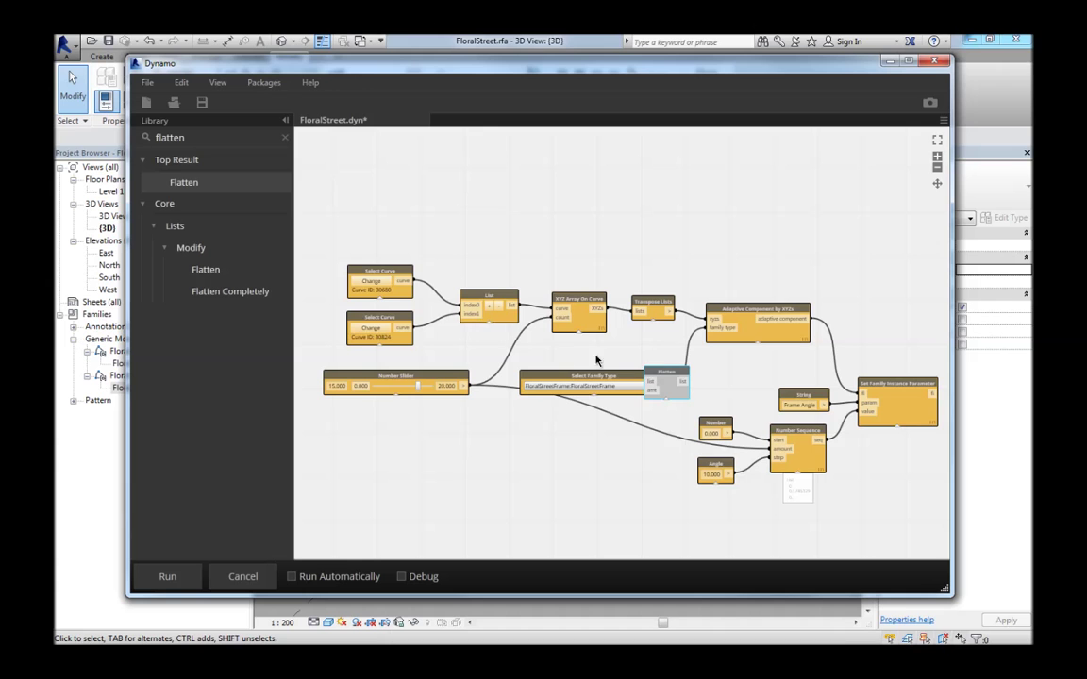
left_click_drag(668, 375, 686, 201)
left_click_drag(716, 197, 733, 188)
Connect the Transpose Lists output to the Flatten node's list input
middle_click_drag(819, 247, 611, 343)
scroll(611, 342, "up", 2)
left_click(554, 387)
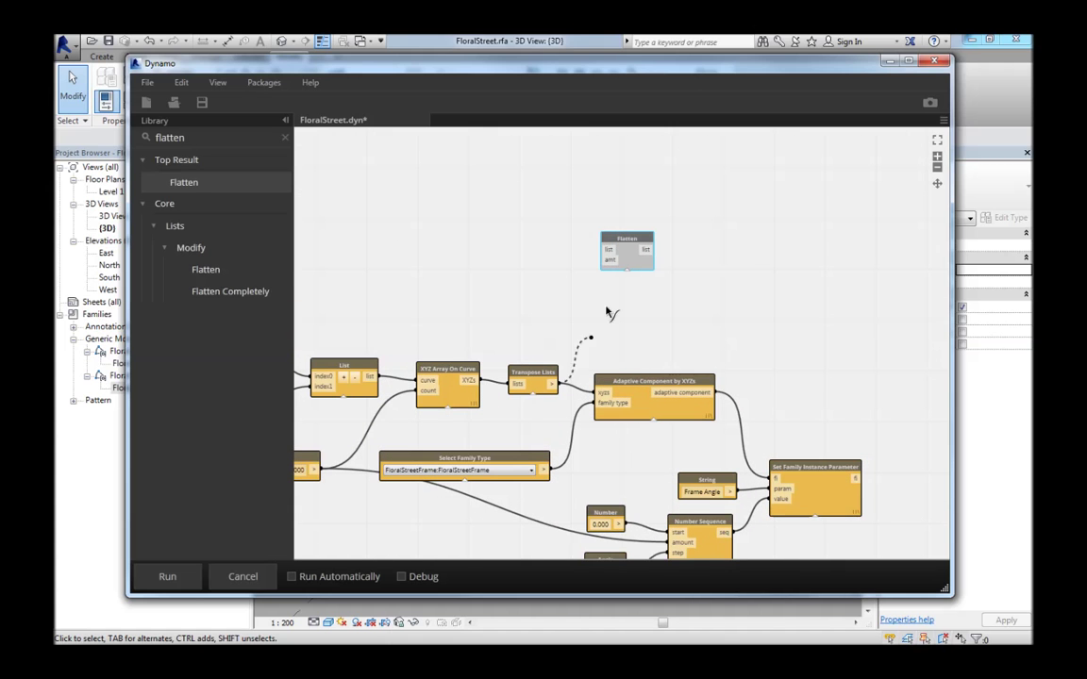
left_click(606, 251)
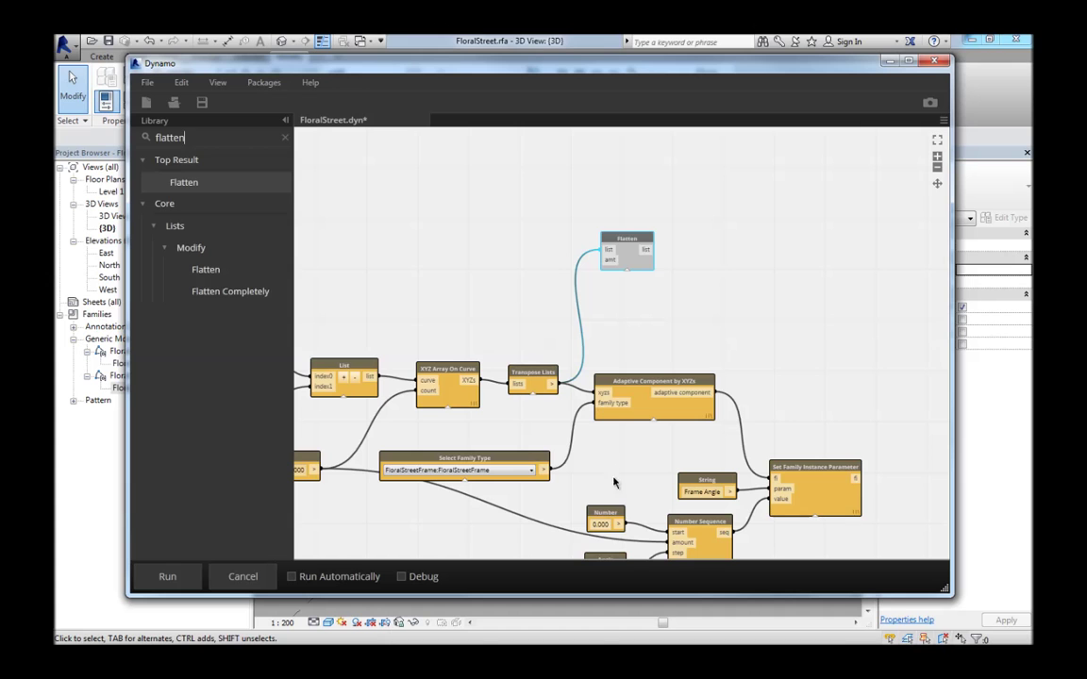
Duplicate the Number node beside Flatten, set the copy to 1 and connect it to Flatten's amt input
left_click(605, 514)
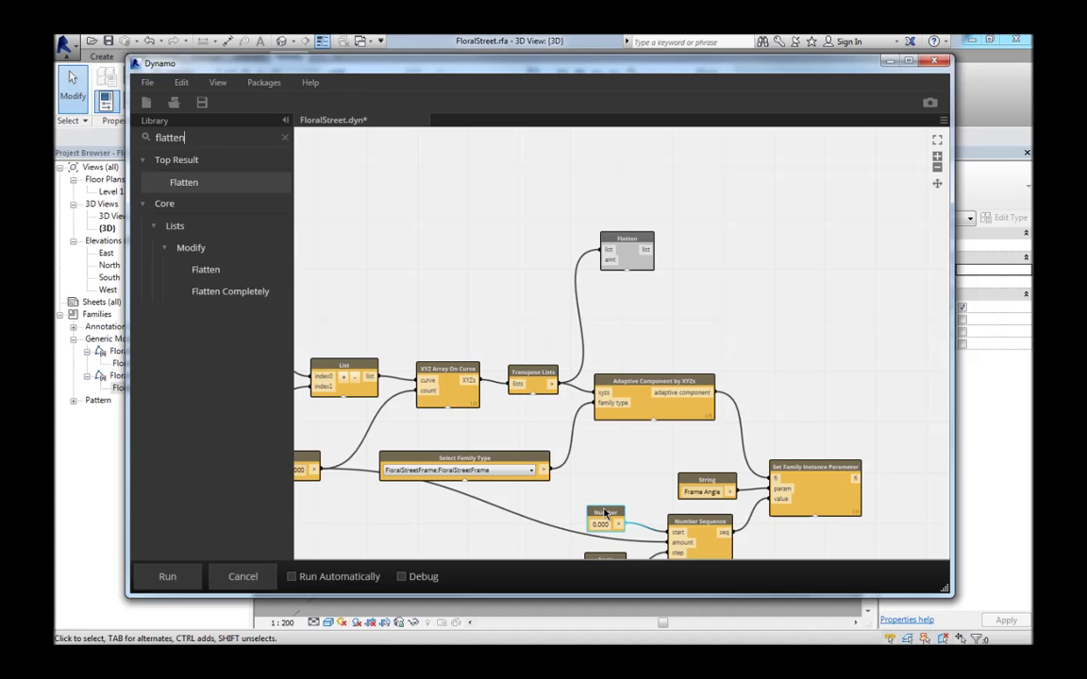
key("ctrl+c")
key("ctrl+v")
left_click_drag(562, 486, 561, 225)
double_click(555, 237)
type("1")
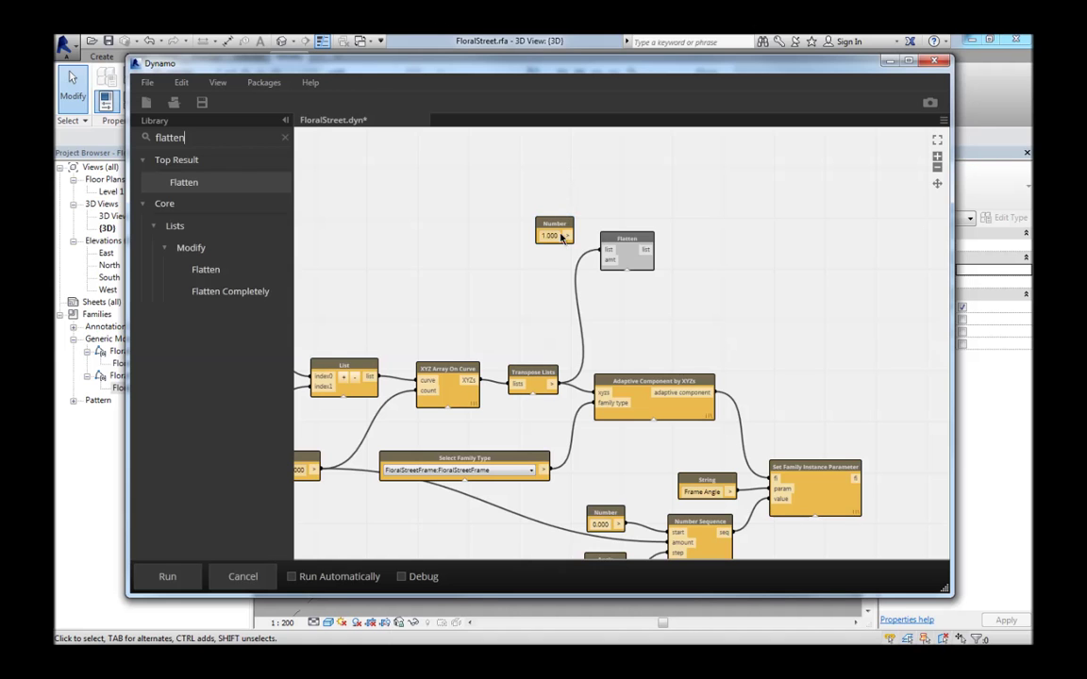
left_click_drag(561, 235, 606, 268)
left_click(606, 261)
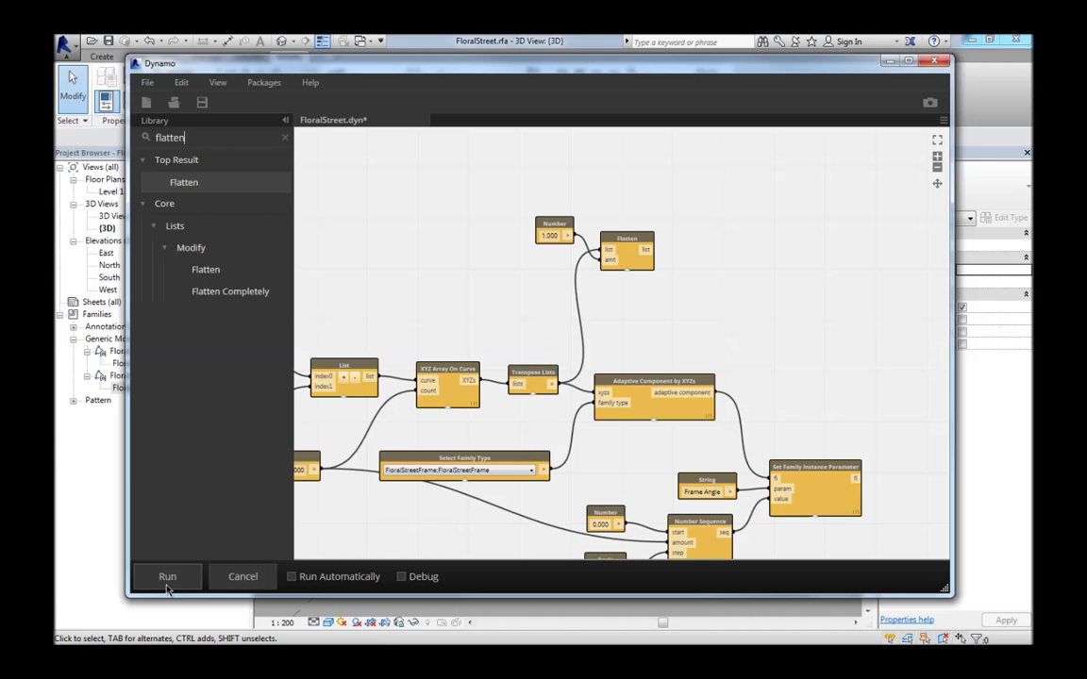
Run the graph and preview the Flatten node's output list
scroll(658, 297, "up", 3)
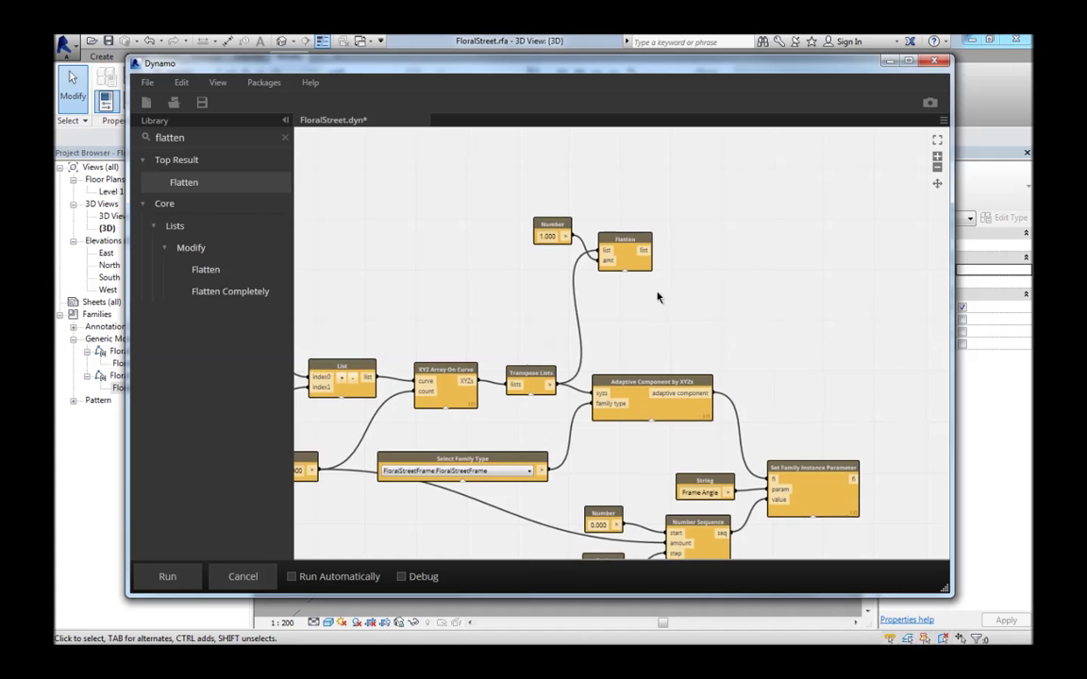
middle_click_drag(590, 297, 585, 242)
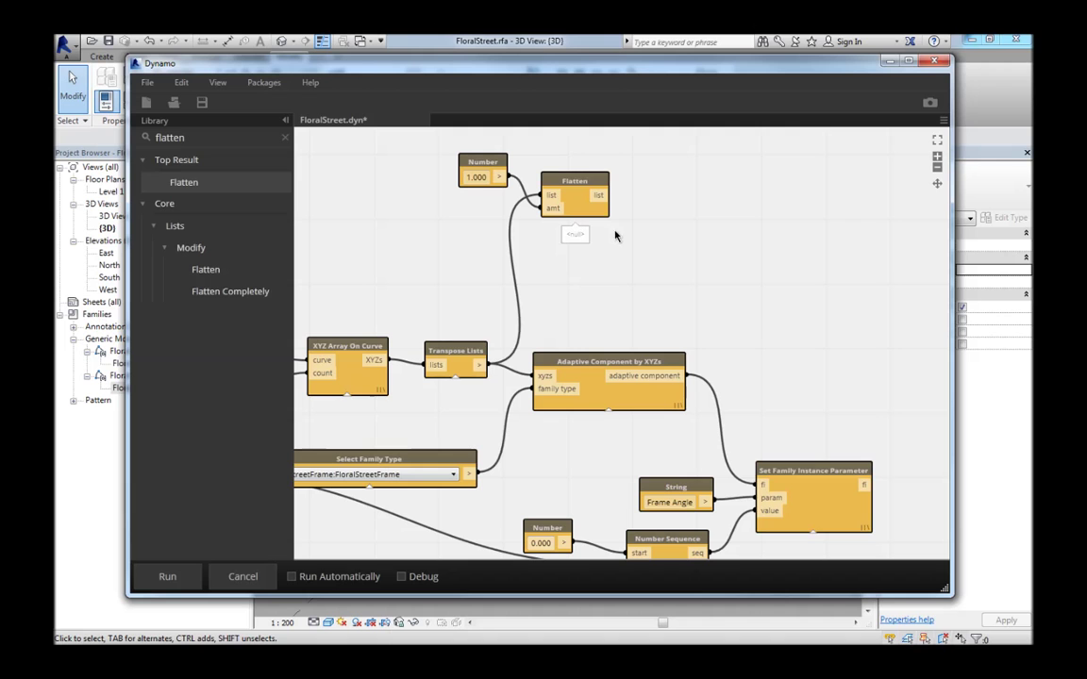
left_click(168, 576)
mouse_move(571, 273)
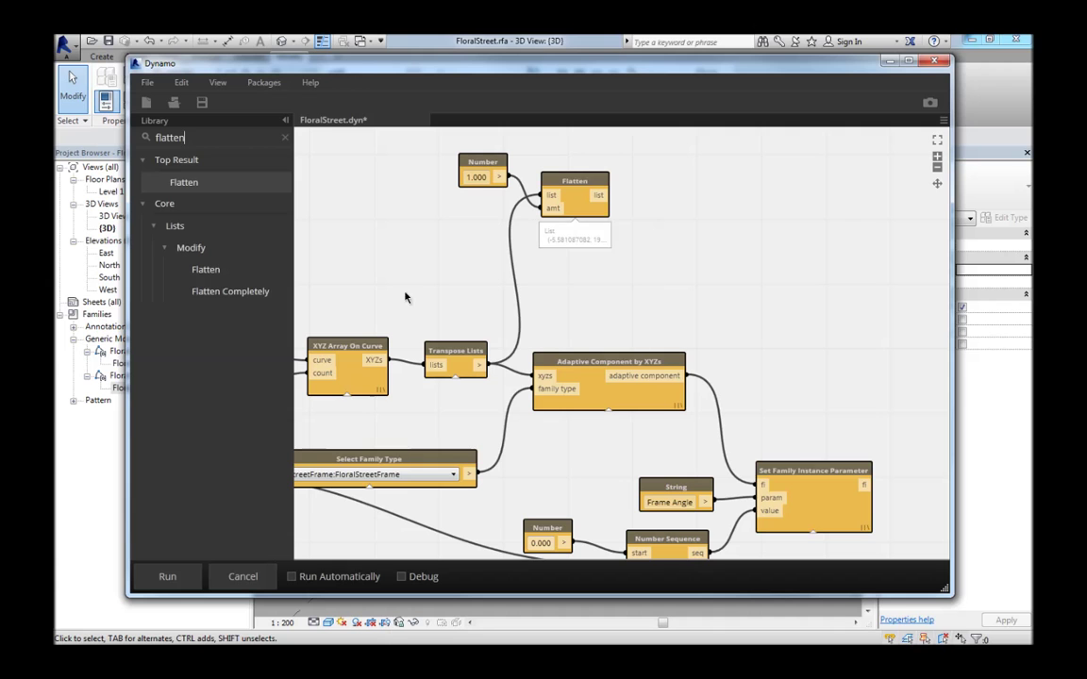
Add a Build Sublists node beside the Flatten node and connect Flatten's list output to its list input
mouse_move(454, 378)
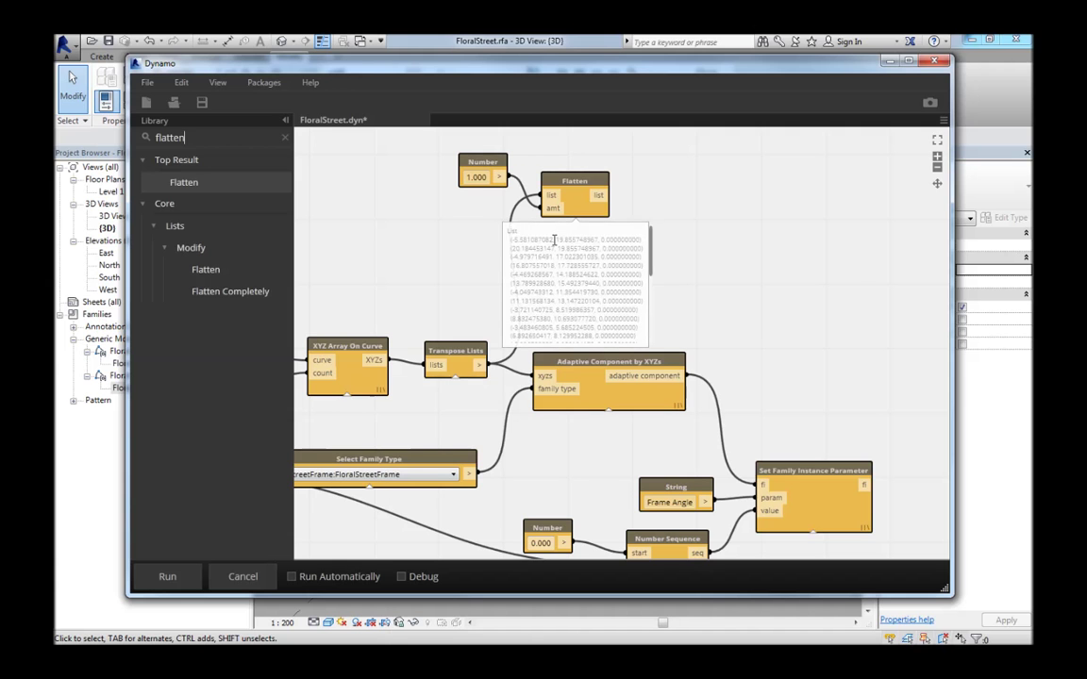
scroll(672, 212, "down", 3)
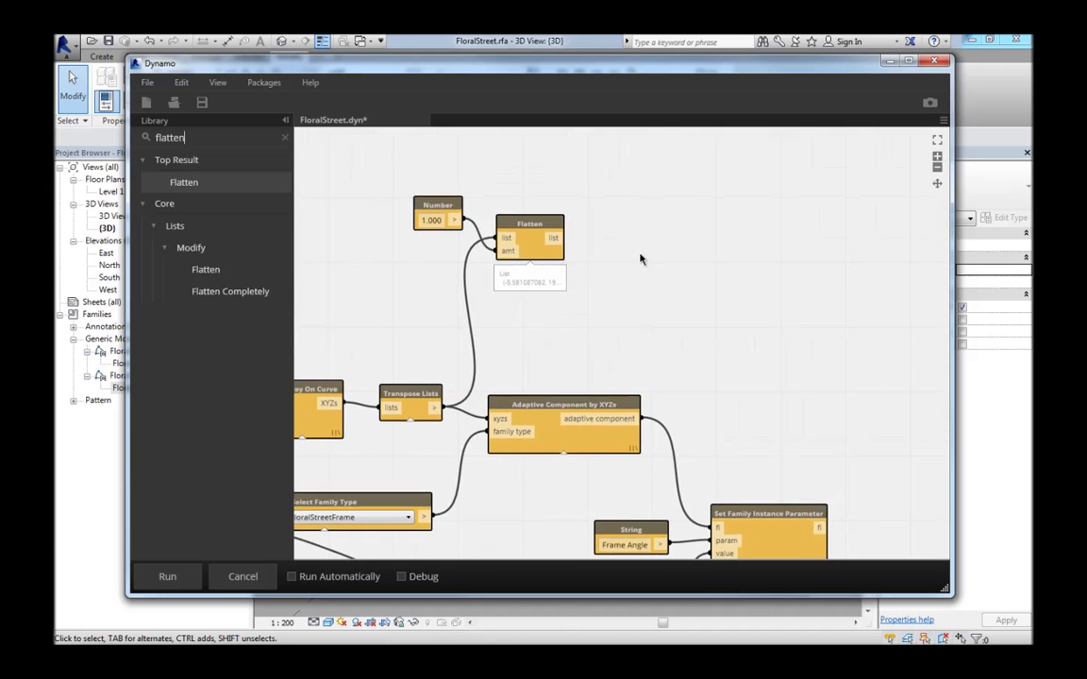
middle_click_drag(631, 241, 625, 249)
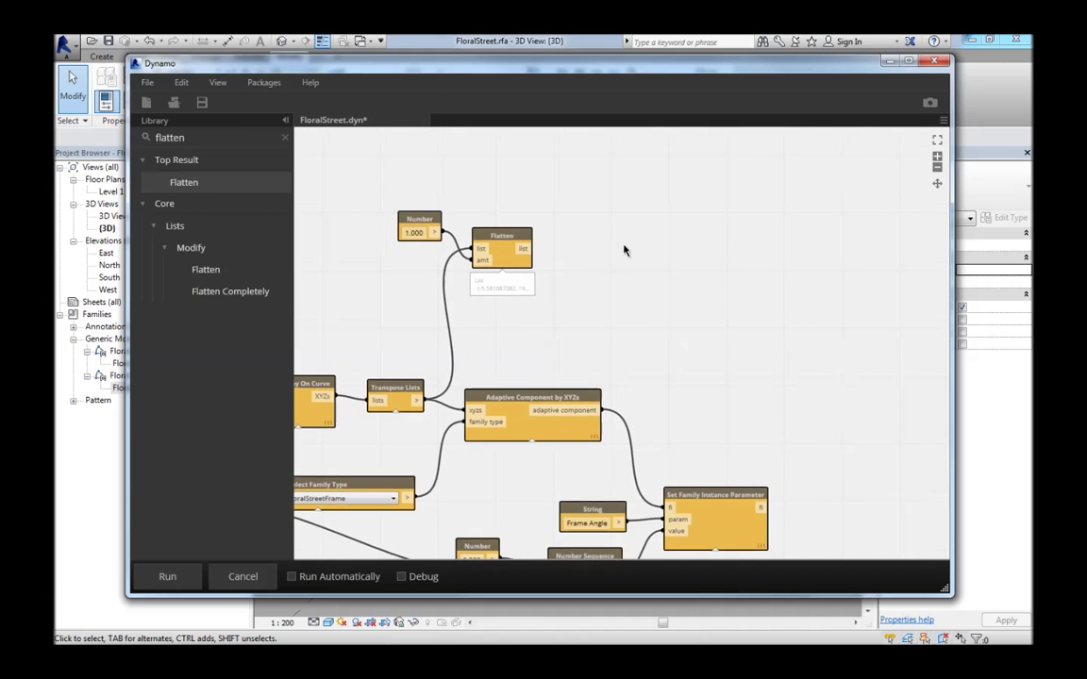
left_click(285, 139)
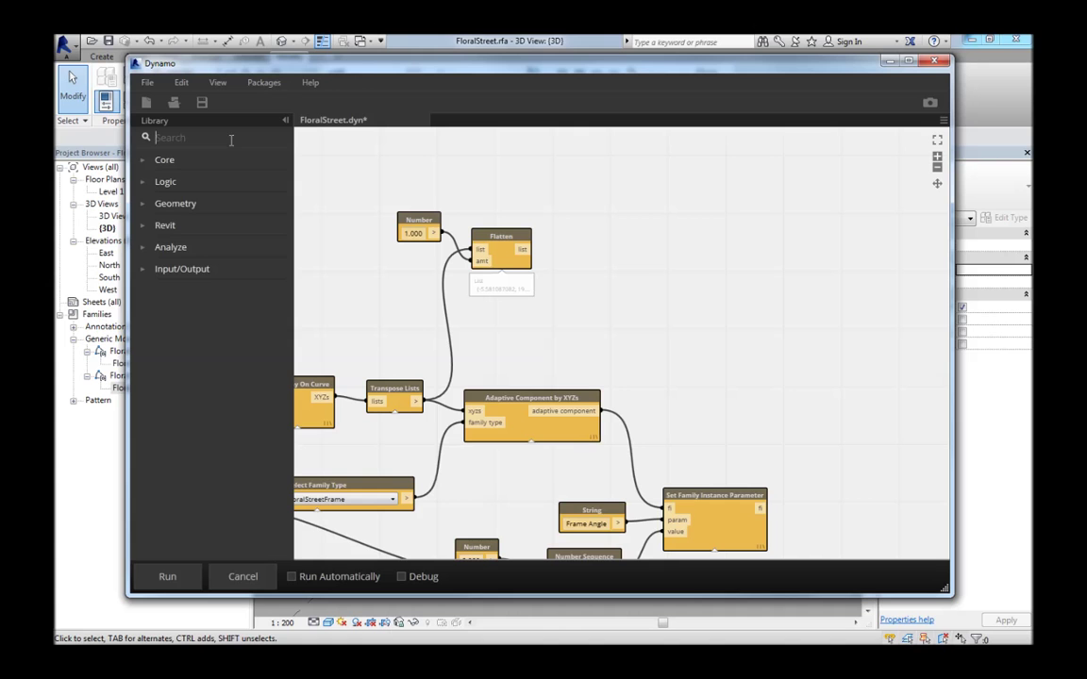
type("build")
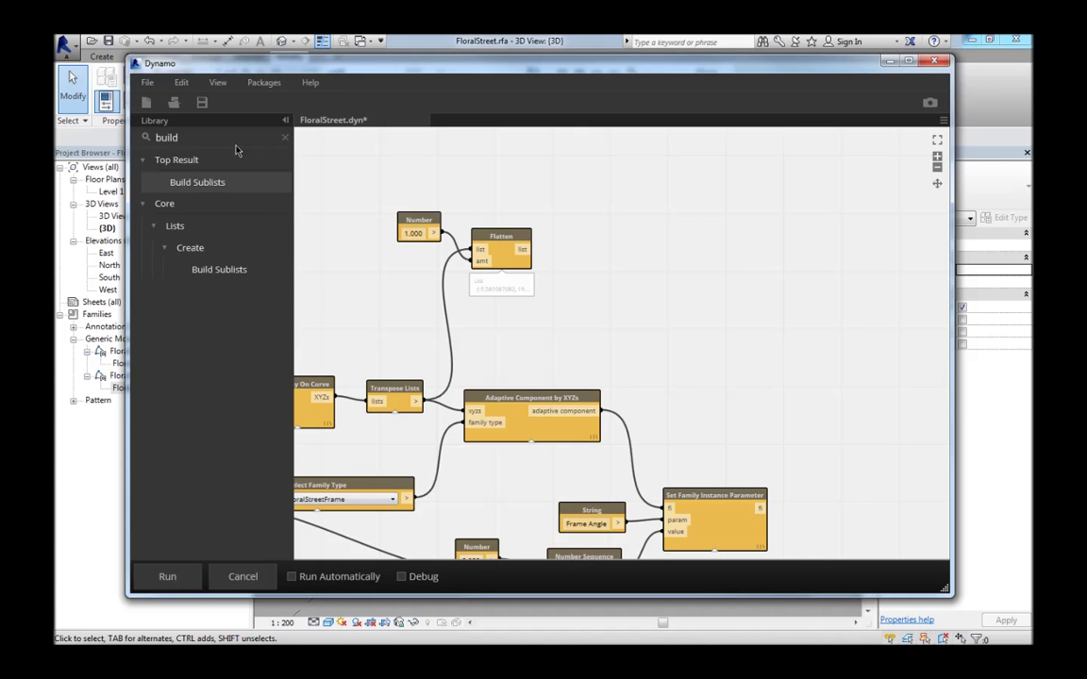
key("Return")
left_click_drag(621, 316, 629, 255)
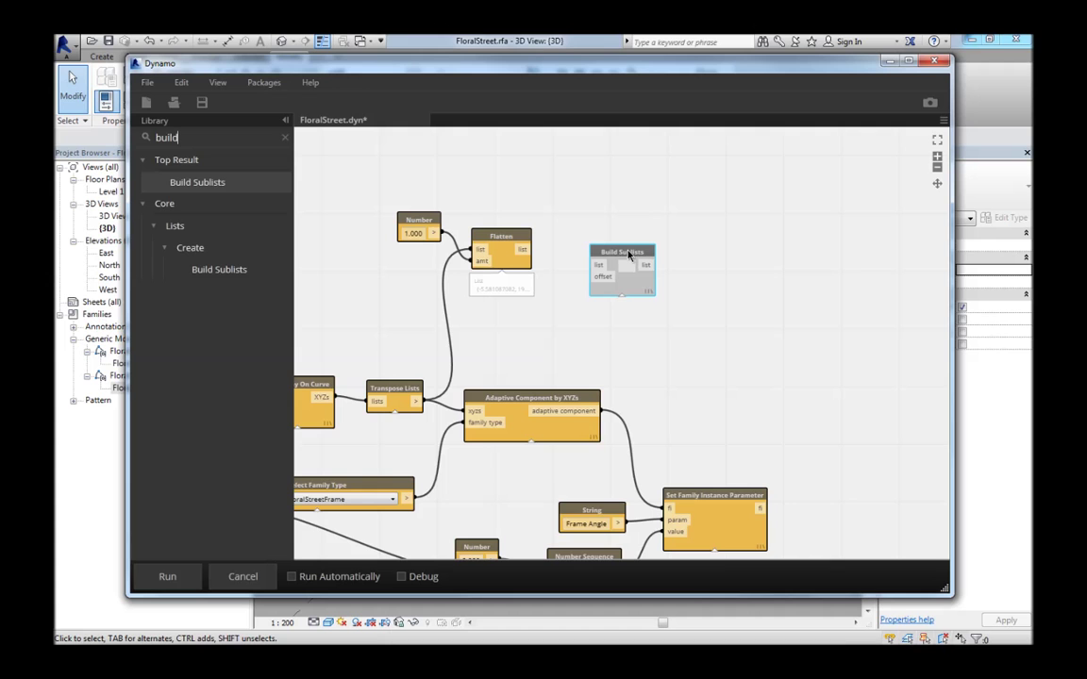
left_click(526, 249)
left_click(594, 265)
Duplicate the Number node below Flatten, set the copy to 2 and connect it to the Build Sublists offset input
left_click(418, 220)
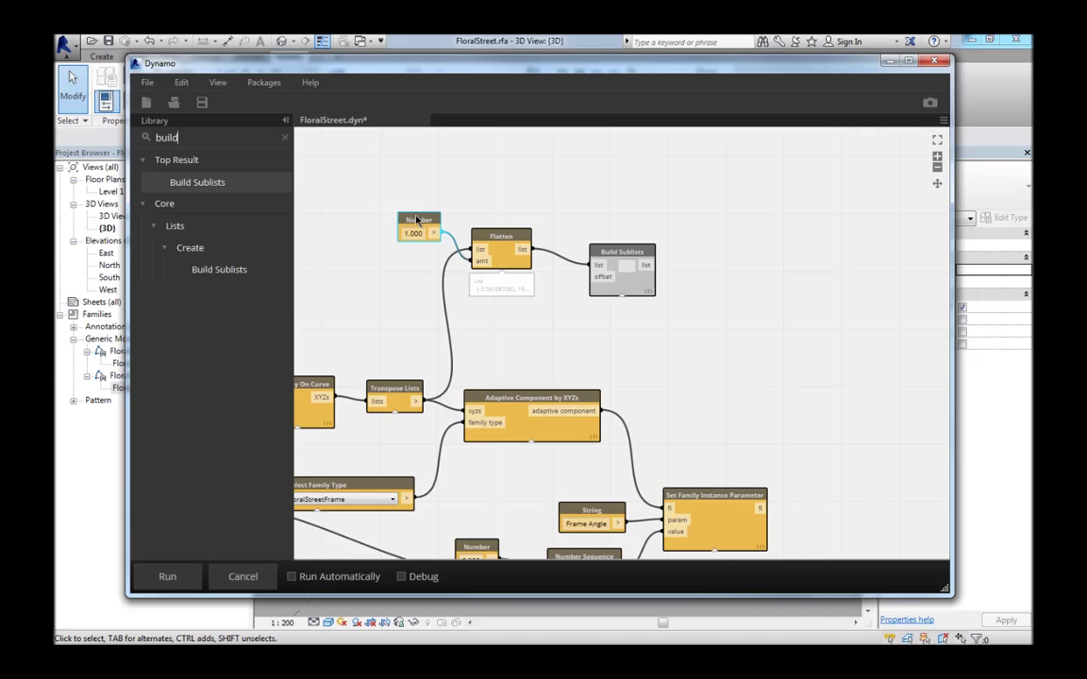
key("ctrl+c")
key("ctrl+v")
left_click_drag(547, 283, 536, 321)
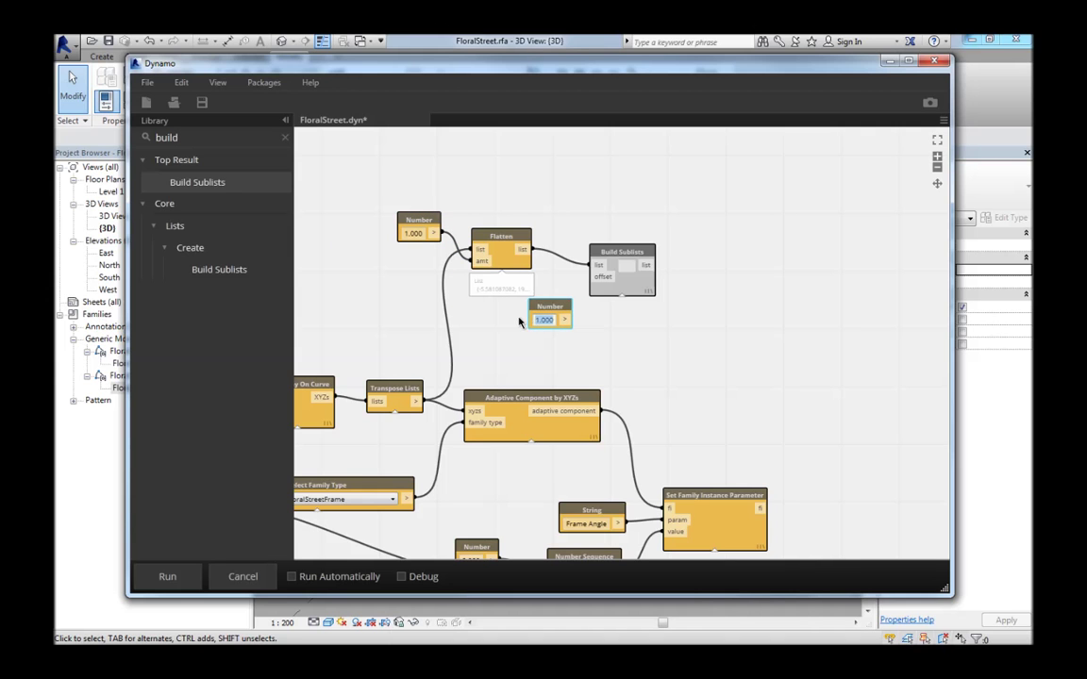
type("2")
left_click(574, 326)
left_click_drag(564, 320, 594, 276)
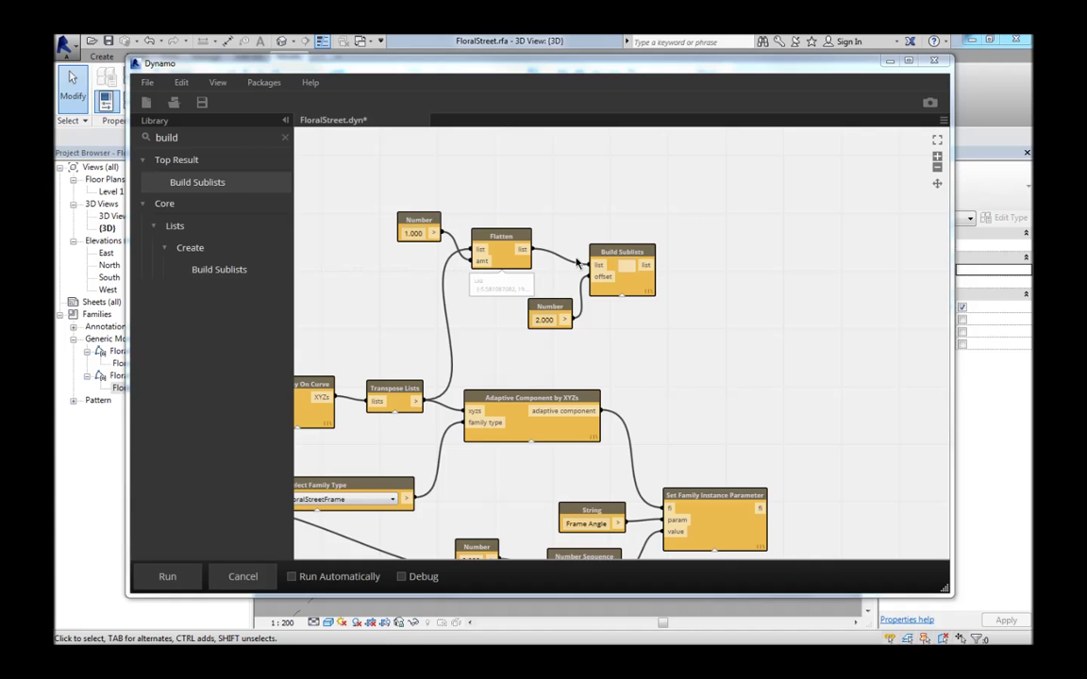
Set the Build Sublists range to 0..3
scroll(618, 273, "up", 3)
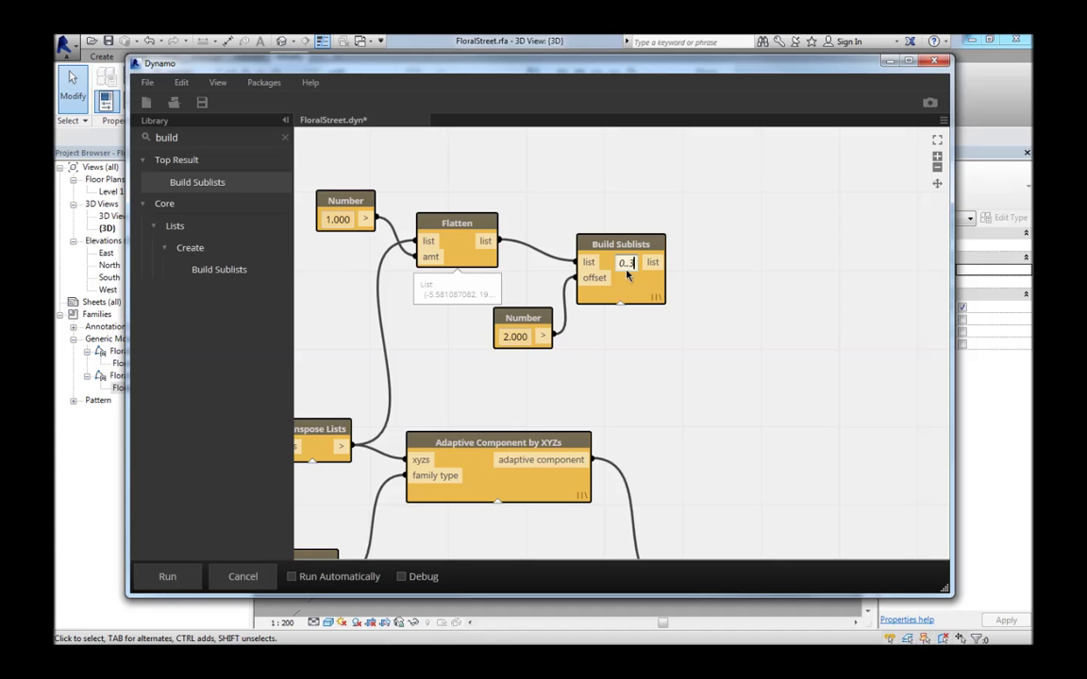
scroll(703, 288, "down", 3)
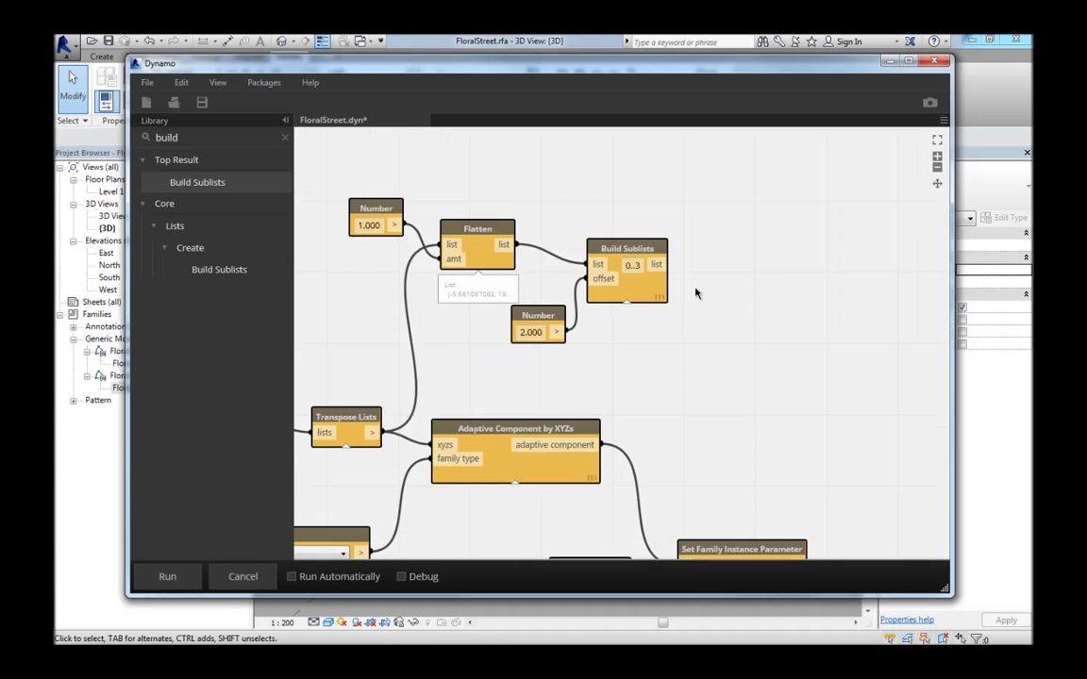
scroll(601, 345, "down", 3)
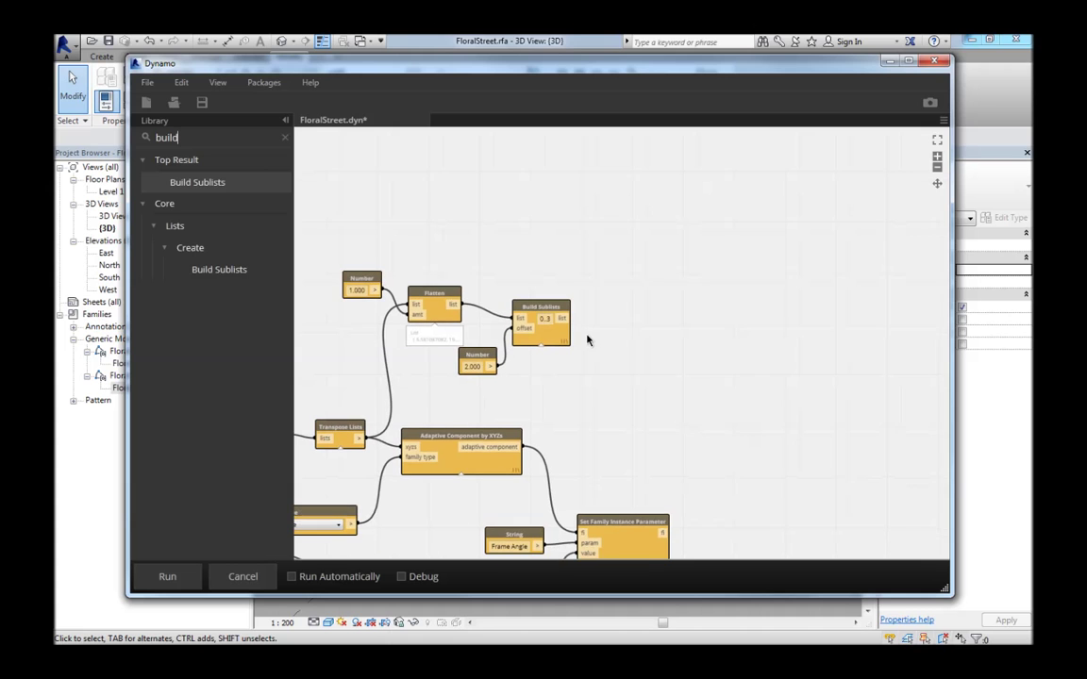
Add a second Adaptive Component by XYZs node beyond Build Sublists and connect the sublists output to its xyzs input
left_click(284, 138)
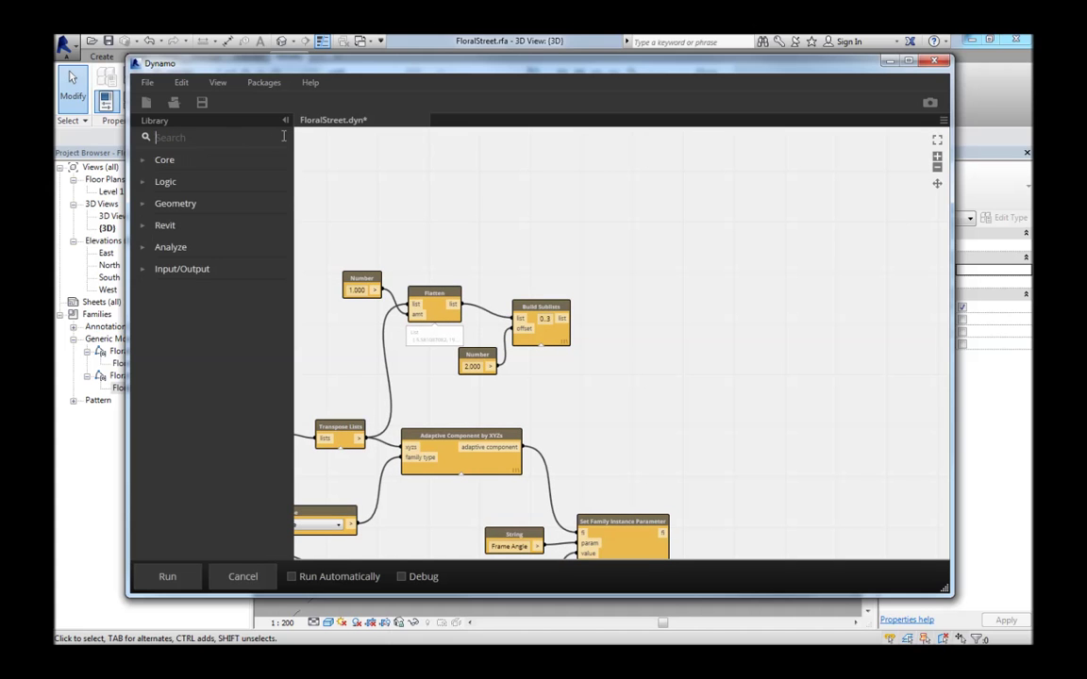
type("ada")
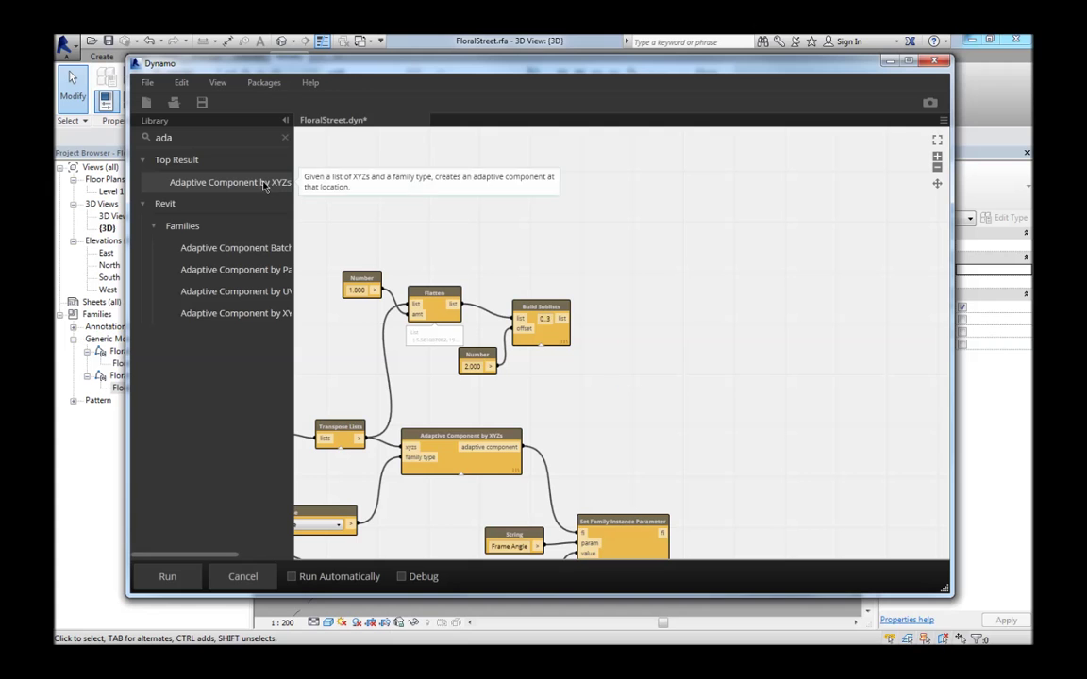
left_click(229, 182)
left_click_drag(678, 353, 679, 323)
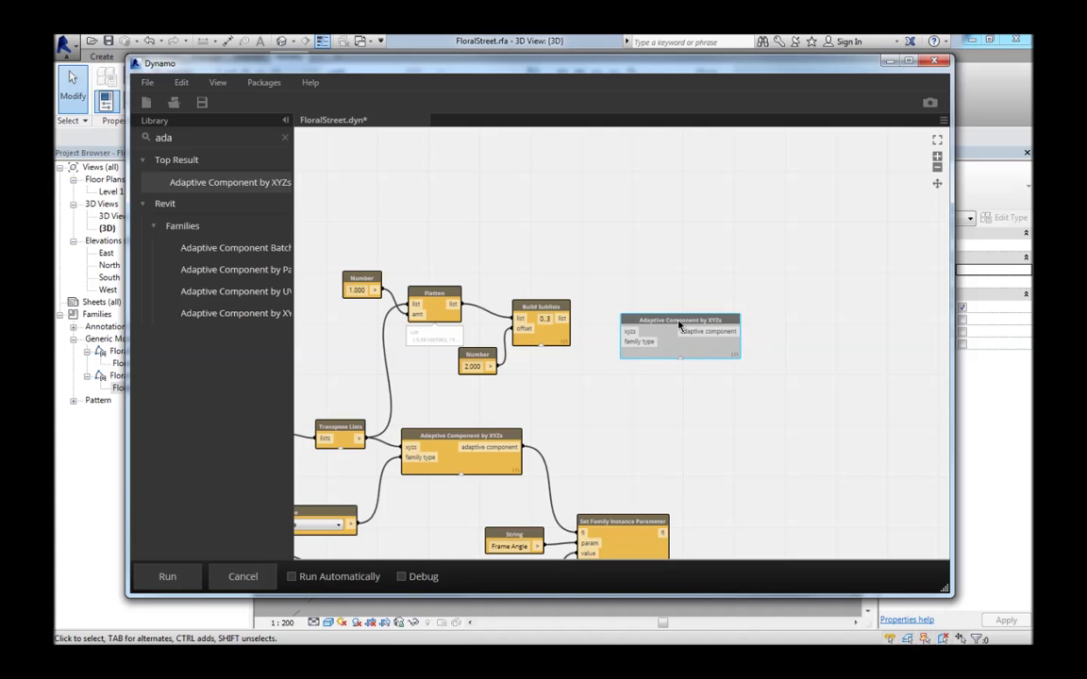
left_click(563, 319)
left_click(627, 332)
left_click_drag(651, 321, 712, 321)
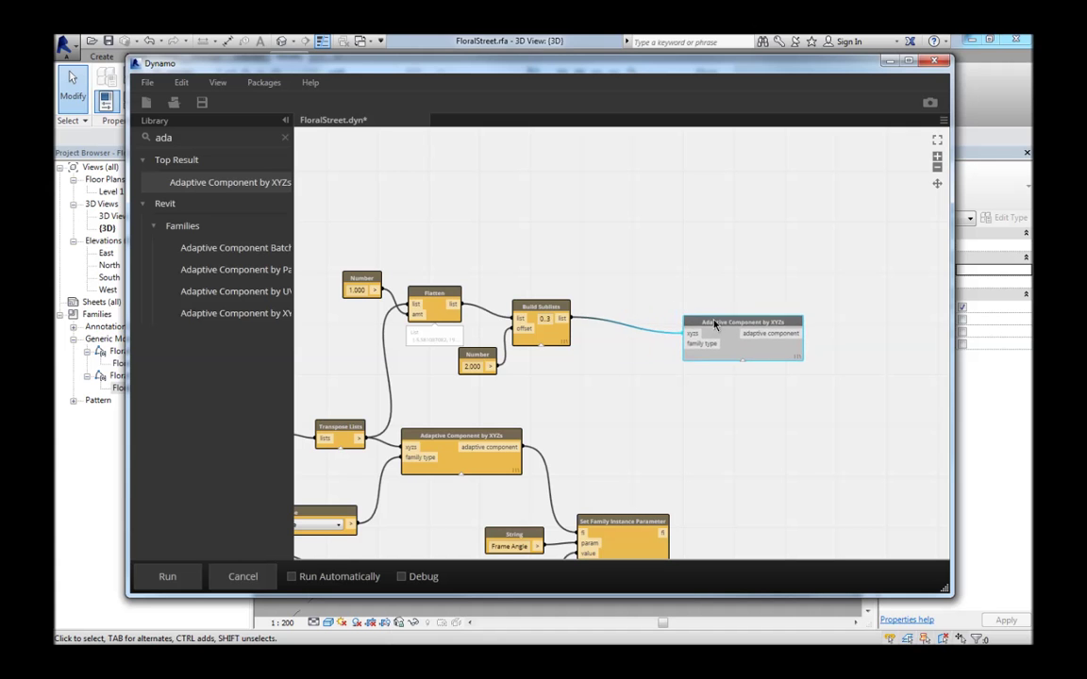
Duplicate the Select Family Type node and place the copy near the new Adaptive Component by XYZs node
scroll(602, 398, "down", 2)
middle_click_drag(602, 398, 624, 310)
left_click(404, 400)
scroll(404, 400, "up", 1)
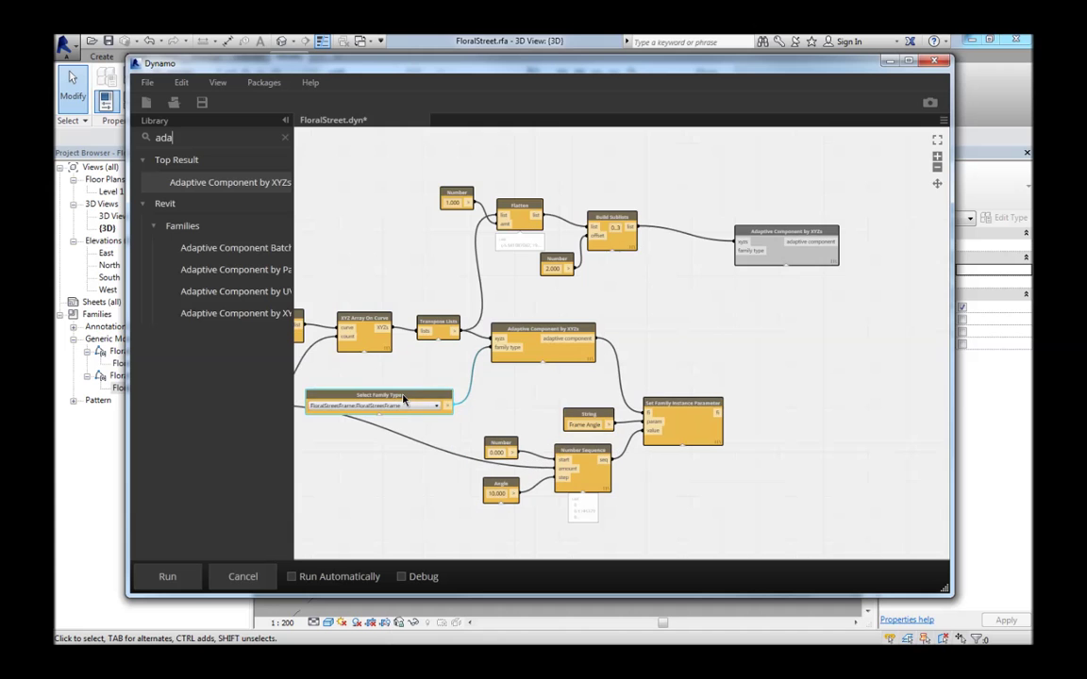
key("ctrl+c")
key("ctrl+v")
left_click_drag(602, 328, 699, 286)
Move the Flatten and Build Sublists group, the new Adaptive Component node and the copied Select Family Type node upwards
middle_click_drag(679, 267, 633, 294)
left_click_drag(314, 166, 614, 315)
left_click_drag(565, 238, 566, 208)
left_click_drag(706, 259, 697, 221)
left_click_drag(638, 317, 638, 290)
Set the copied Select Family Type node to FloralStreetGlazing:FloralStreetGlazing and connect it to the new Adaptive Component node's family type input
scroll(635, 315, "up", 2)
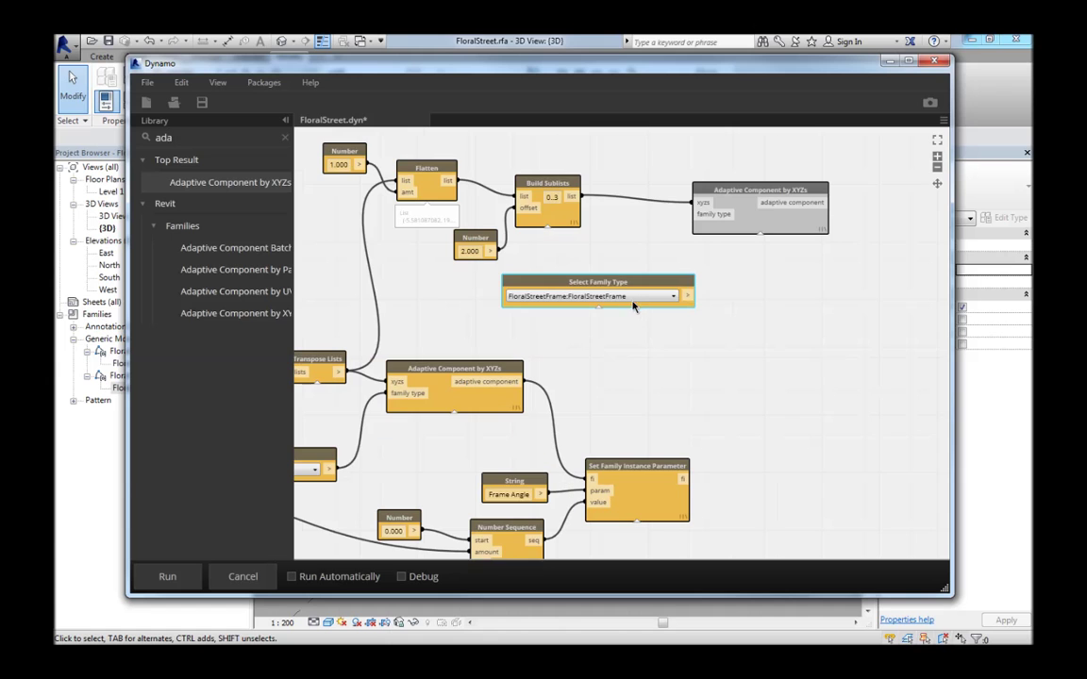
left_click(632, 299)
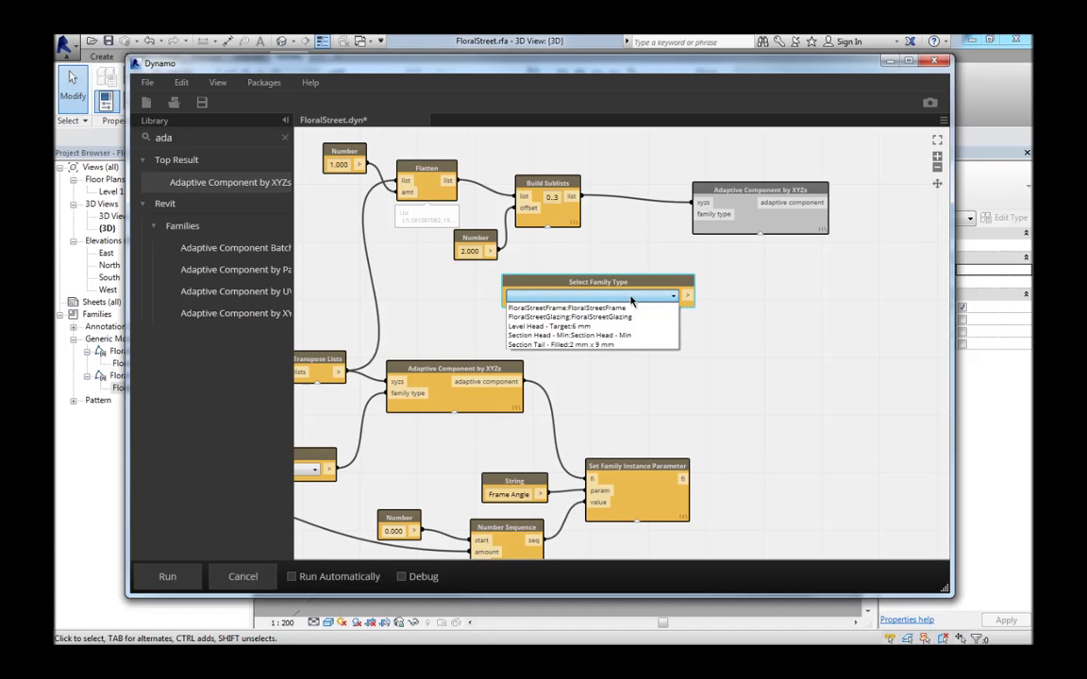
left_click(613, 313)
left_click(688, 295)
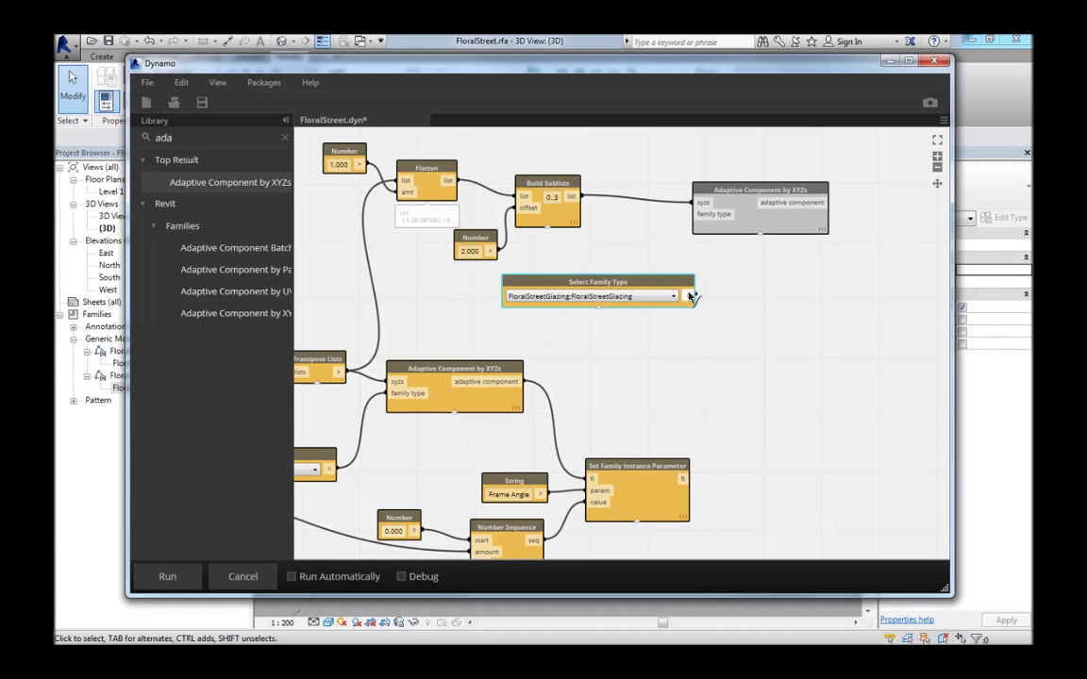
left_click(703, 216)
Add a Set Family Instance Parameter node beyond the glazing's Adaptive Component by XYZs node
middle_click_drag(800, 303, 628, 321)
scroll(627, 319, "down", 3)
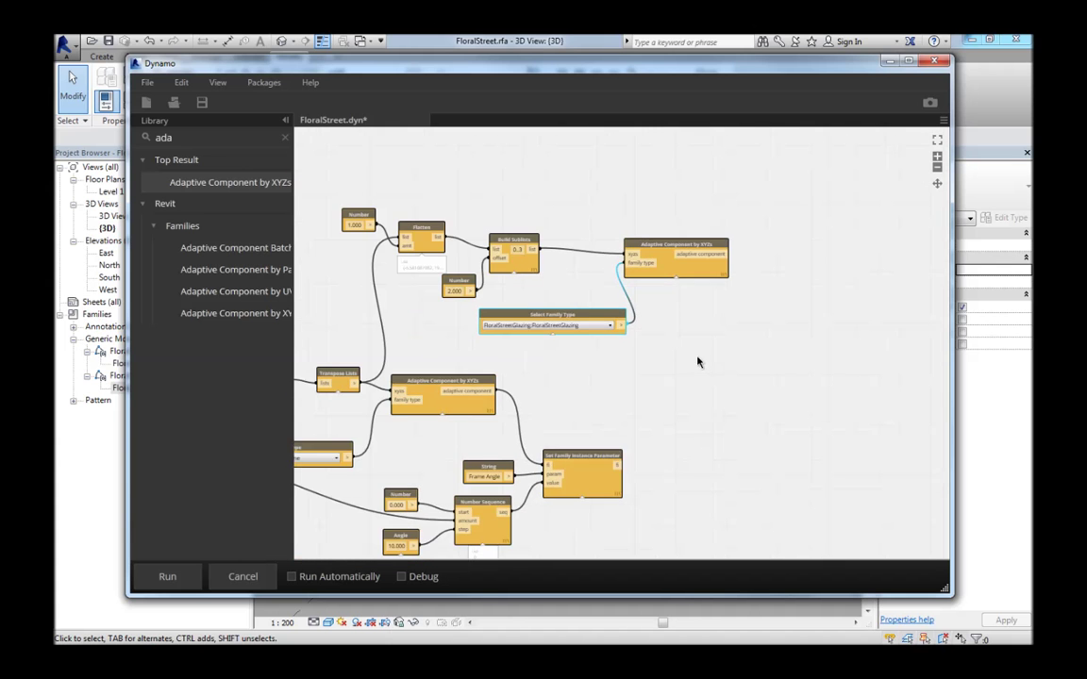
scroll(545, 309, "down", 3)
scroll(647, 314, "up", 4)
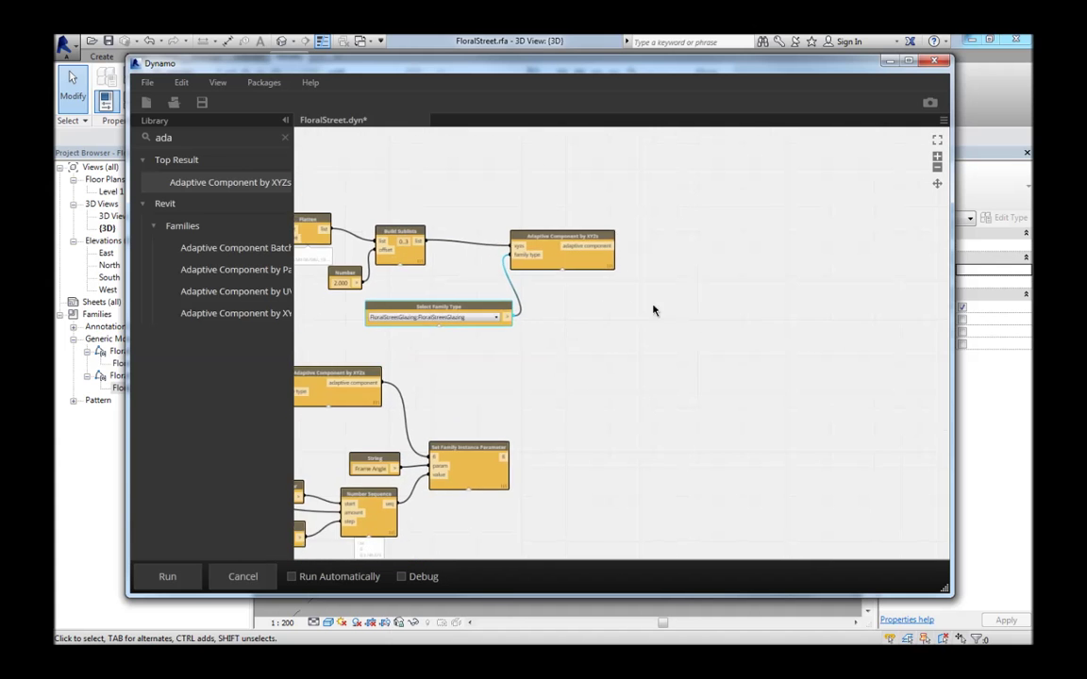
middle_click_drag(653, 309, 632, 284)
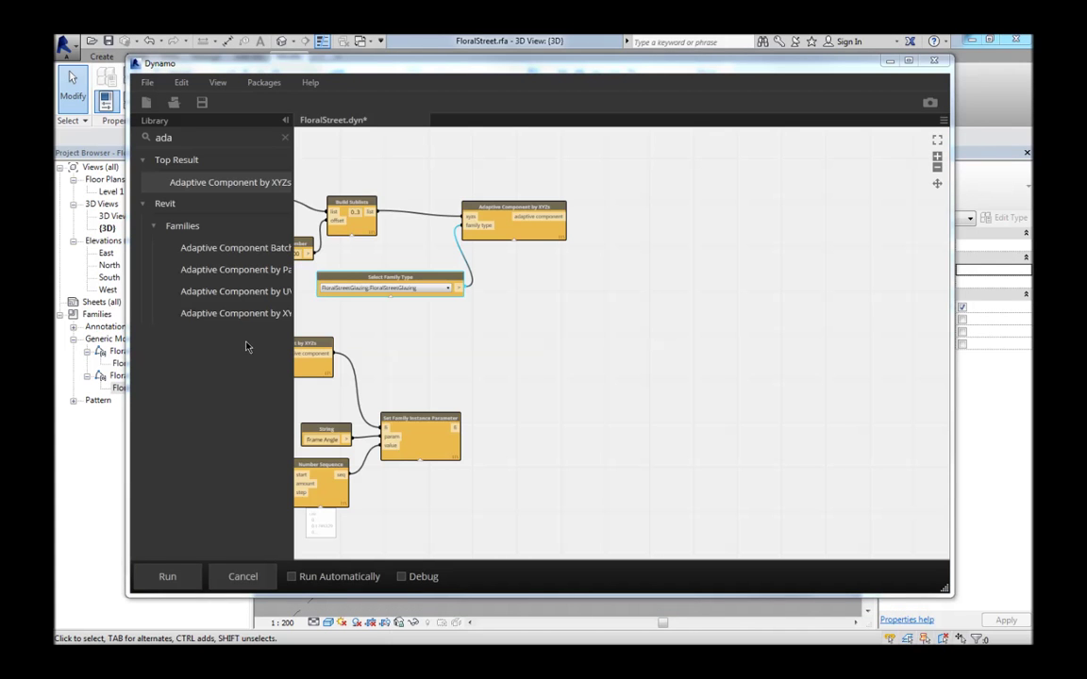
left_click(651, 263)
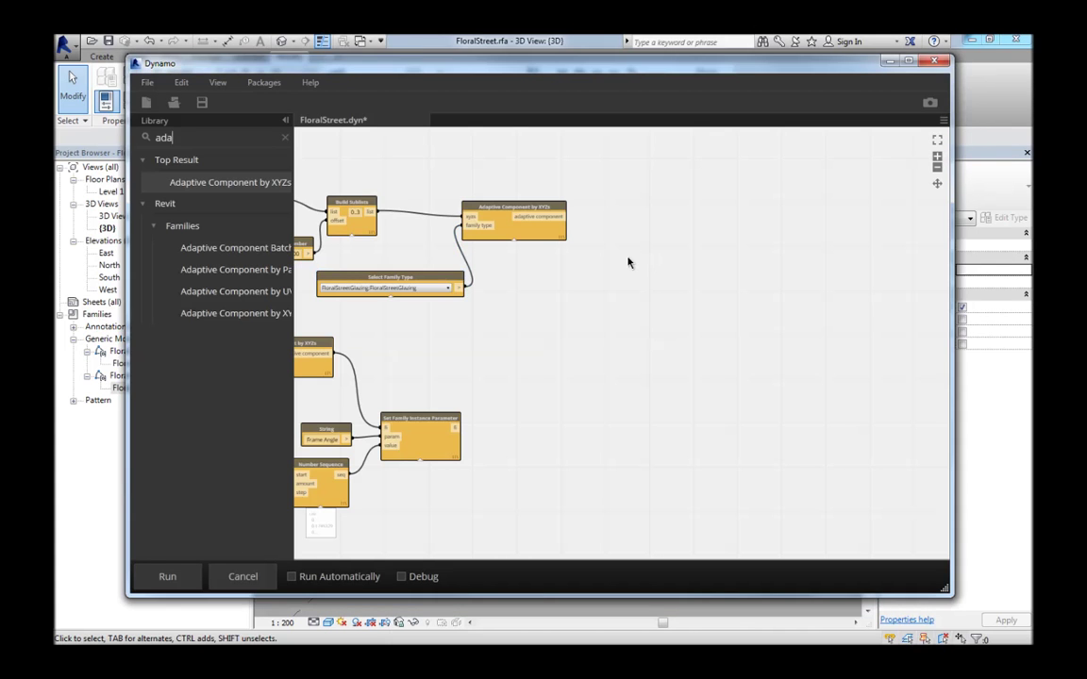
left_click(285, 138)
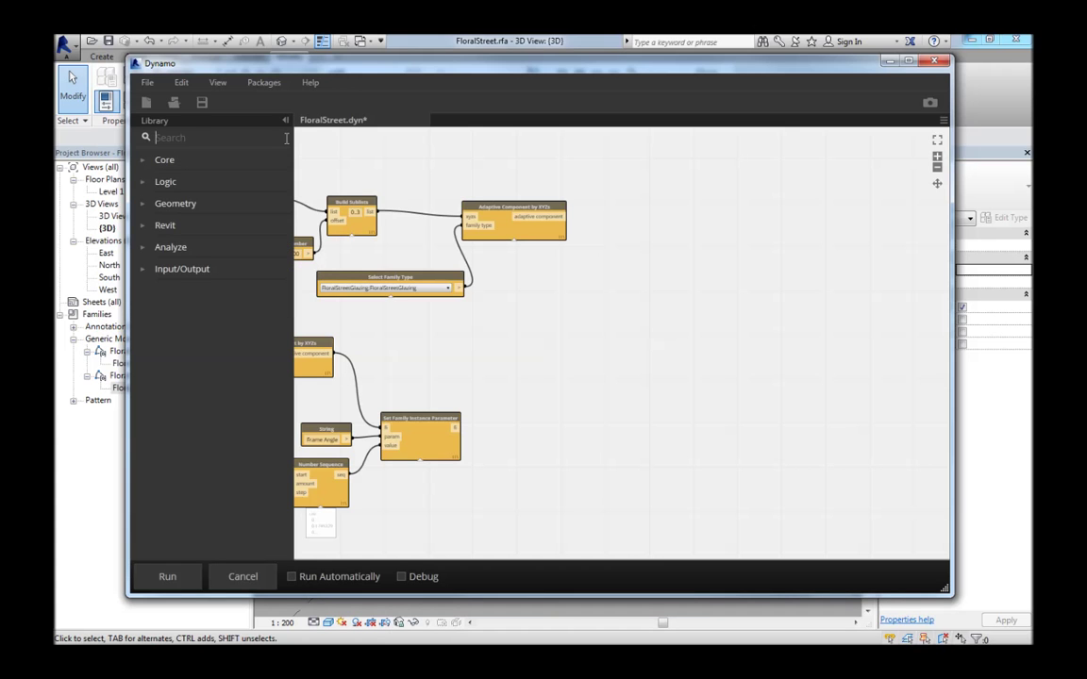
type("set family")
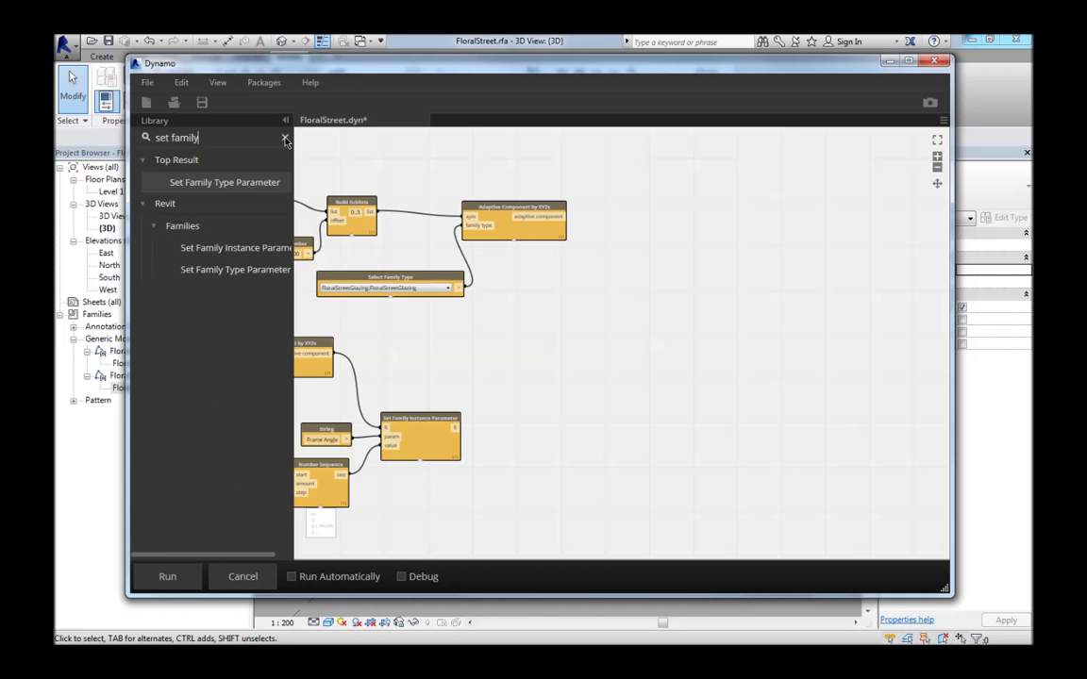
type("in")
key("BackSpace")
type("in")
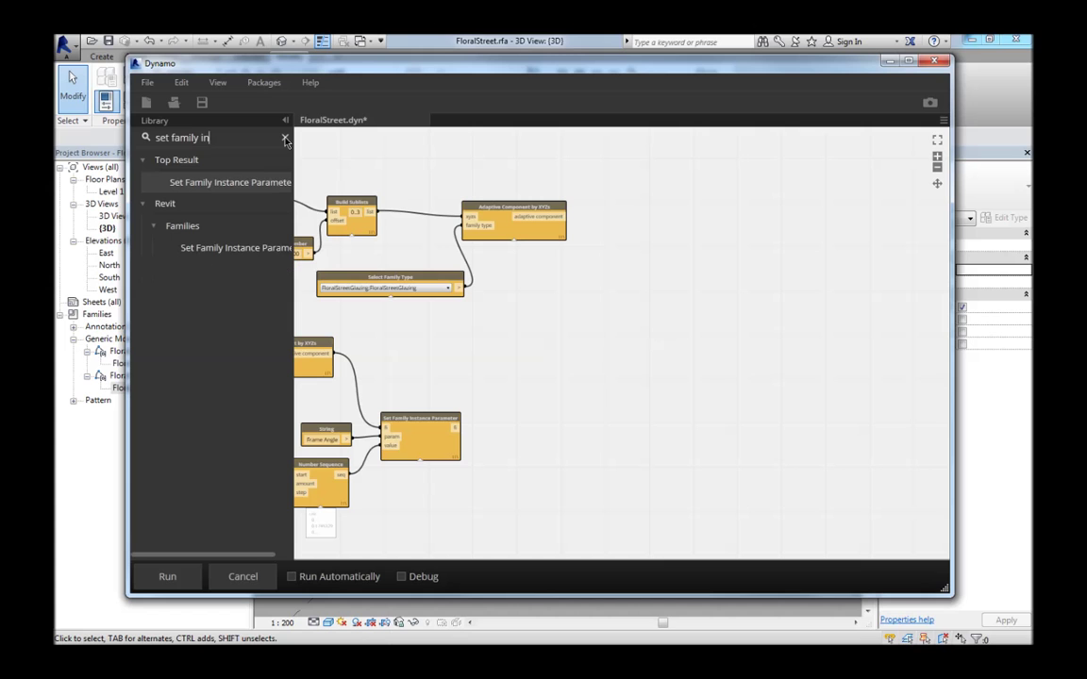
key("Return")
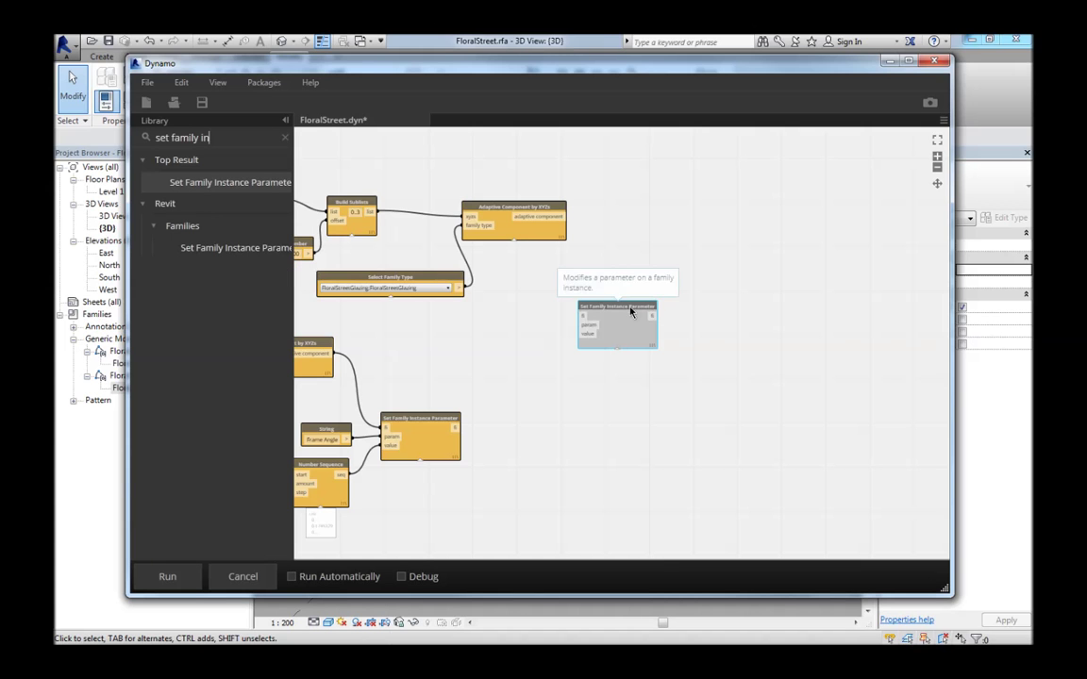
left_click_drag(628, 312, 676, 274)
Connect the glazing's adaptive component output to the new Set Family Instance Parameter node's fi input
scroll(599, 286, "up", 2)
middle_click_drag(587, 292, 496, 292)
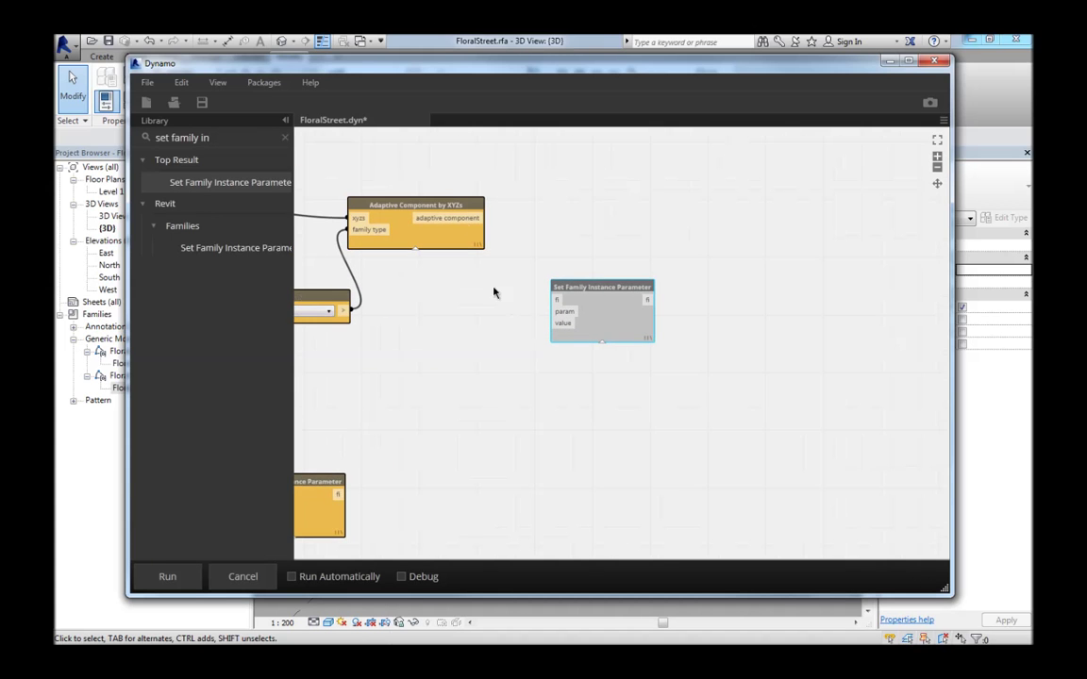
left_click_drag(465, 221, 555, 298)
Add a String node with the text "Frame Angle 1" and connect it to the new Set Family Instance Parameter node's param input
left_click(285, 137)
type("stri")
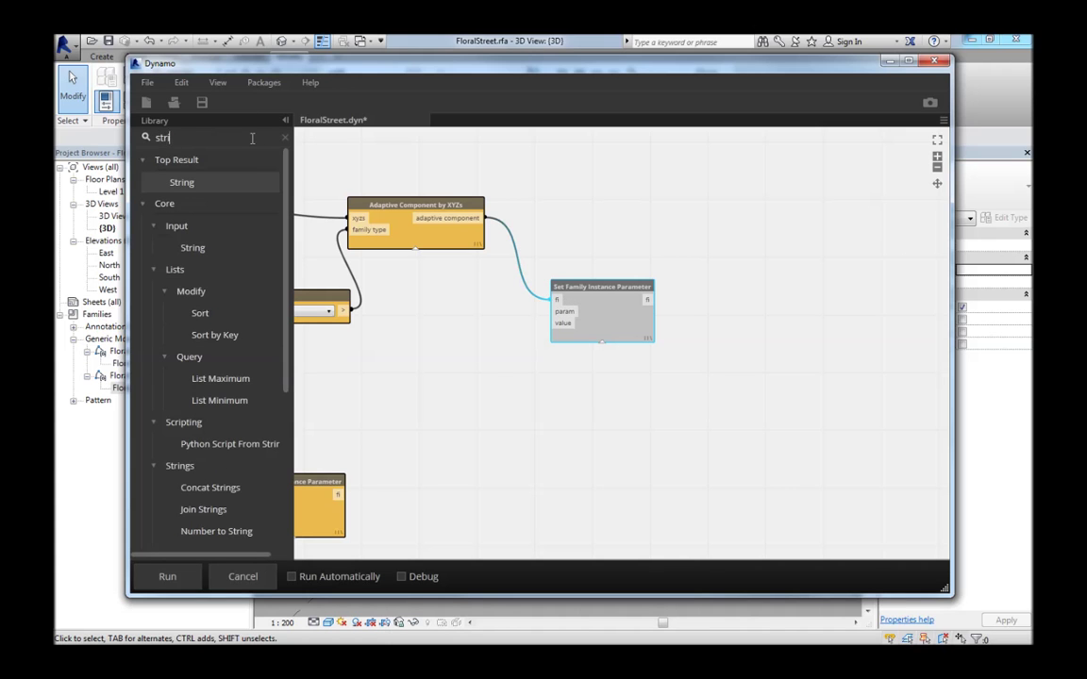
type("ng")
left_click_drag(181, 182, 467, 309)
left_click(466, 319)
type("Frame")
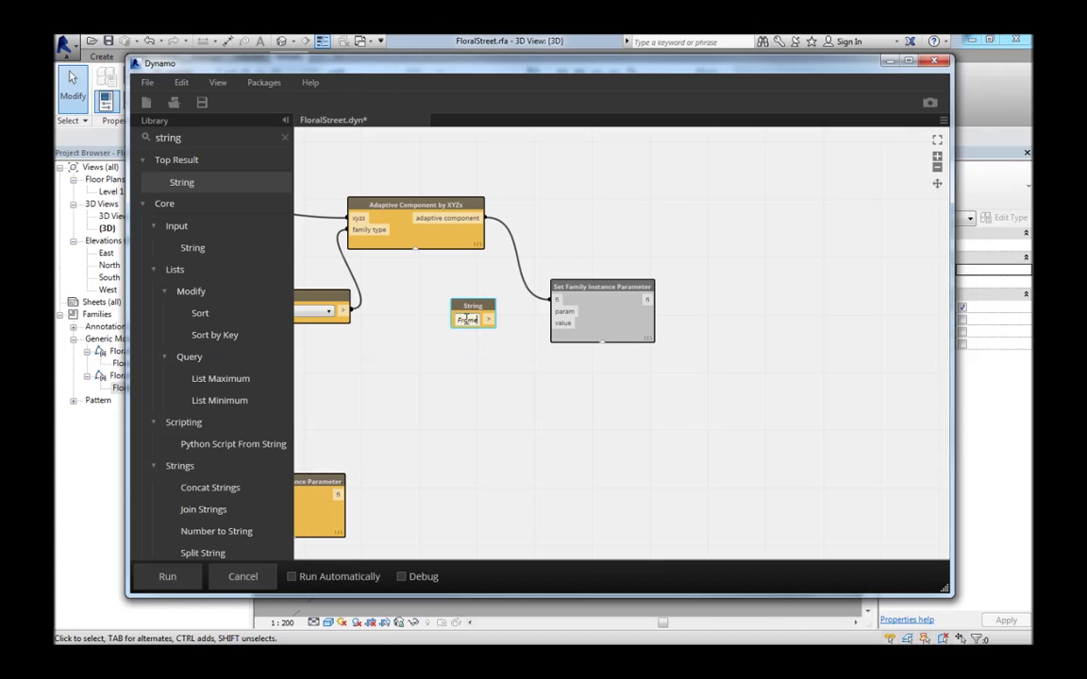
type(" Angle f")
left_click(471, 356)
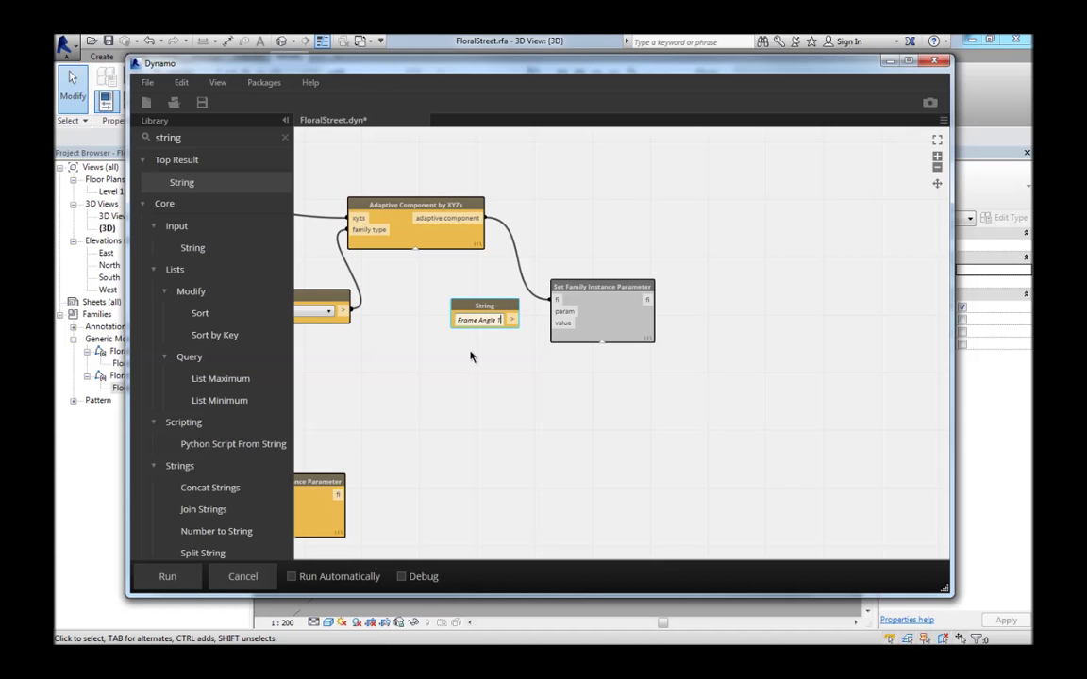
left_click(549, 313)
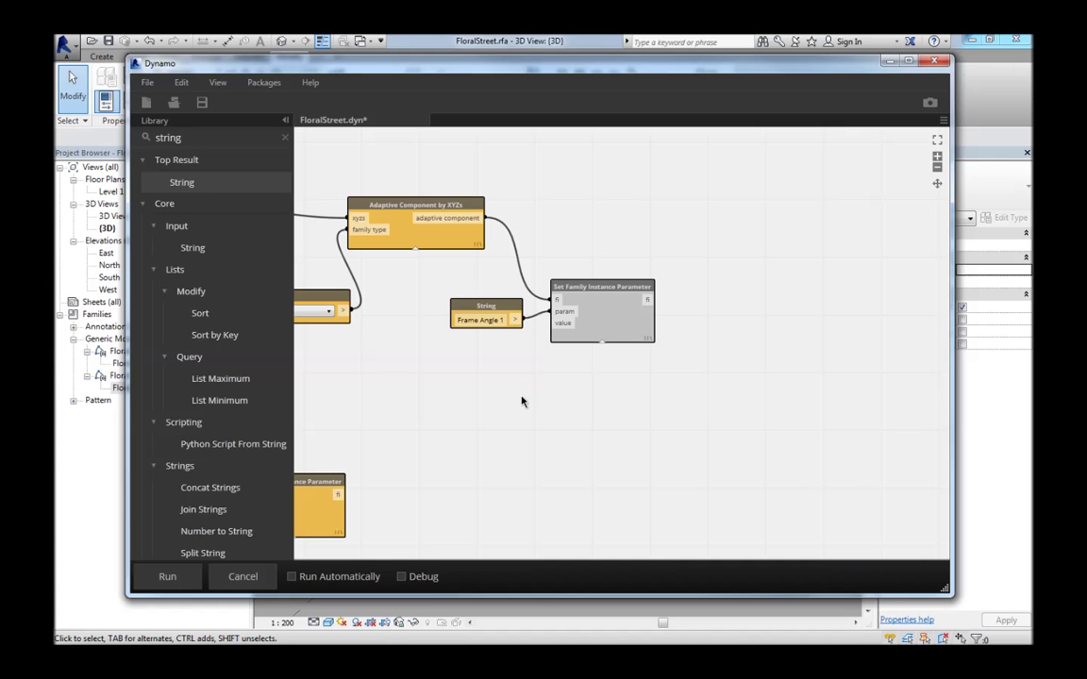
middle_click_drag(514, 408, 599, 339)
scroll(533, 411, "down", 2)
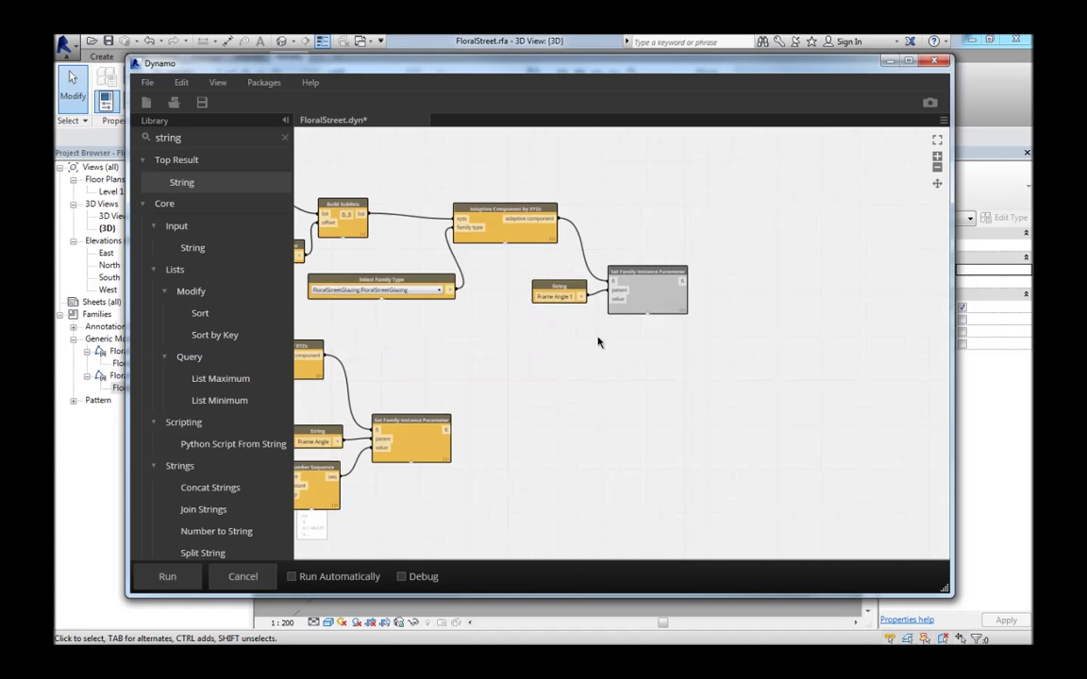
scroll(599, 340, "down", 2)
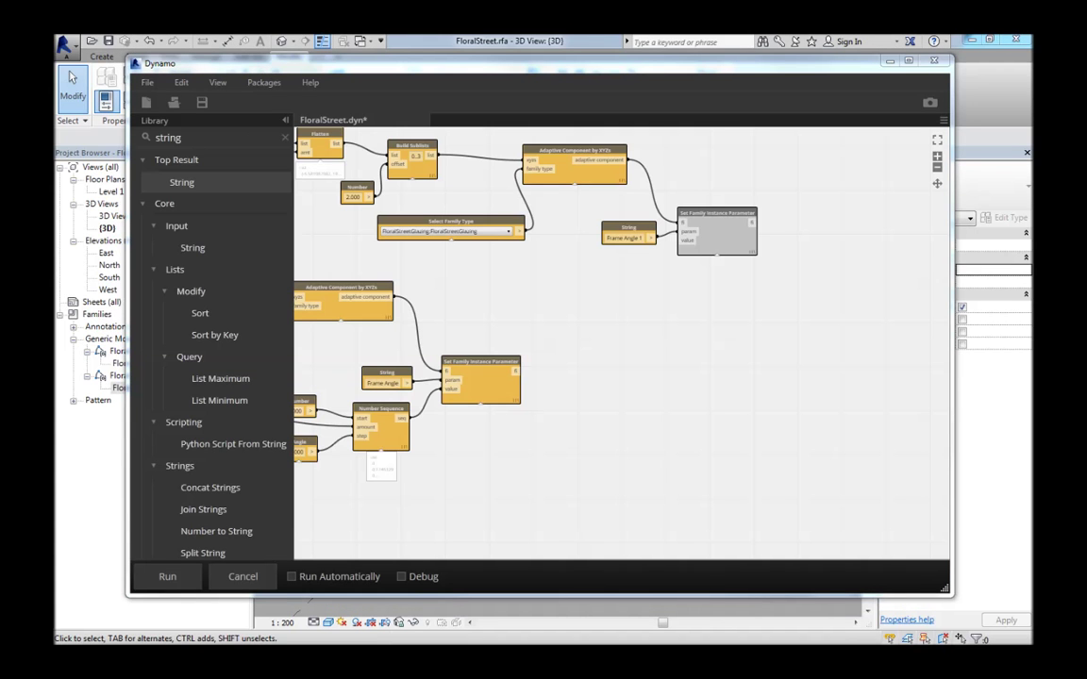
Connect the Number Sequence seq output to the glazing parameter node's value input and place the sequence node lower in the graph
left_click(406, 418)
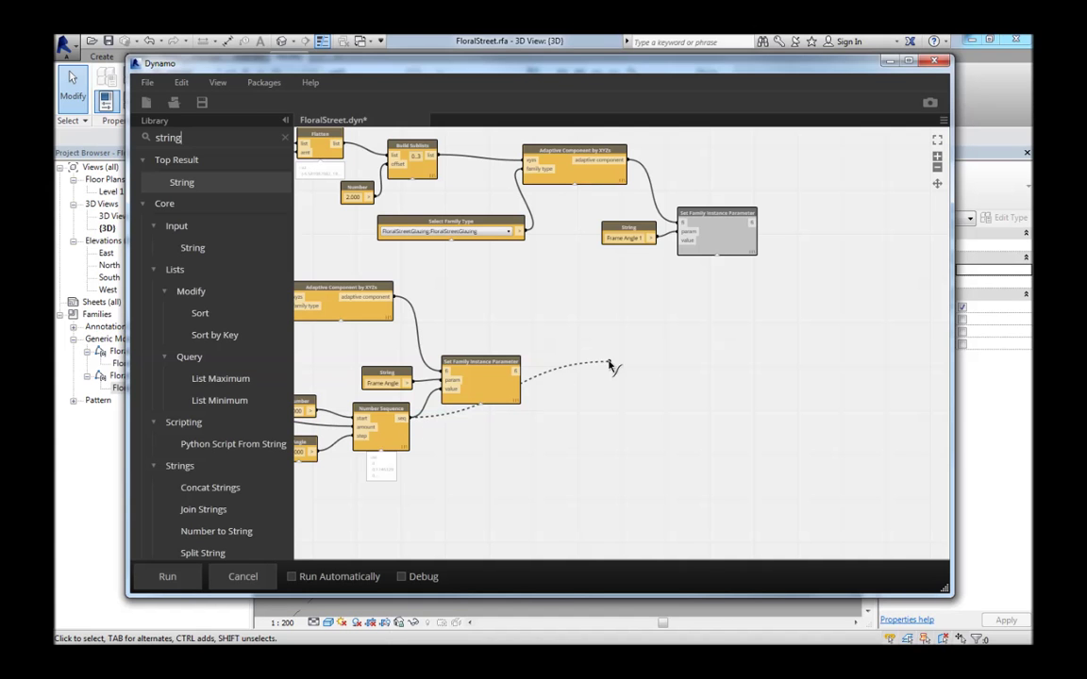
left_click(688, 242)
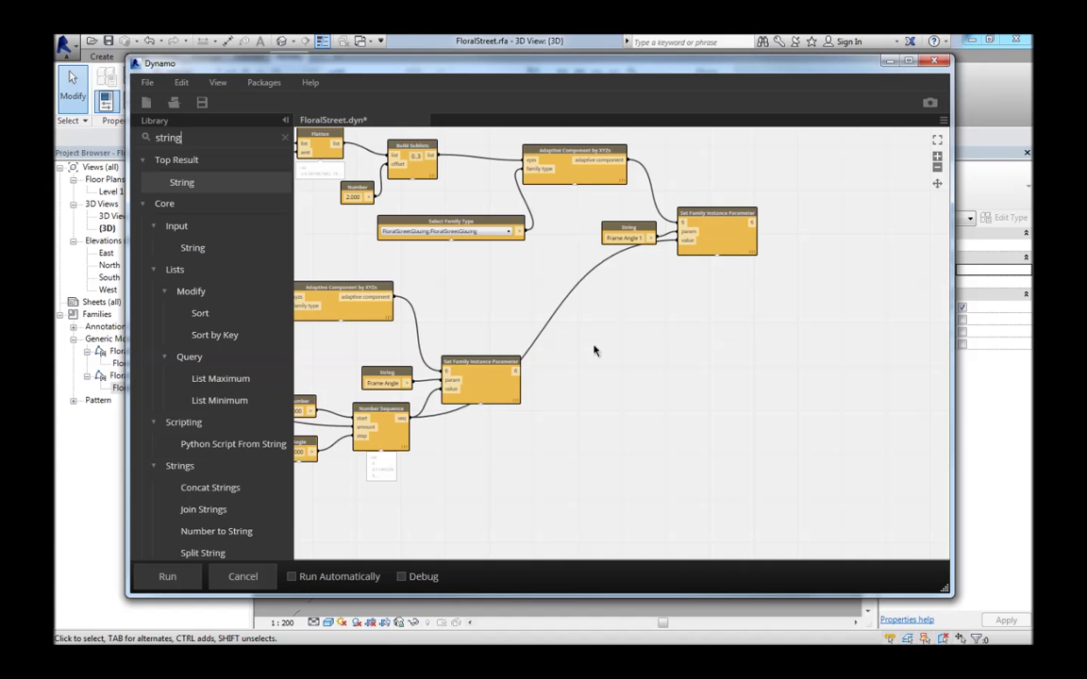
left_click_drag(387, 412, 420, 446)
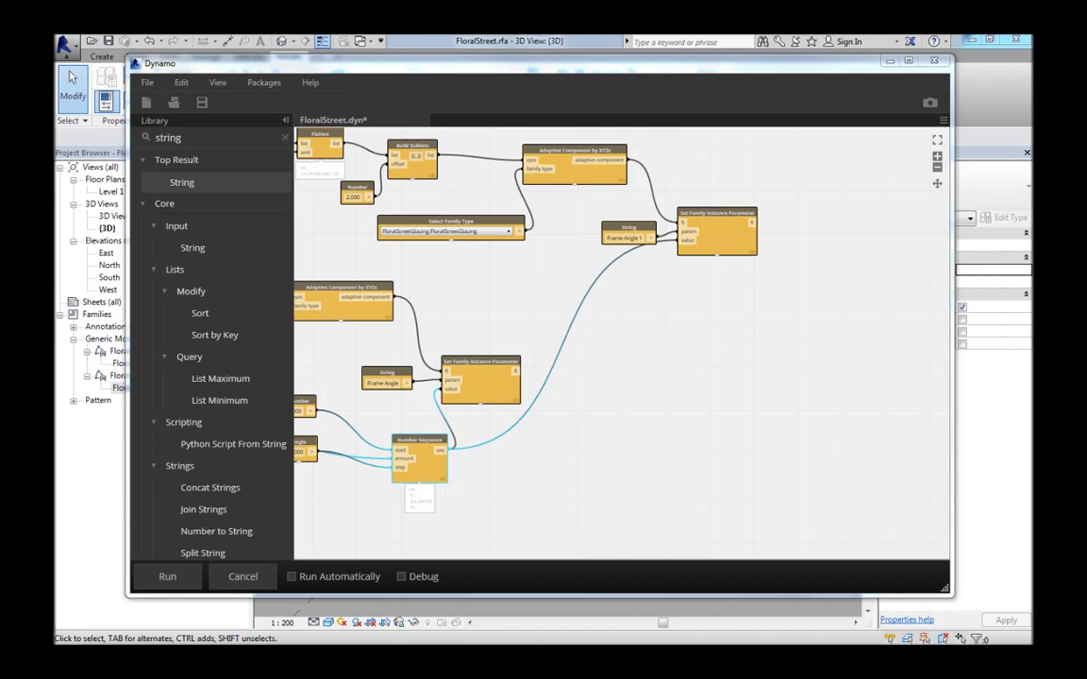
Duplicate the glazing's Set Family Instance Parameter node beside the original and connect the original's fi output to the copy's fi input
middle_click_drag(760, 333, 632, 360)
scroll(623, 362, "up", 3)
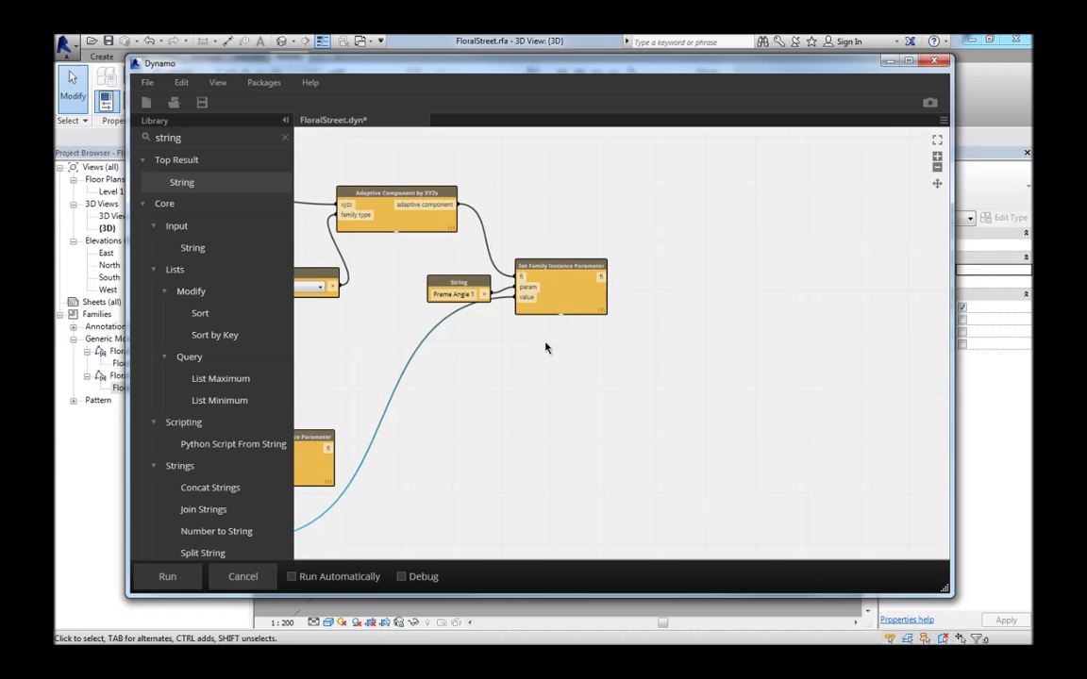
left_click(564, 270)
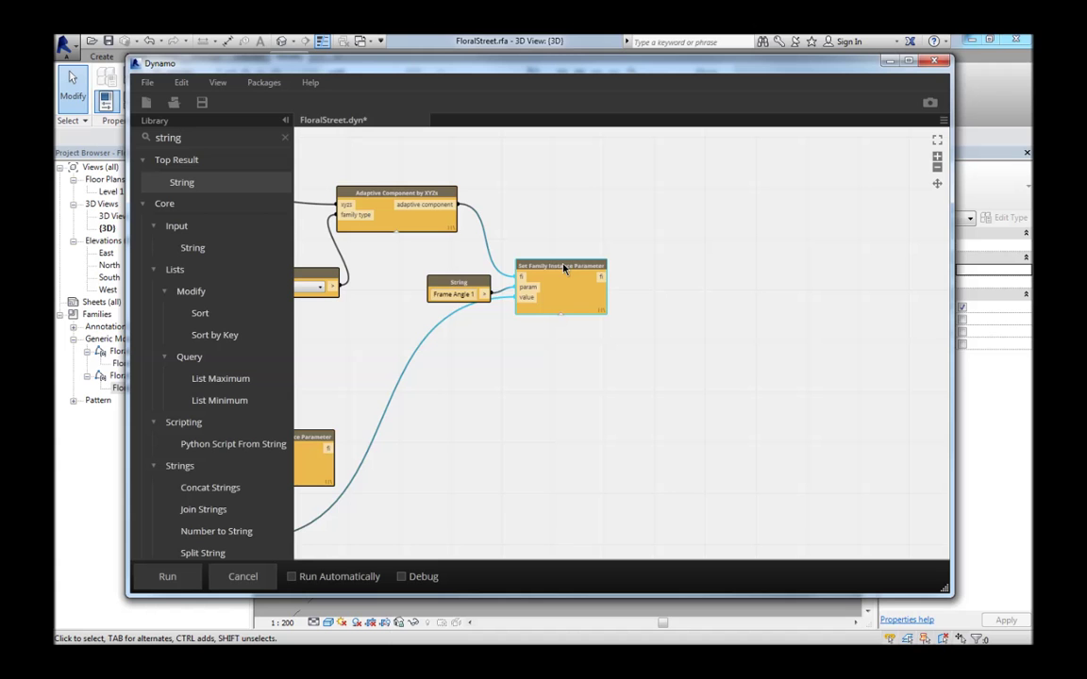
key("ctrl+c")
key("ctrl+v")
left_click_drag(542, 265, 711, 271)
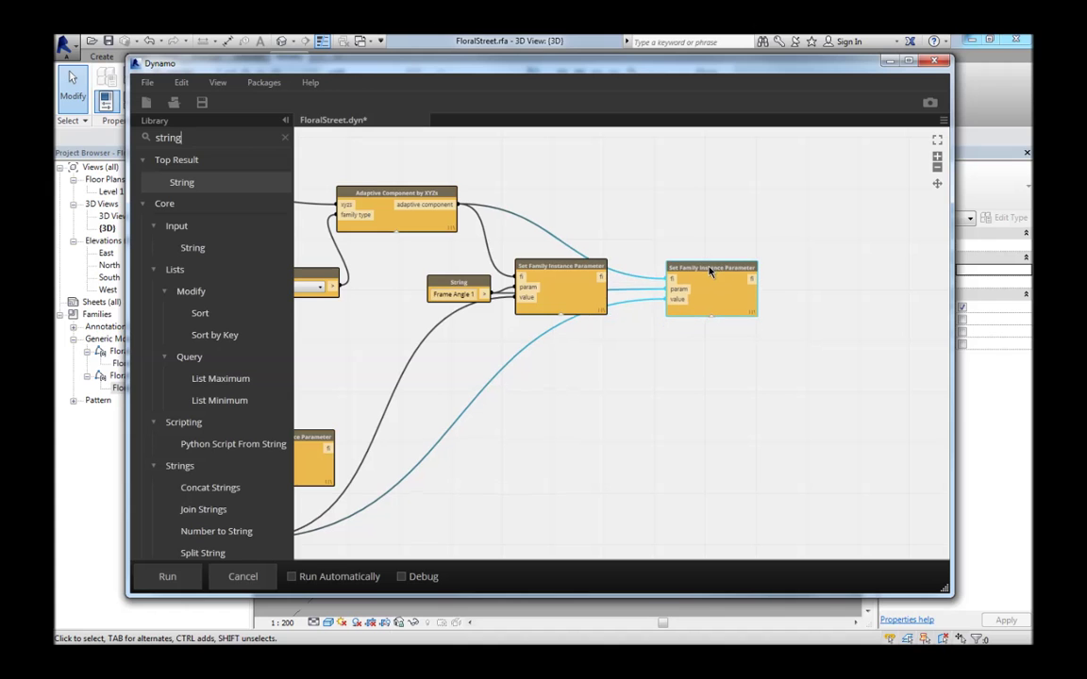
left_click_drag(604, 277, 670, 278)
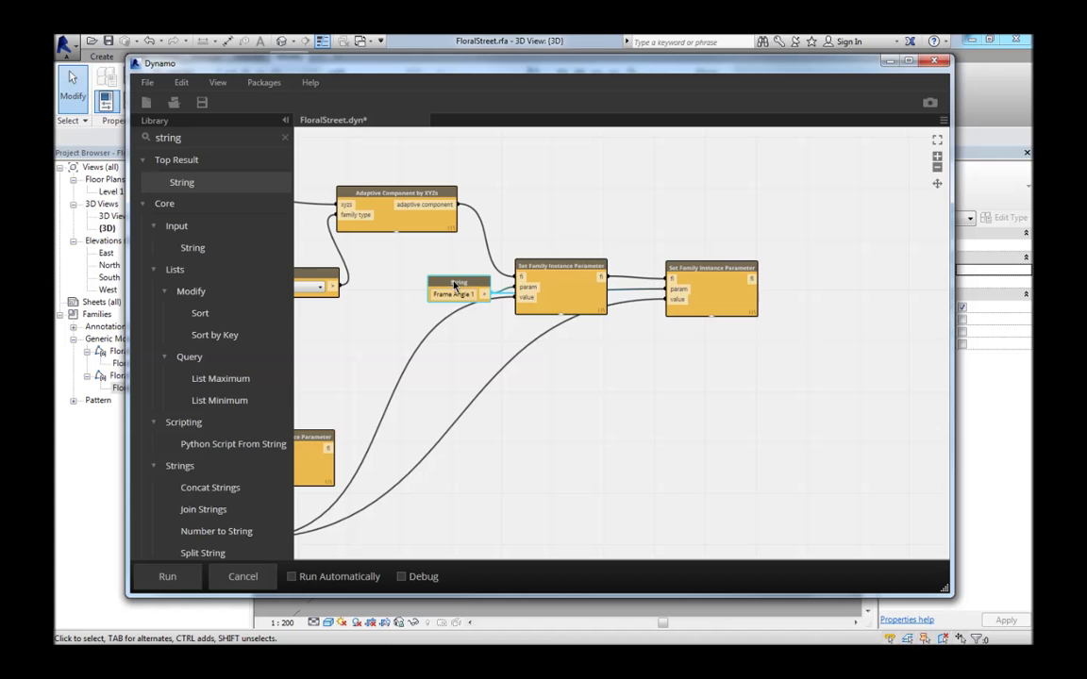
Duplicate the String node, set its text to "Frame Angle 2" and connect it to the second glazing parameter node's param input
key("ctrl+v")
left_click_drag(416, 285, 633, 362)
scroll(632, 361, "up", 2)
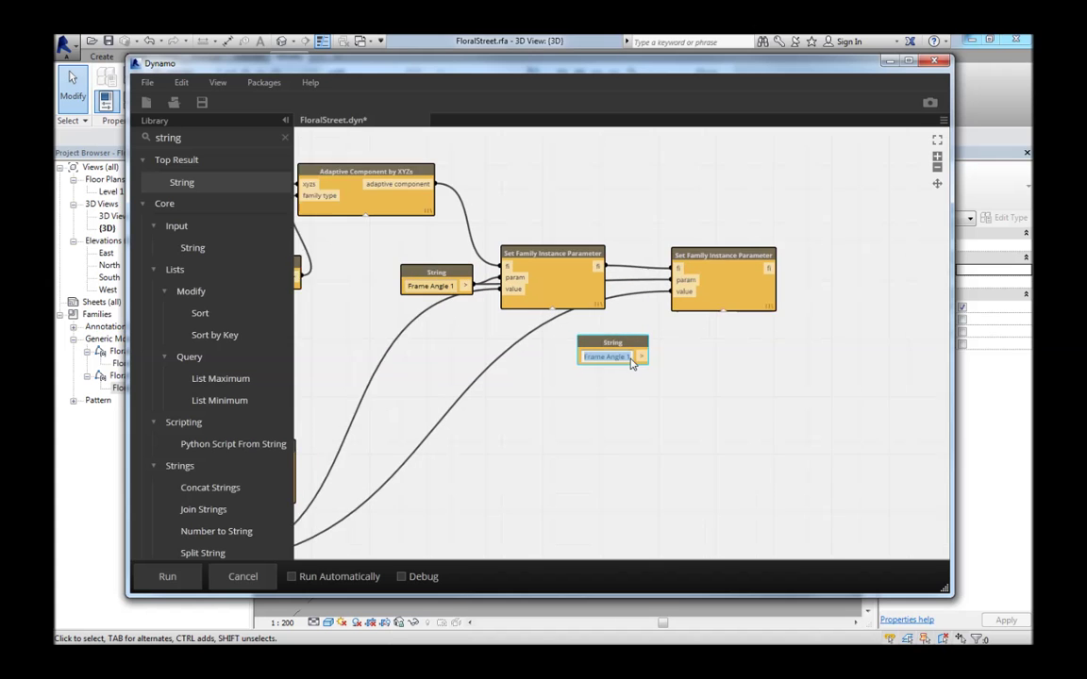
left_click(631, 361)
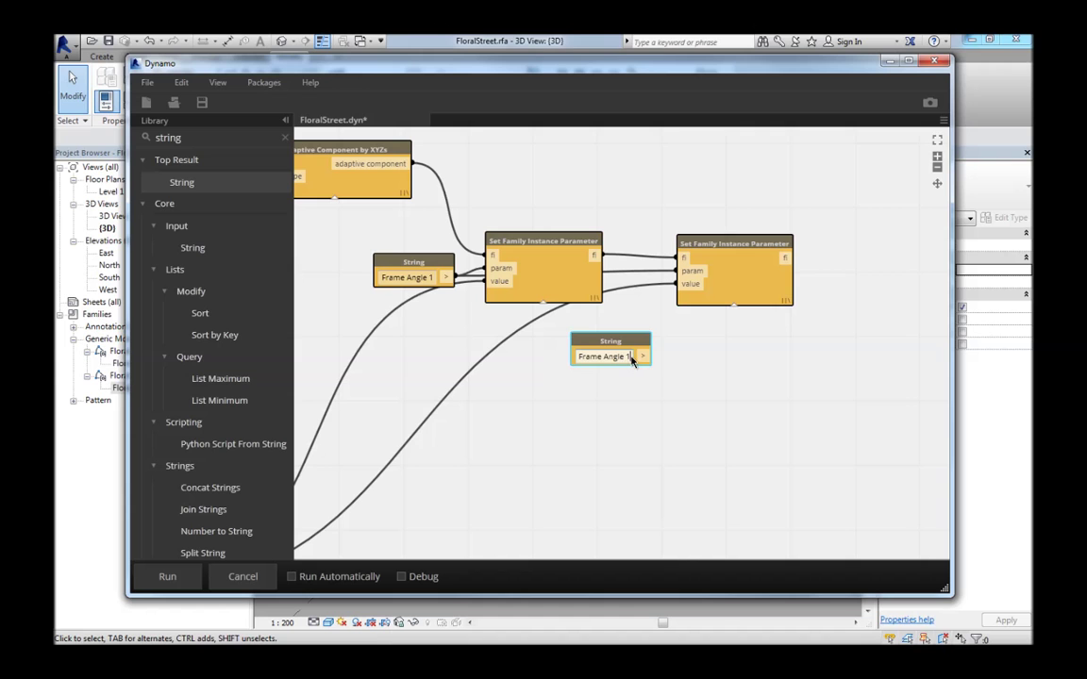
key("BackSpace")
type("2")
key("Return")
key("BackSpace")
left_click_drag(643, 355, 678, 285)
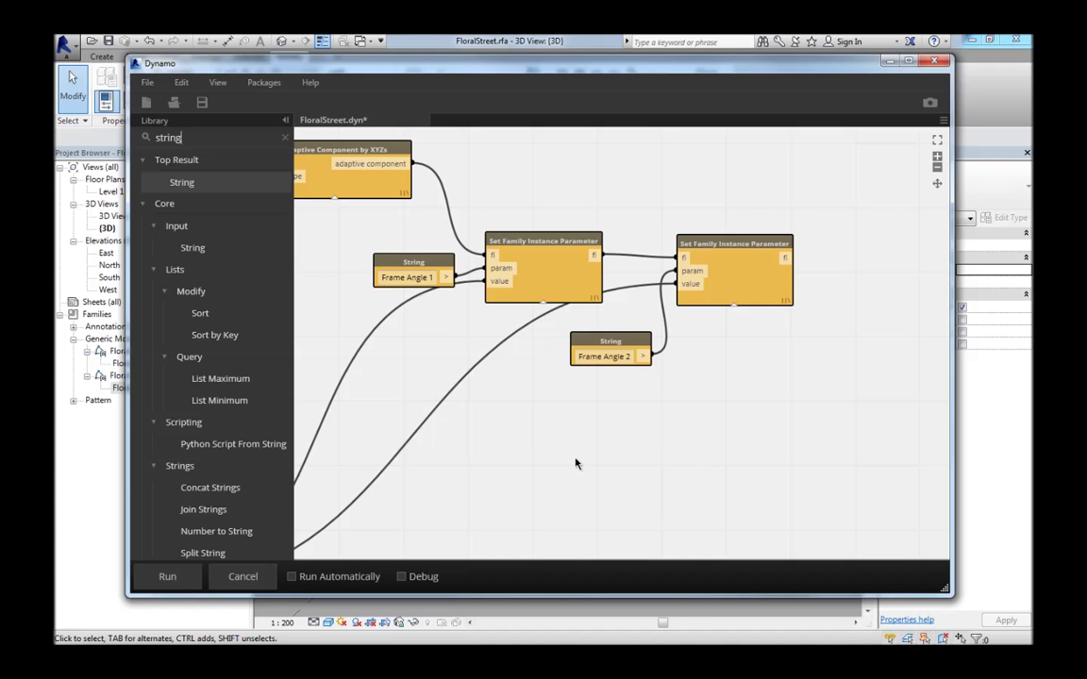
Duplicate the Number Sequence node below the glazing parameter nodes and connect its seq output to the second one's value input
scroll(554, 467, "down", 5)
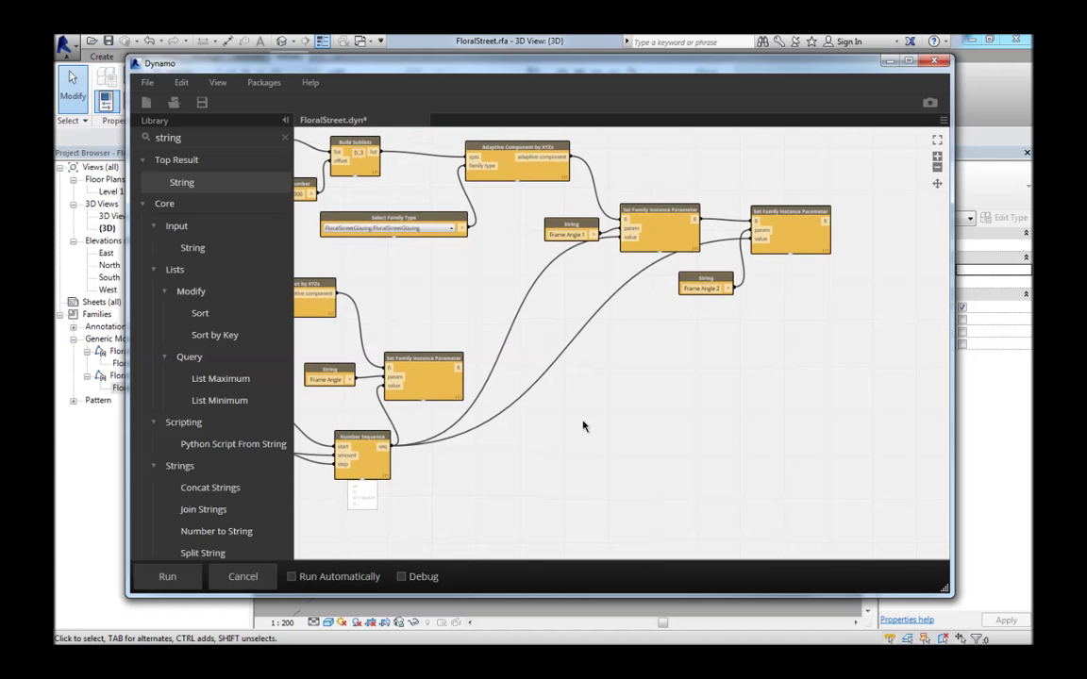
middle_click_drag(582, 428, 582, 433)
left_click(355, 444)
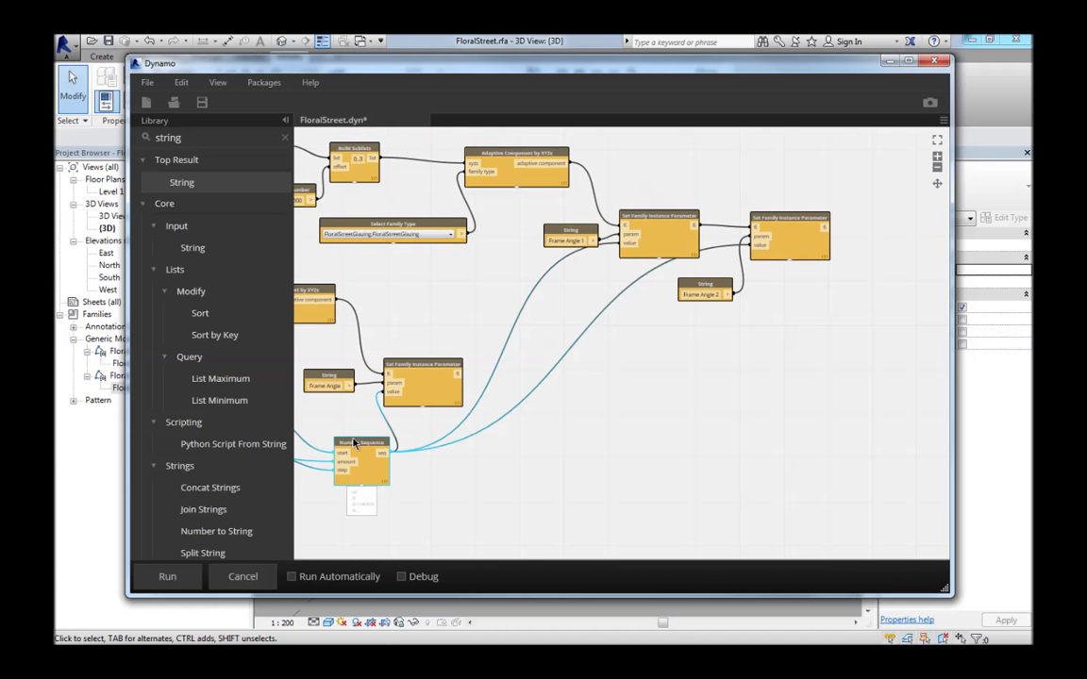
key("ctrl+c")
key("ctrl+v")
left_click_drag(331, 447, 648, 322)
left_click_drag(709, 285, 710, 308)
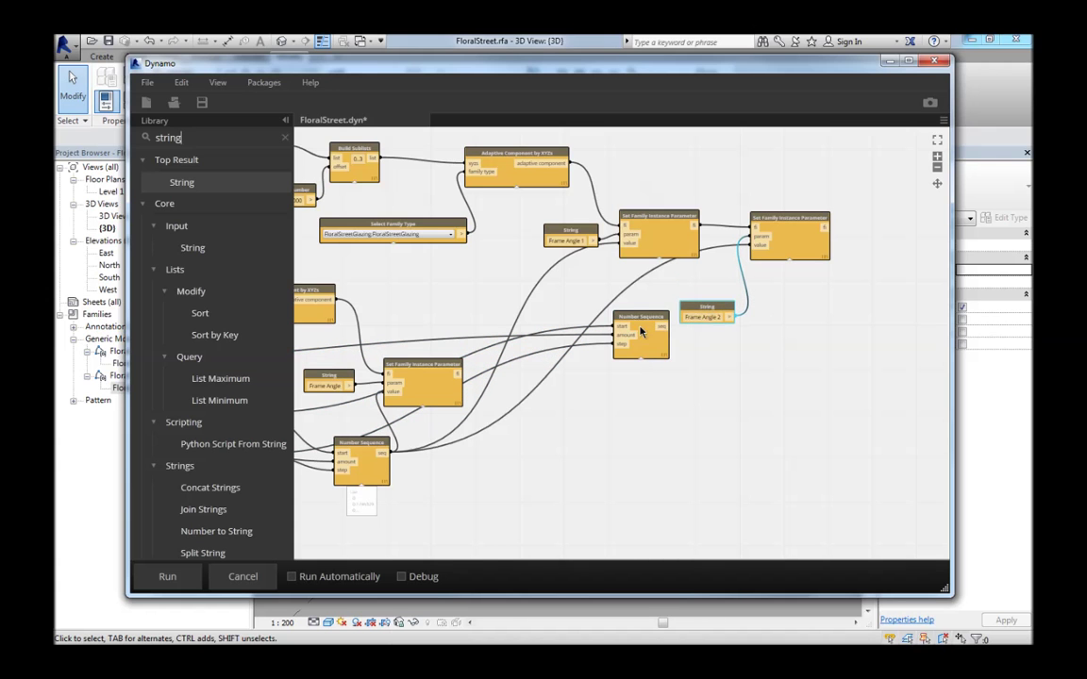
left_click_drag(644, 314, 754, 244)
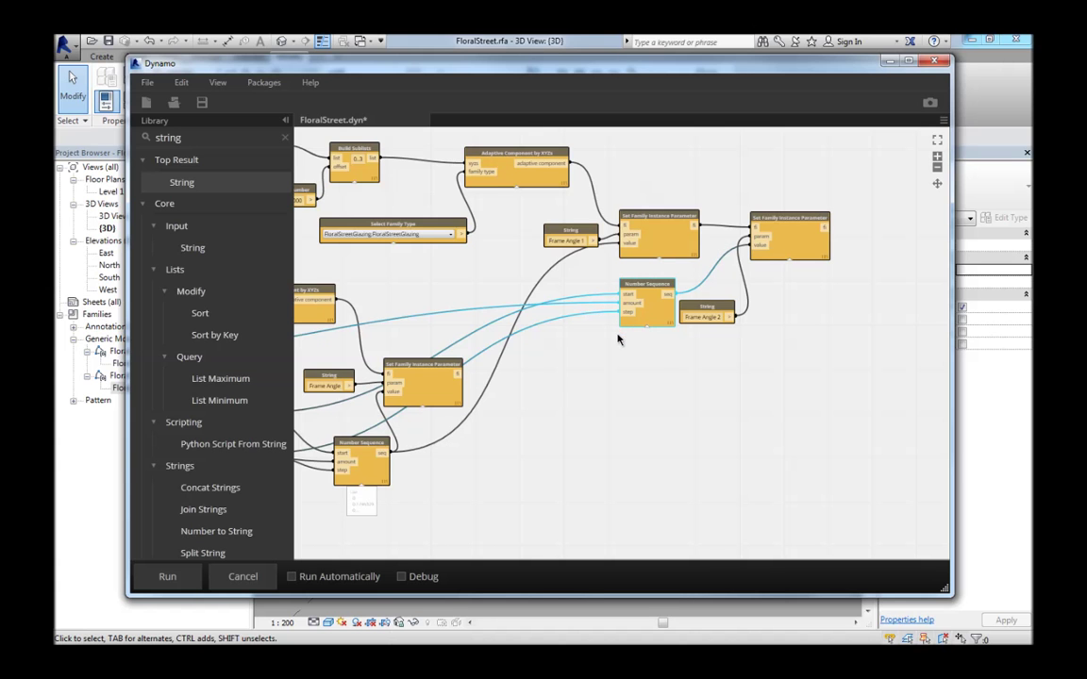
Move the Angle node below the original Number Sequence and connect it to the duplicated Number Sequence's start input
middle_click_drag(469, 487, 559, 431)
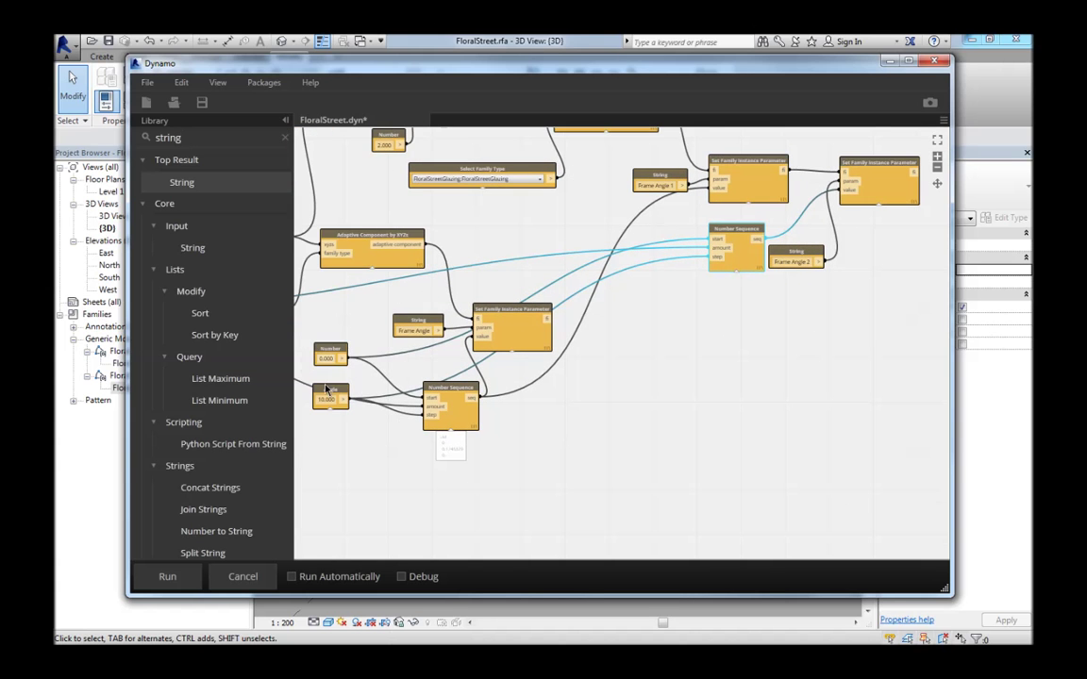
left_click_drag(326, 389, 408, 485)
middle_click_drag(602, 418, 590, 429)
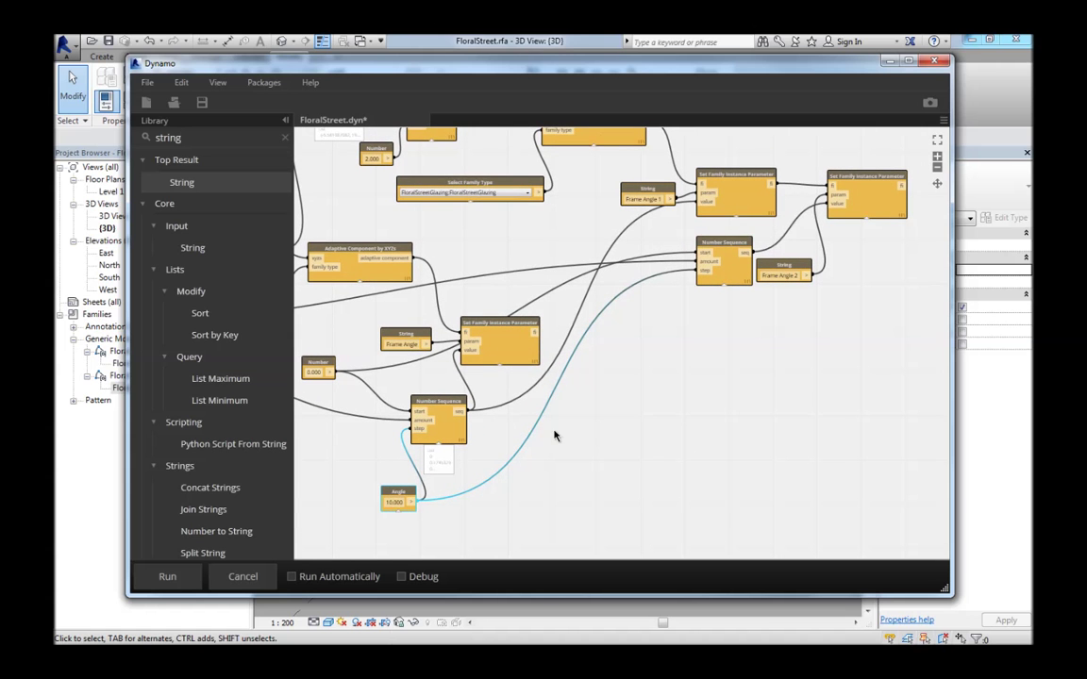
left_click_drag(411, 507, 699, 270)
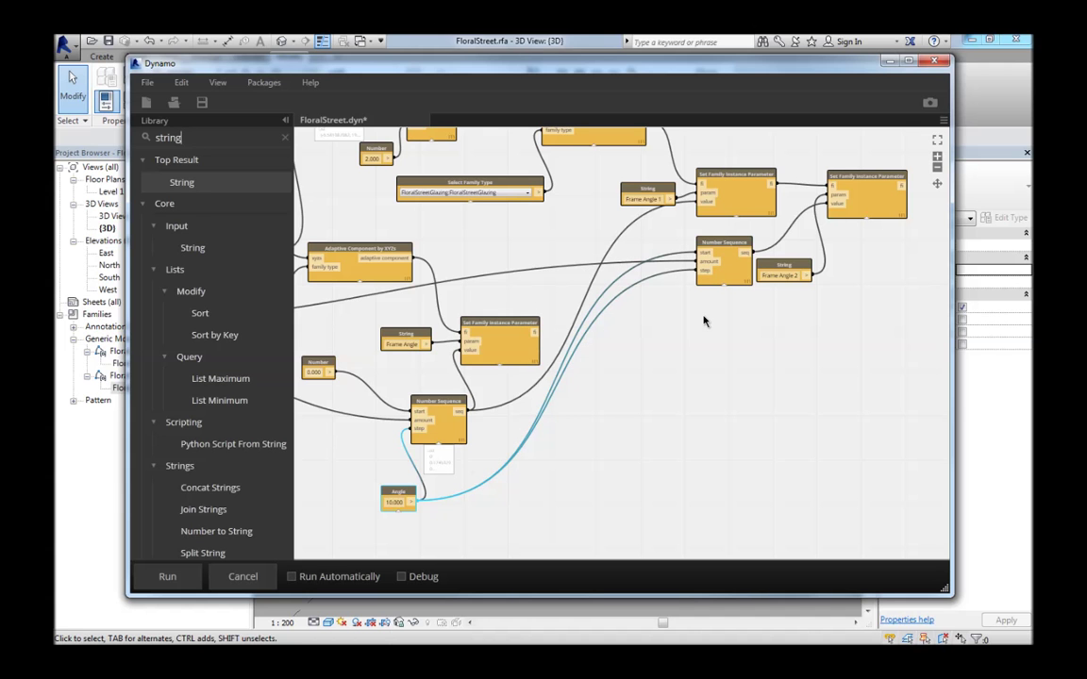
Spread out the graph by moving the glazing branch and its parameter, sequence and string nodes away from the frame branch
scroll(715, 319, "down", 2)
middle_click_drag(760, 309, 655, 405)
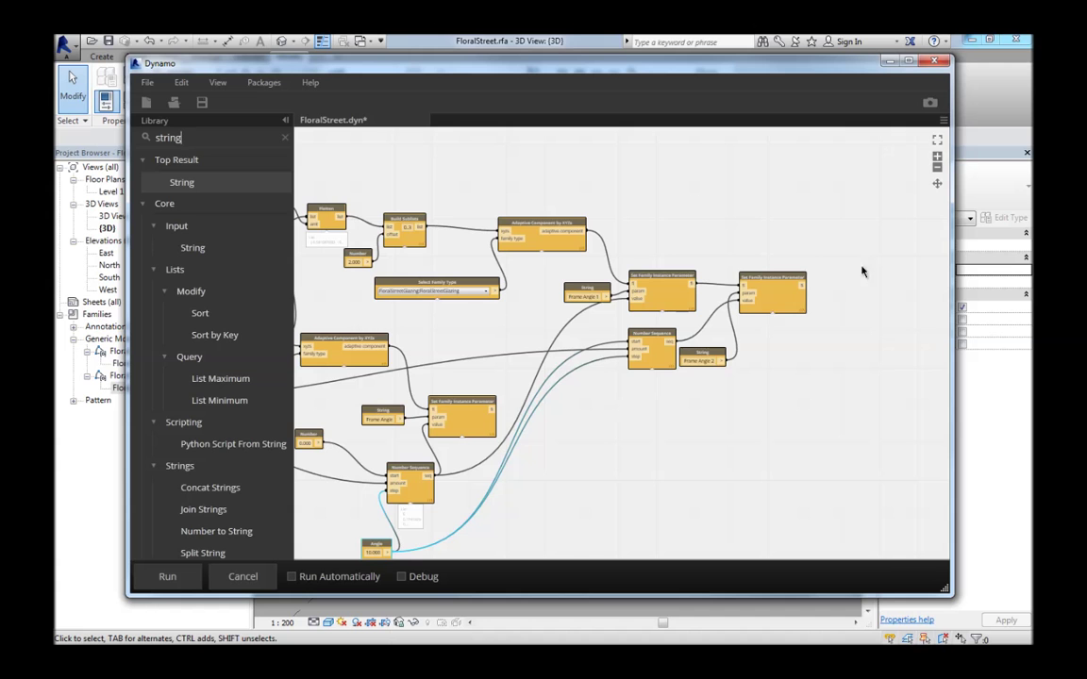
left_click(937, 141)
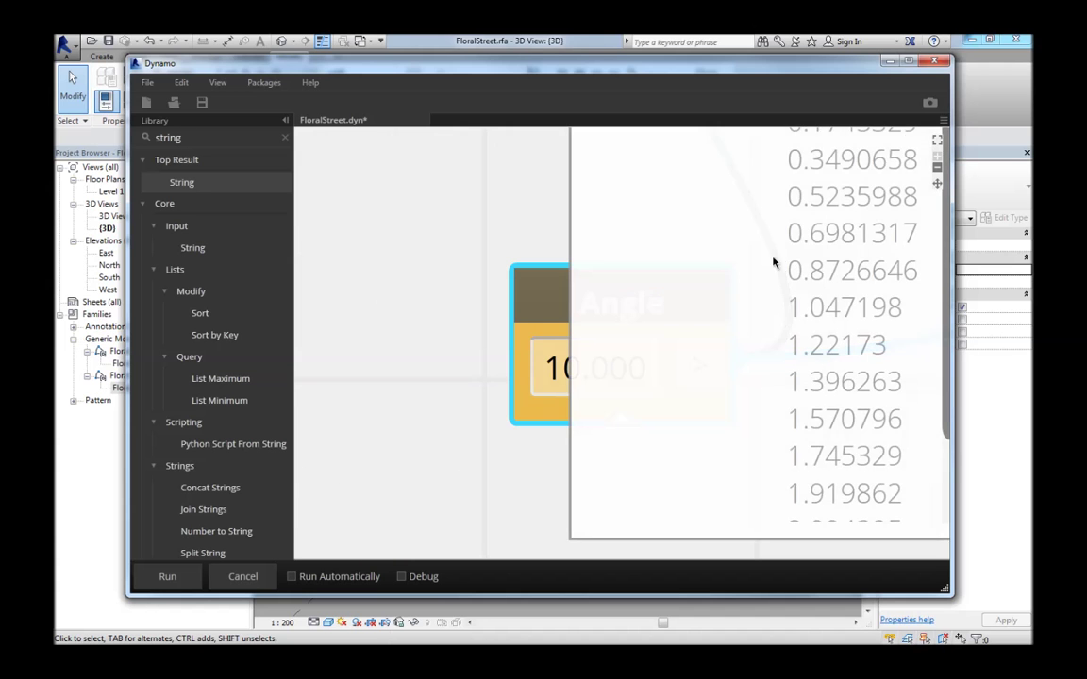
left_click(457, 272)
scroll(458, 271, "down", 2)
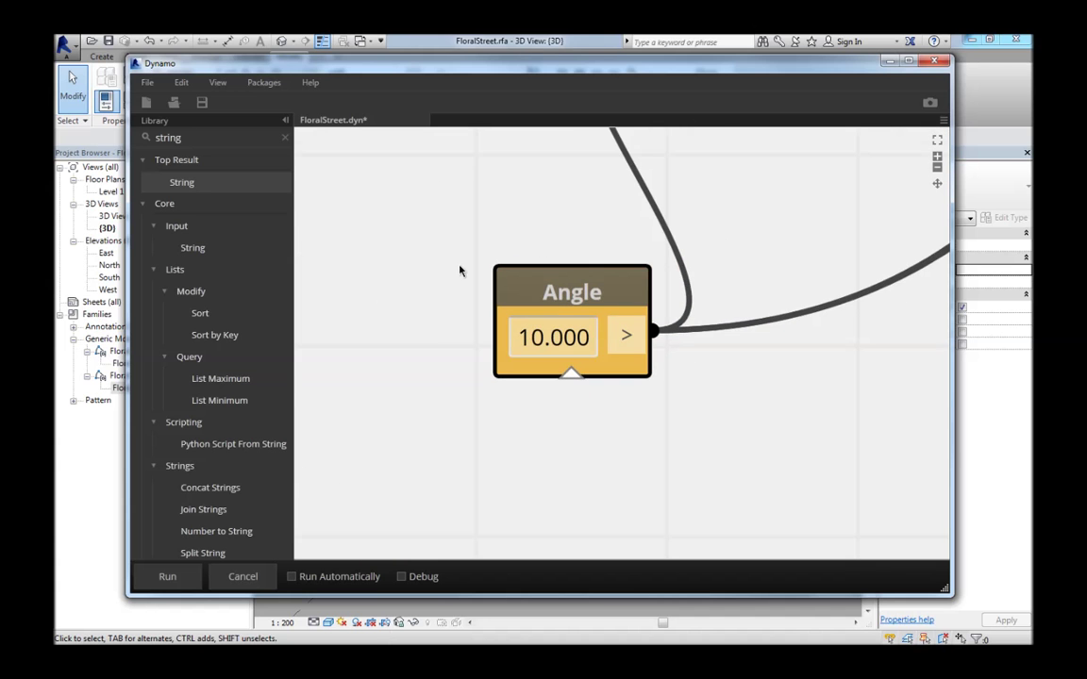
left_click(937, 141)
scroll(792, 379, "down", 1)
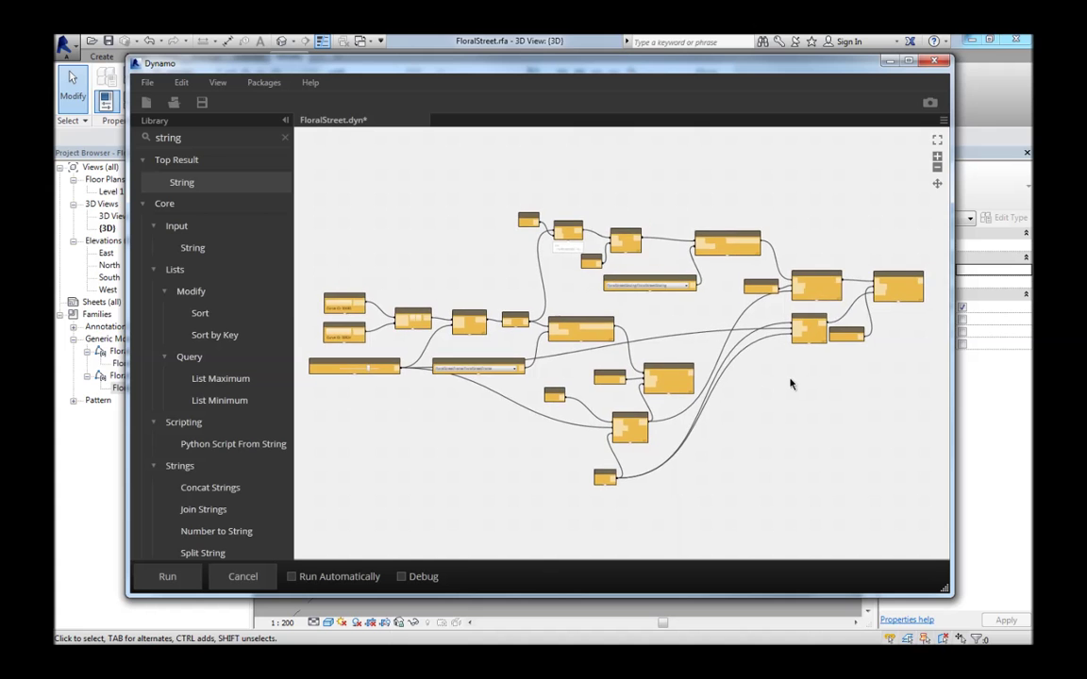
scroll(788, 373, "up", 3)
scroll(713, 407, "down", 1)
scroll(713, 408, "down", 1)
left_click_drag(404, 207, 669, 301)
left_click_drag(698, 241, 881, 413)
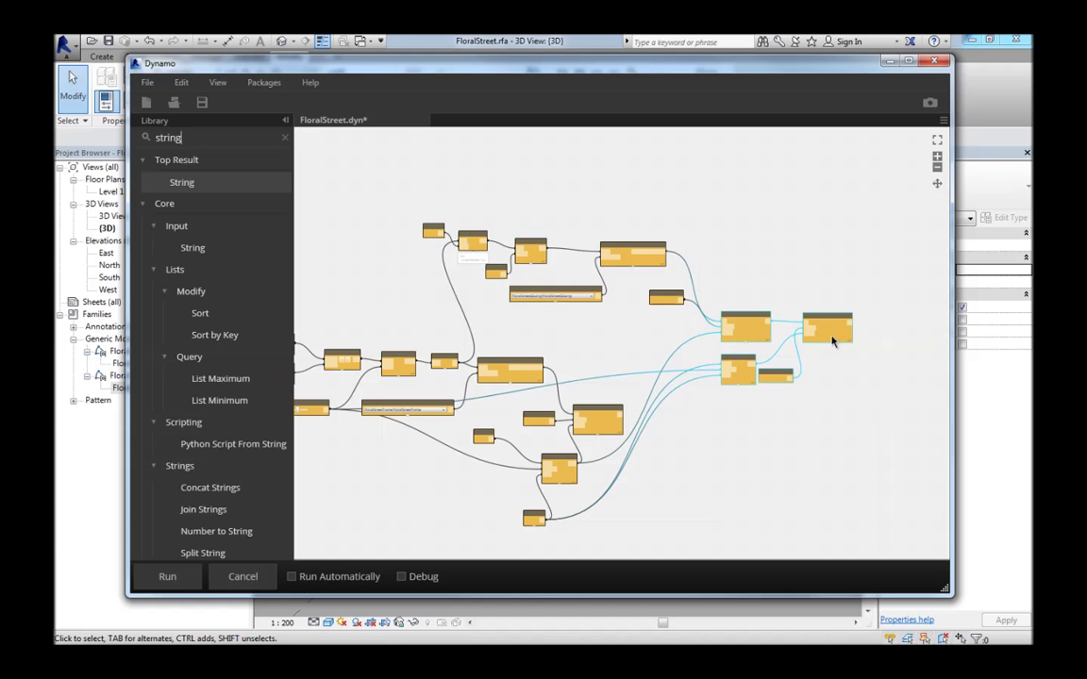
left_click_drag(826, 318, 838, 283)
left_click(760, 382)
scroll(745, 383, "up", 5)
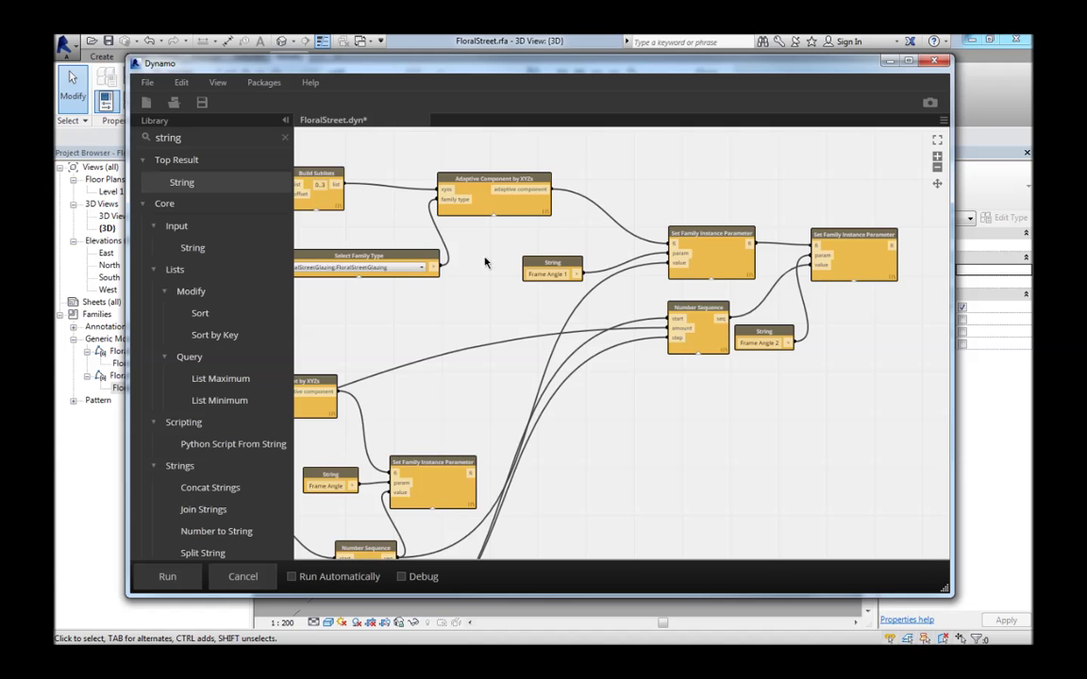
Move the Dynamo window aside and orbit the Revit mass to examine the rotated frames and glazing from several angles
left_click_drag(508, 66, 54, 89)
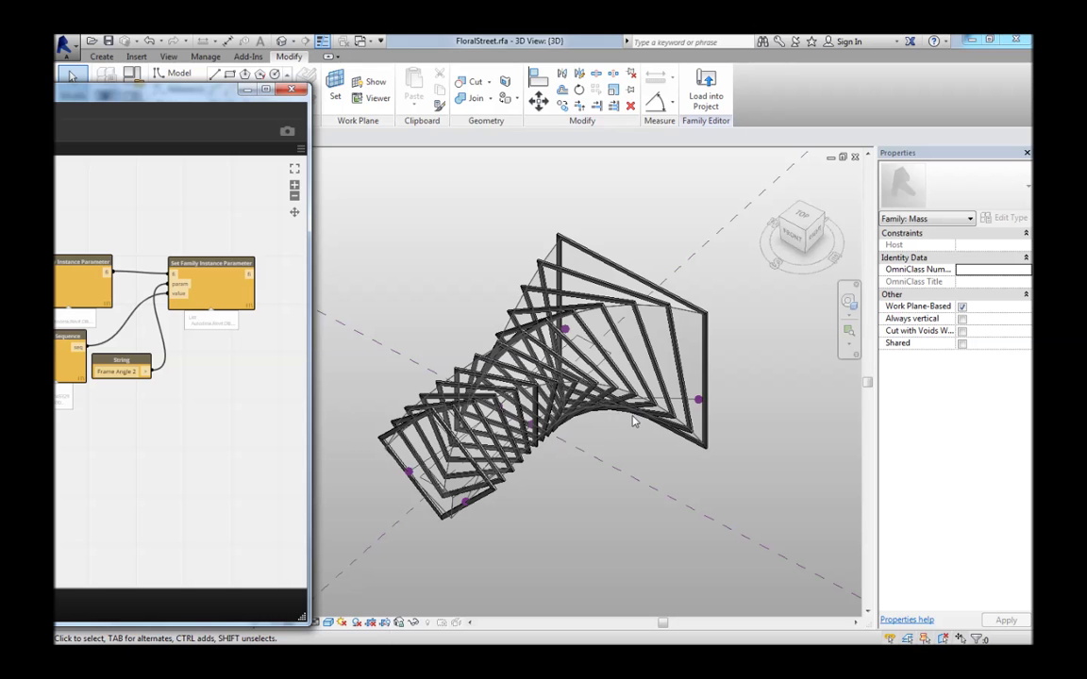
mouse_move(618, 440)
middle_mouse_down("shift")
mouse_move(626, 453)
mouse_move(590, 330)
mouse_move(587, 514)
mouse_move(636, 437)
mouse_move(571, 381)
mouse_move(667, 436)
mouse_move(663, 408)
mouse_move(687, 446)
mouse_move(650, 452)
mouse_move(660, 461)
mouse_move(650, 439)
mouse_move(647, 452)
mouse_move(629, 447)
mouse_move(660, 600)
mouse_move(646, 558)
mouse_move(649, 589)
middle_mouse_up("shift")
scroll(659, 439, "up", 2)
middle_click_drag(596, 480, 640, 453, "shift")
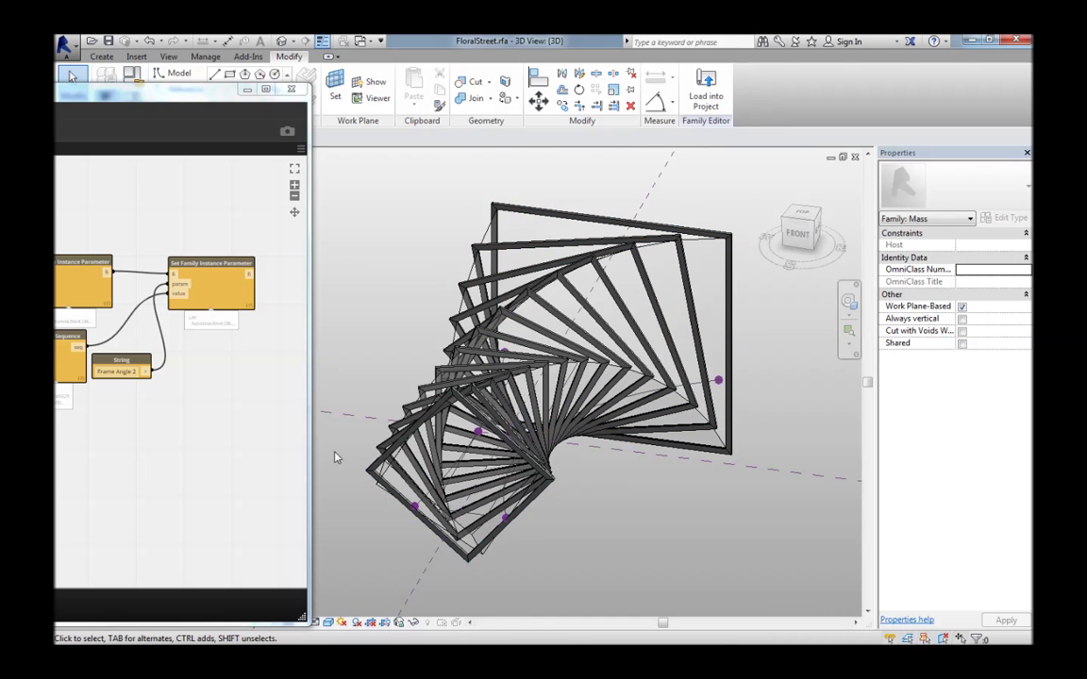
Maximize the Dynamo window and fit the entire node graph in the workspace
double_click(141, 94)
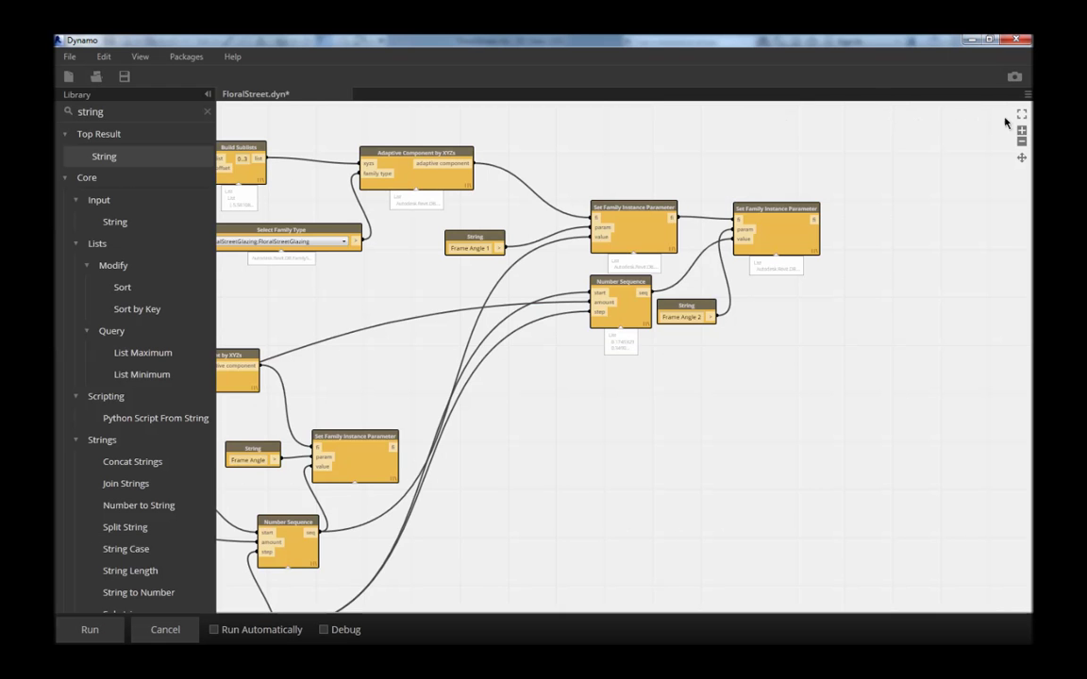
left_click(1022, 115)
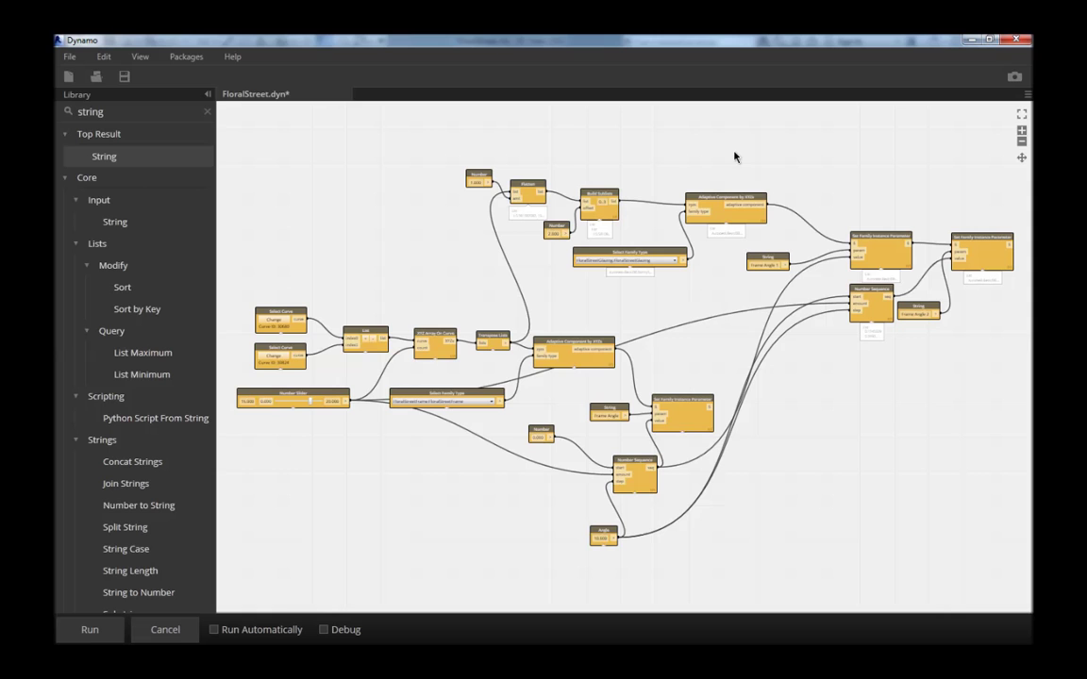